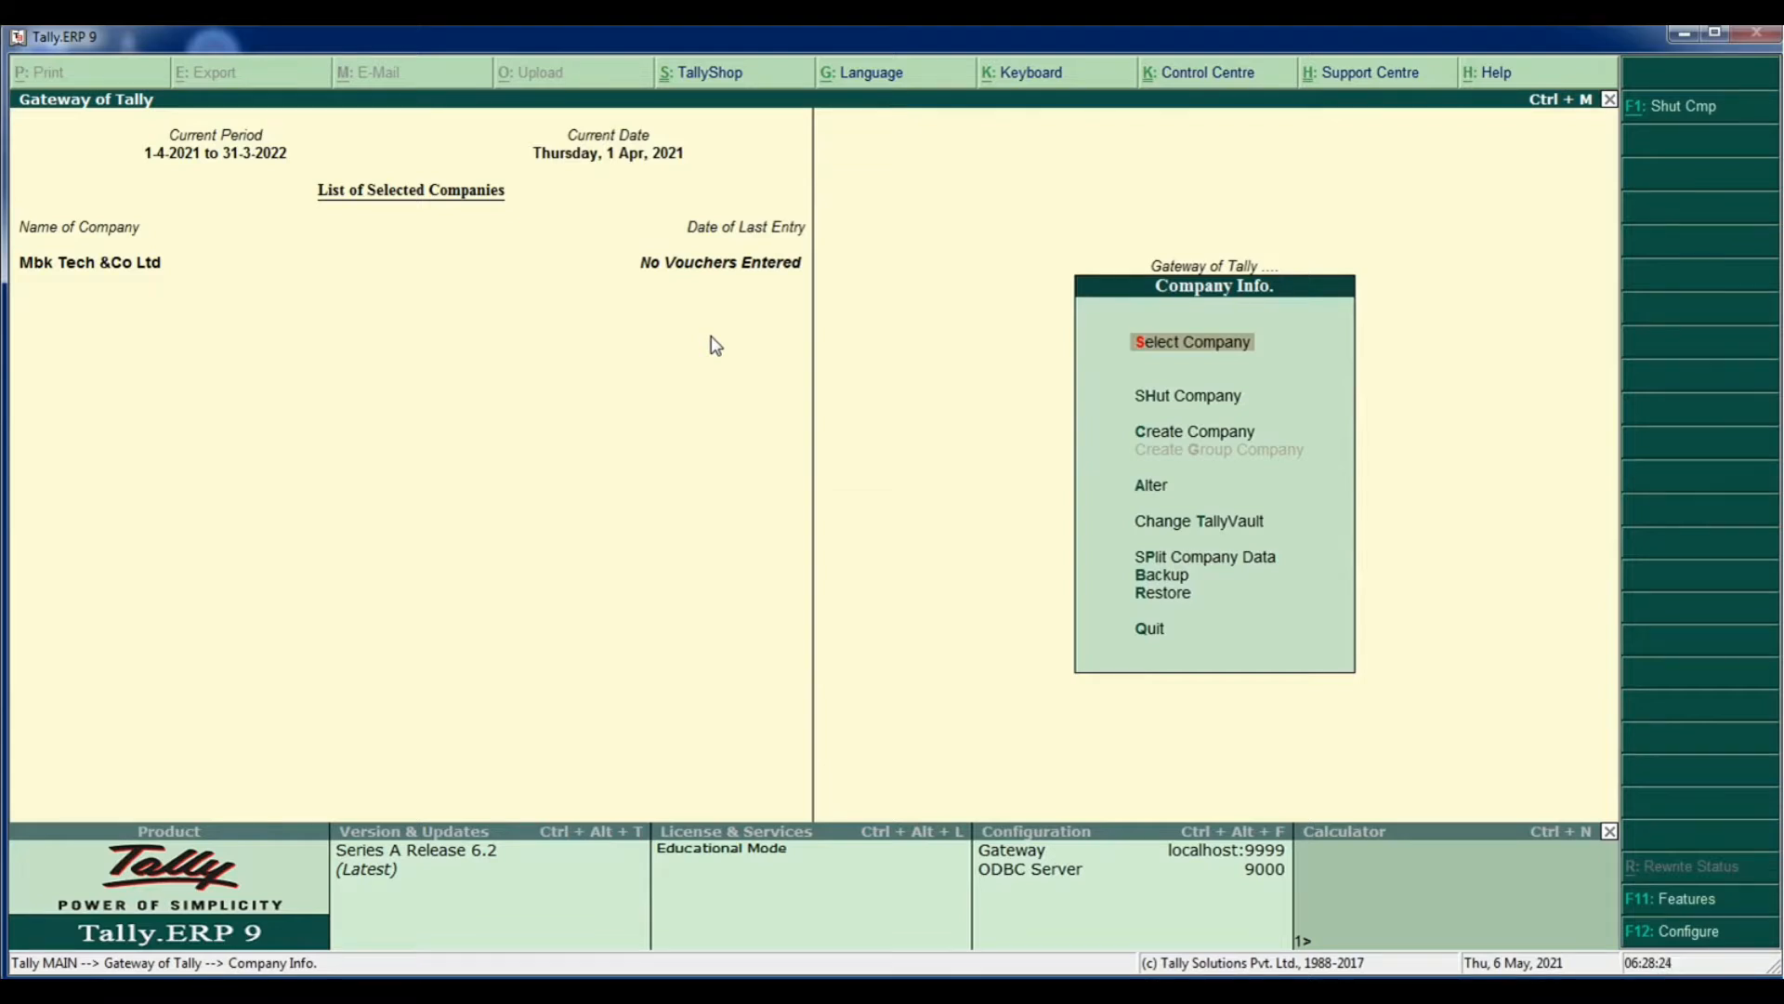
Open the creation form for a single ledger in Mbk Tech &Co Ltd
key("Escape")
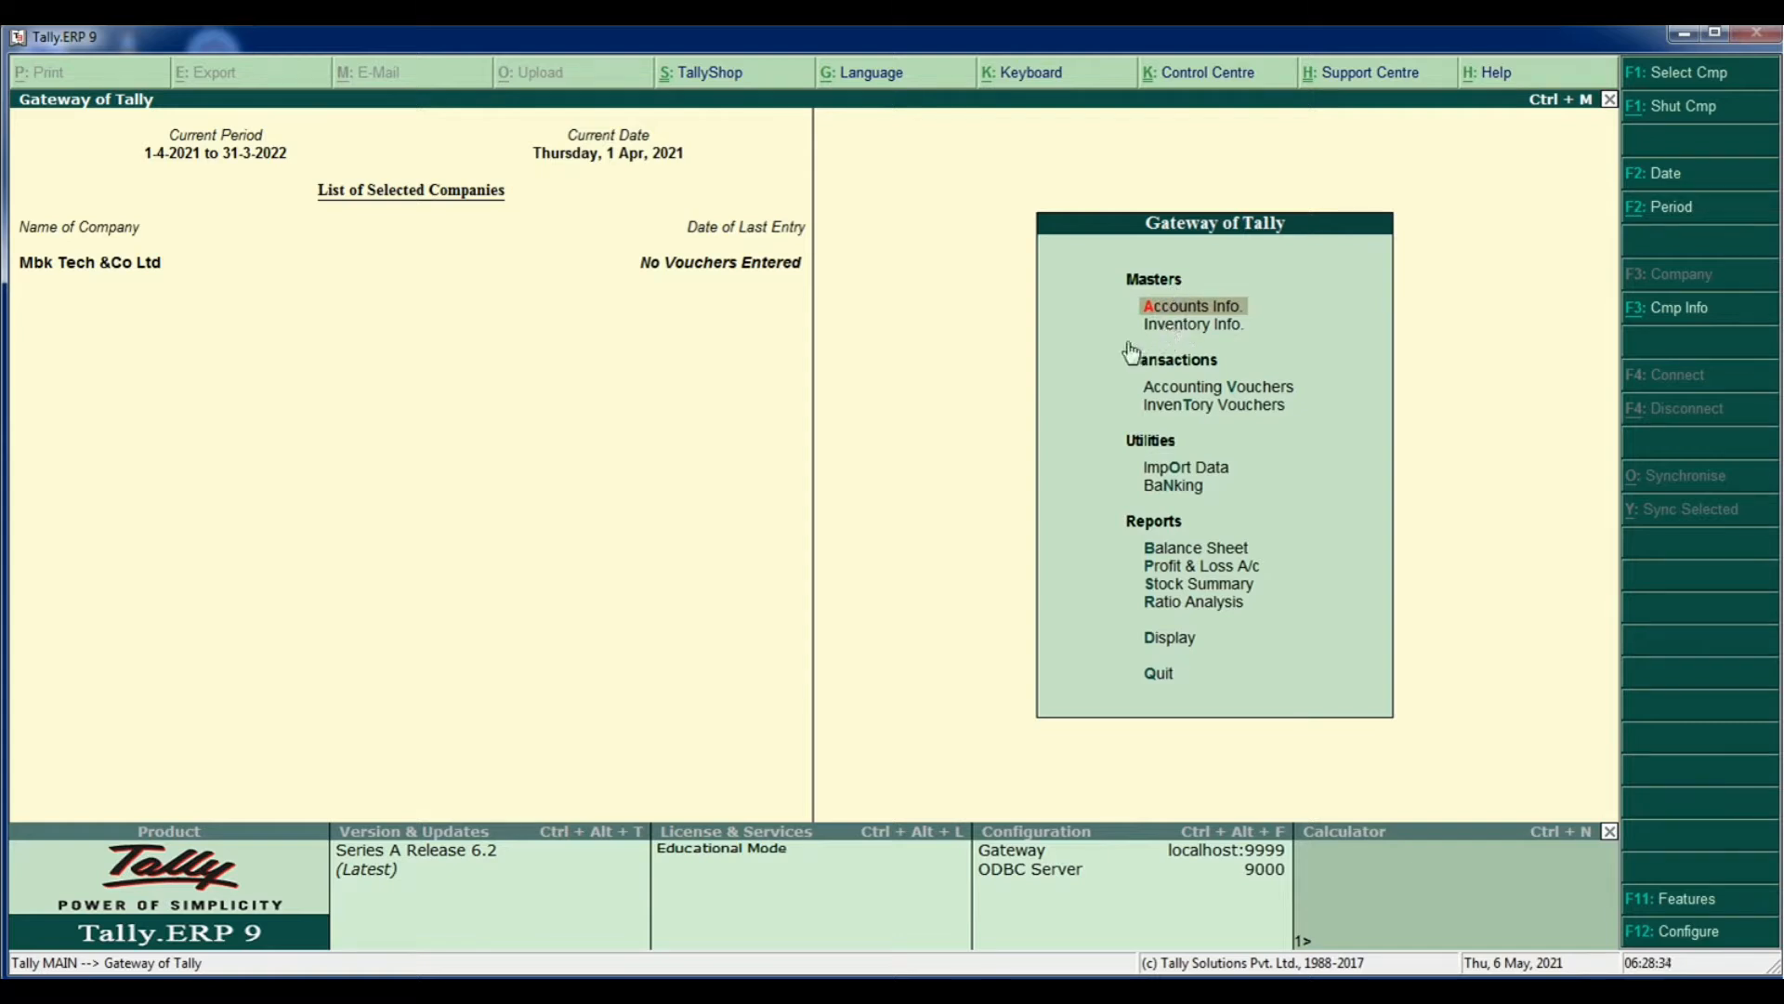
key("Return")
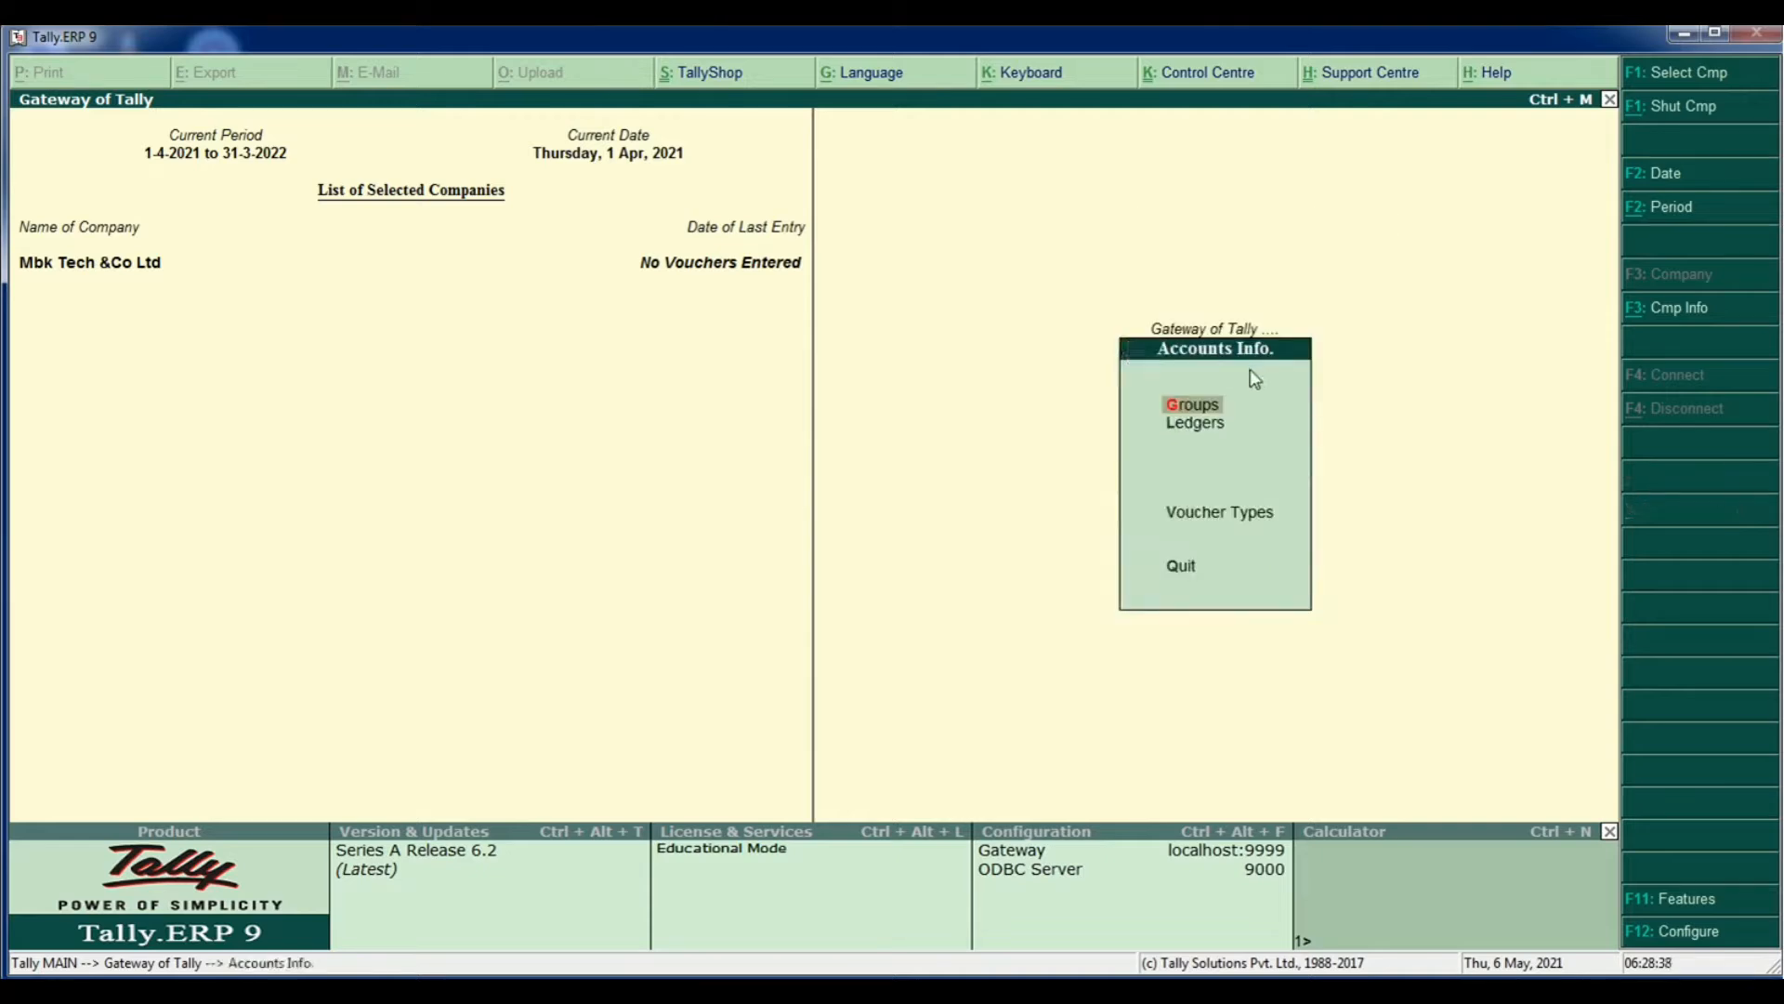
left_click(1197, 434)
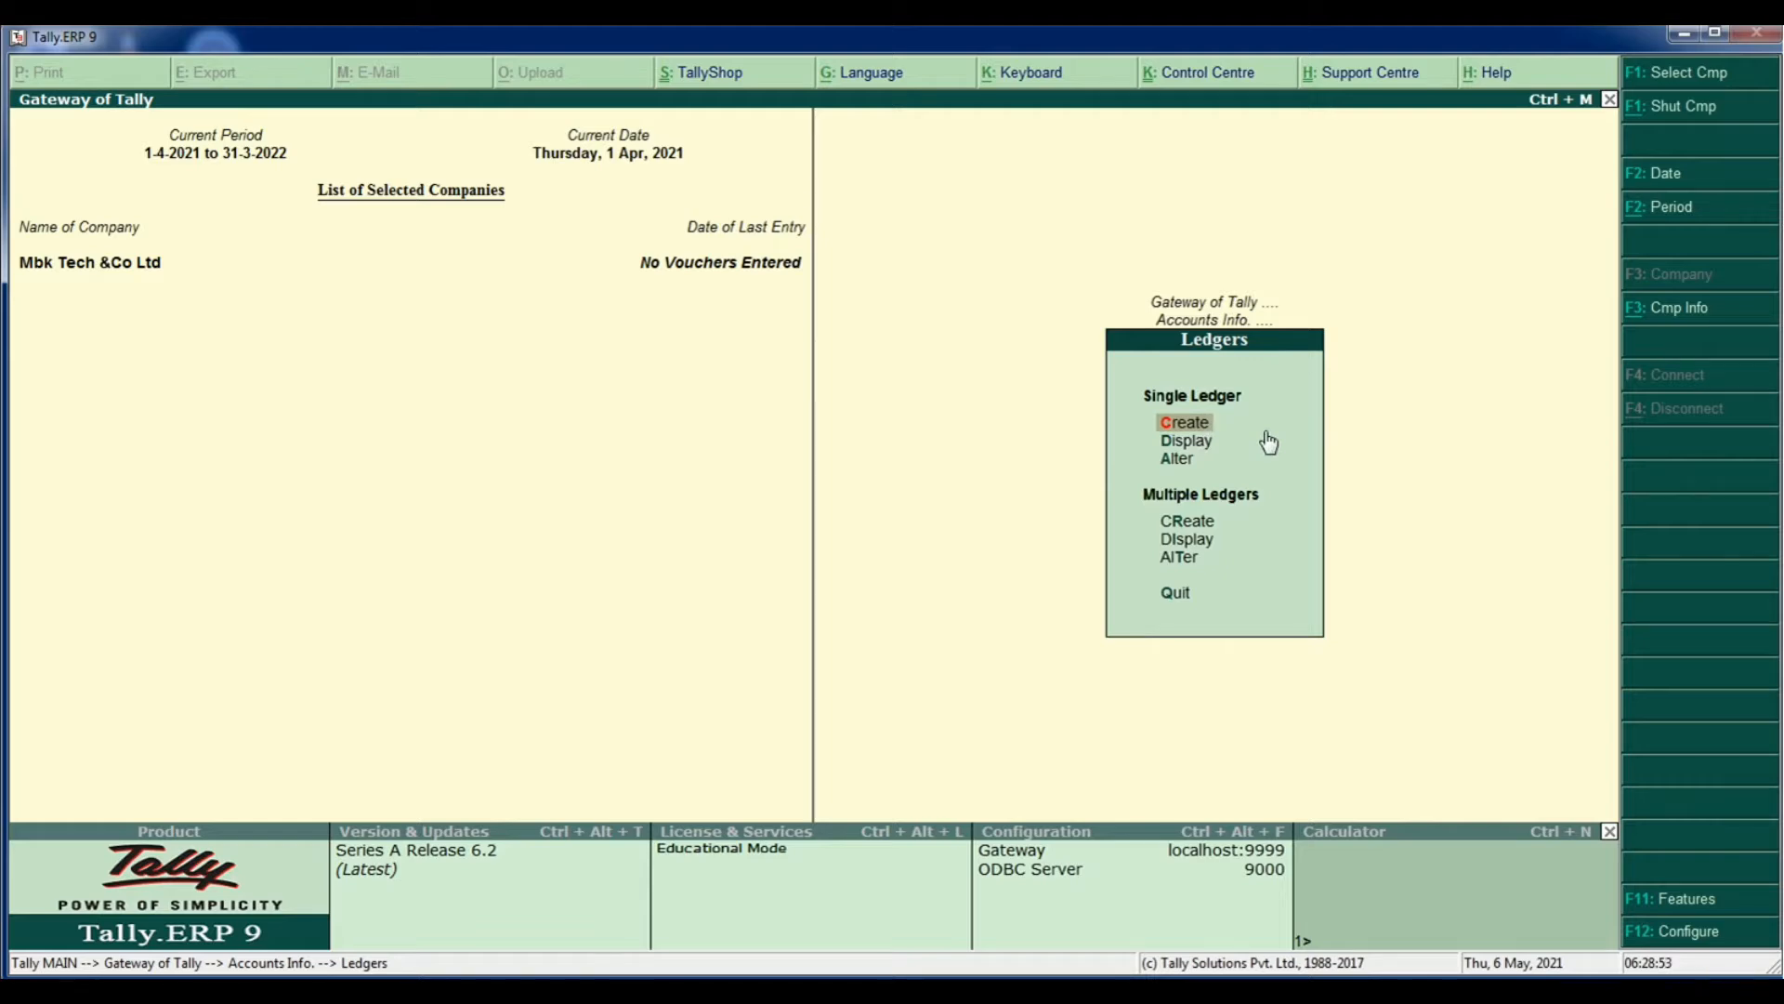
key("Return")
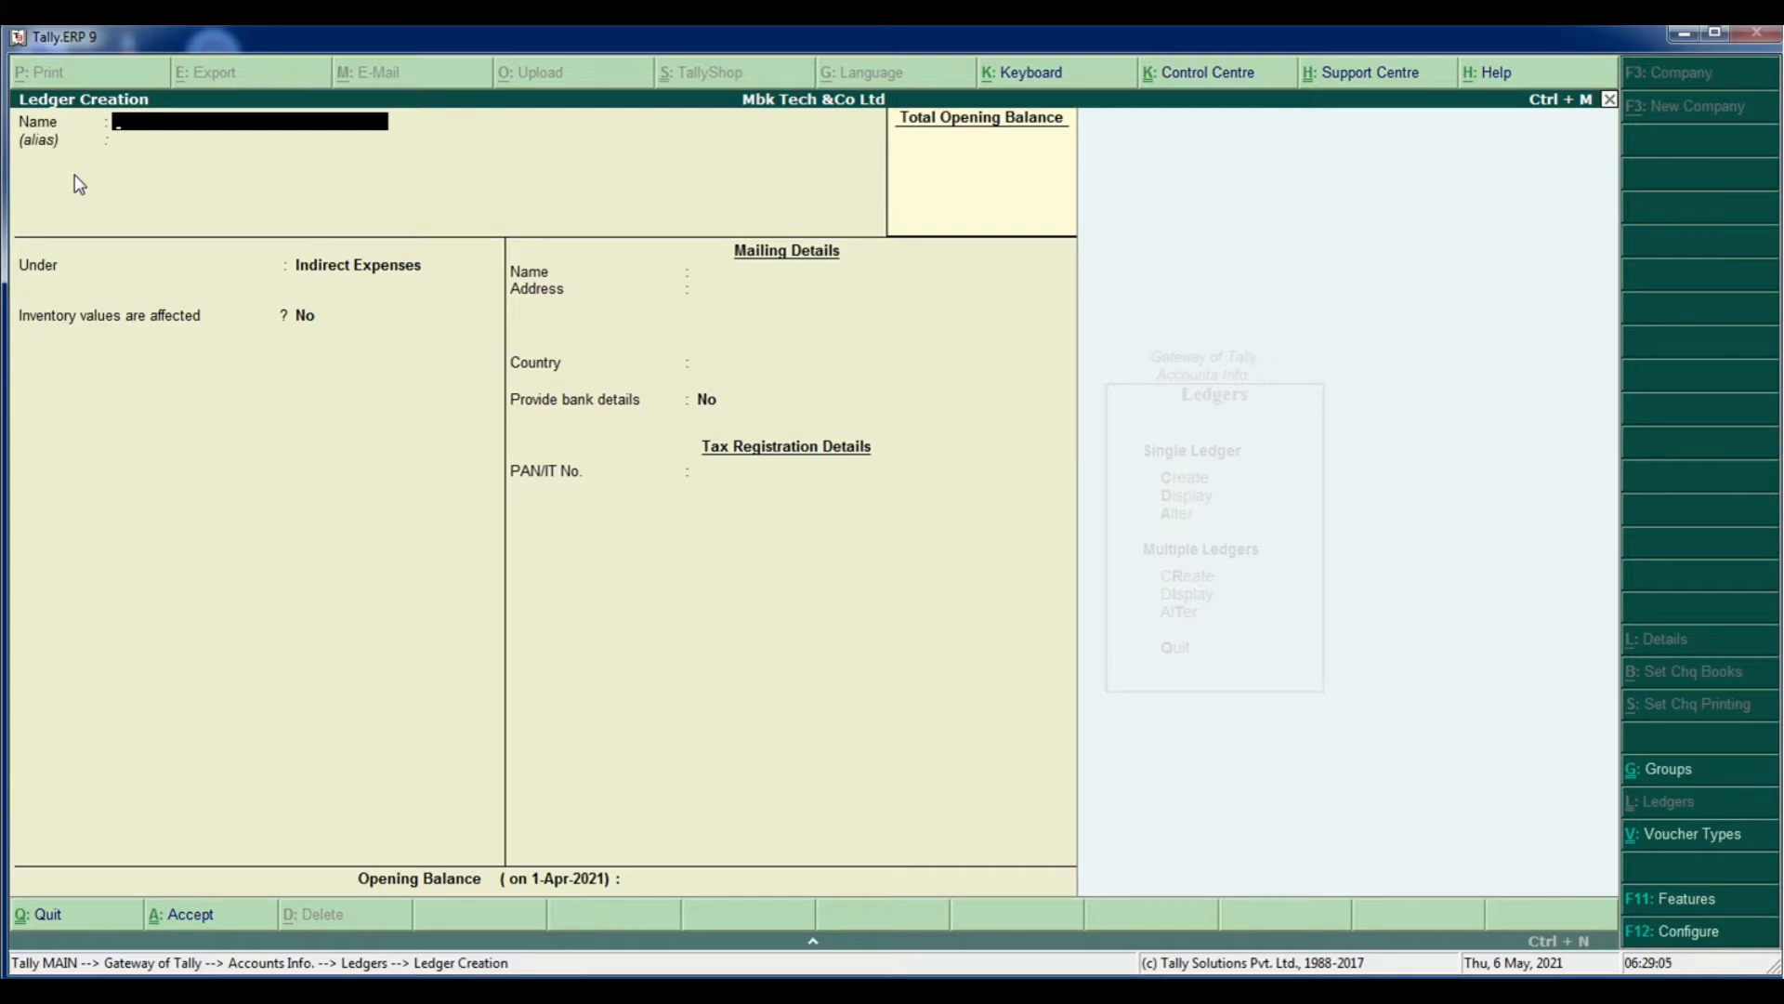
Name the new ledger Salary under Indirect Expenses, keeping inventory values affected and bank details at No
type("Salary")
key("Return")
key("Return")
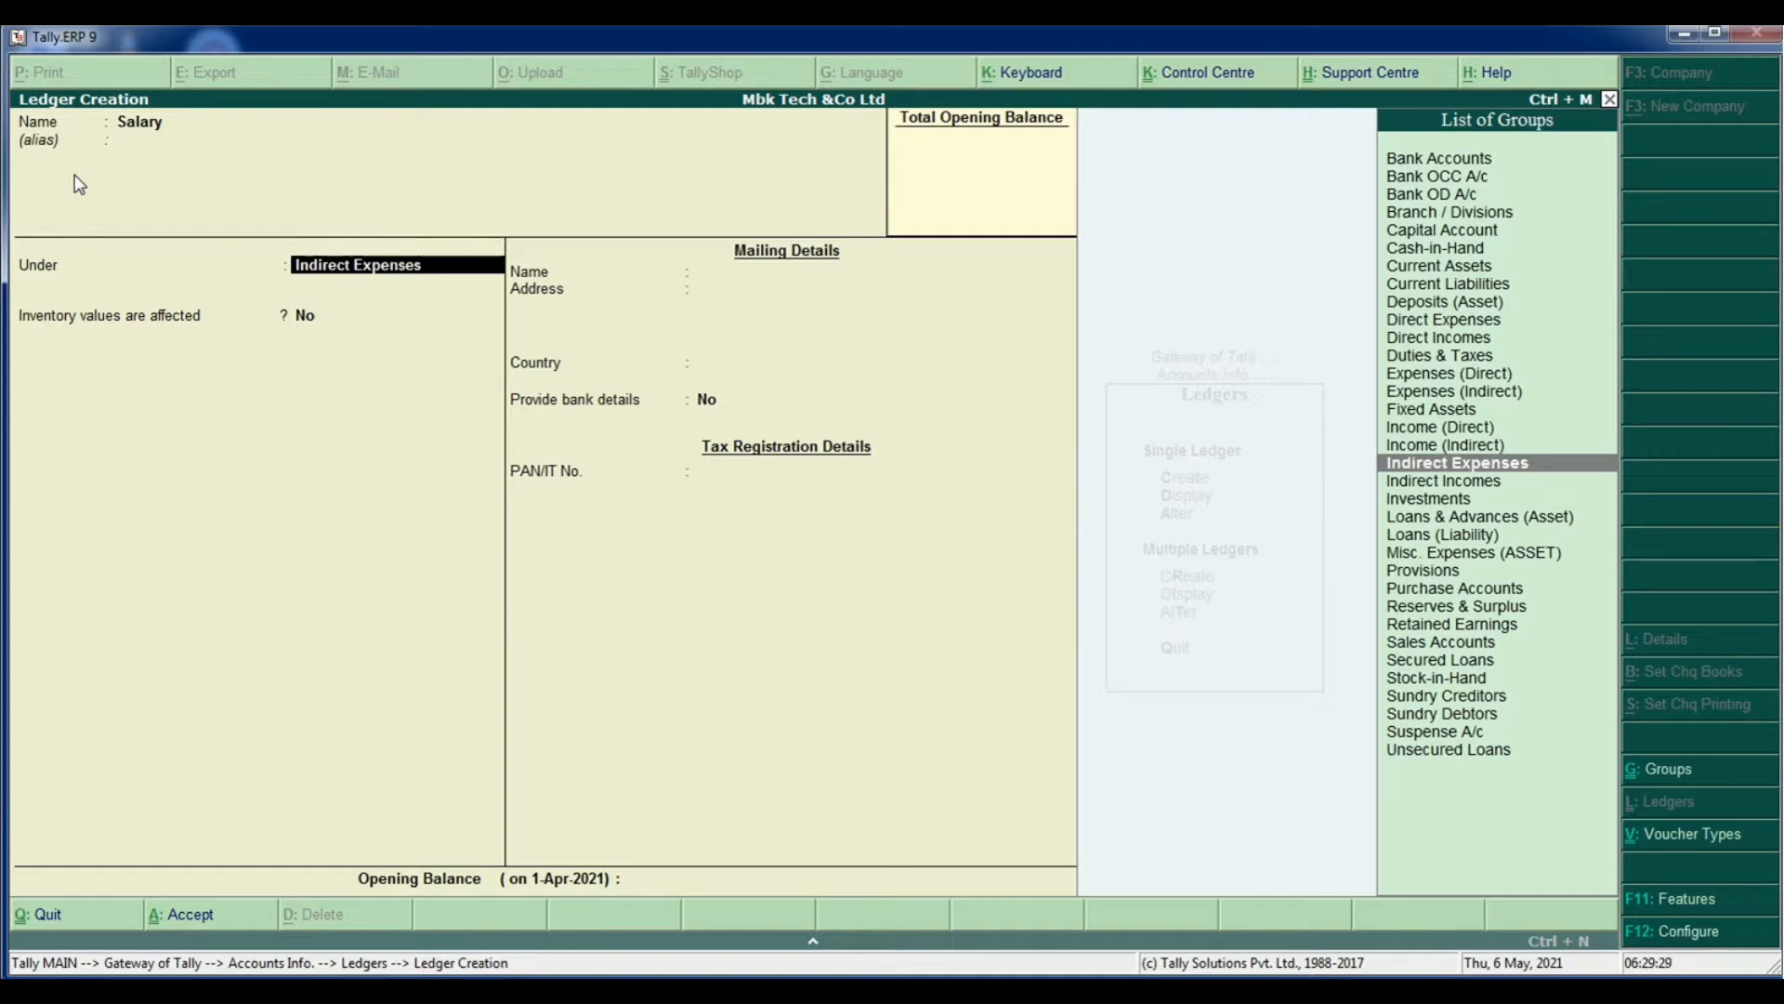
key("Return")
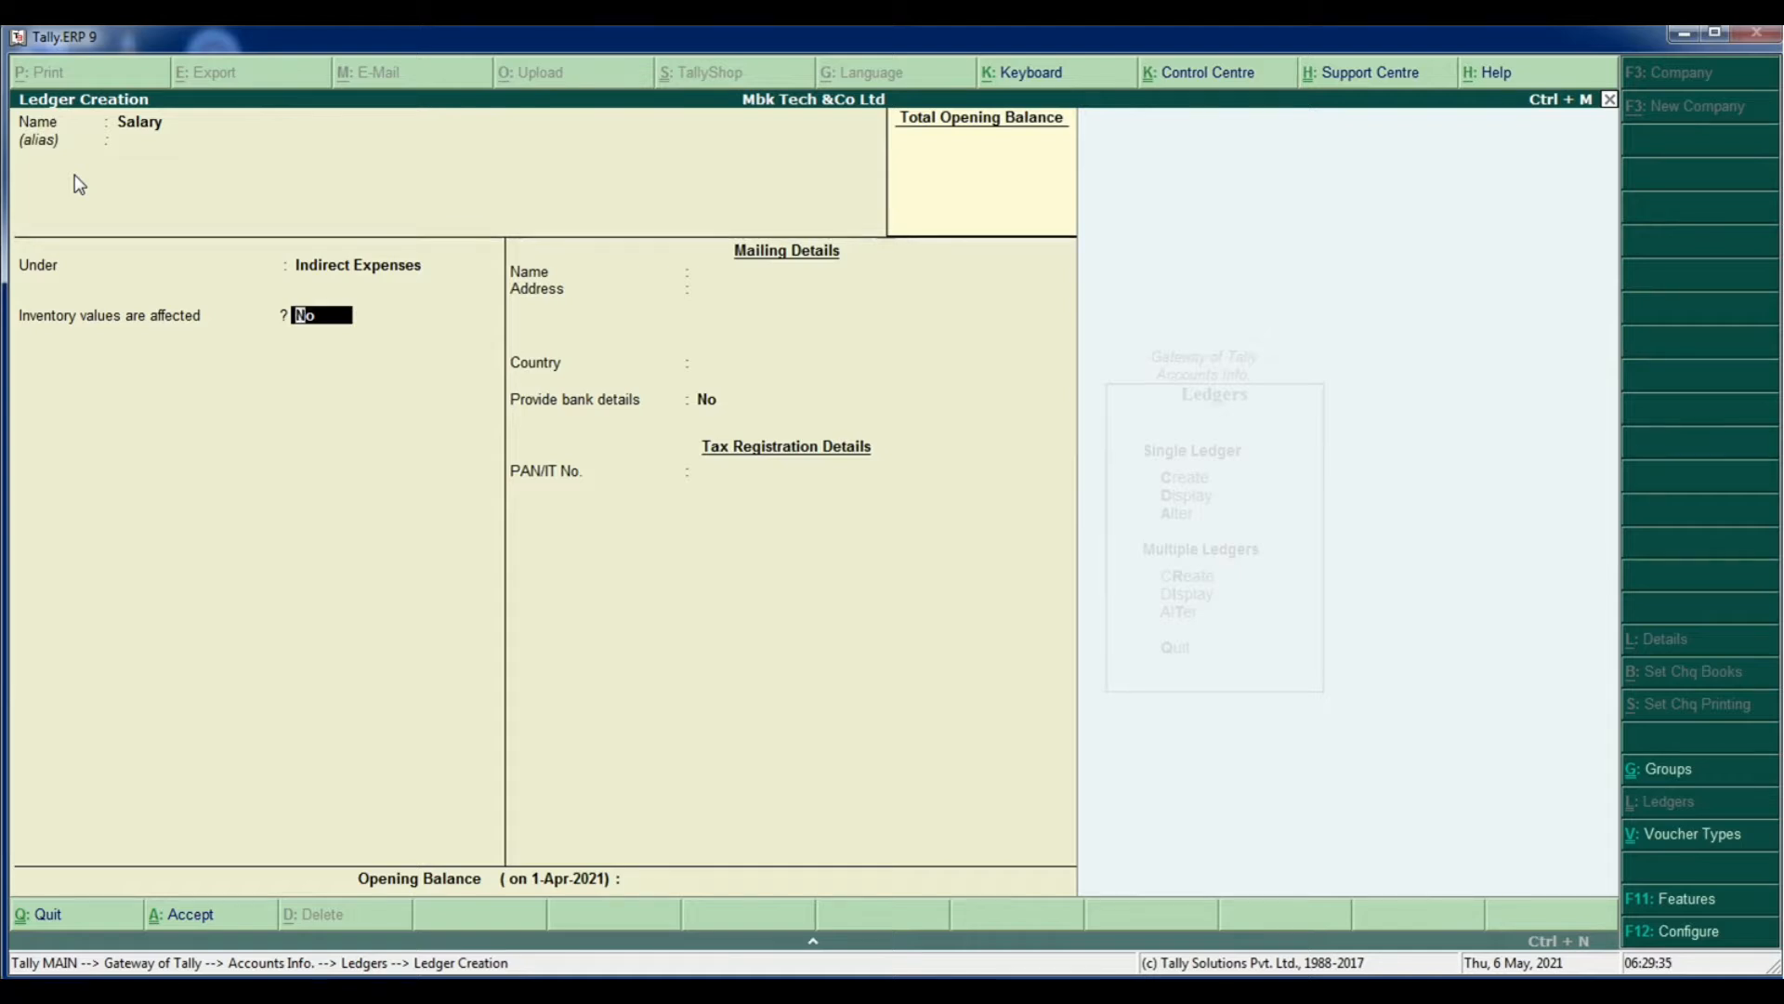
key("Return")
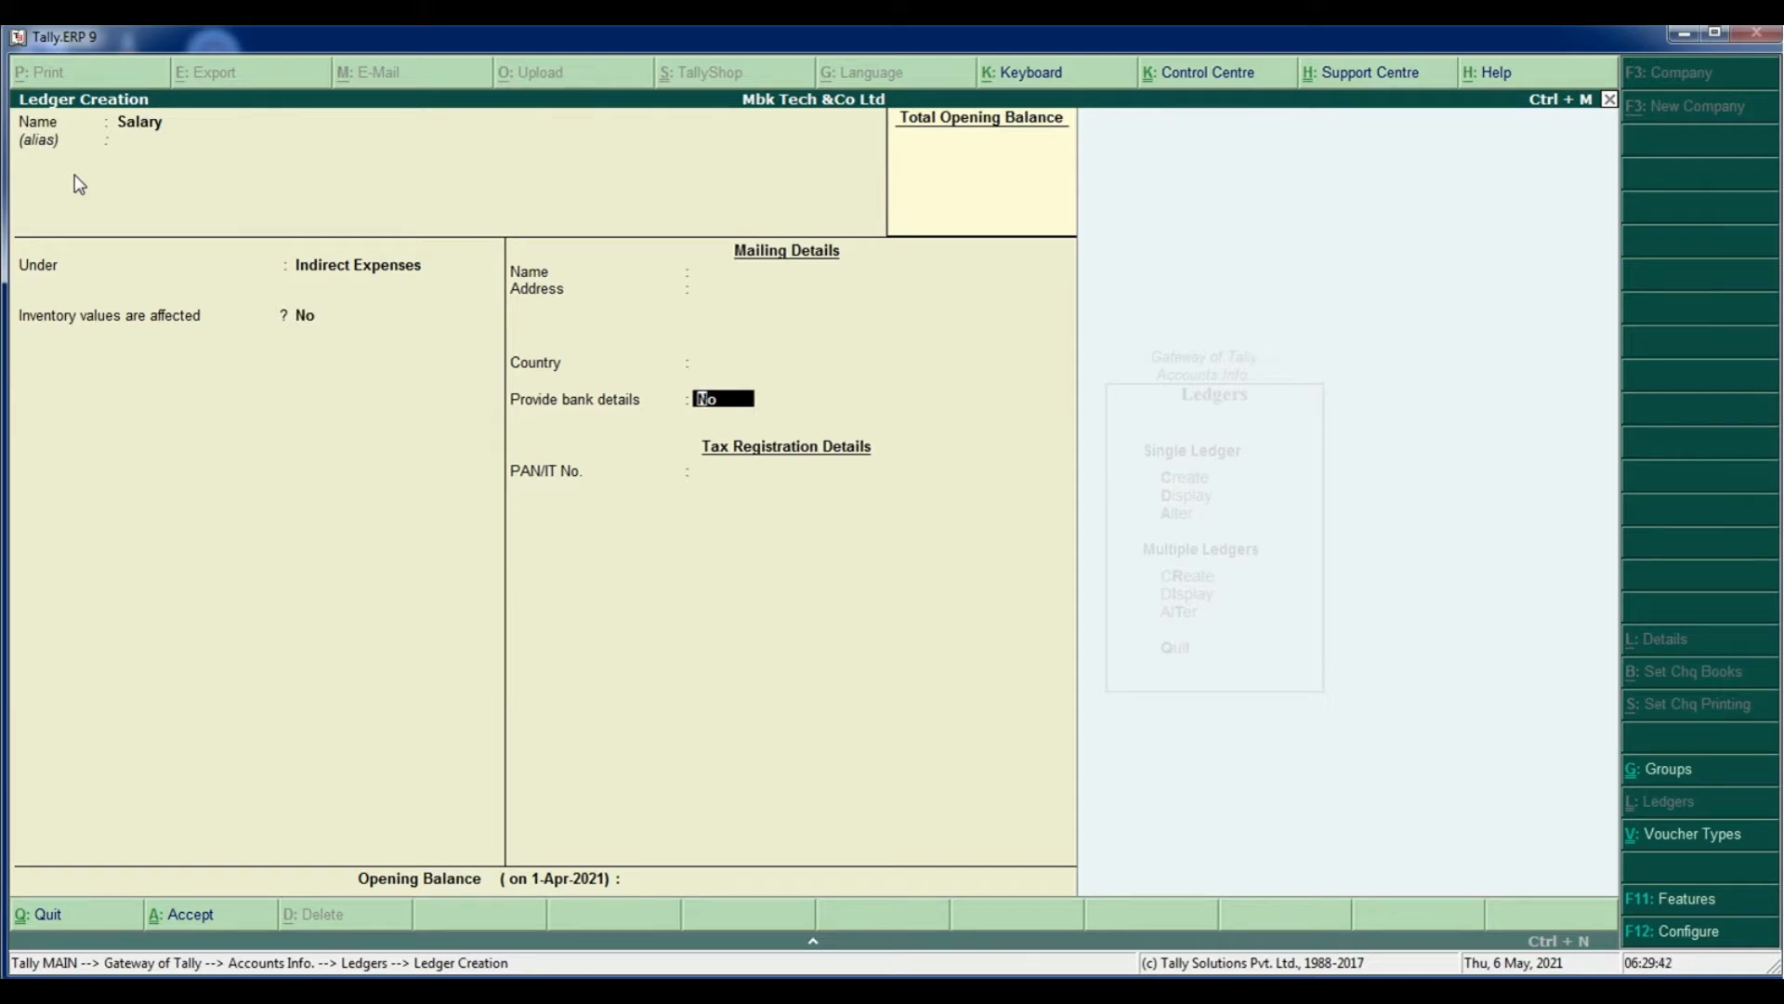
key("Return")
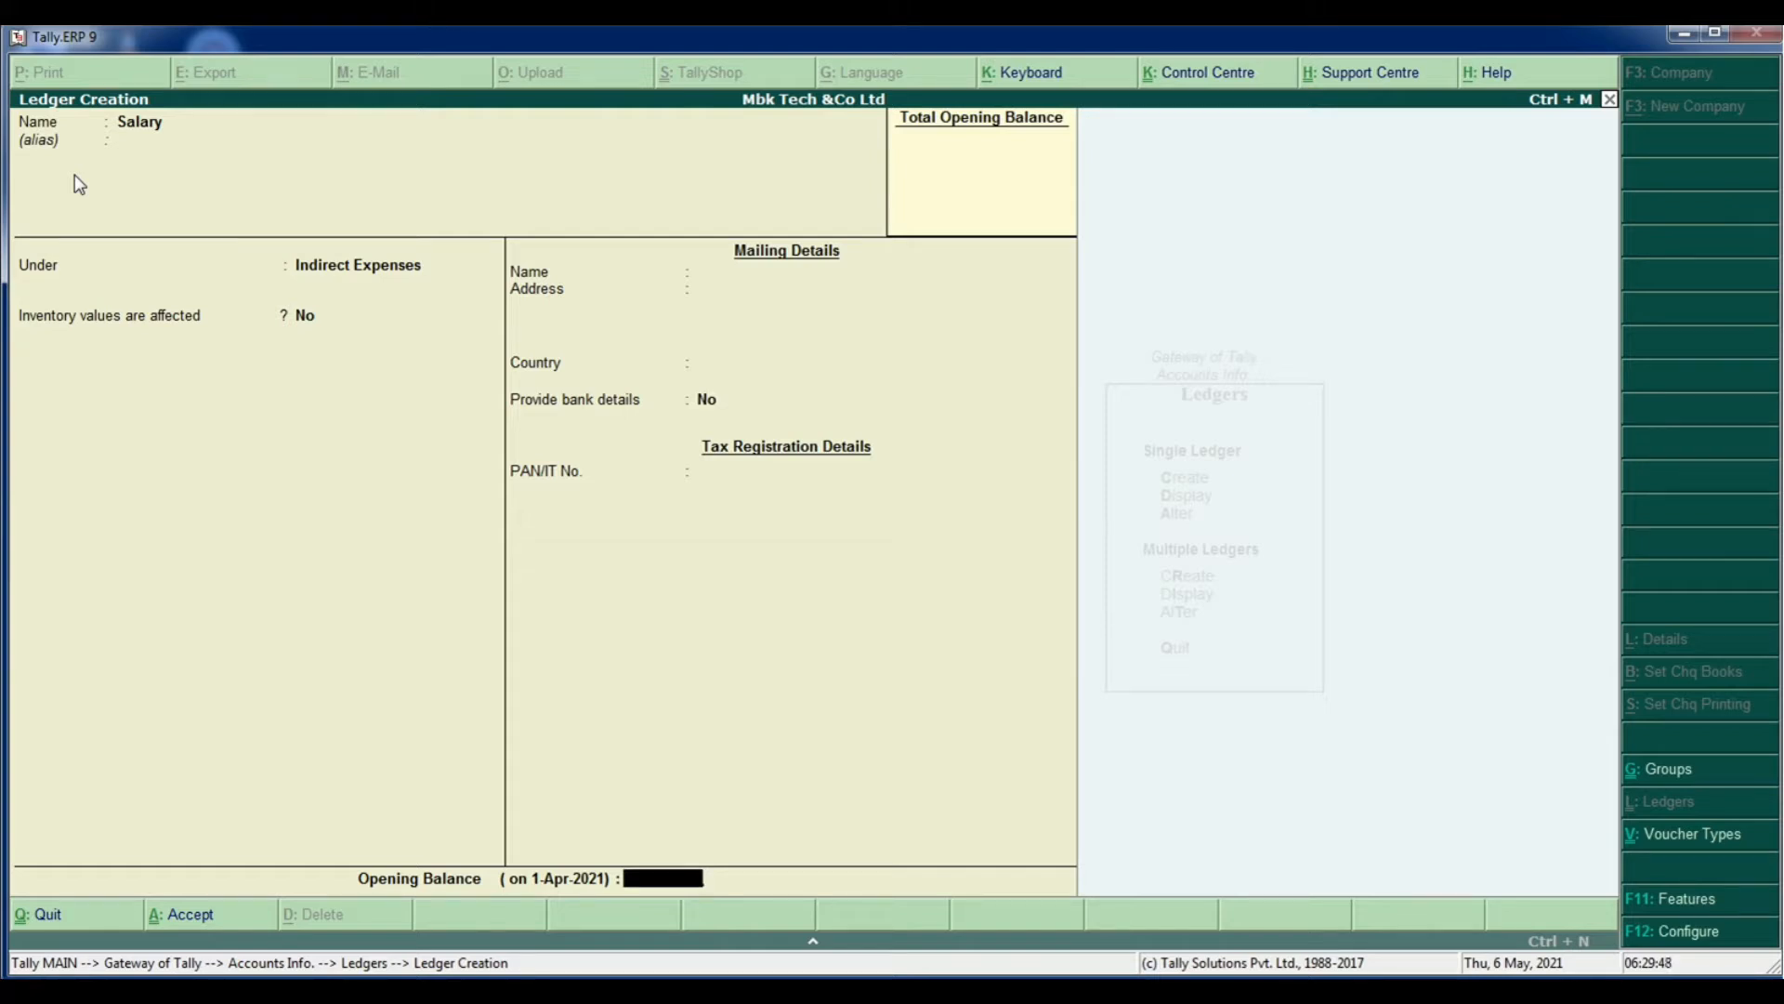
Save the Salary ledger with an opening balance of 10,000 Dr, answering the Windows performance prompt with the Windows 7 Basic color scheme
type("10000")
key("Return")
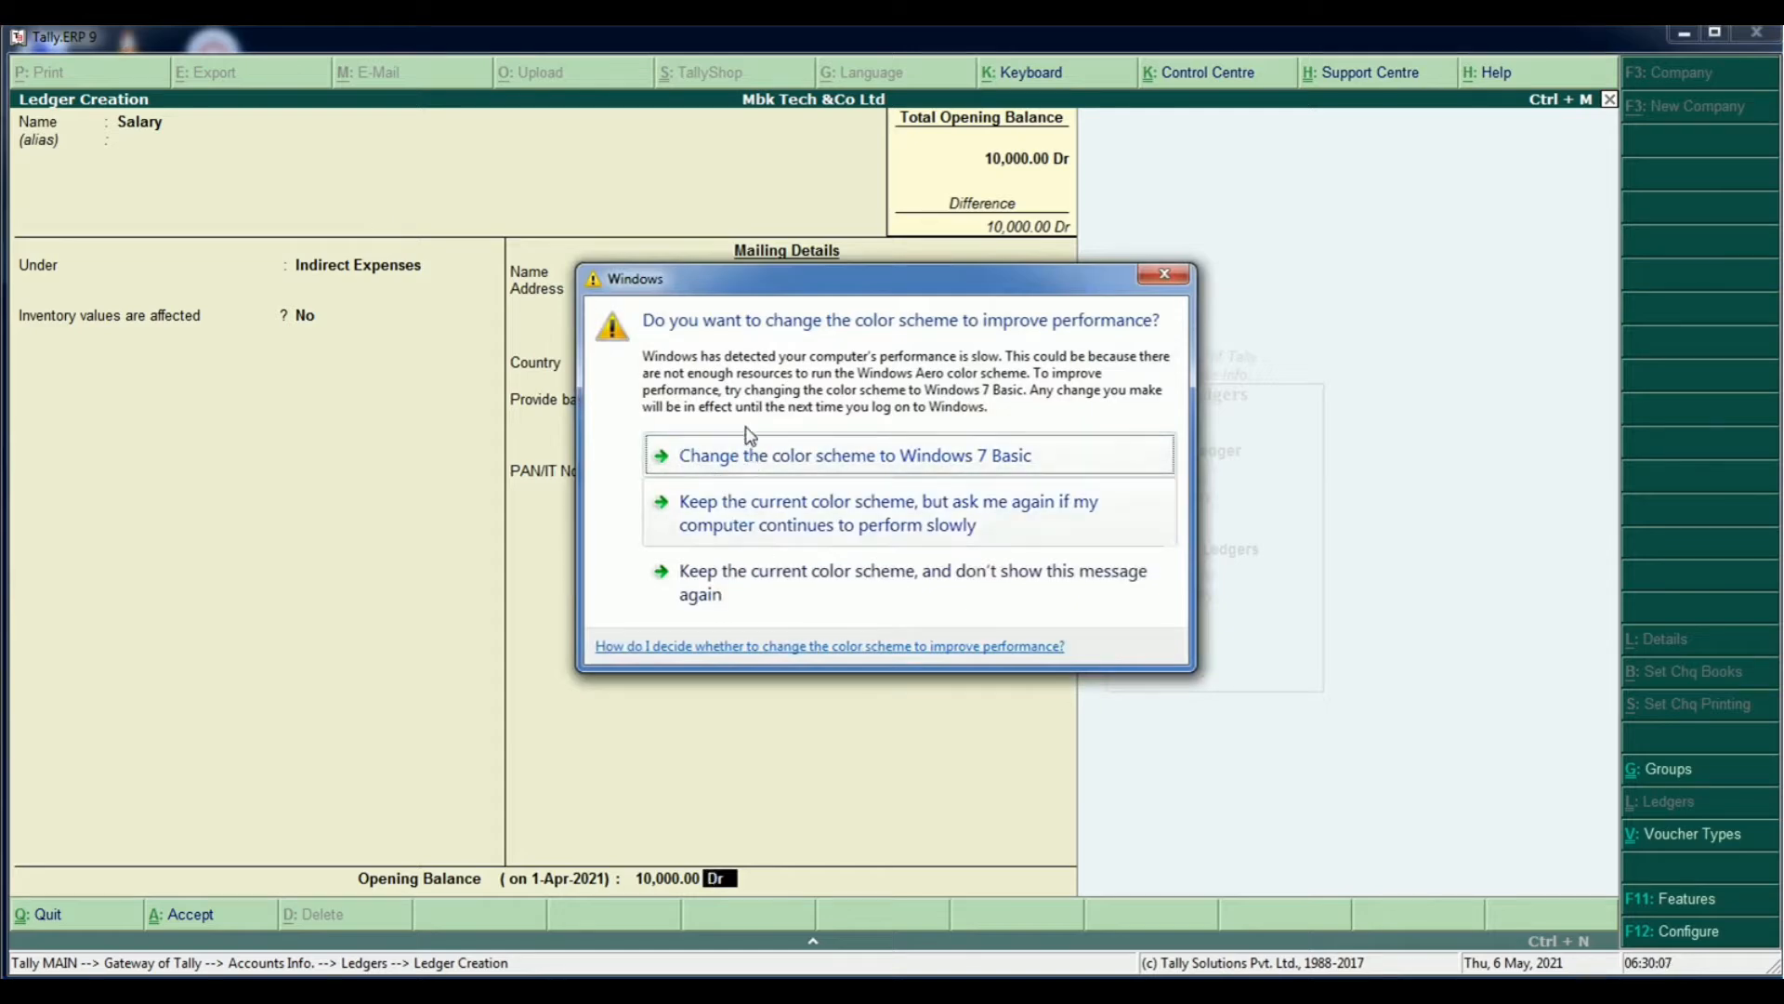
left_click(756, 458)
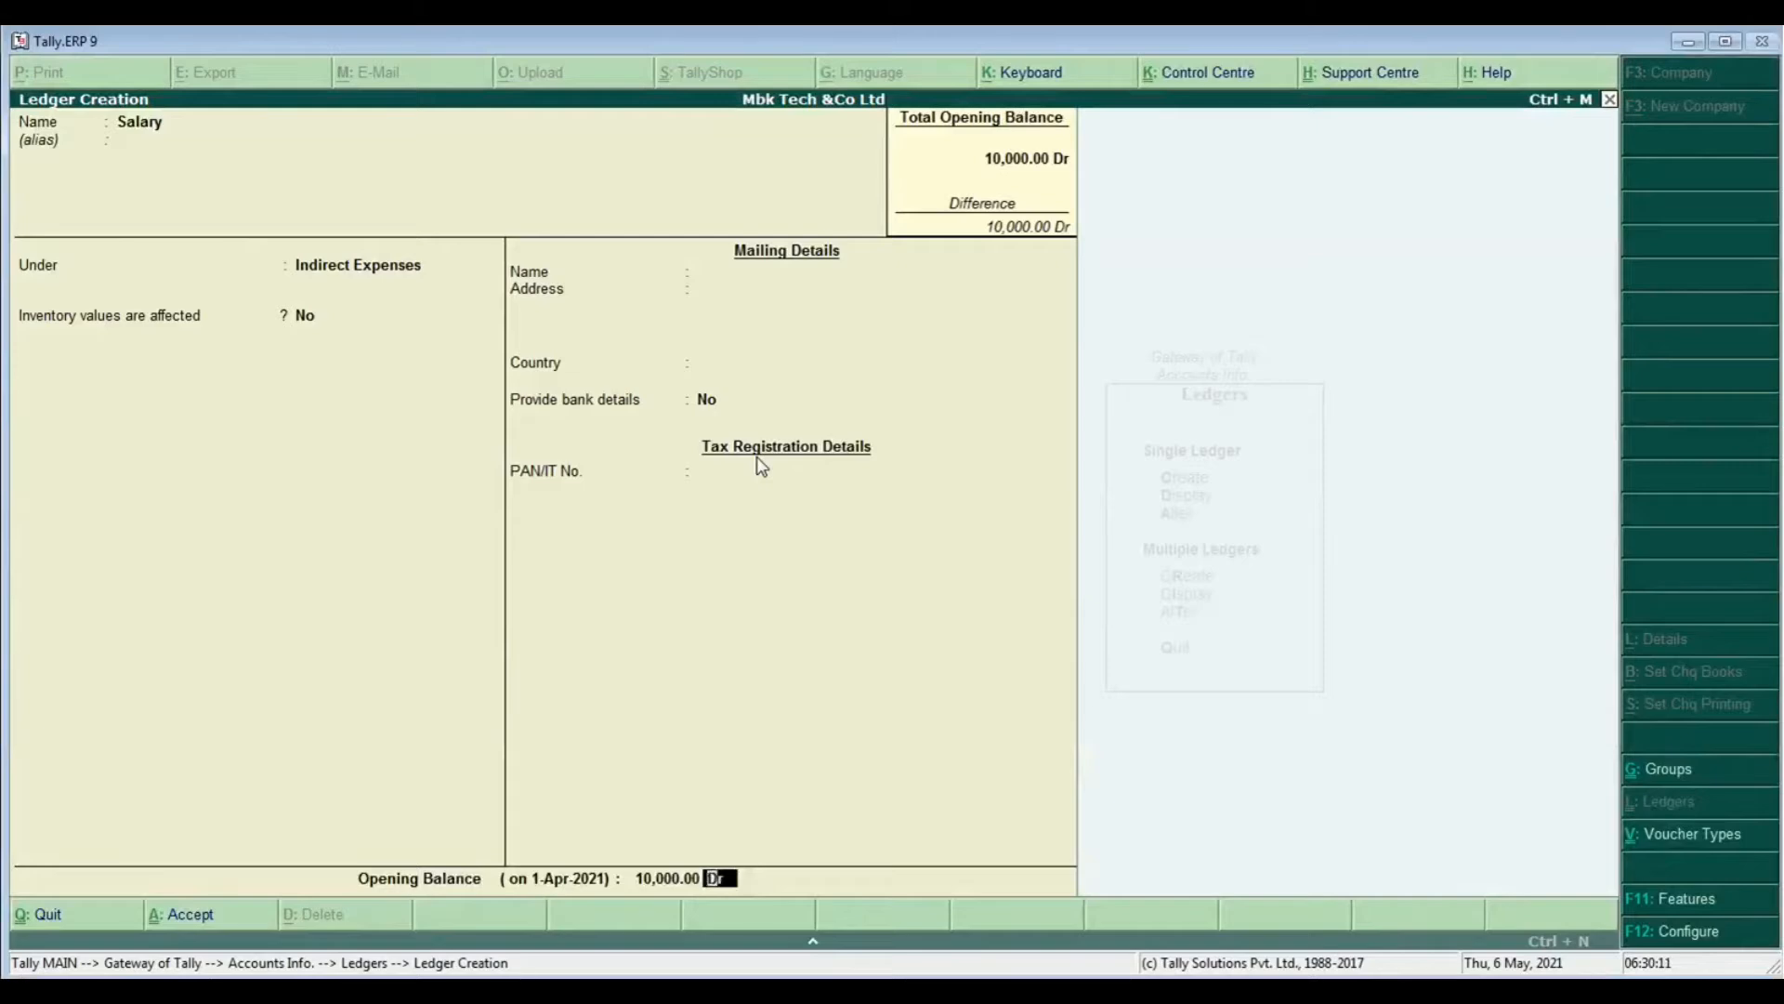
key("ctrl+a")
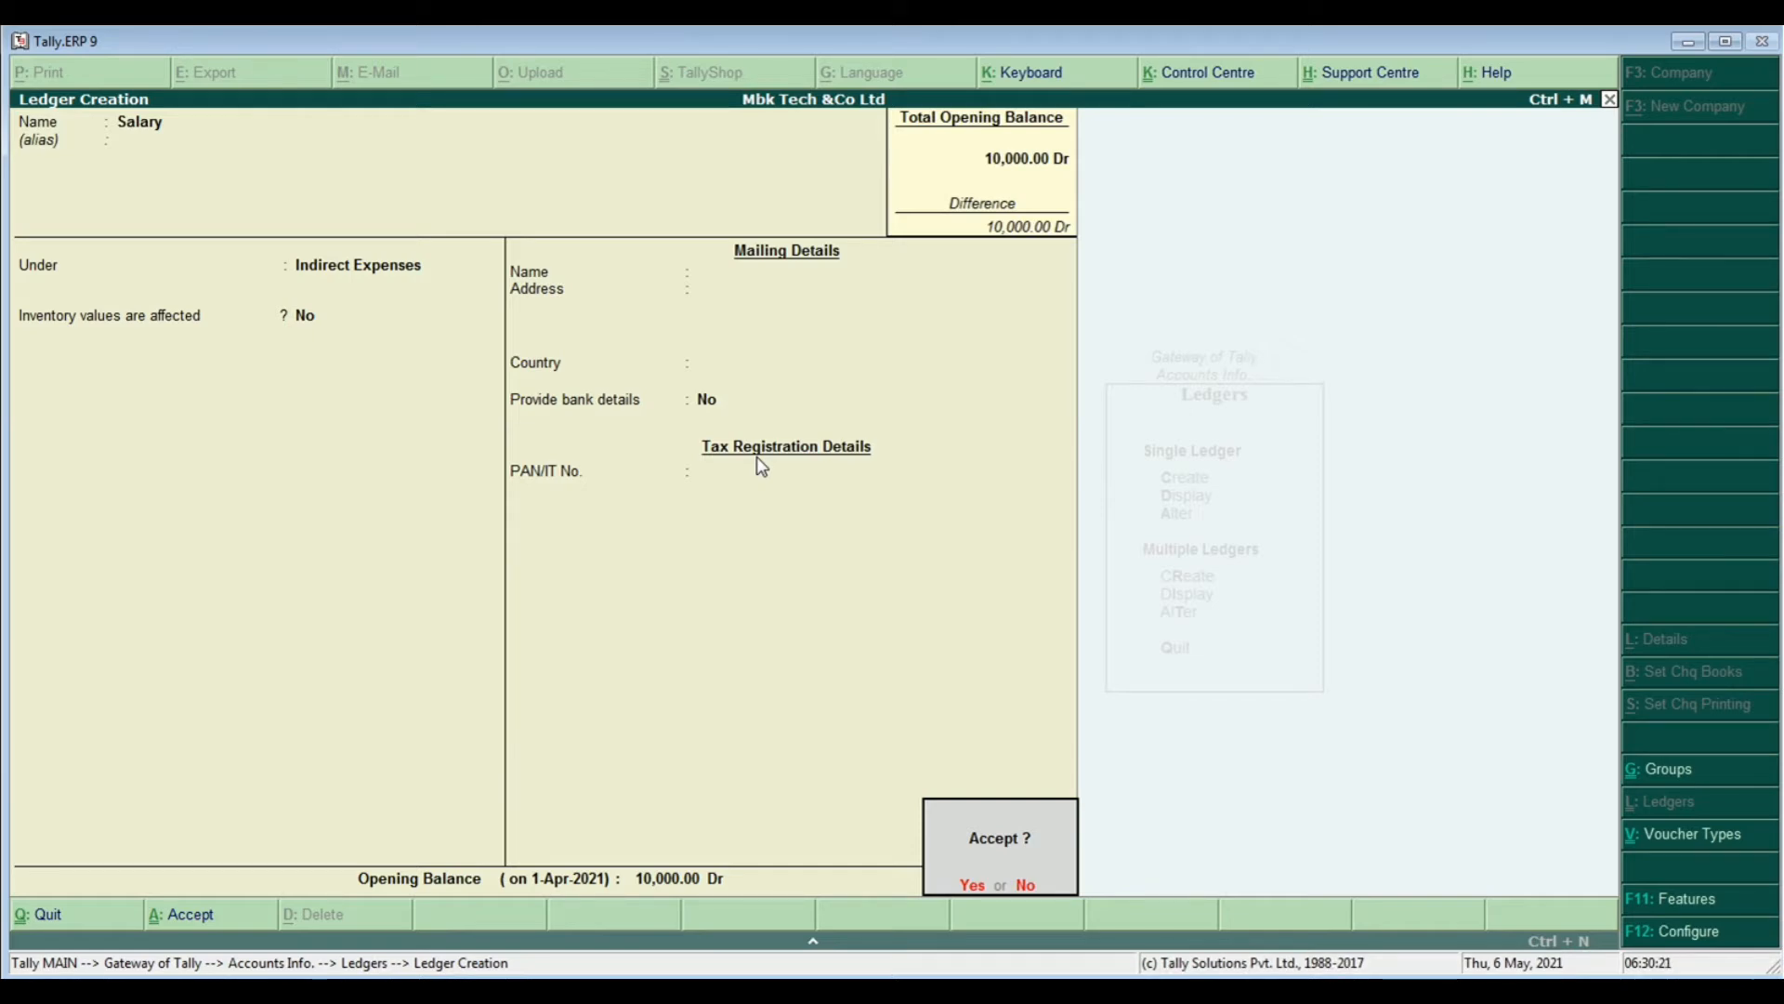
key("Return")
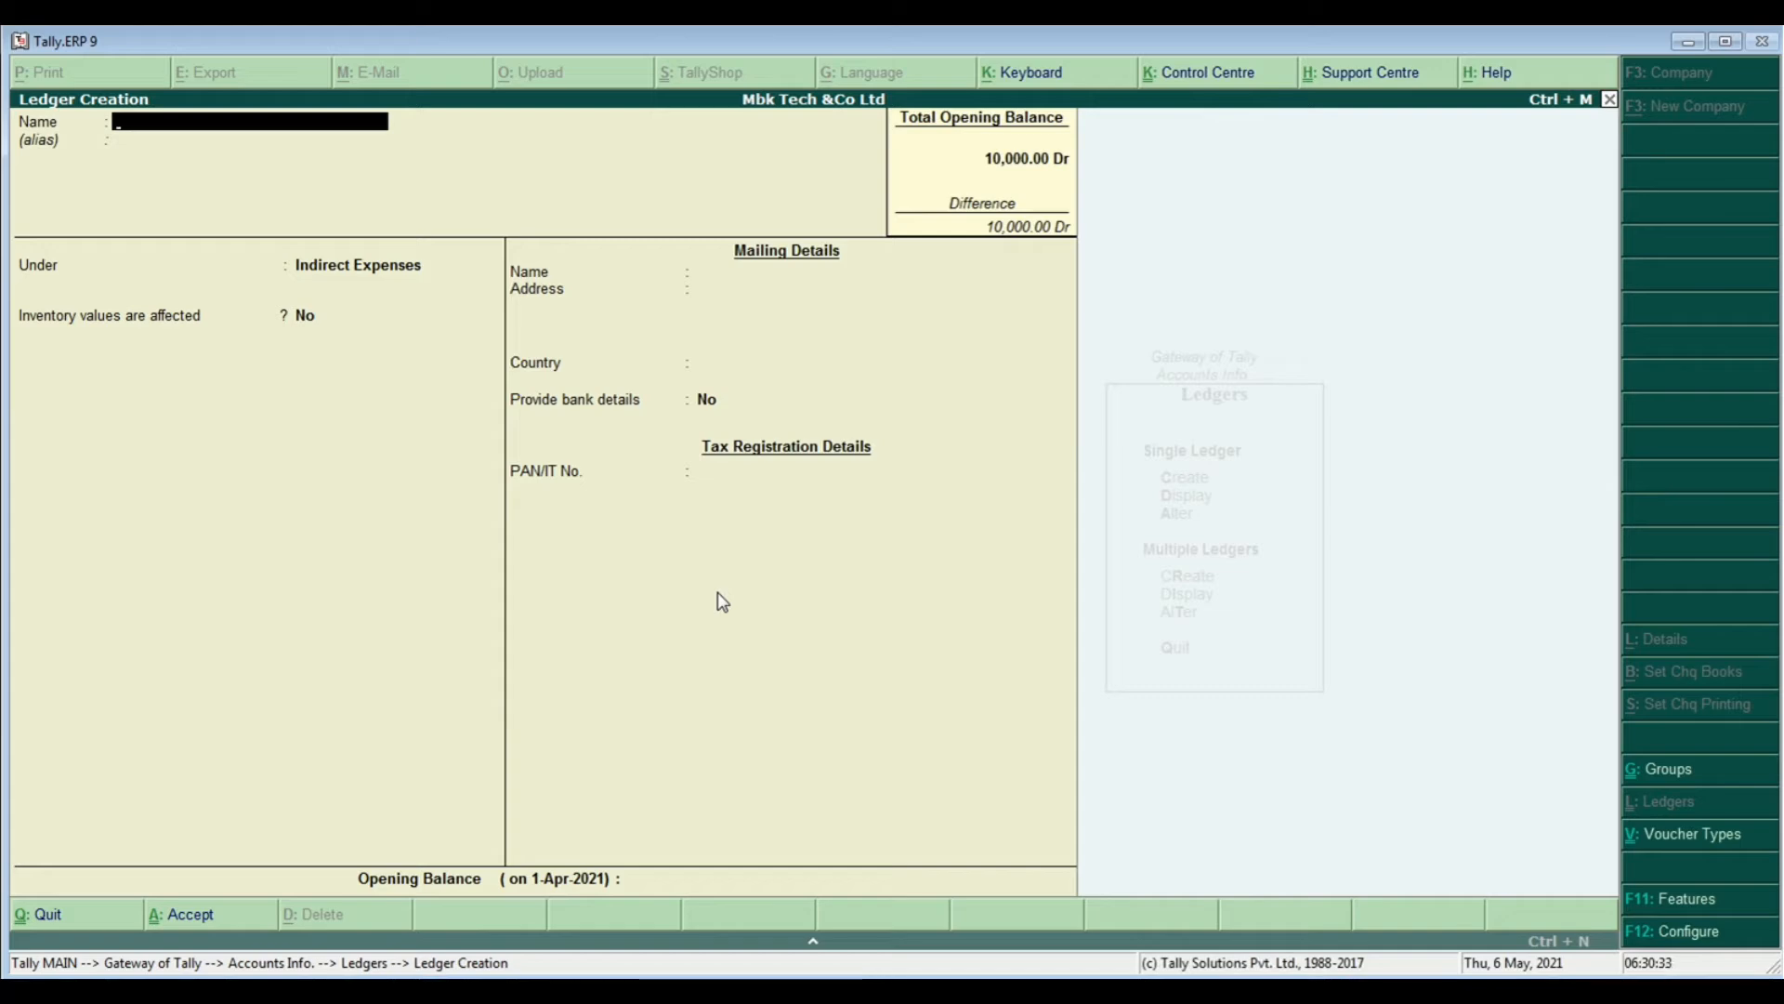
Name the next ledger Drawings and place it under the Capital Account group
type("Drawings")
key("Return")
key("Return")
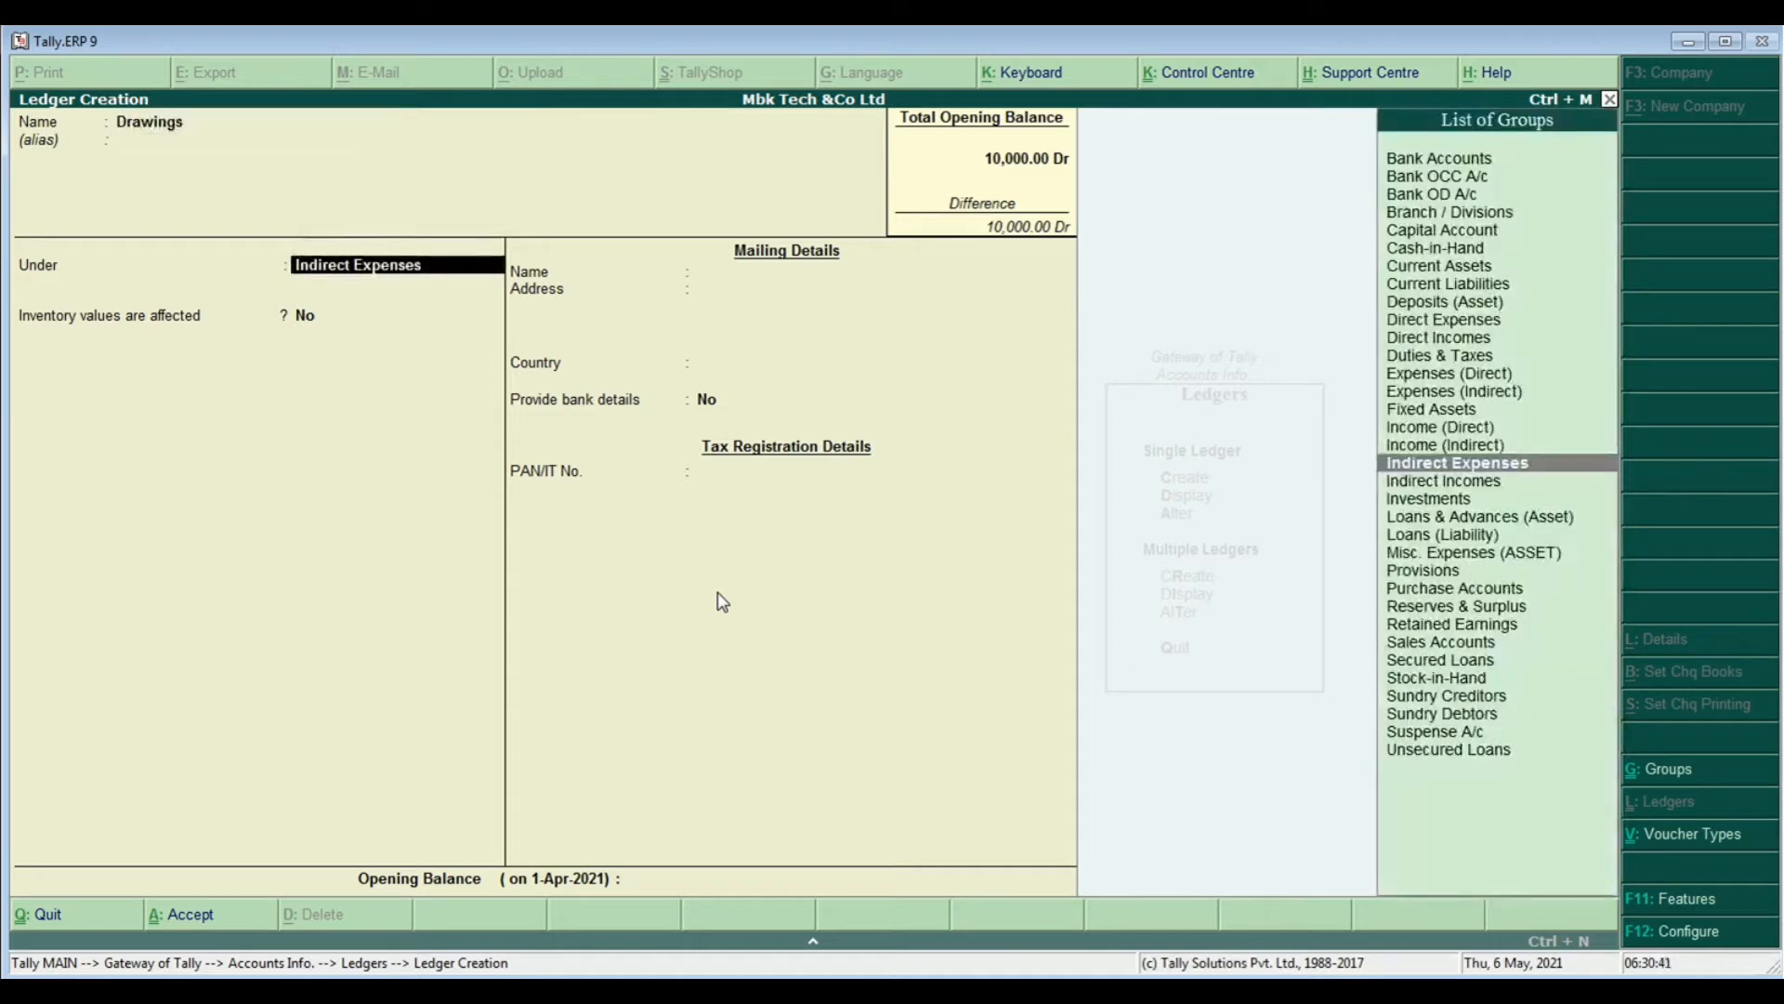
type("Ca")
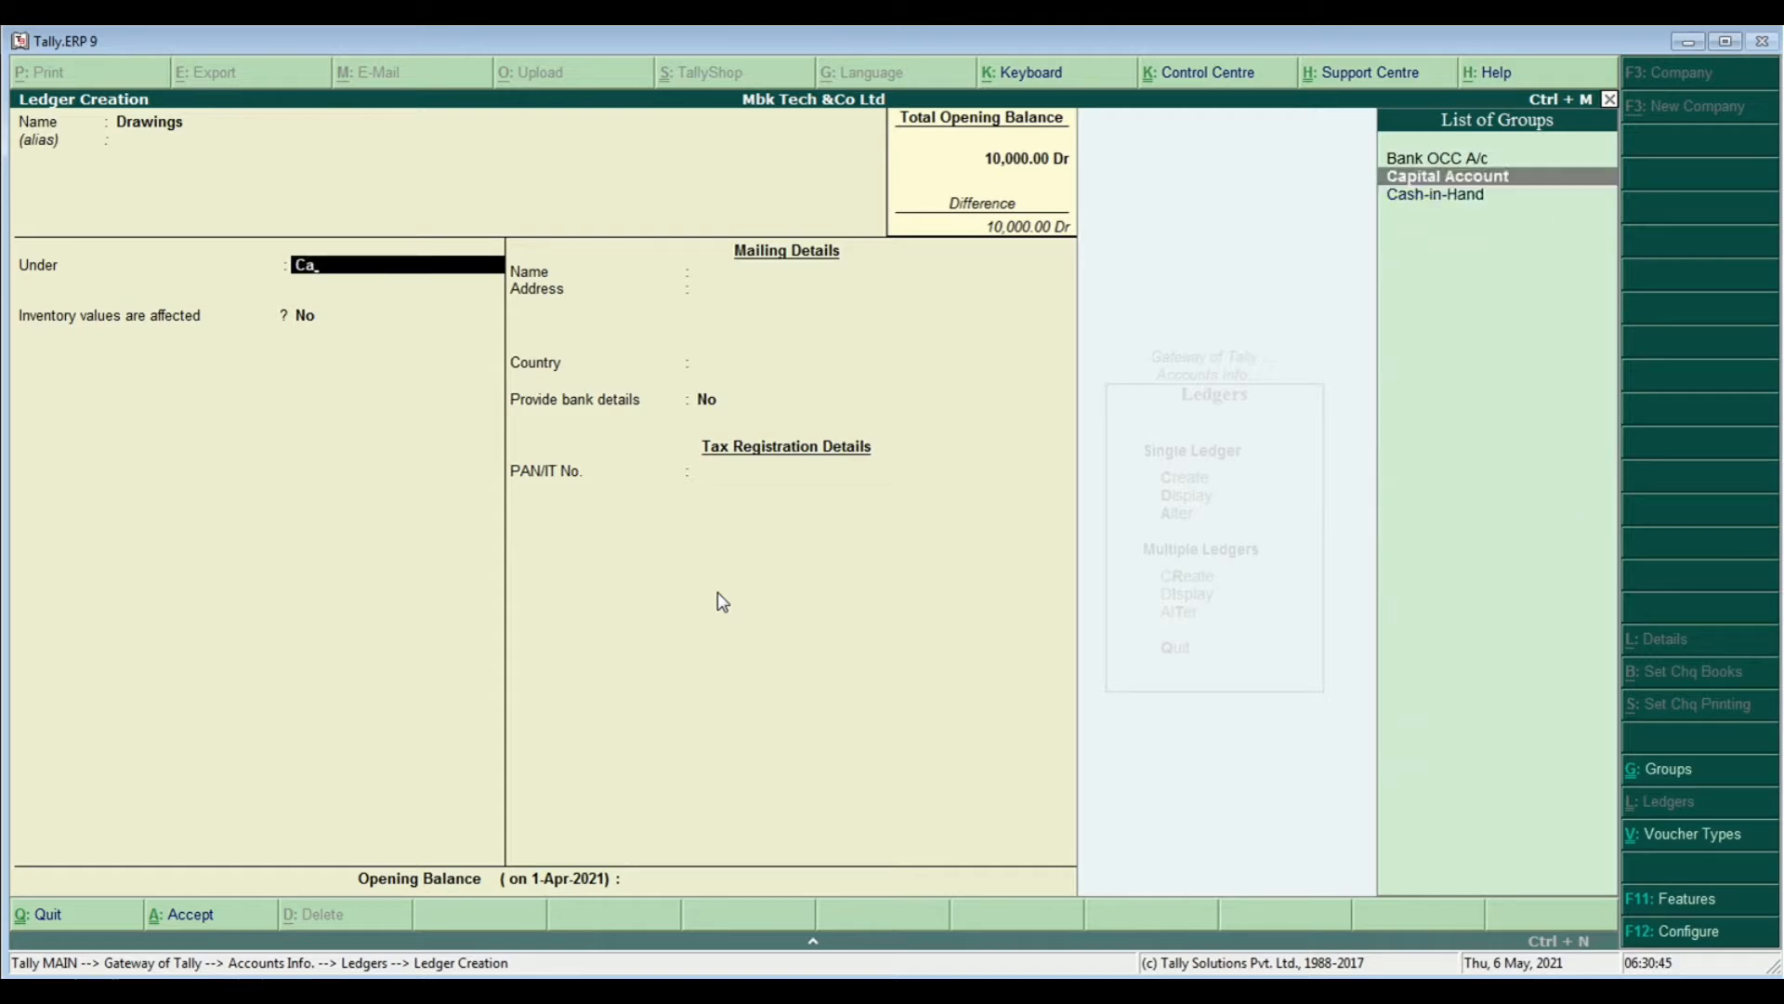
key("Return")
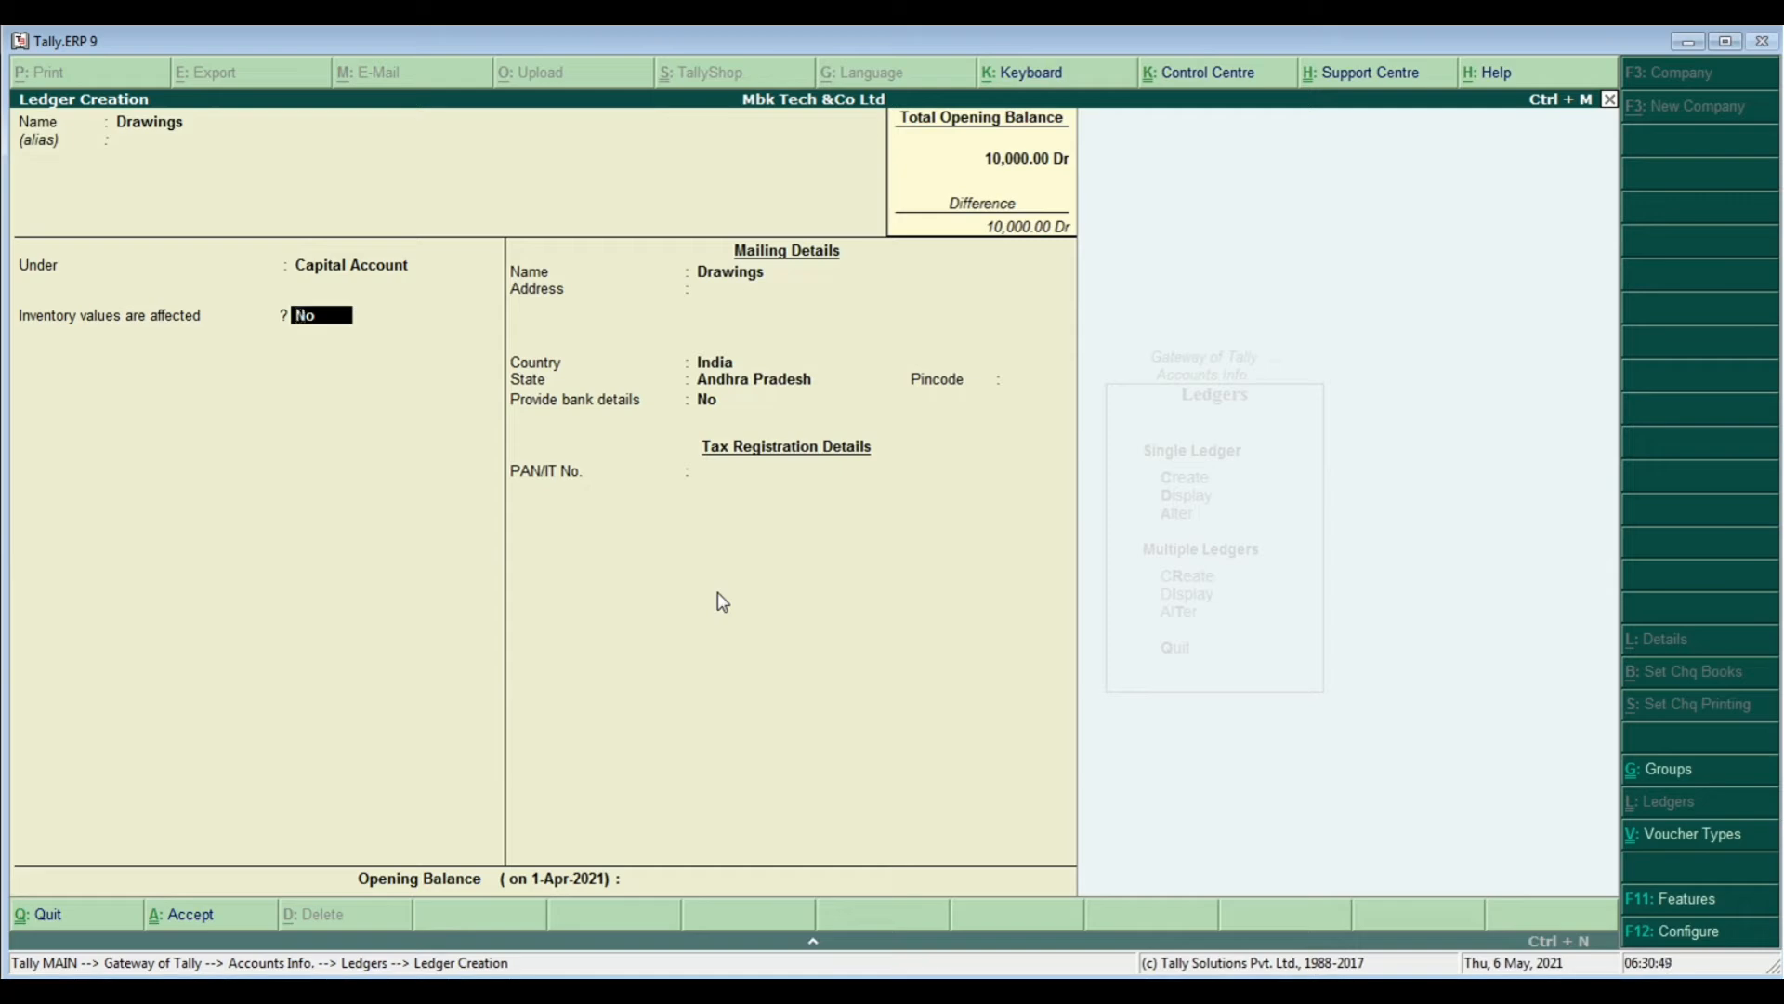
Keep the default inventory, mailing and bank settings for Drawings and save it with an opening balance of 5,000 Cr
key("Return")
key("Return")
key("Return")
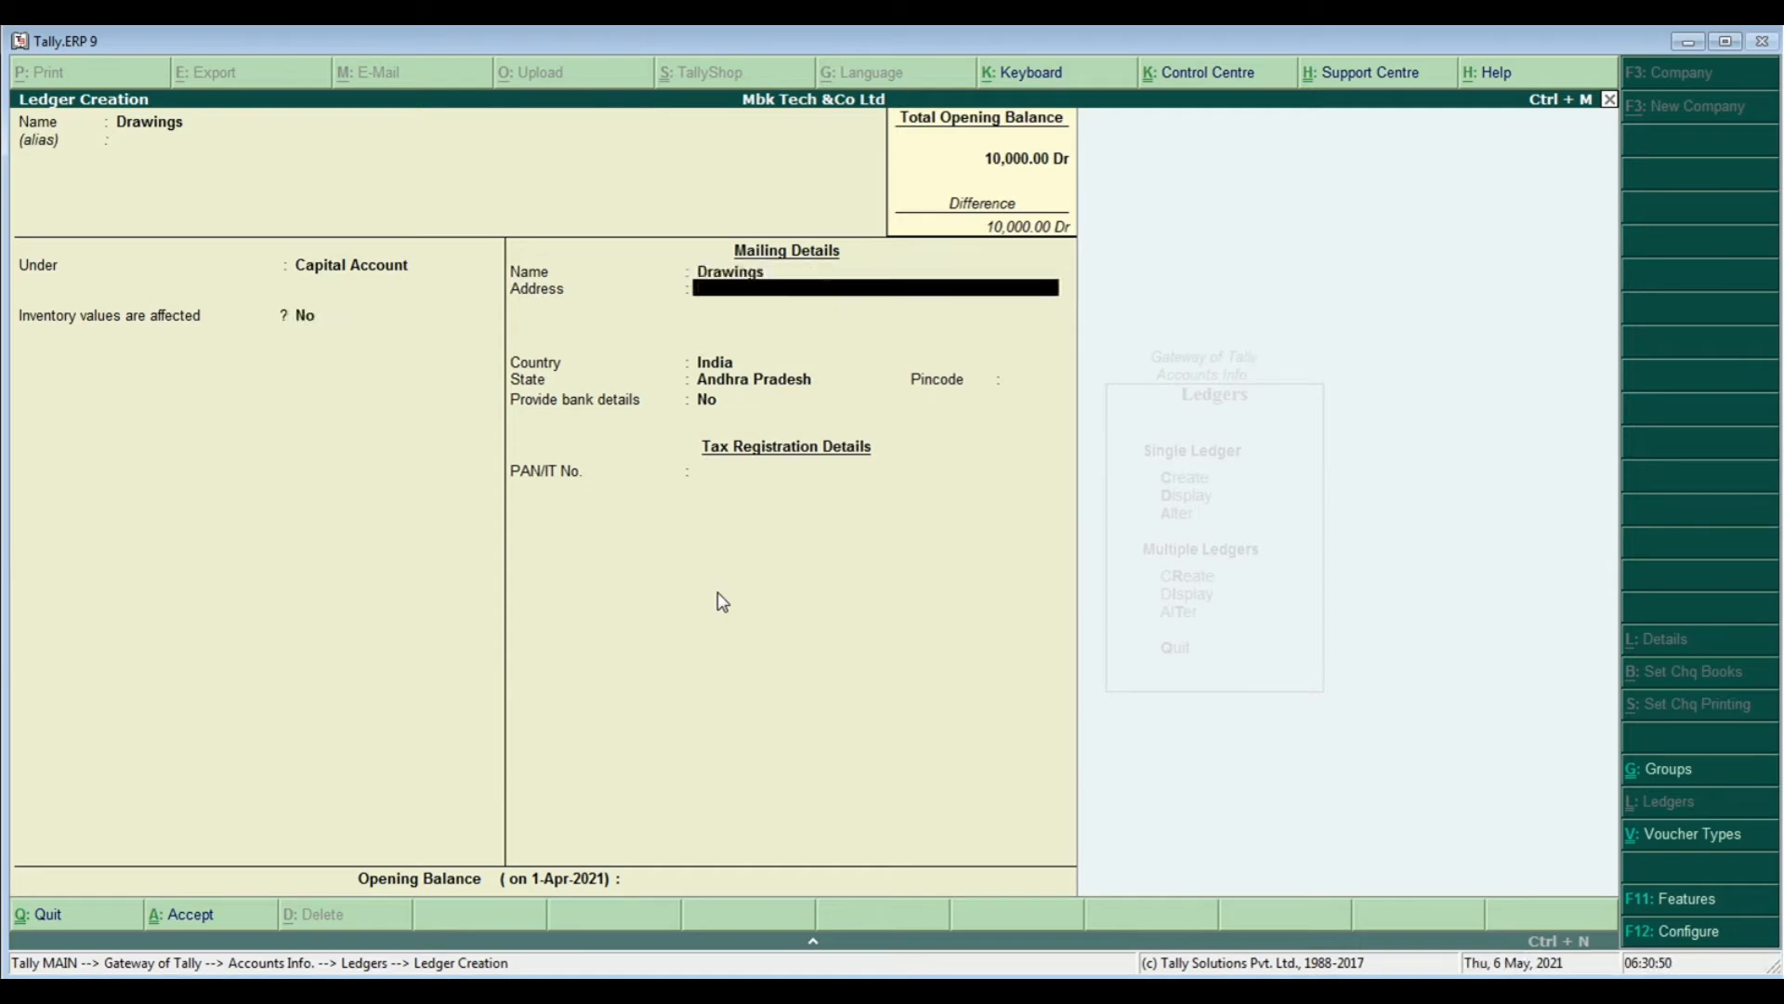
key("Return")
key("Return")
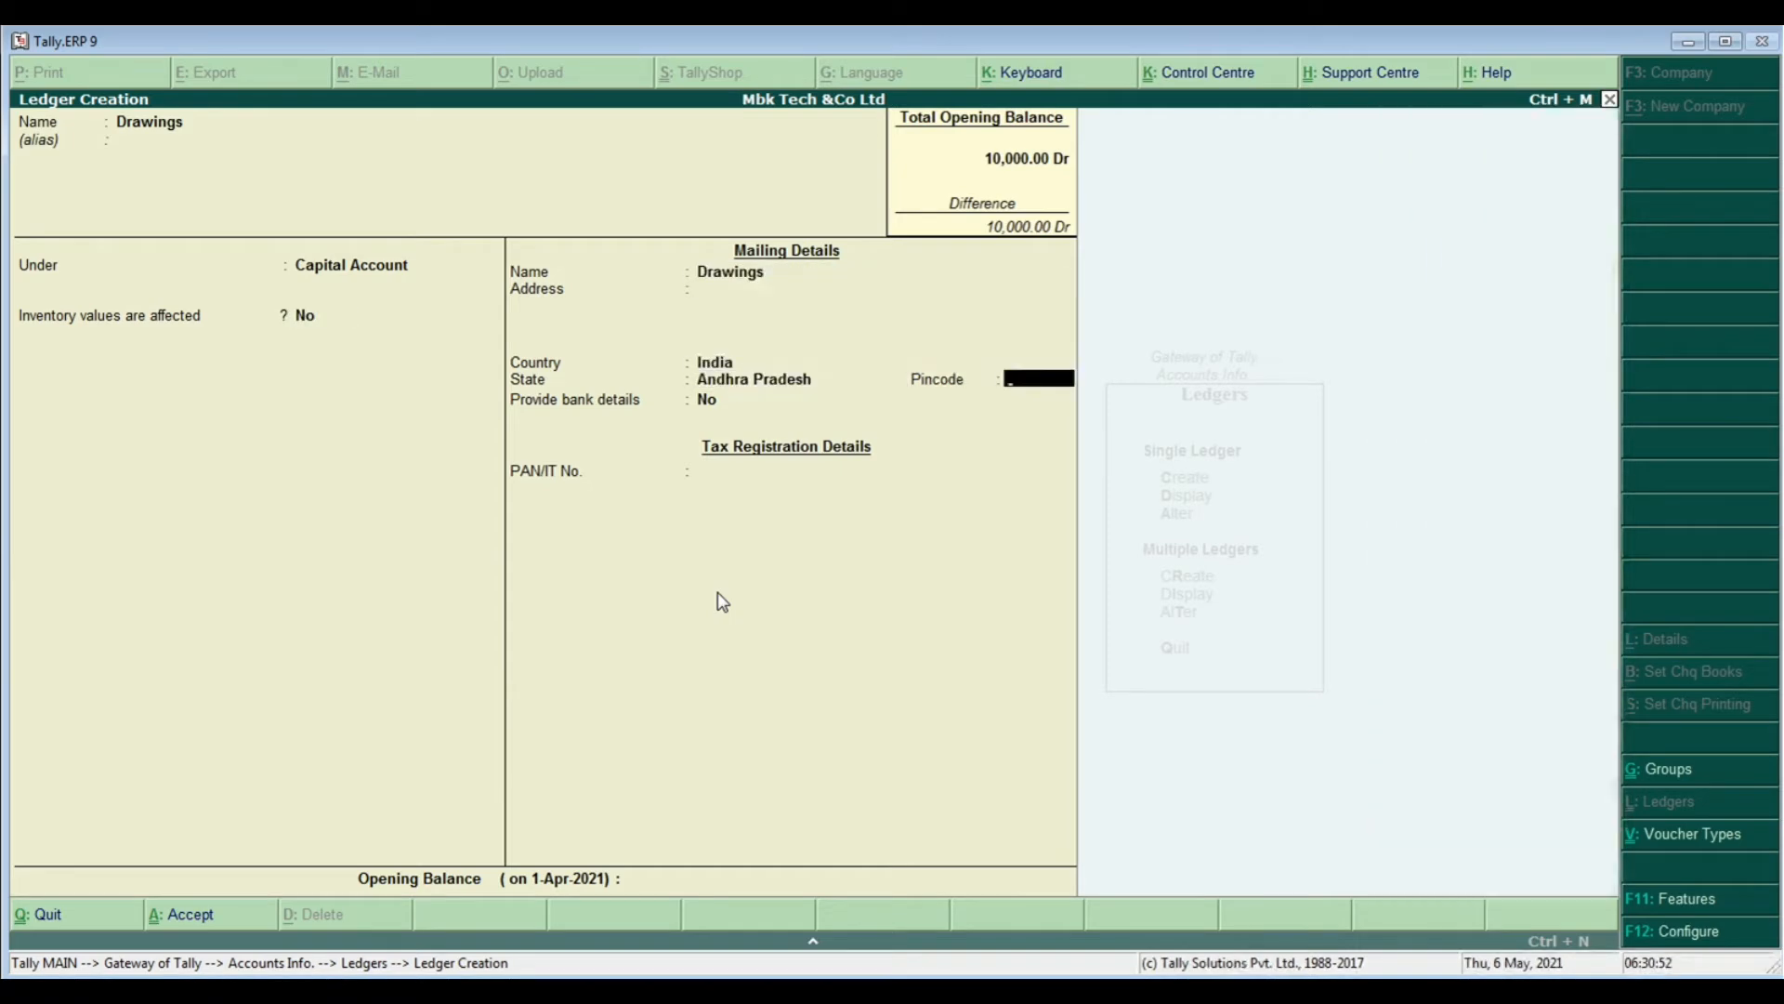
key("Return")
key("Return")
key("Return")
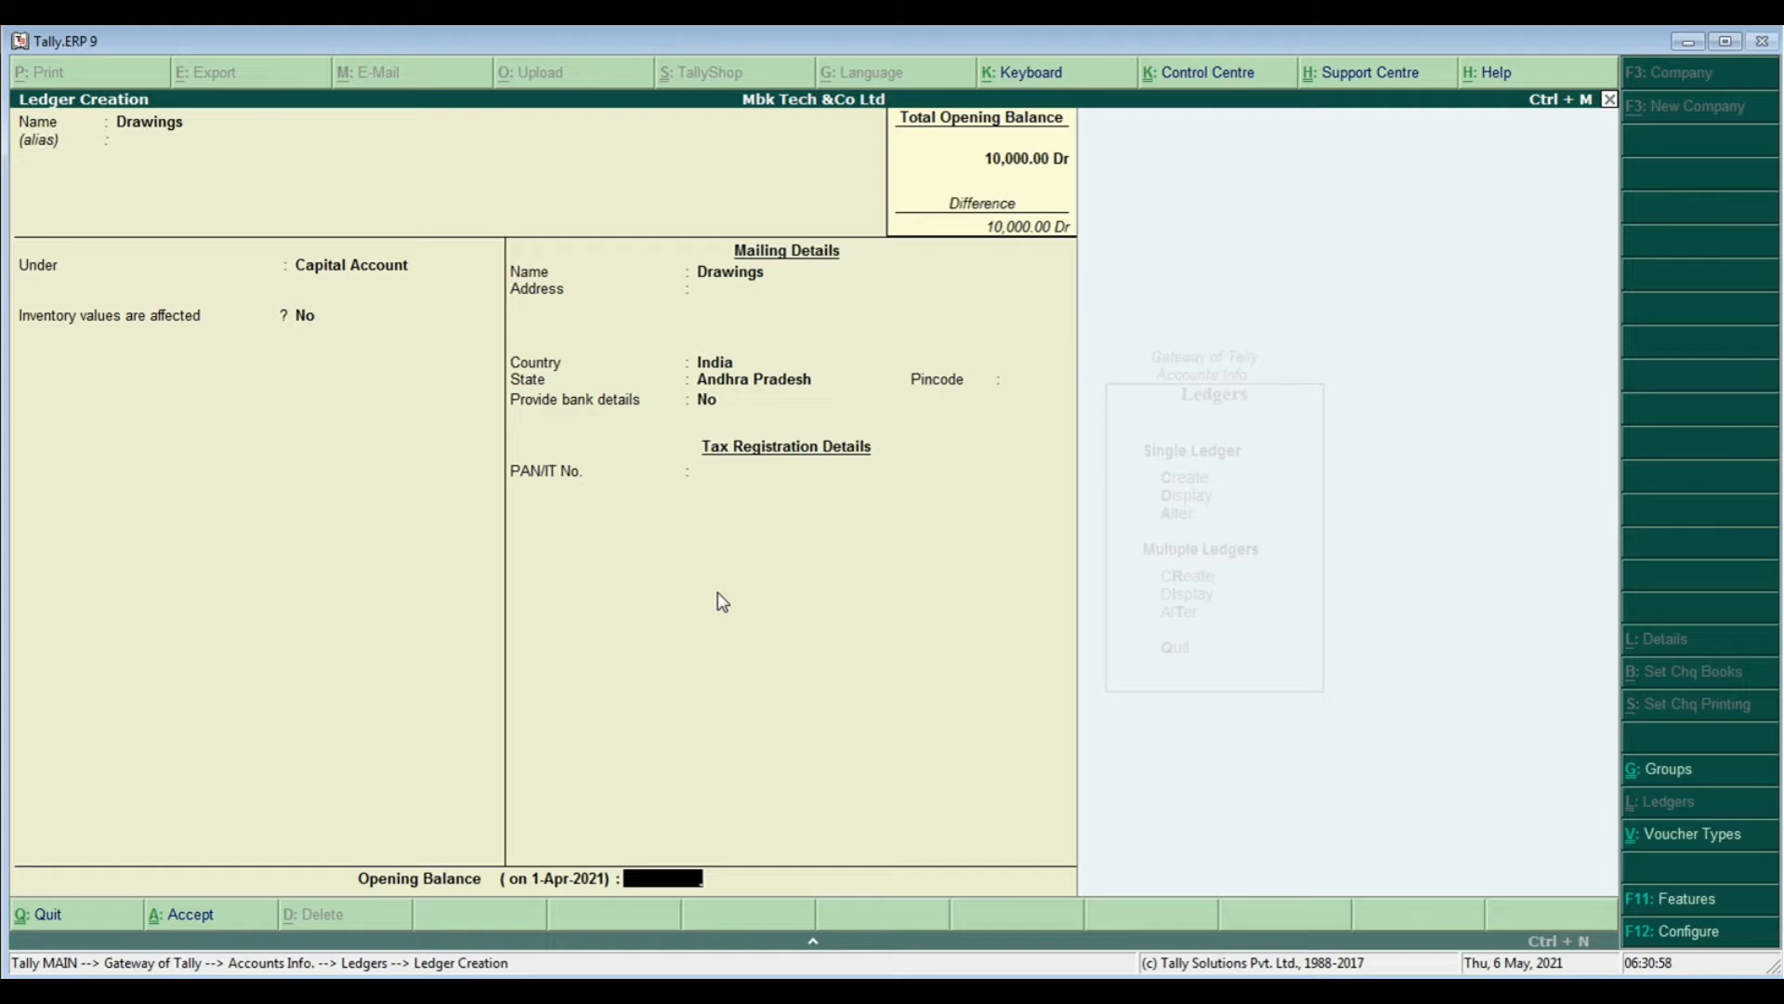
type("5,0")
type("000")
key("Return")
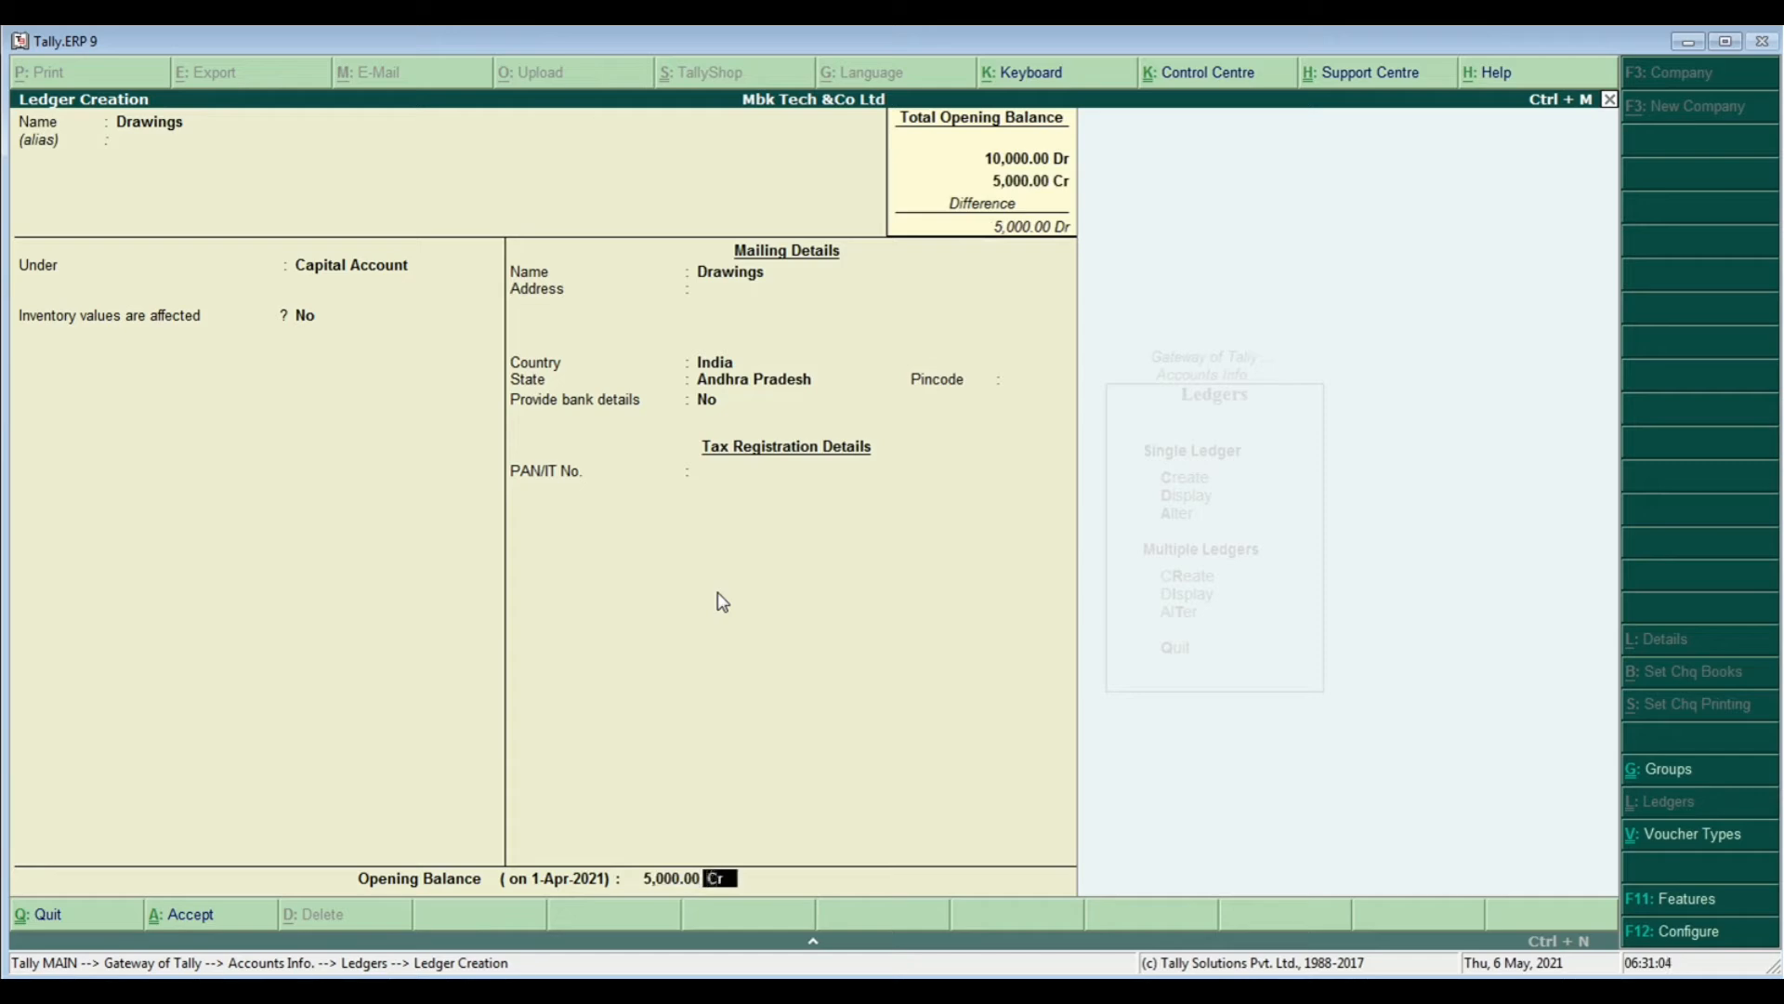
key("Return")
key("Return")
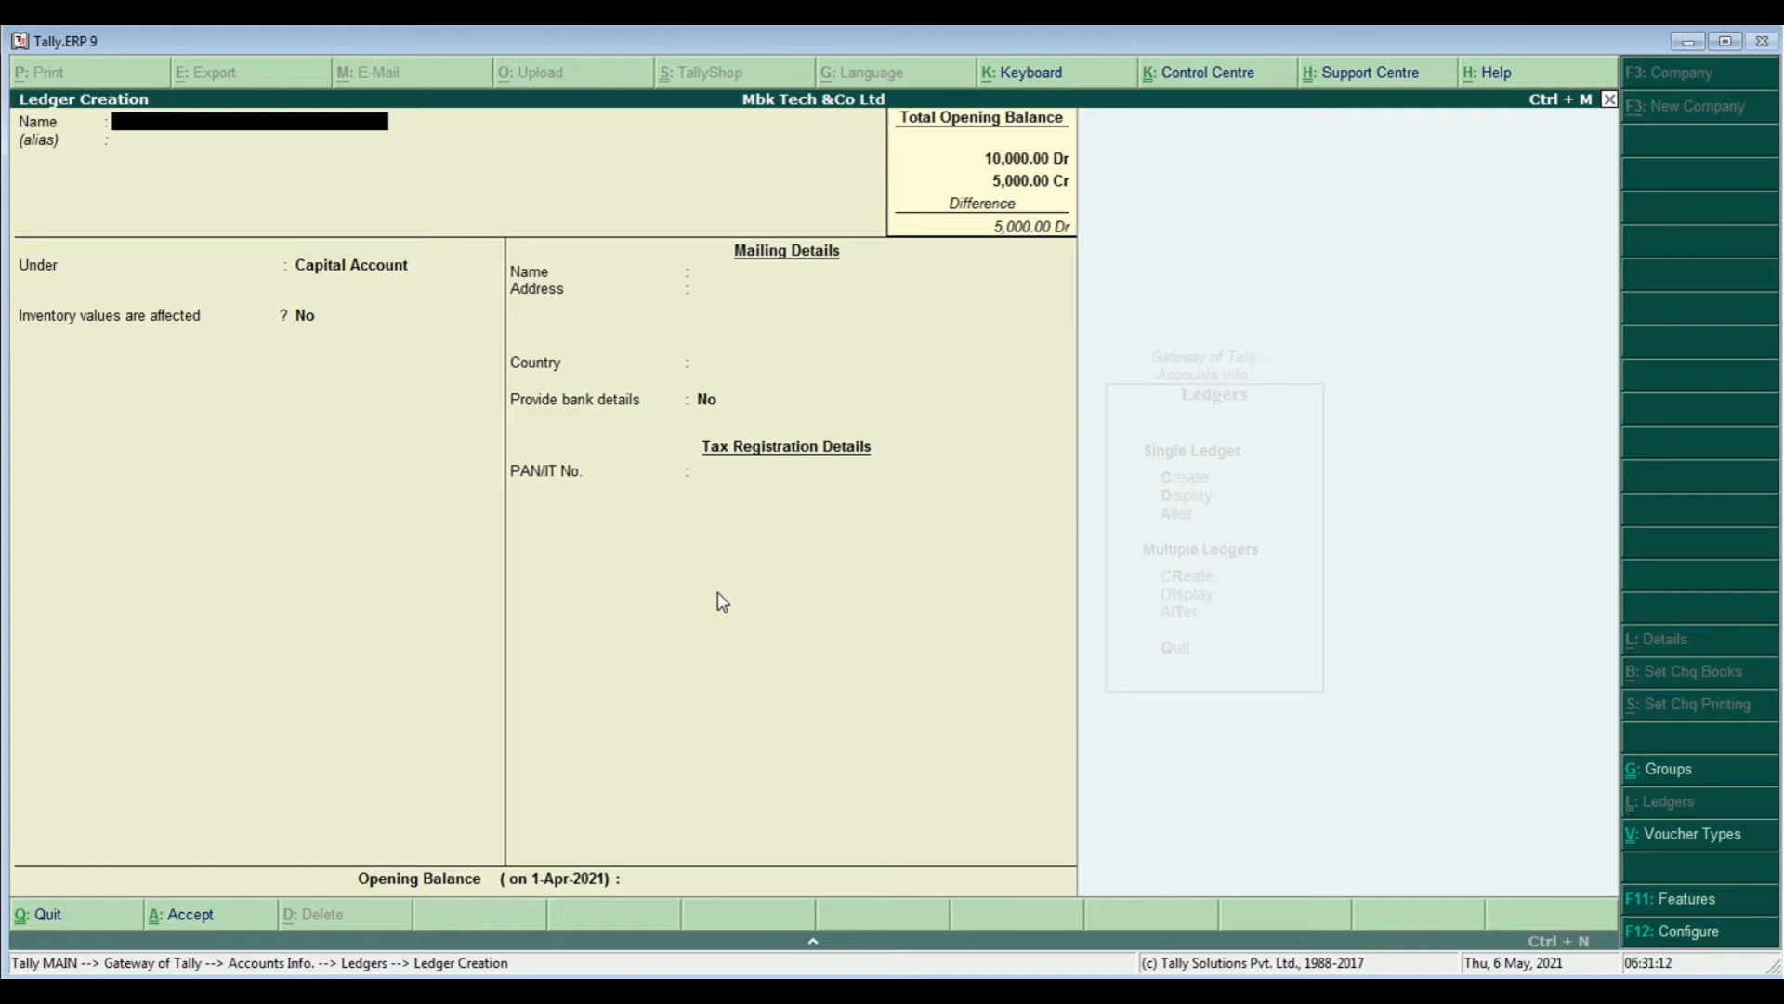
Name the next ledger Syndicate Bank and place it under the Secured Loans group
type("Syndicate Bank")
key("Return")
key("Return")
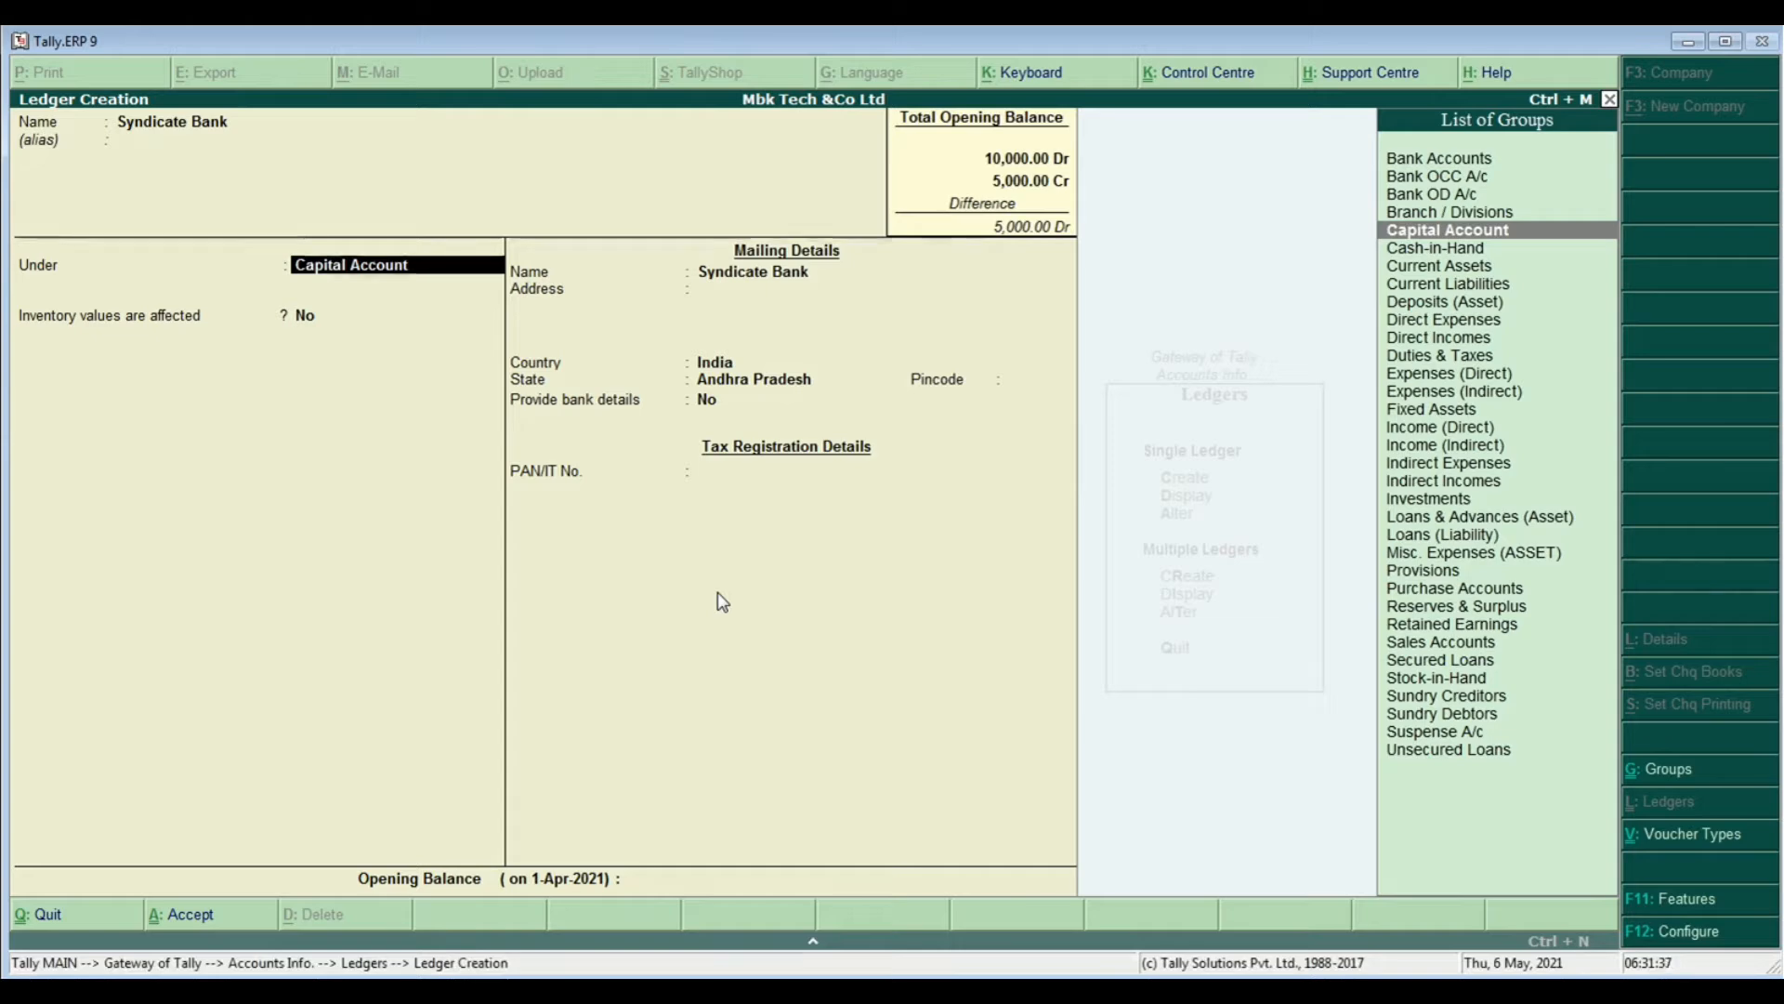
type("e")
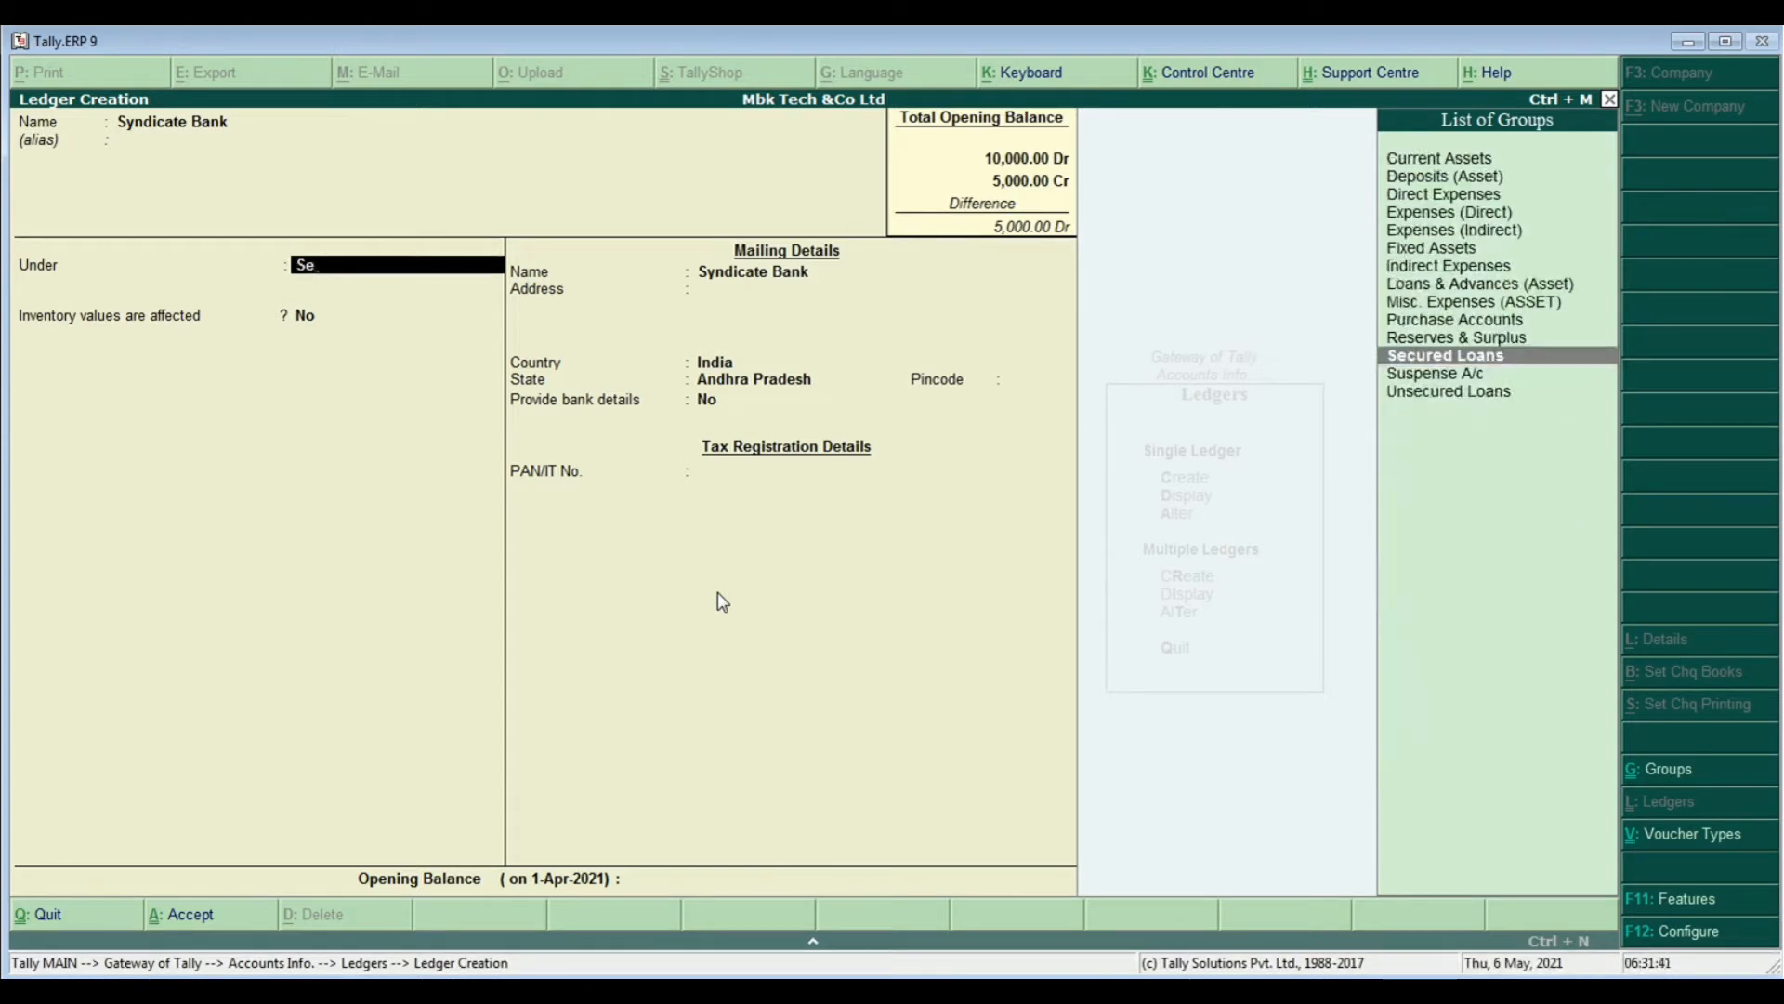
key("Return")
Keep the default inventory, mailing and bank settings for Syndicate Bank and save it with an opening balance of 1,000 Cr
key("Return")
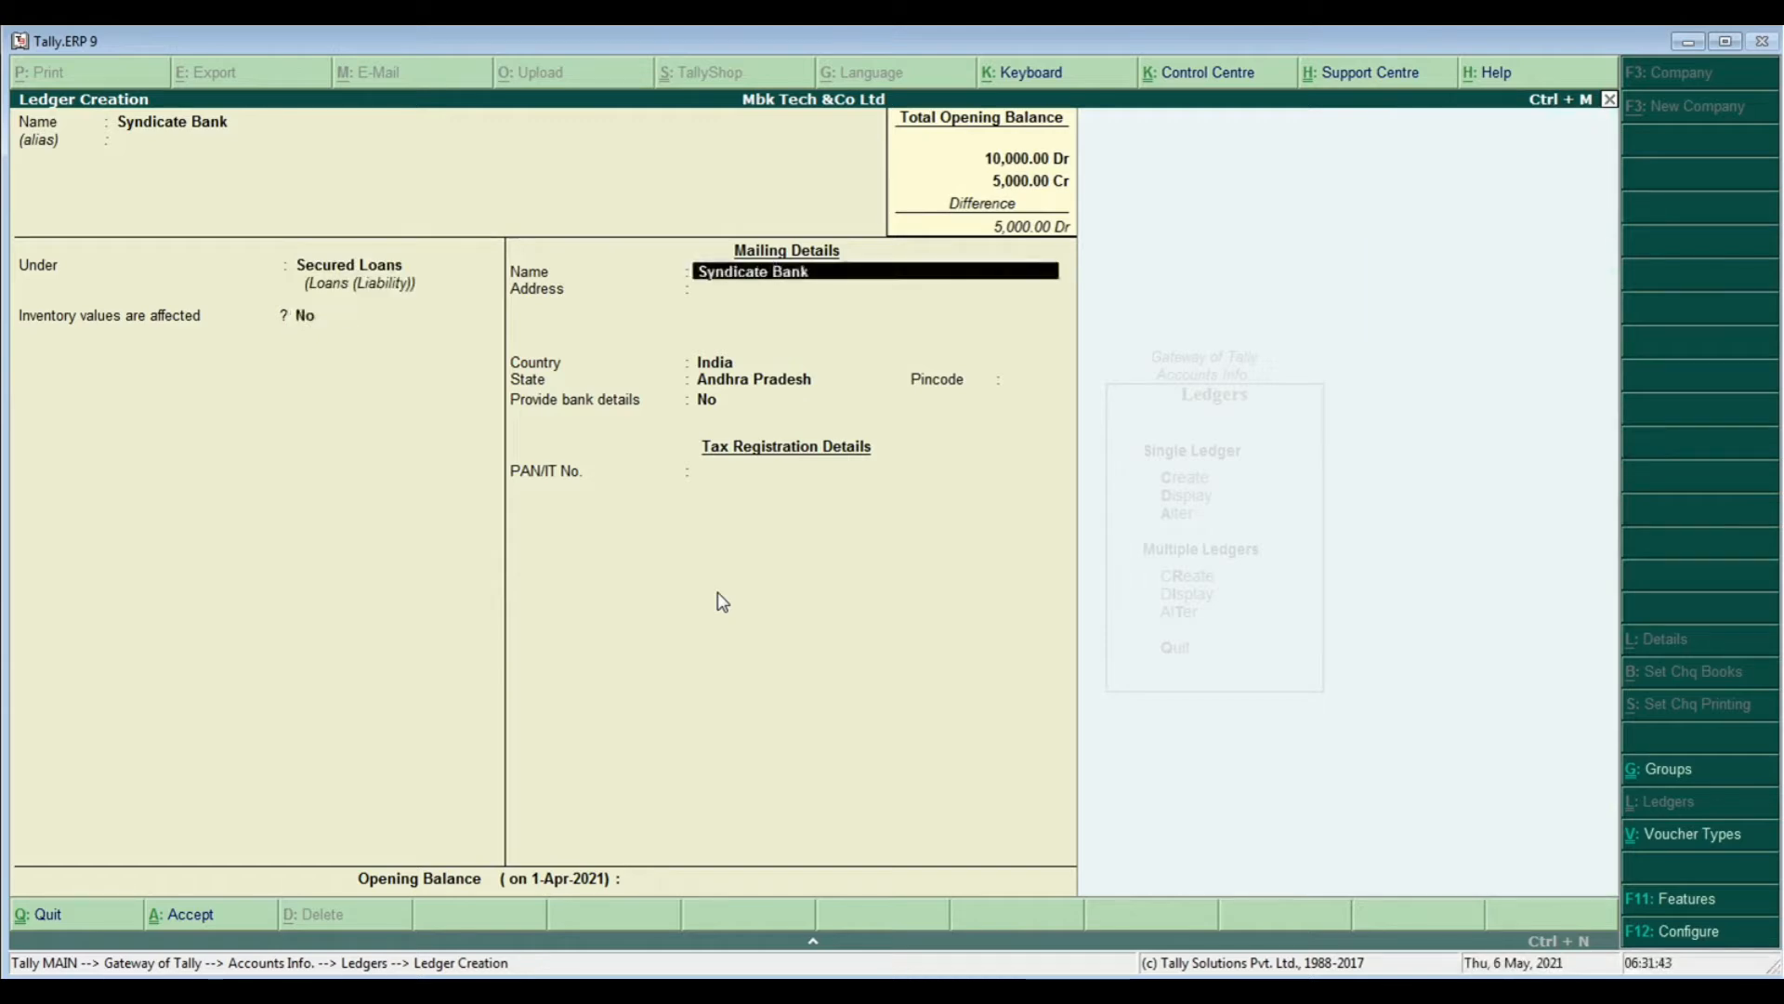
key("Return")
key("Return")
key("Return")
key("Return")
key("Return")
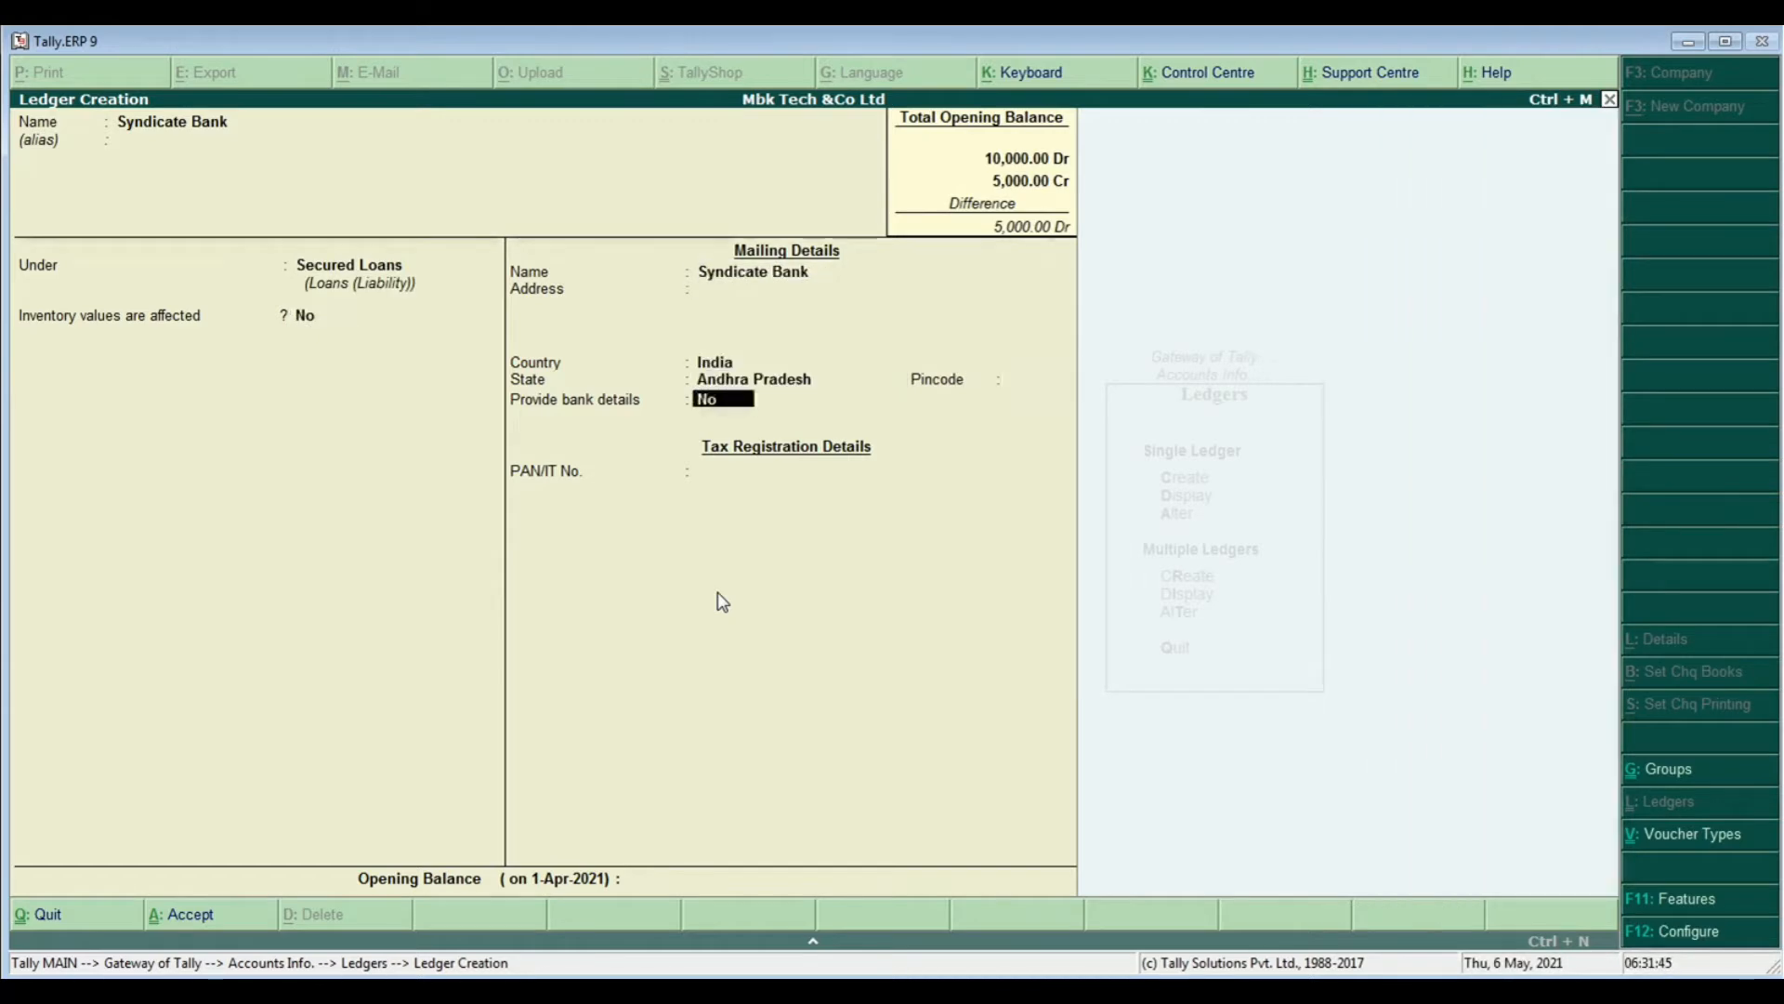
key("Return")
key("Return")
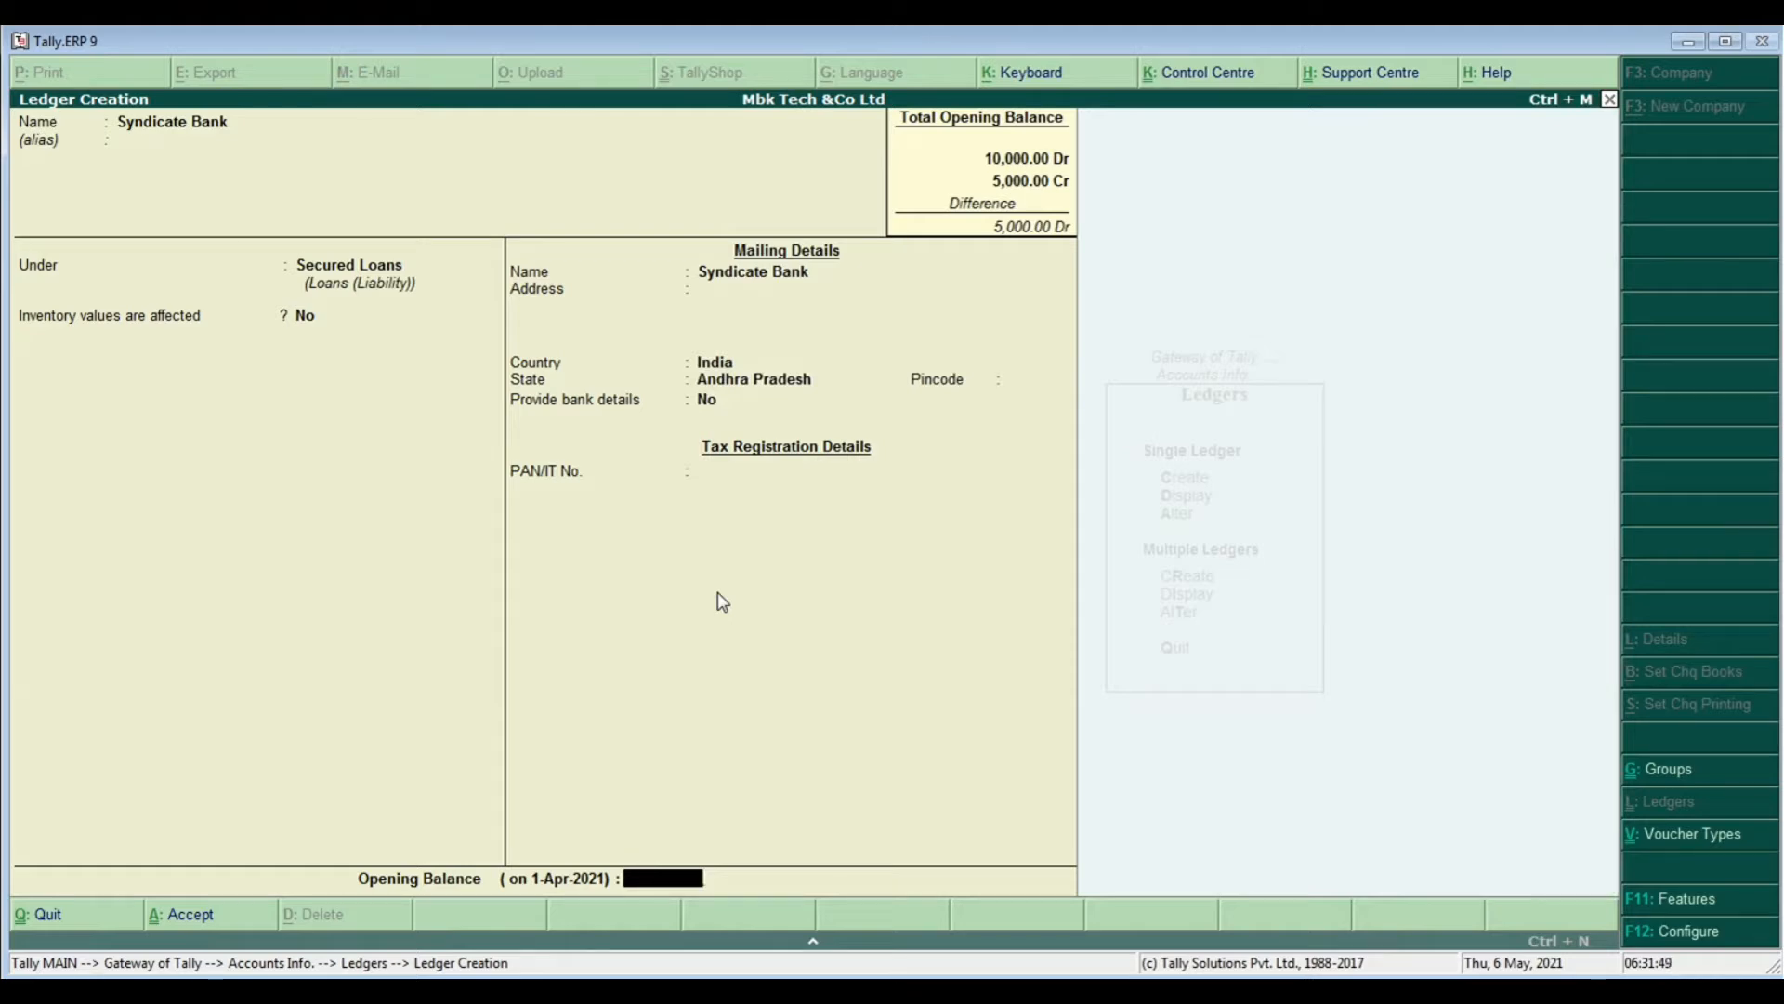
type("1000")
key("Return")
key("Return")
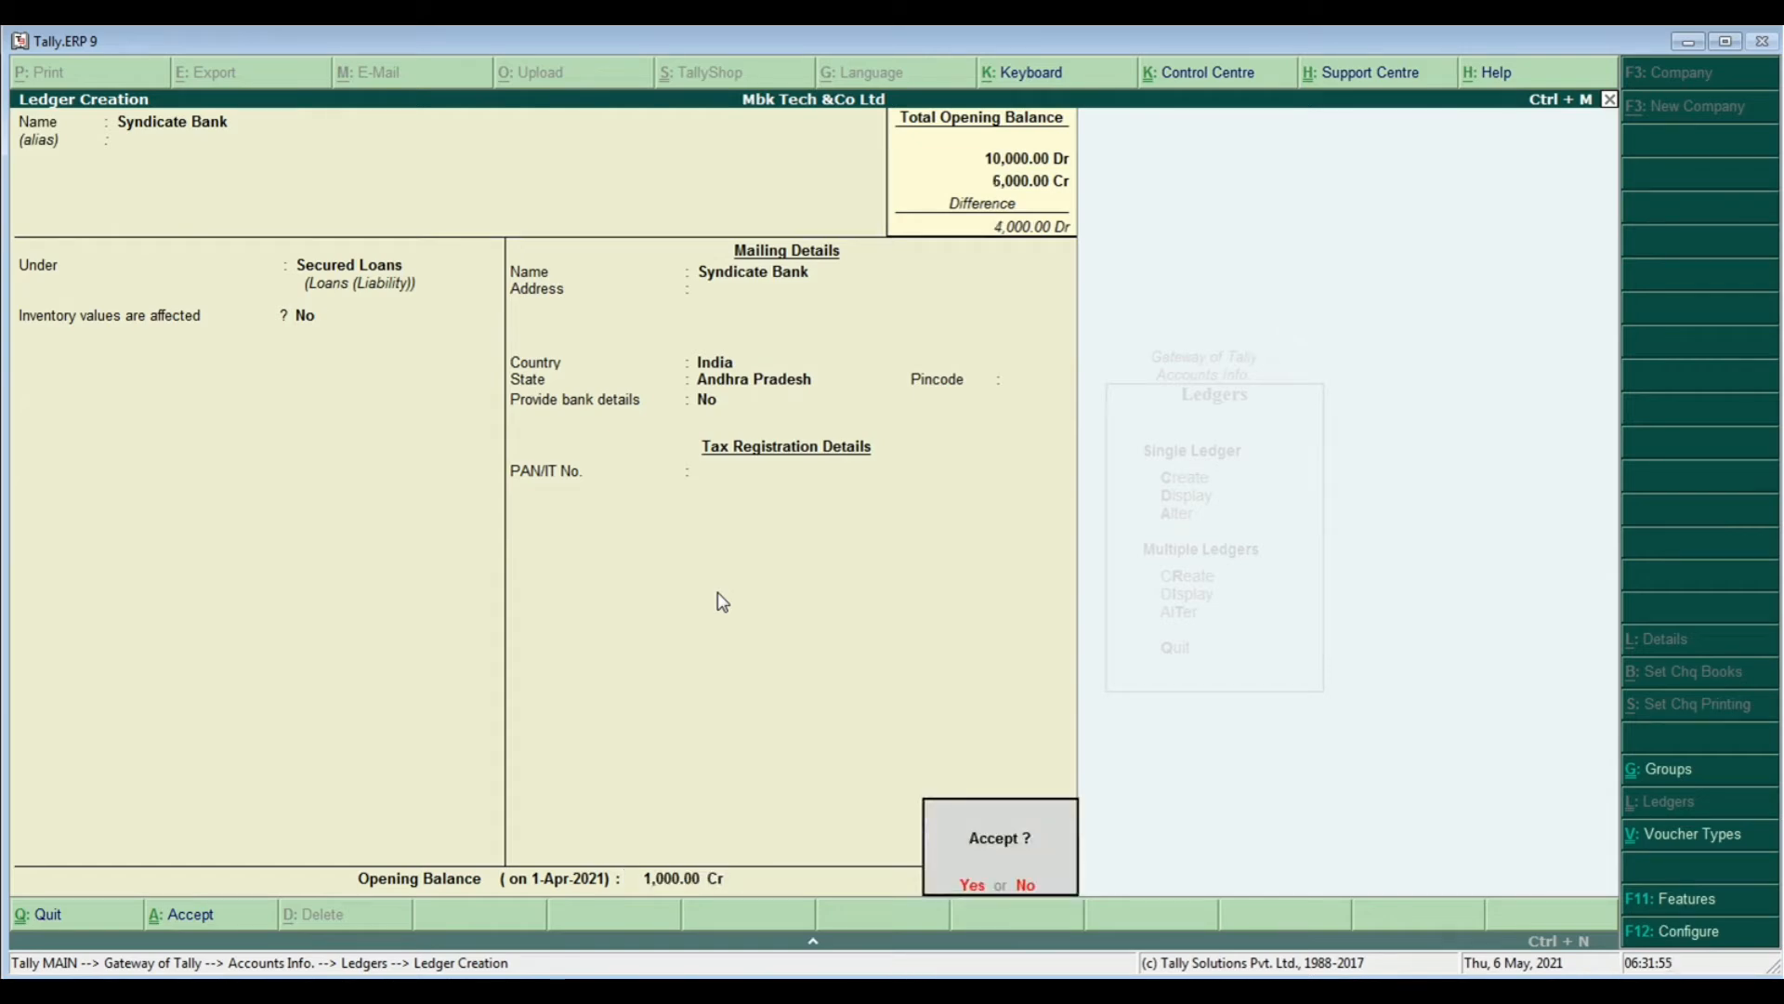
key("Return")
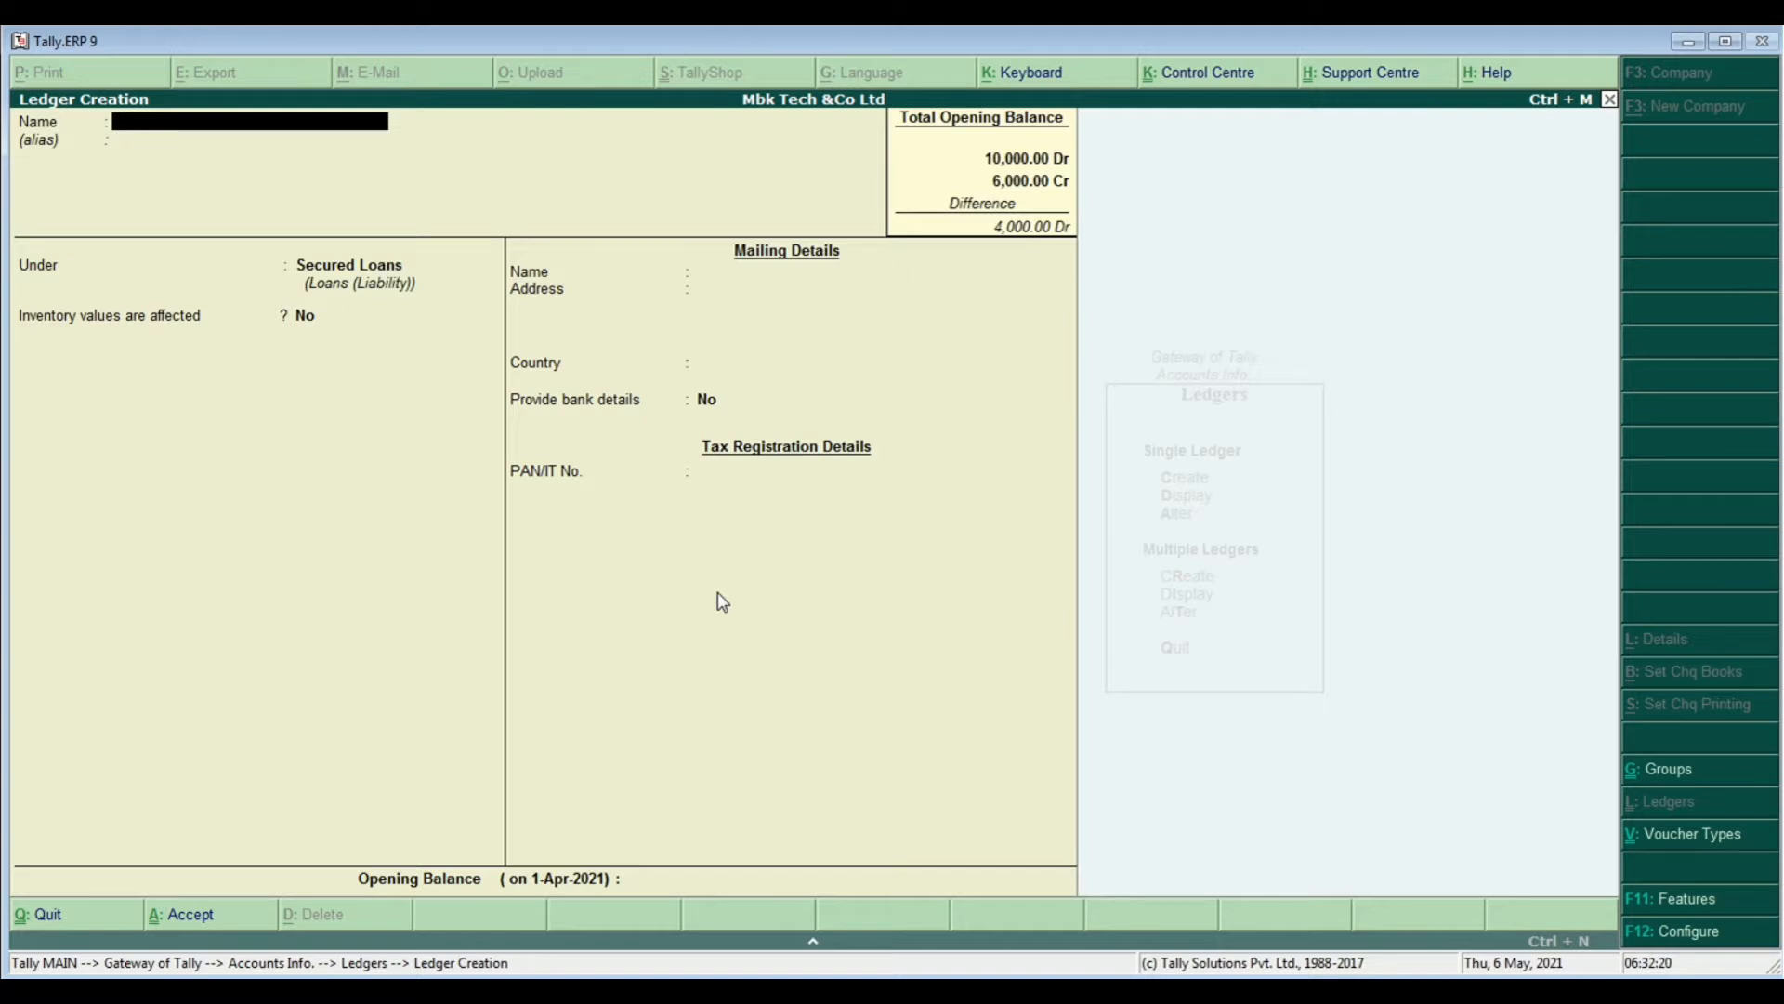
Name the next ledger Electric Charges and place it under the Indirect Expenses group
type("Electric Charges")
key("Return")
key("Return")
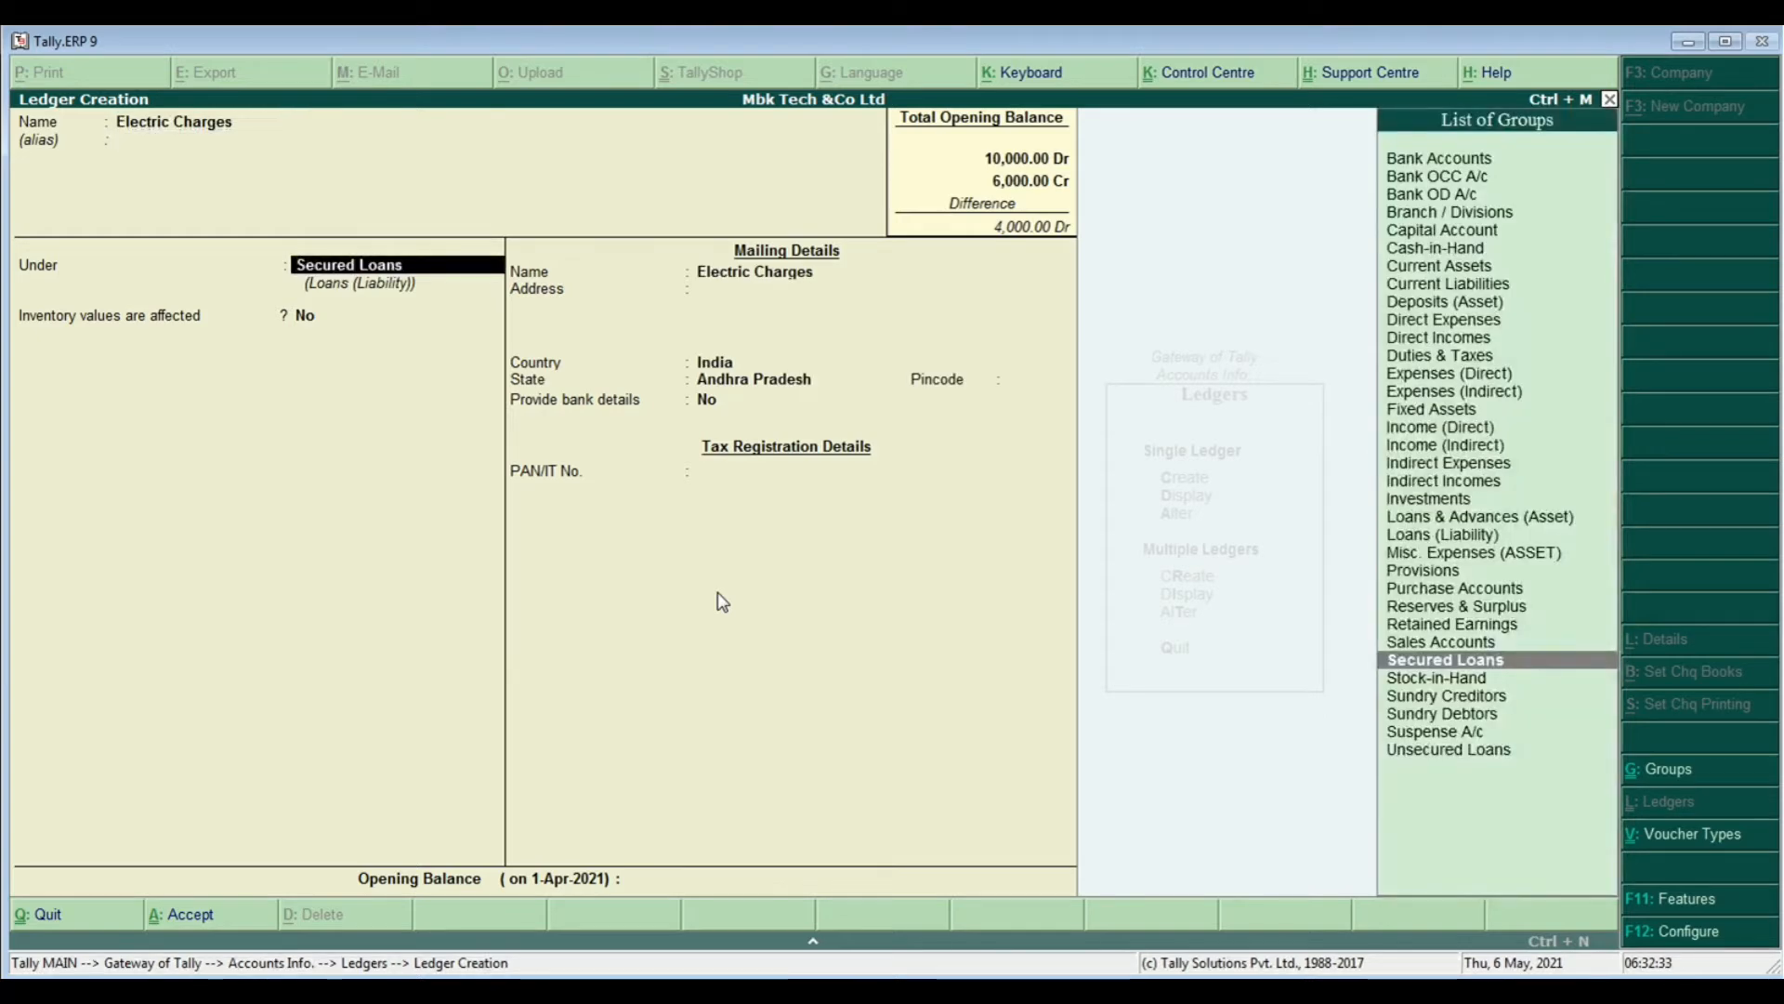
type("In")
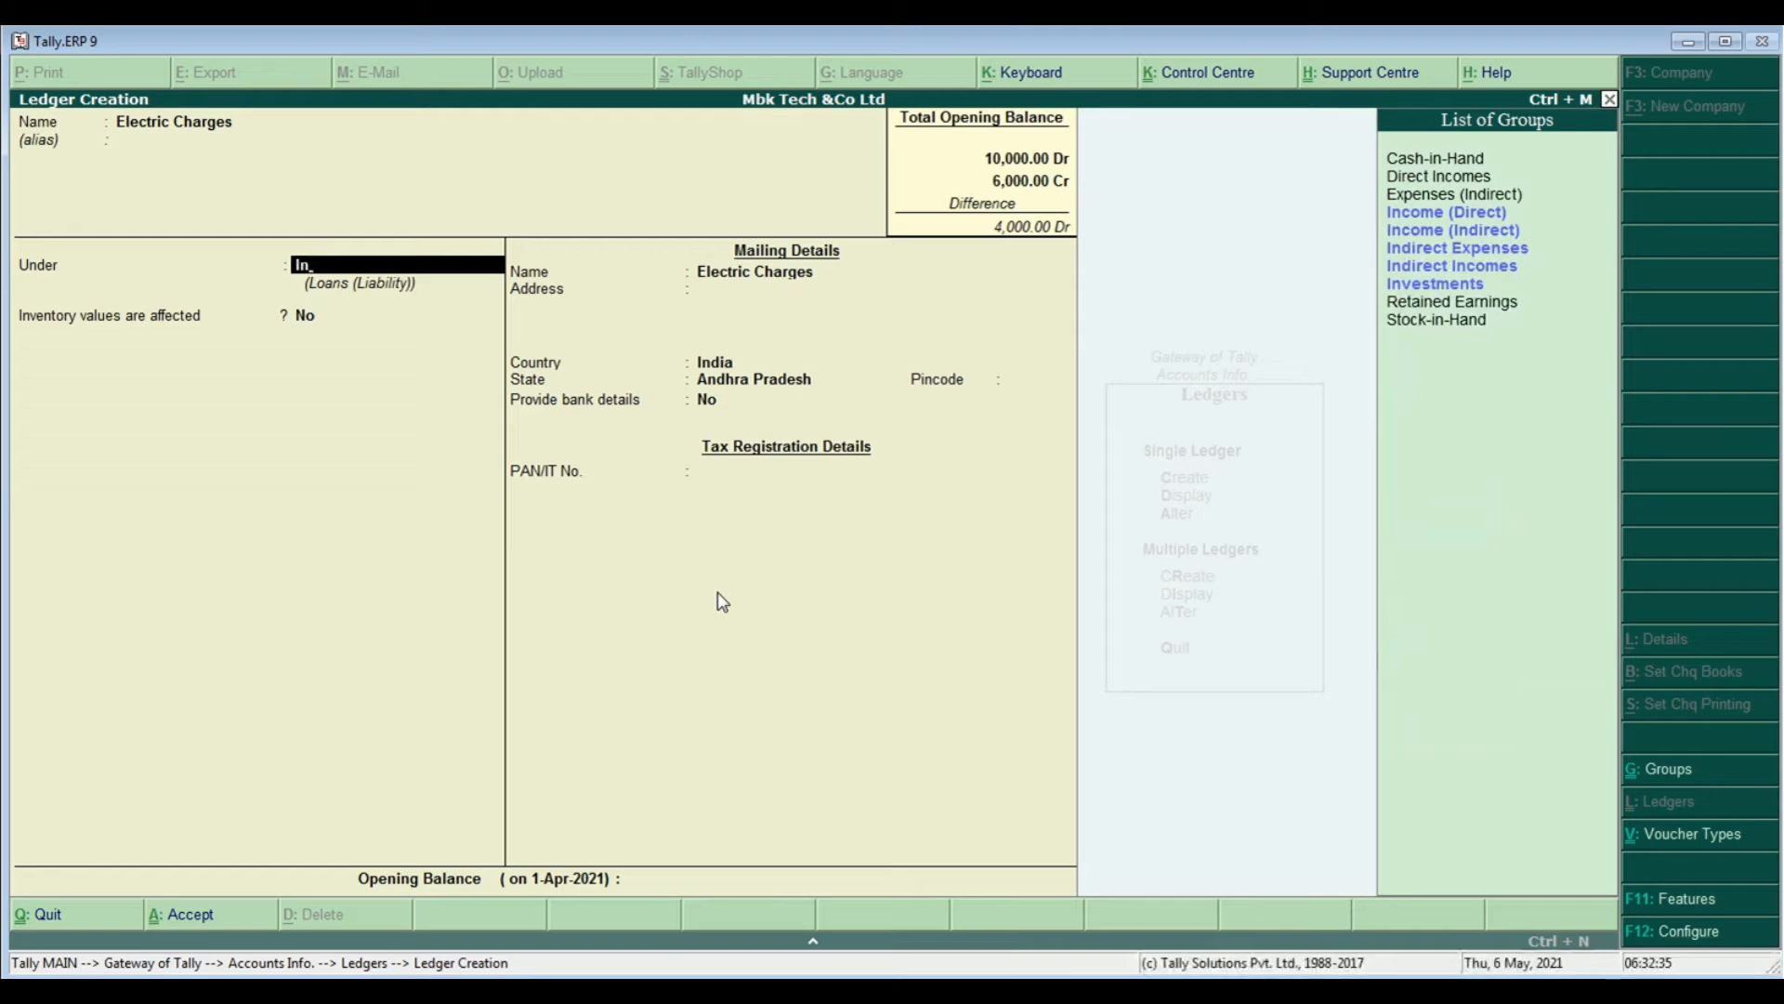
type("d")
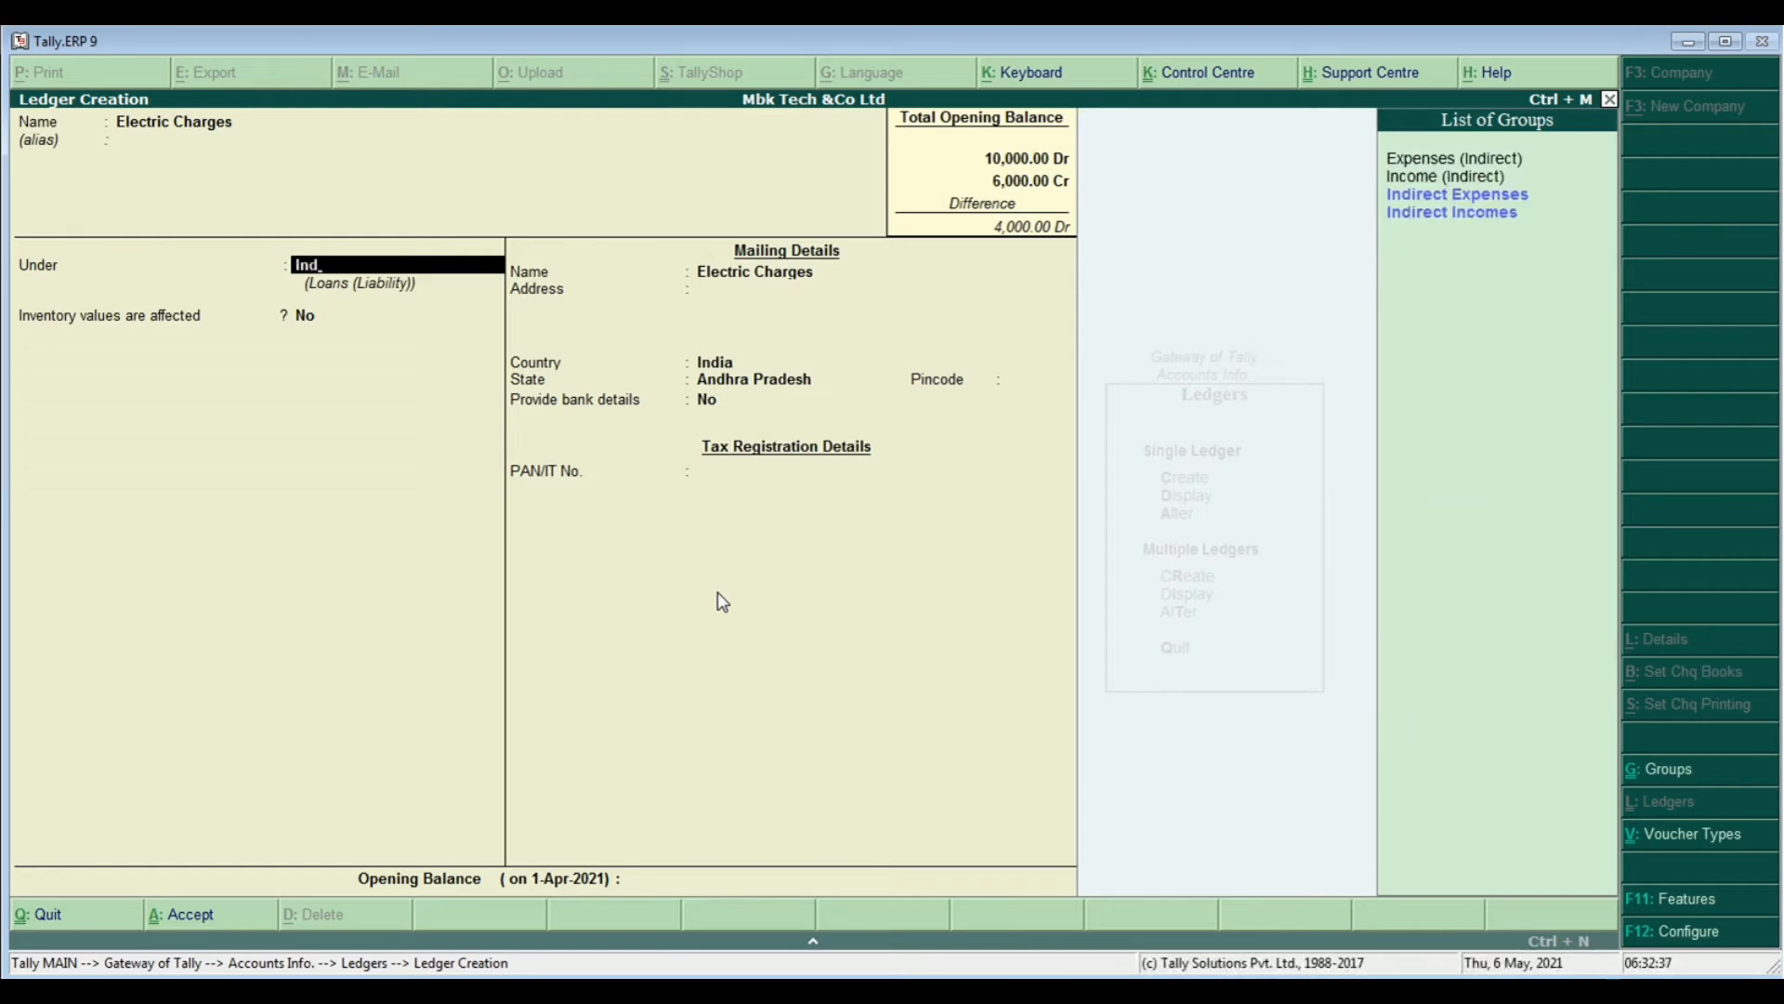
key("Return")
Keep inventory values and bank details at No for Electric Charges and save it with an opening balance of 2,000 Dr
key("Return")
key("Return")
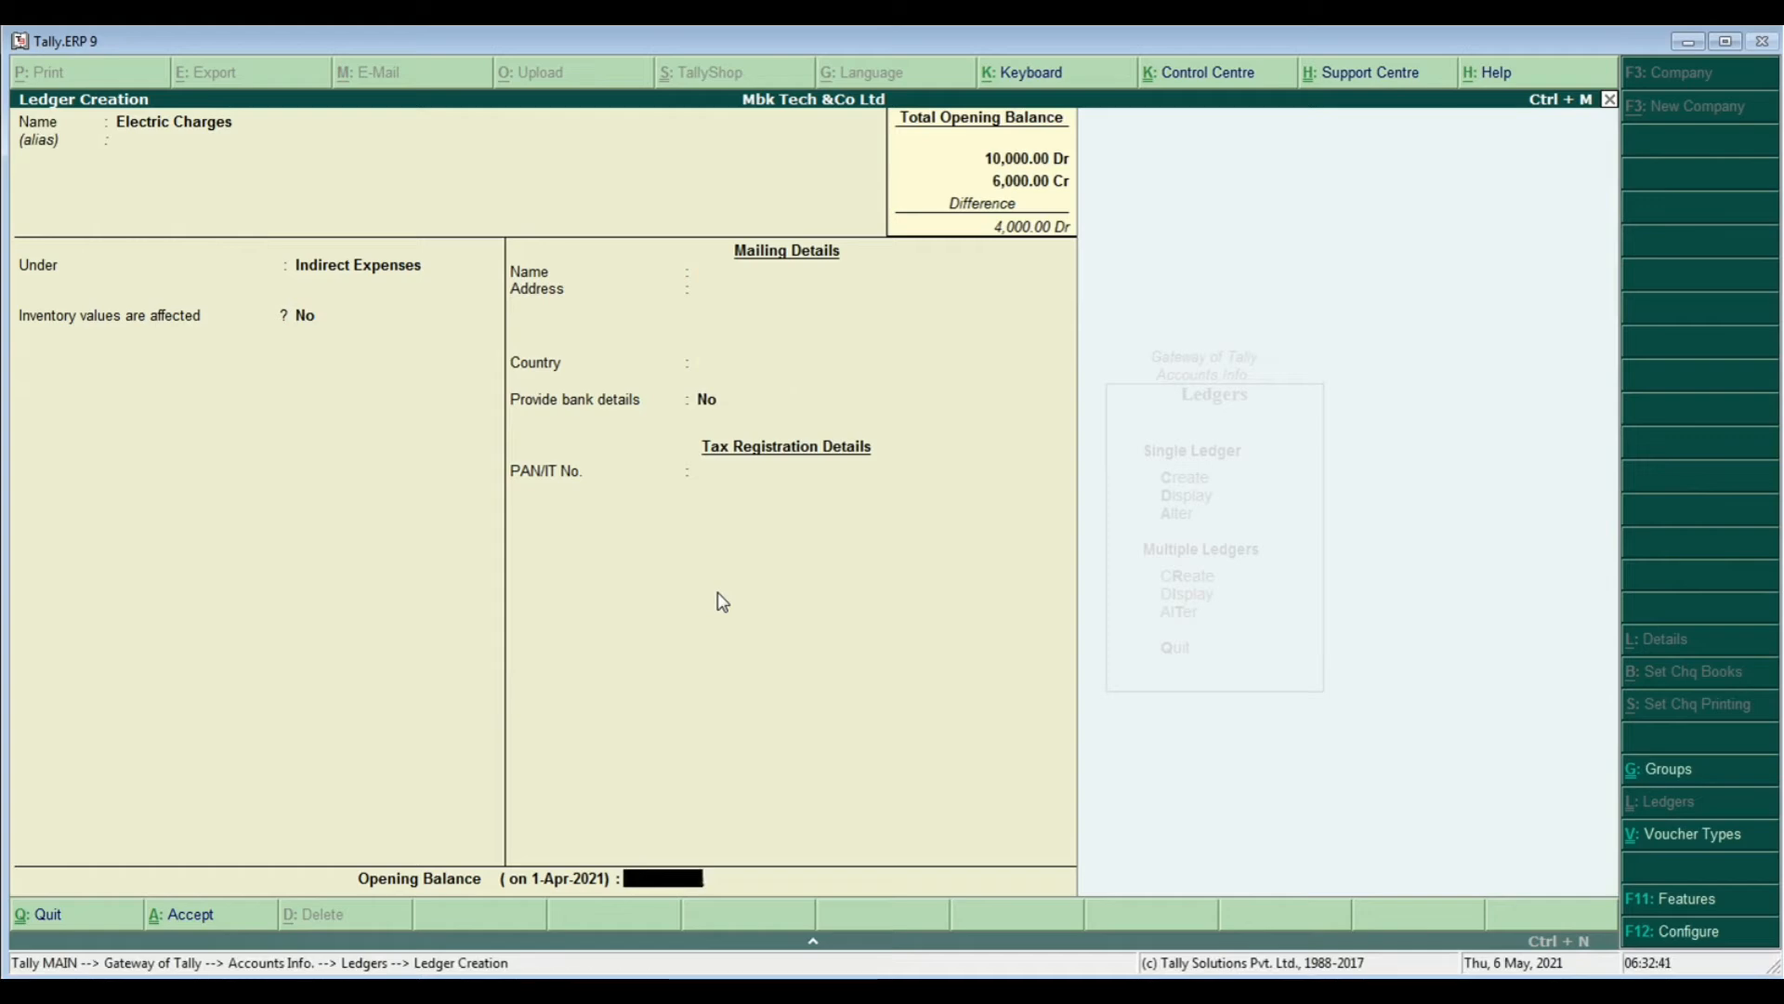
type("2000")
key("Return")
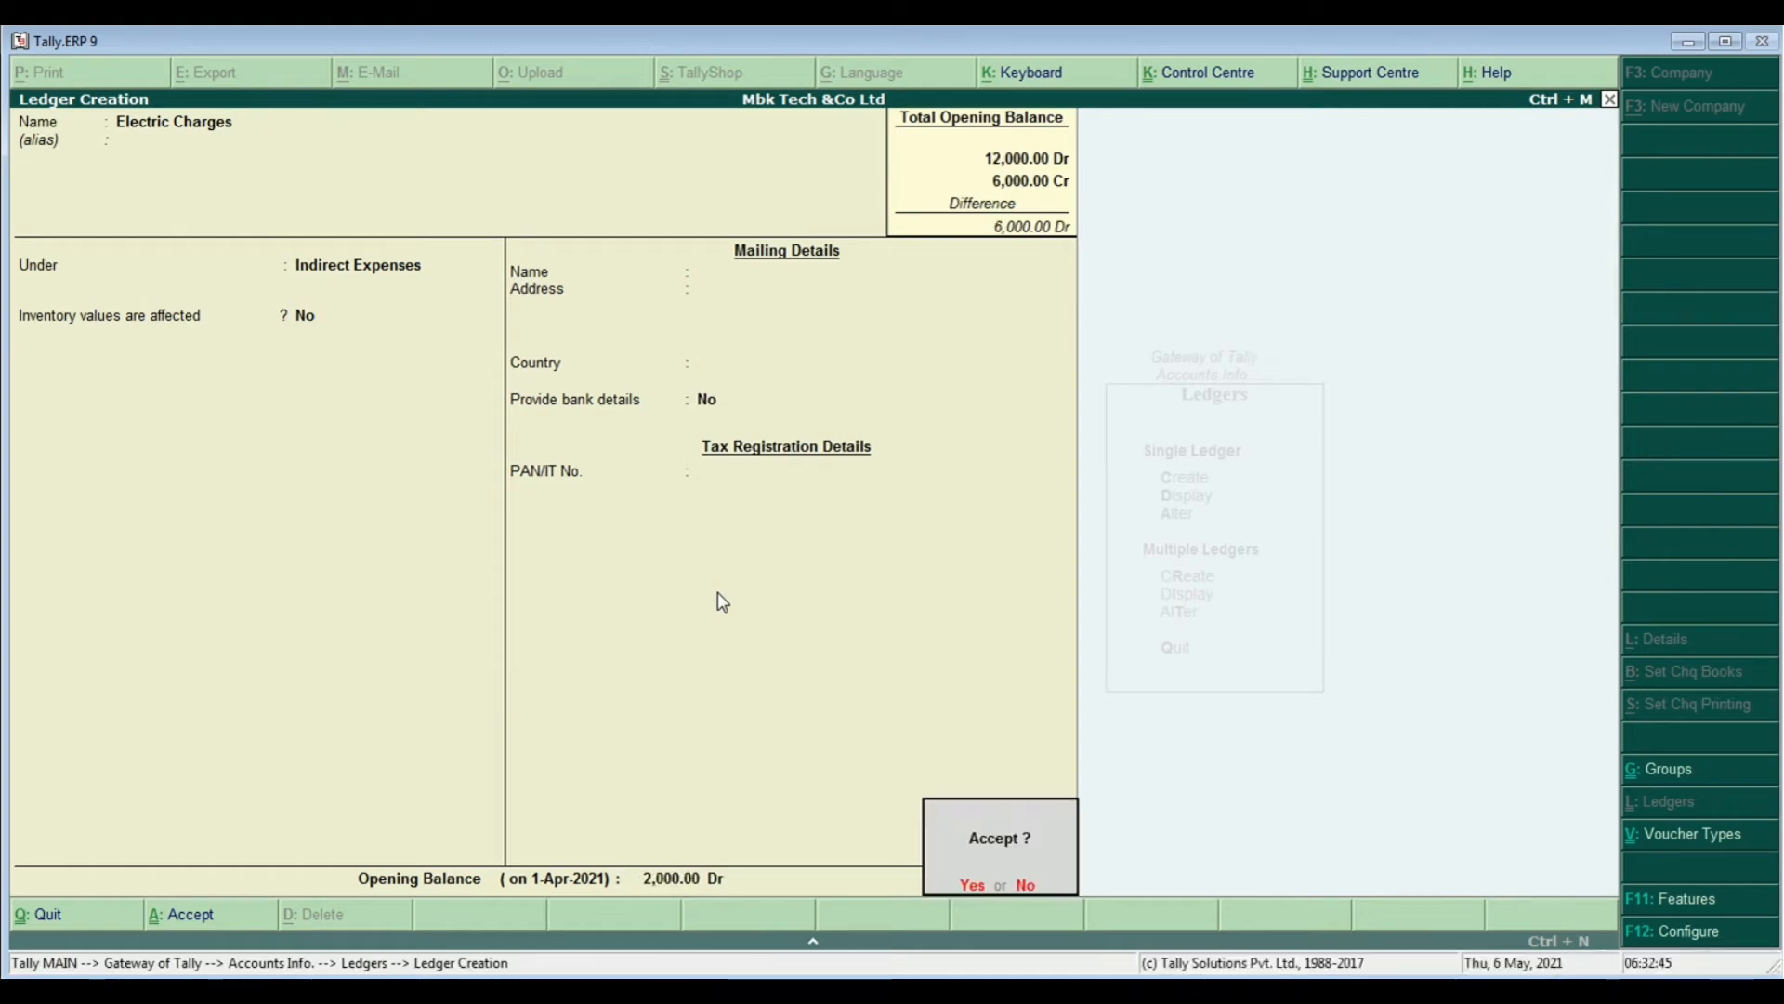
key("Return")
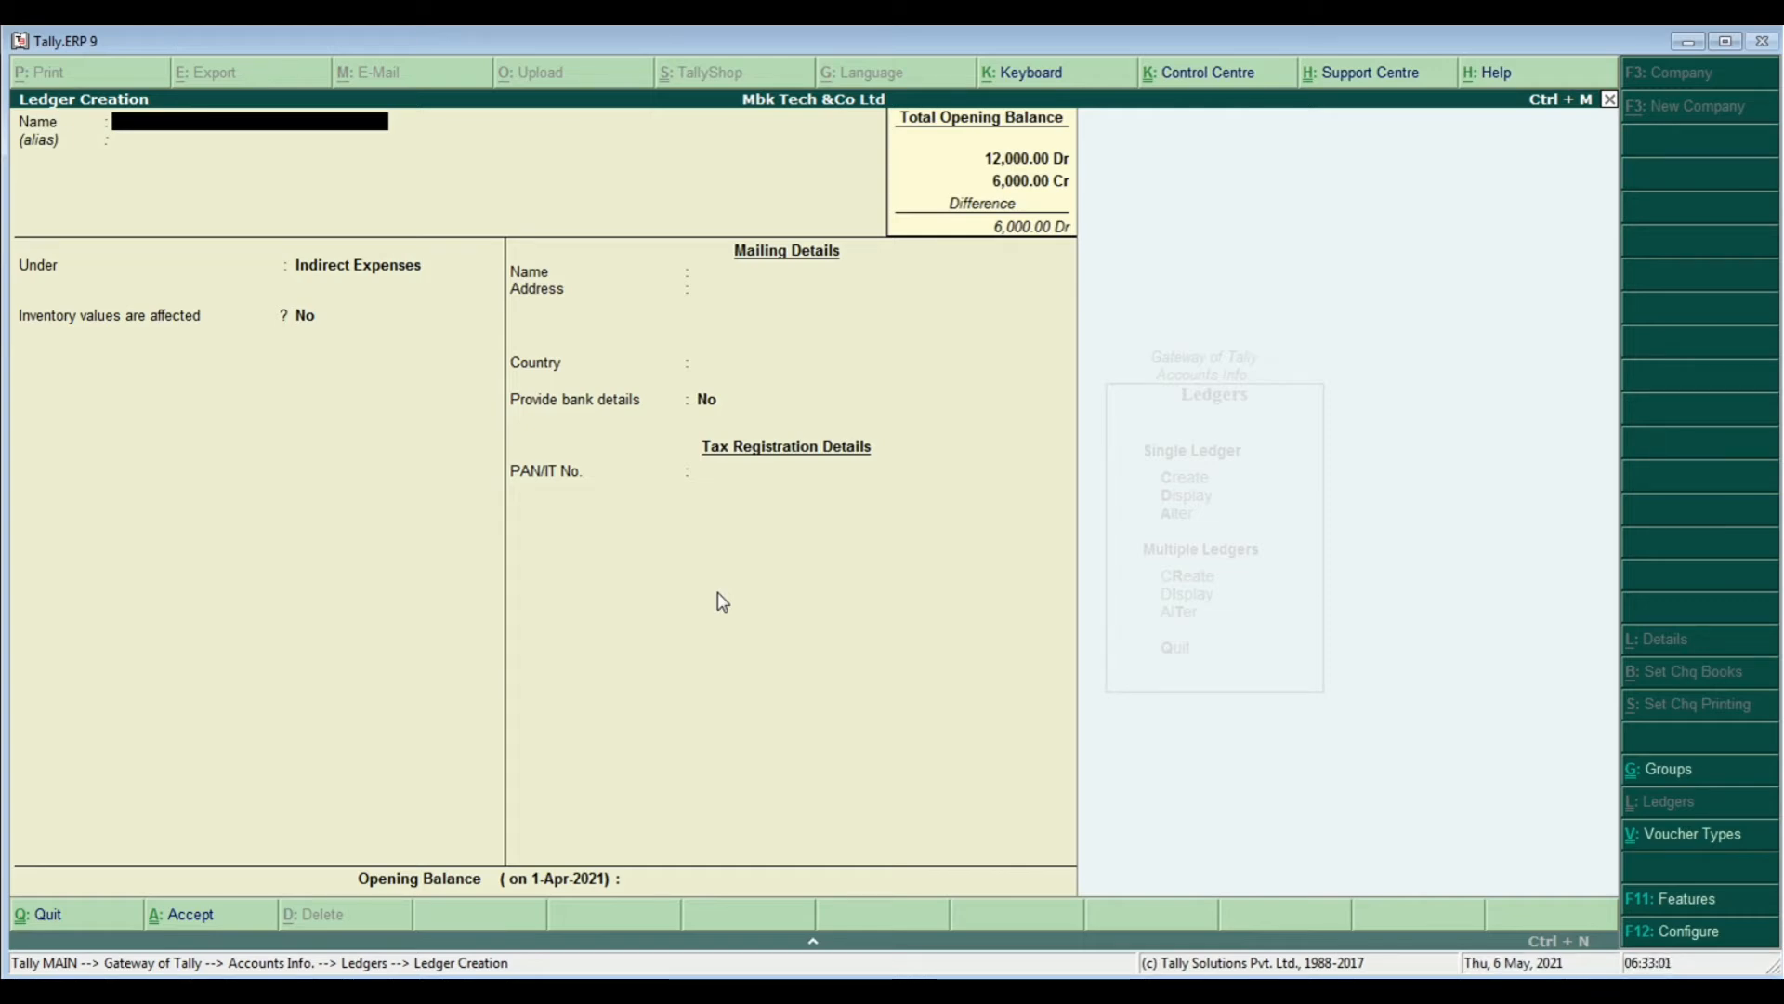
Name the next ledger Interest Received and place it under the Indirect Incomes group
type("Interest Rece")
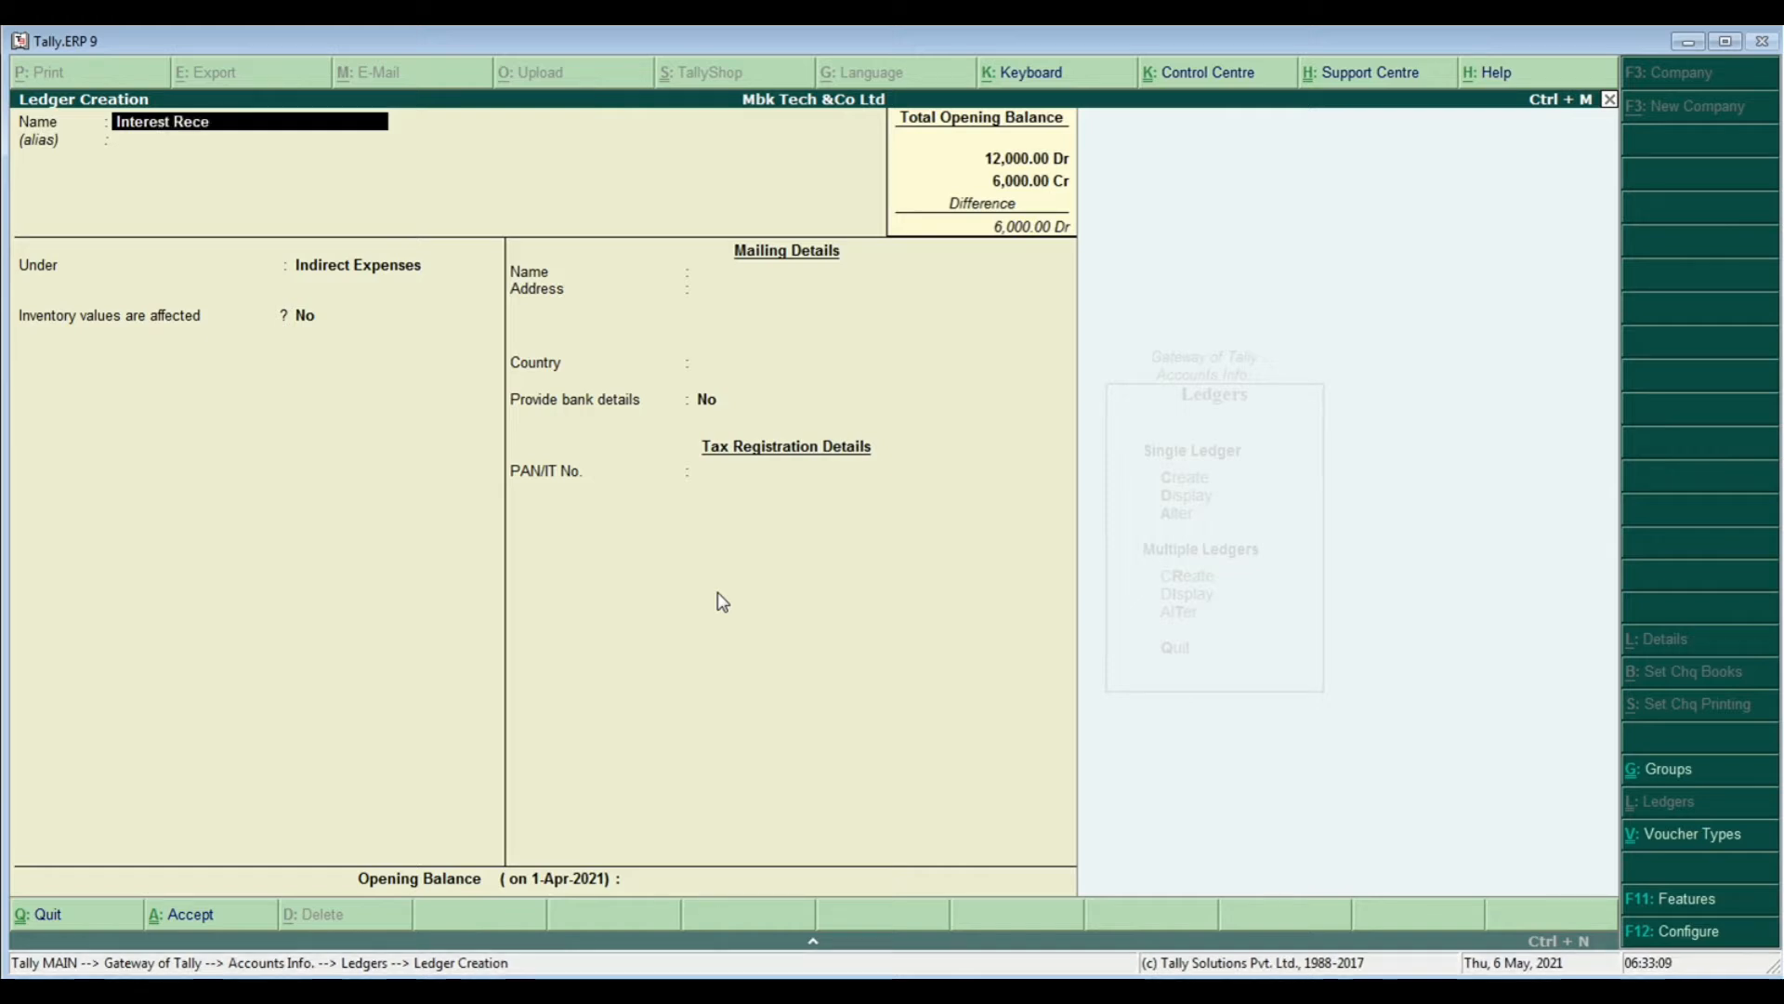
type("ived")
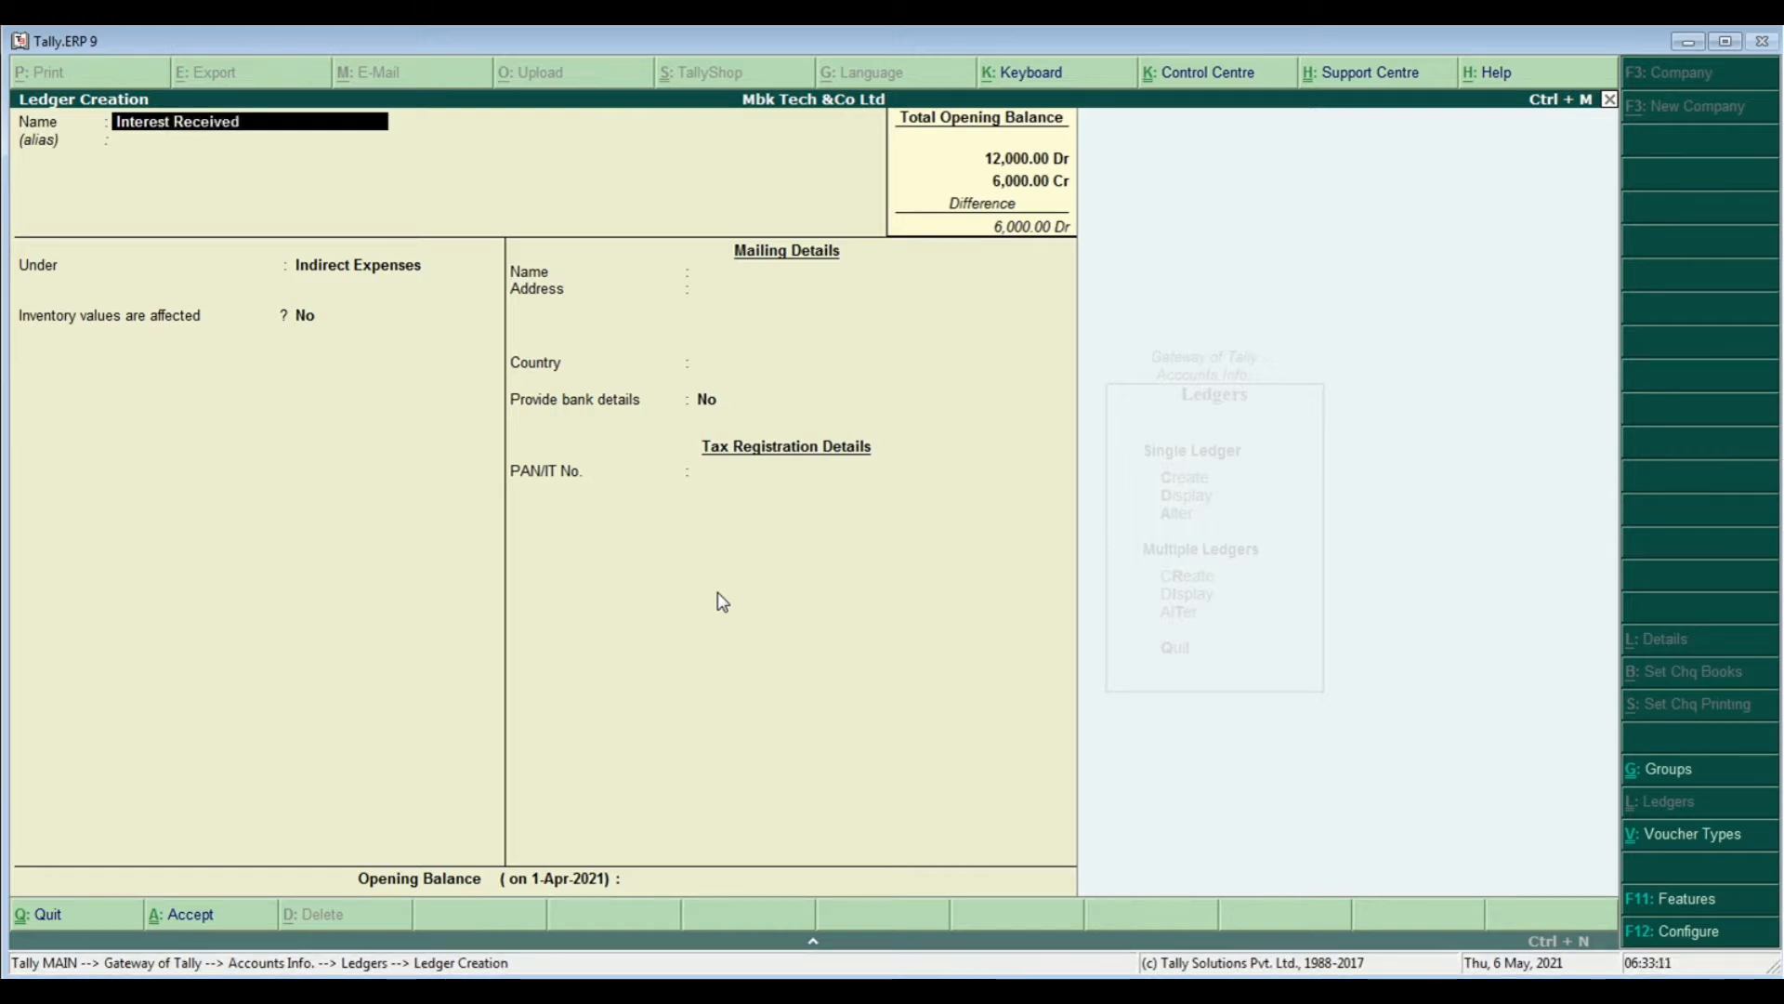
key("Return")
key("Return")
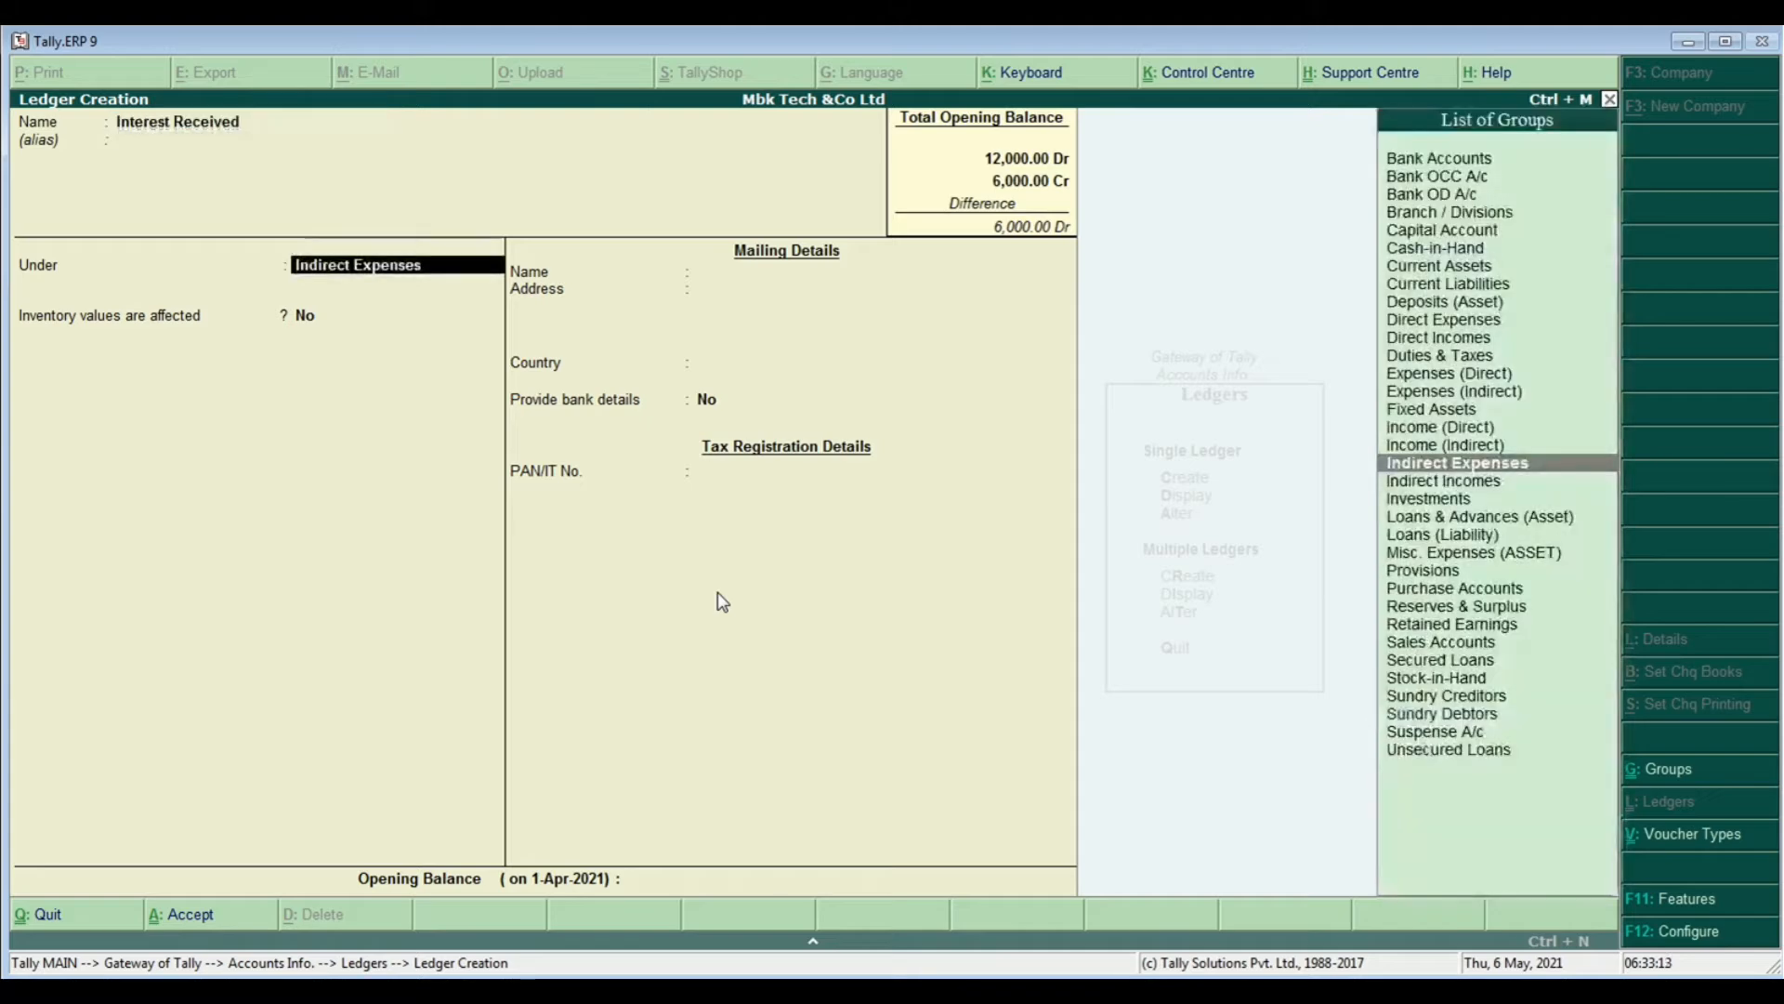
type("Ind")
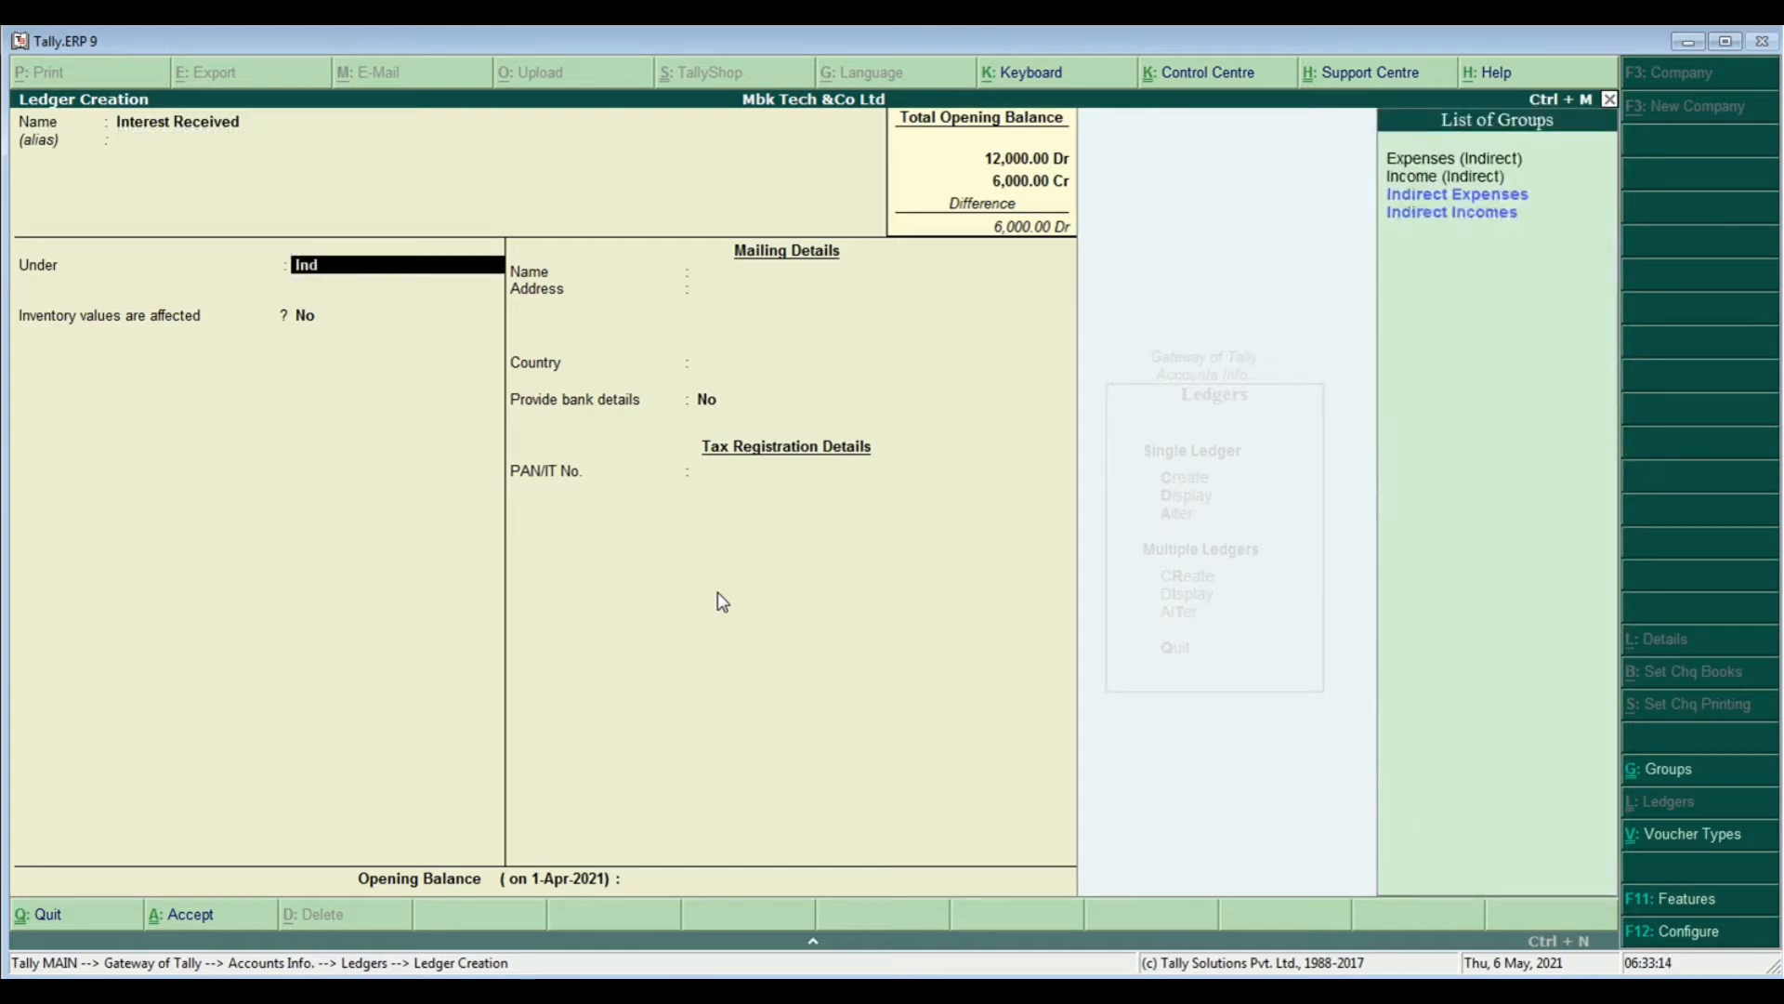
key("Down")
key("Down")
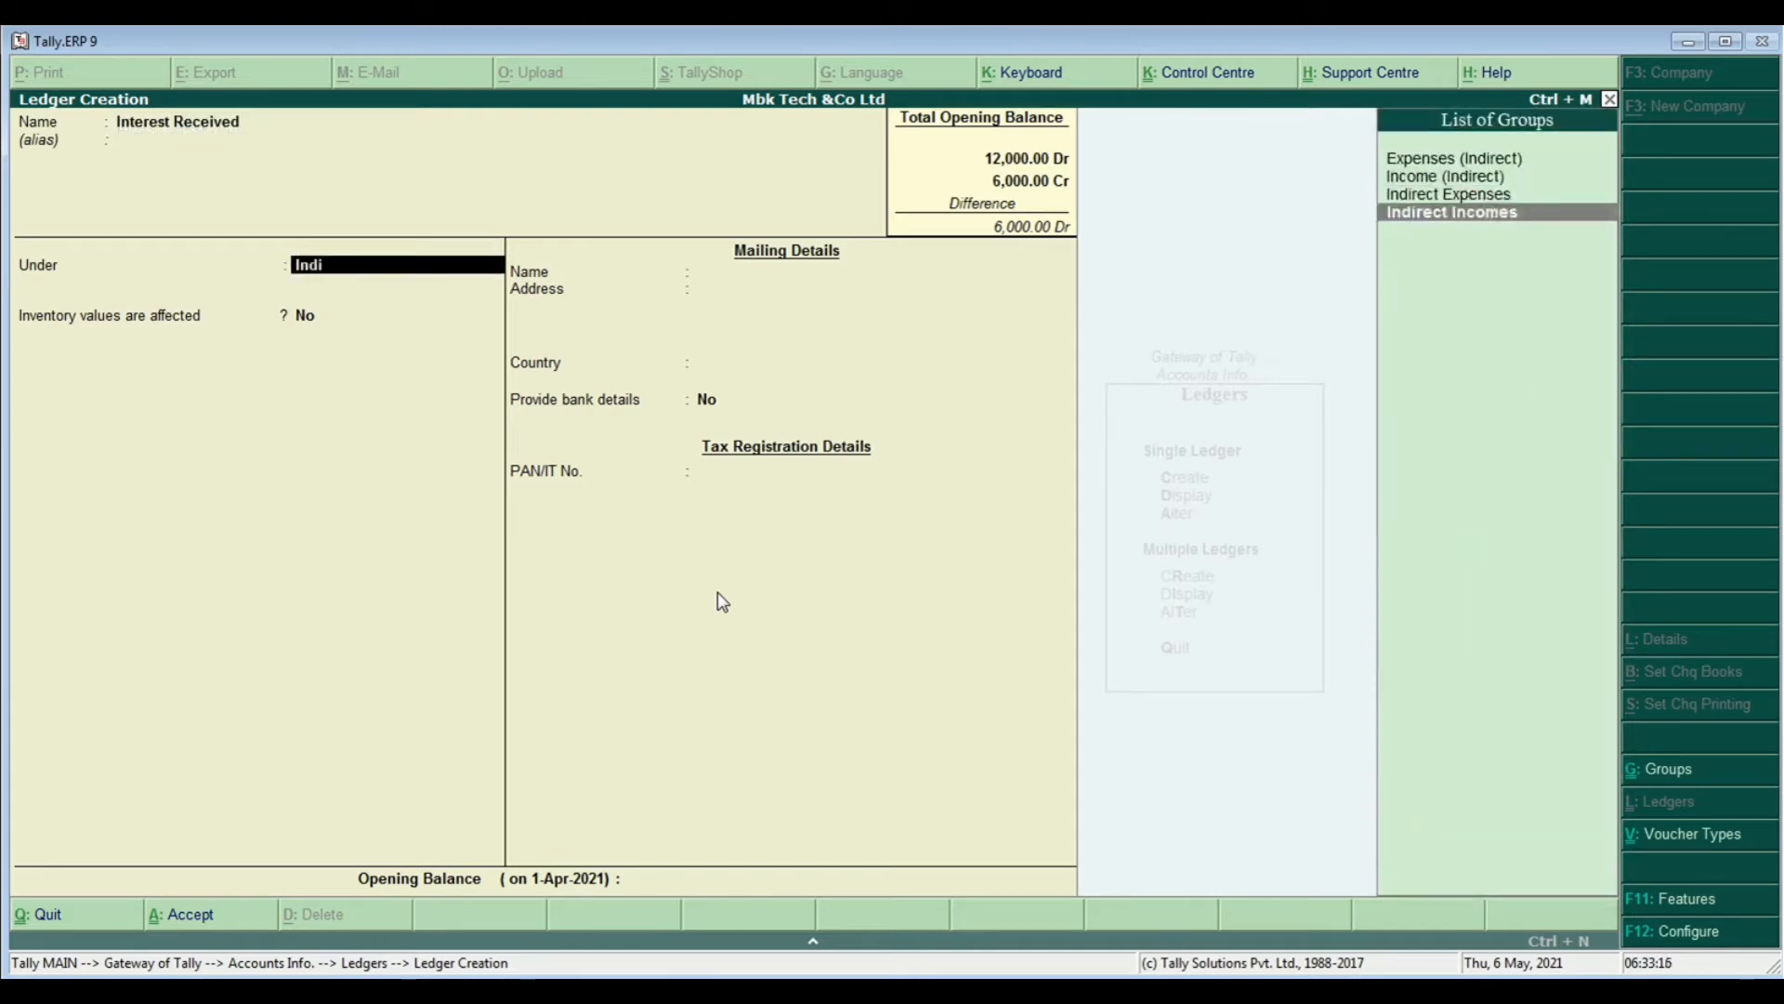
key("Return")
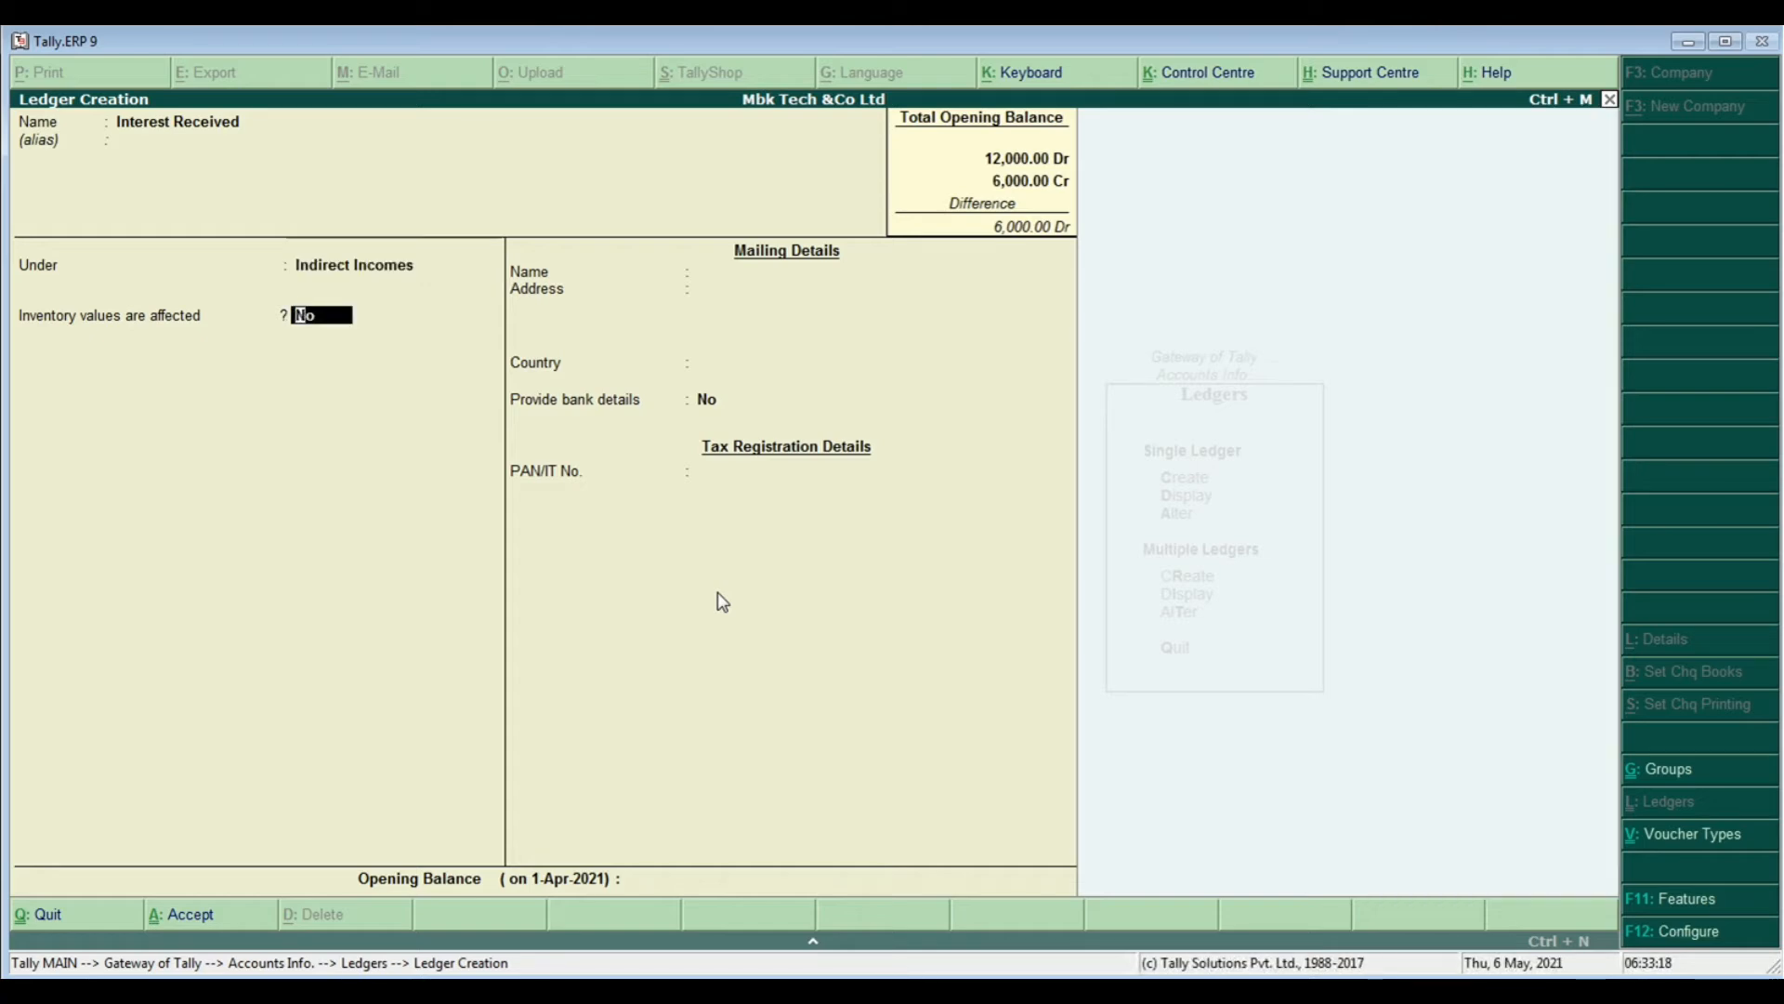
Keep inventory values and bank details at No, save Interest Received with an opening balance of 5,000 Cr, and quit ledger creation
key("Return")
key("Return")
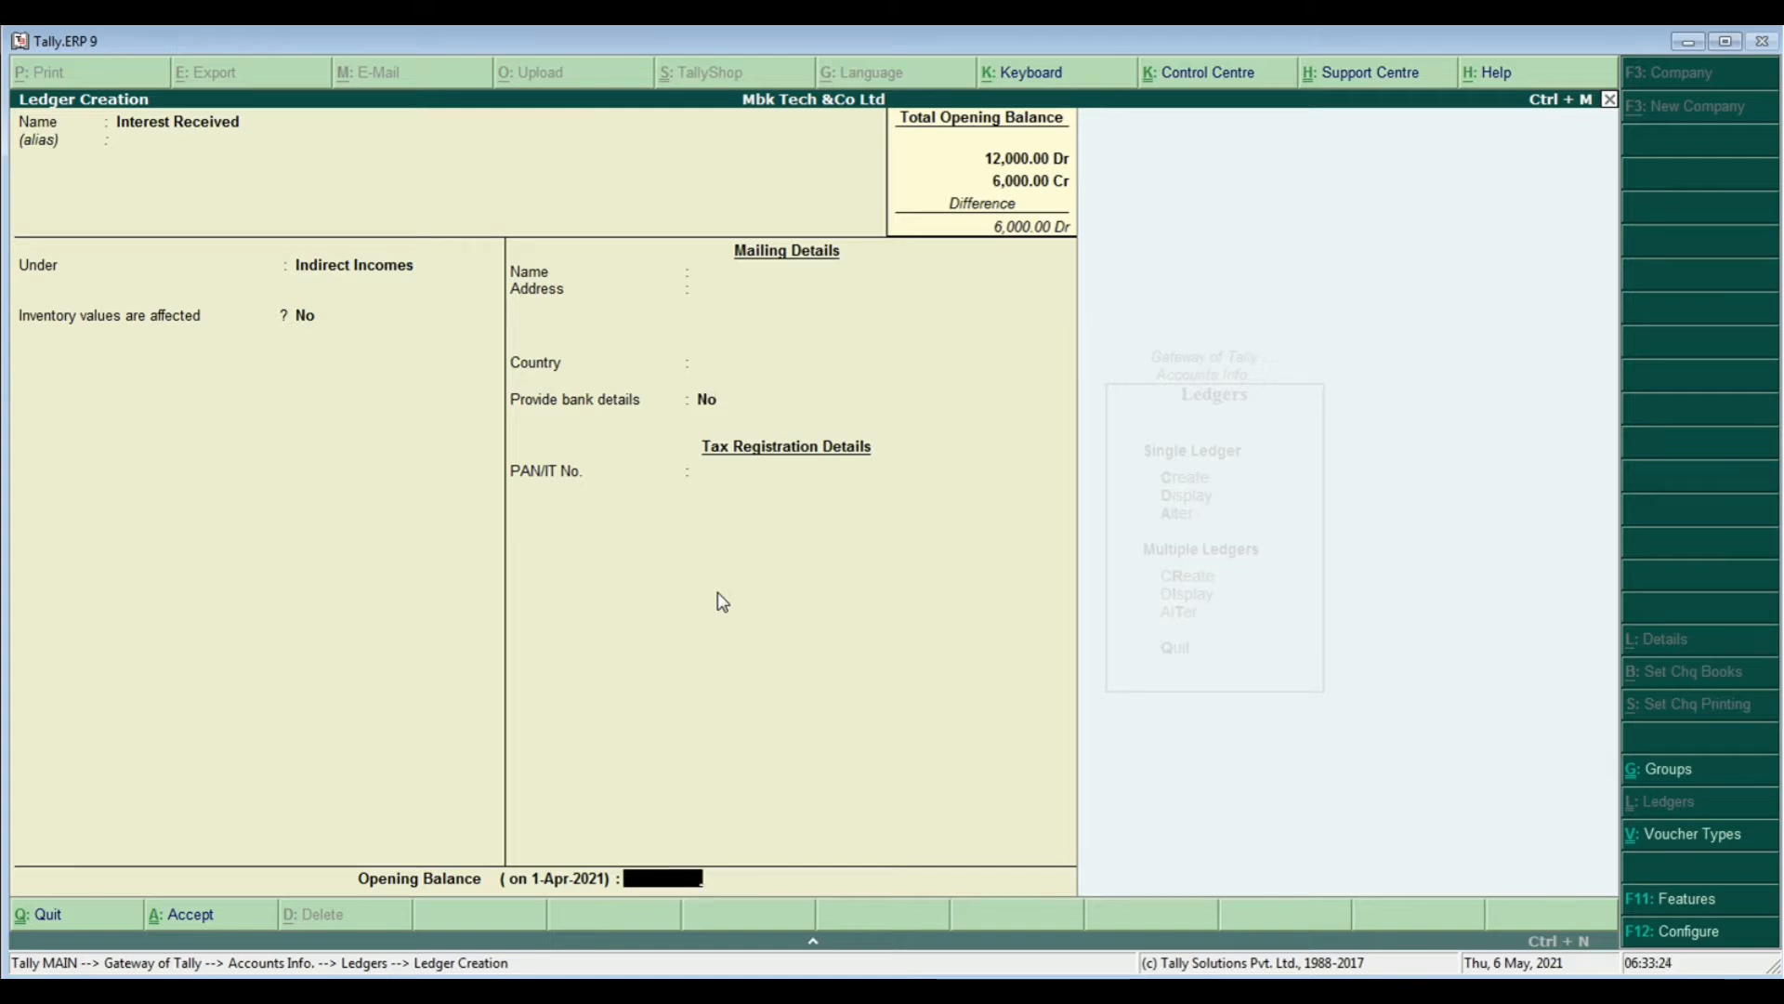
type("5000")
key("Return")
key("Return")
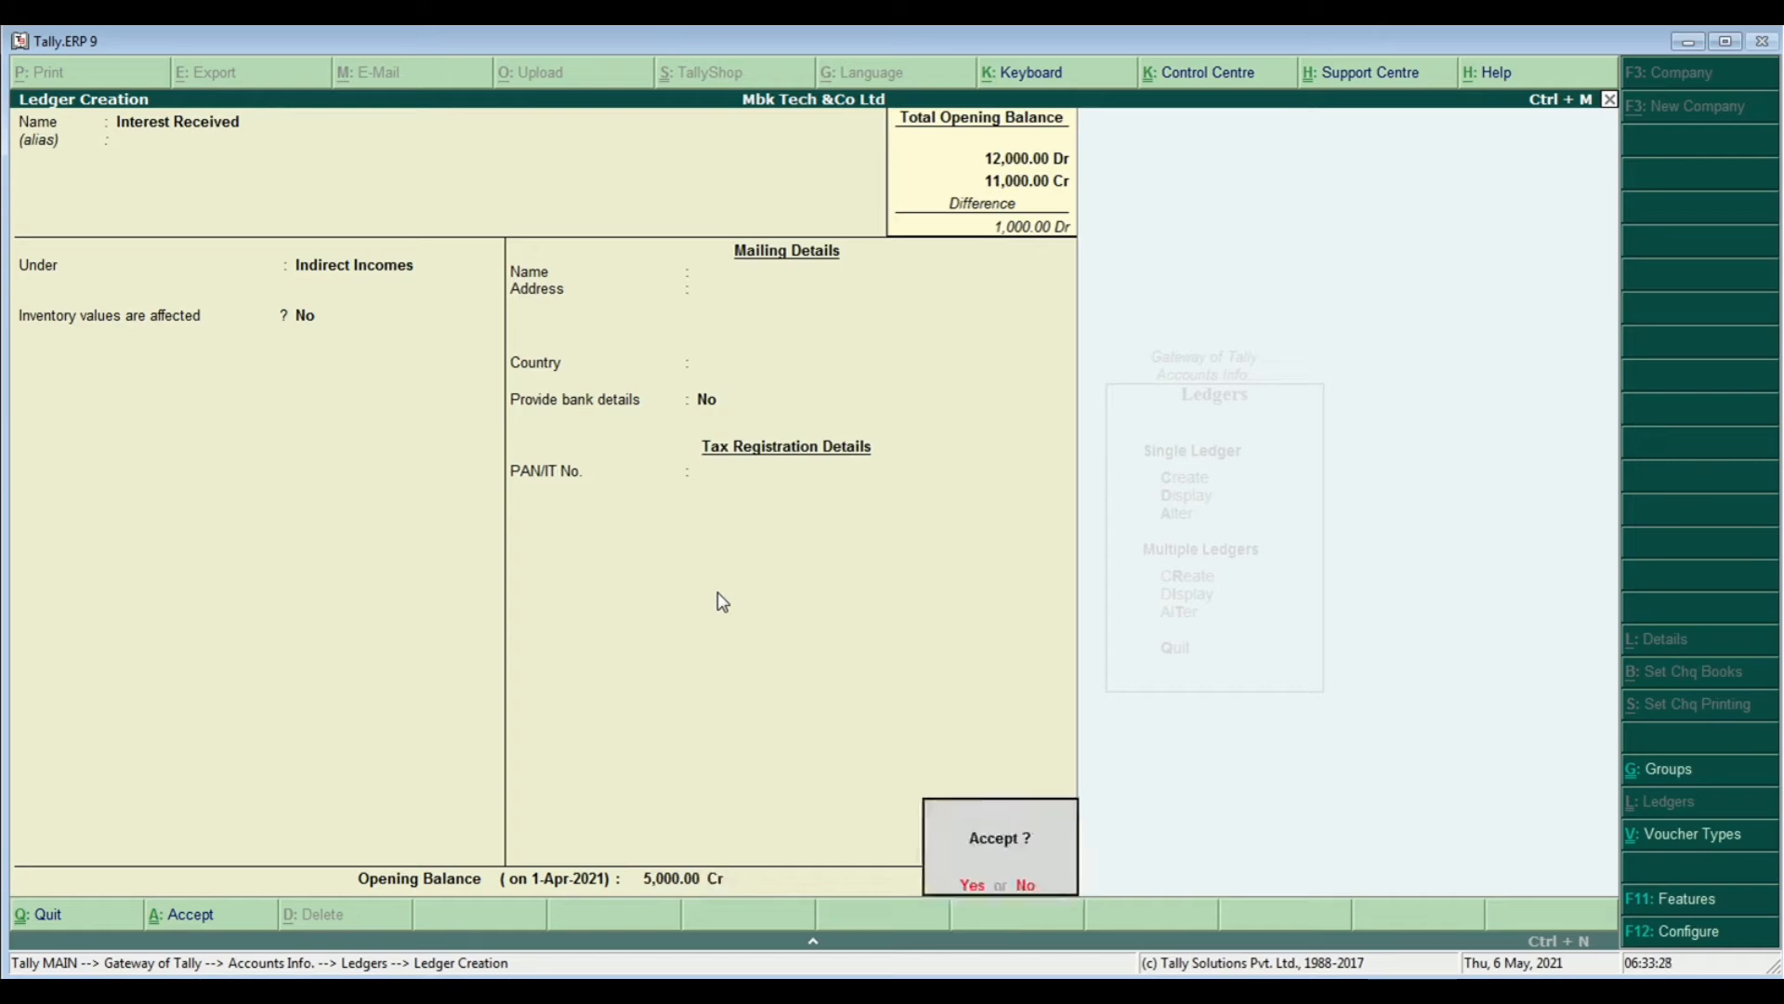
key("Return")
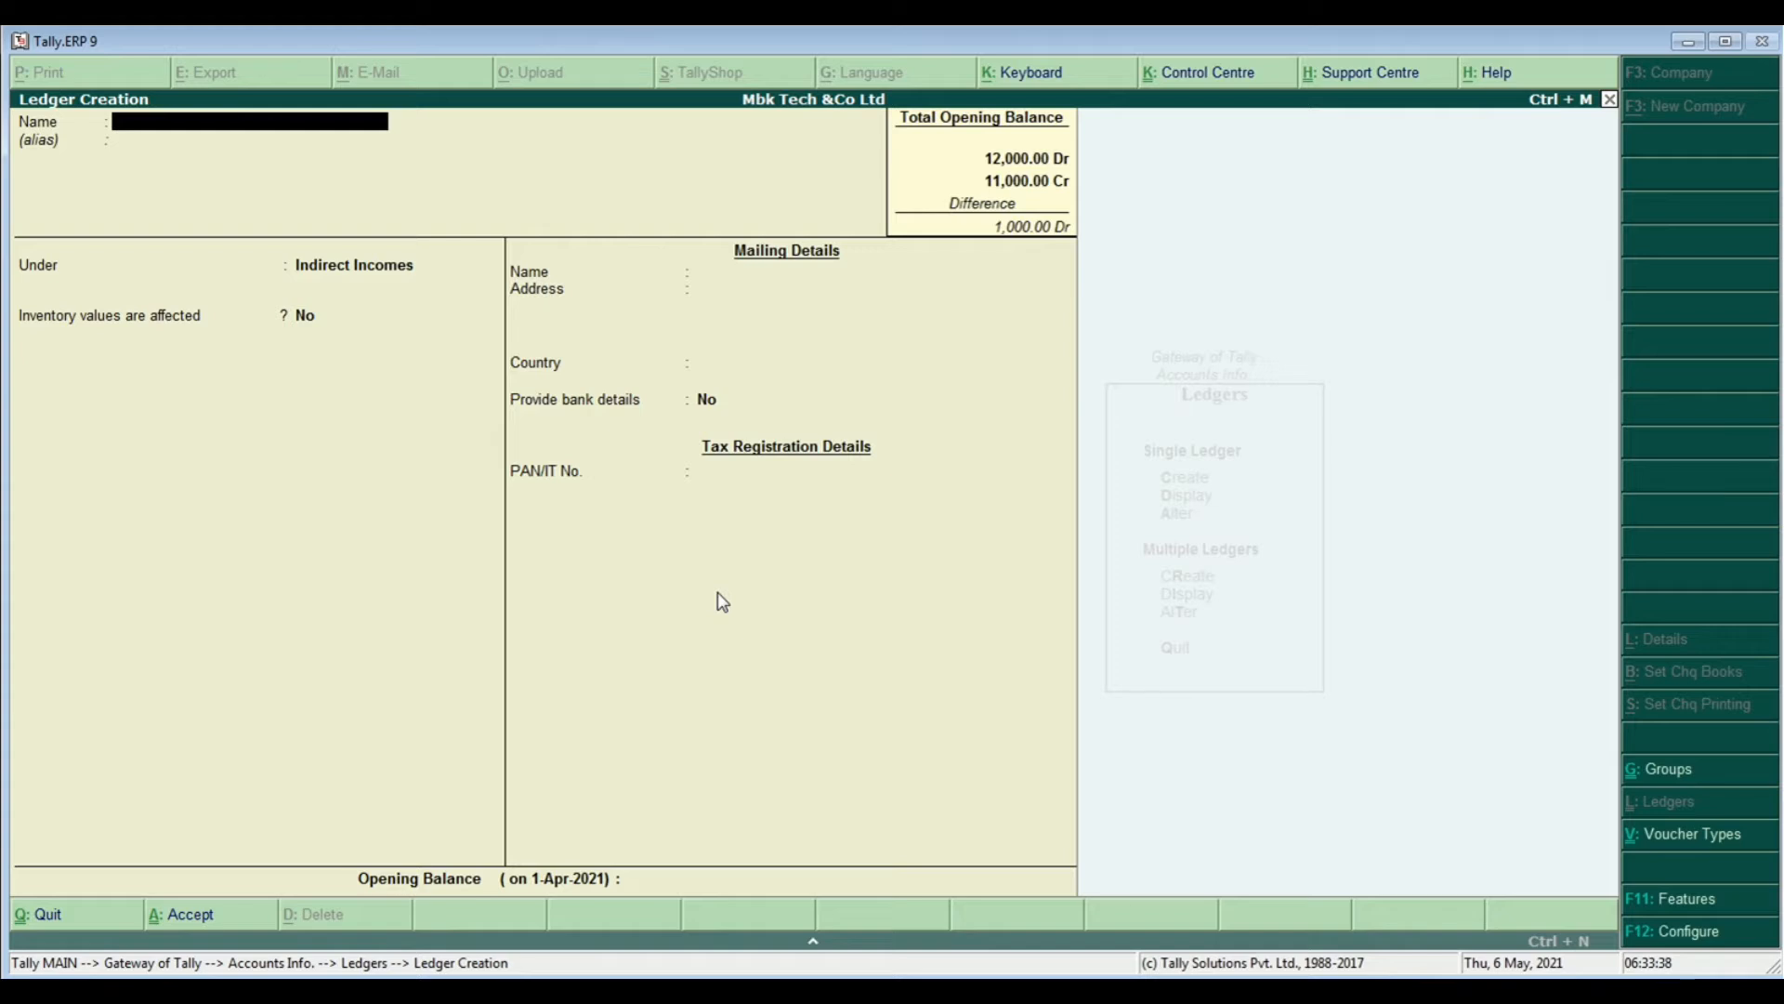
key("Escape")
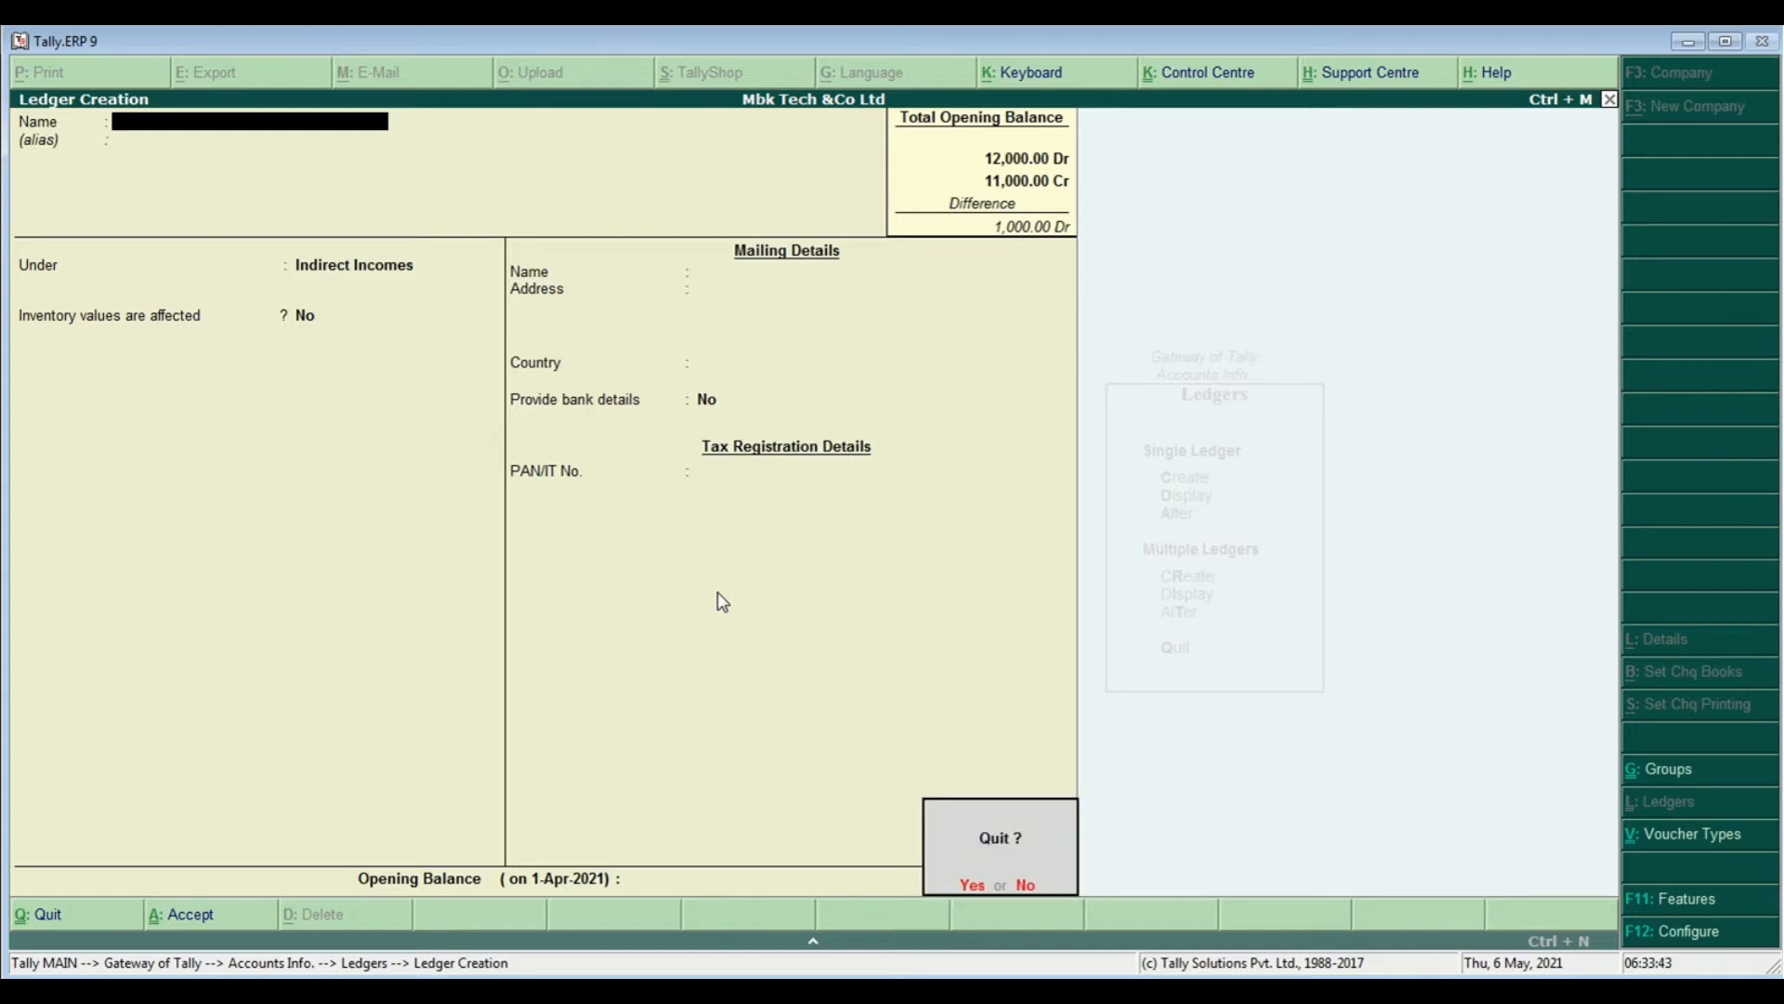
key("y")
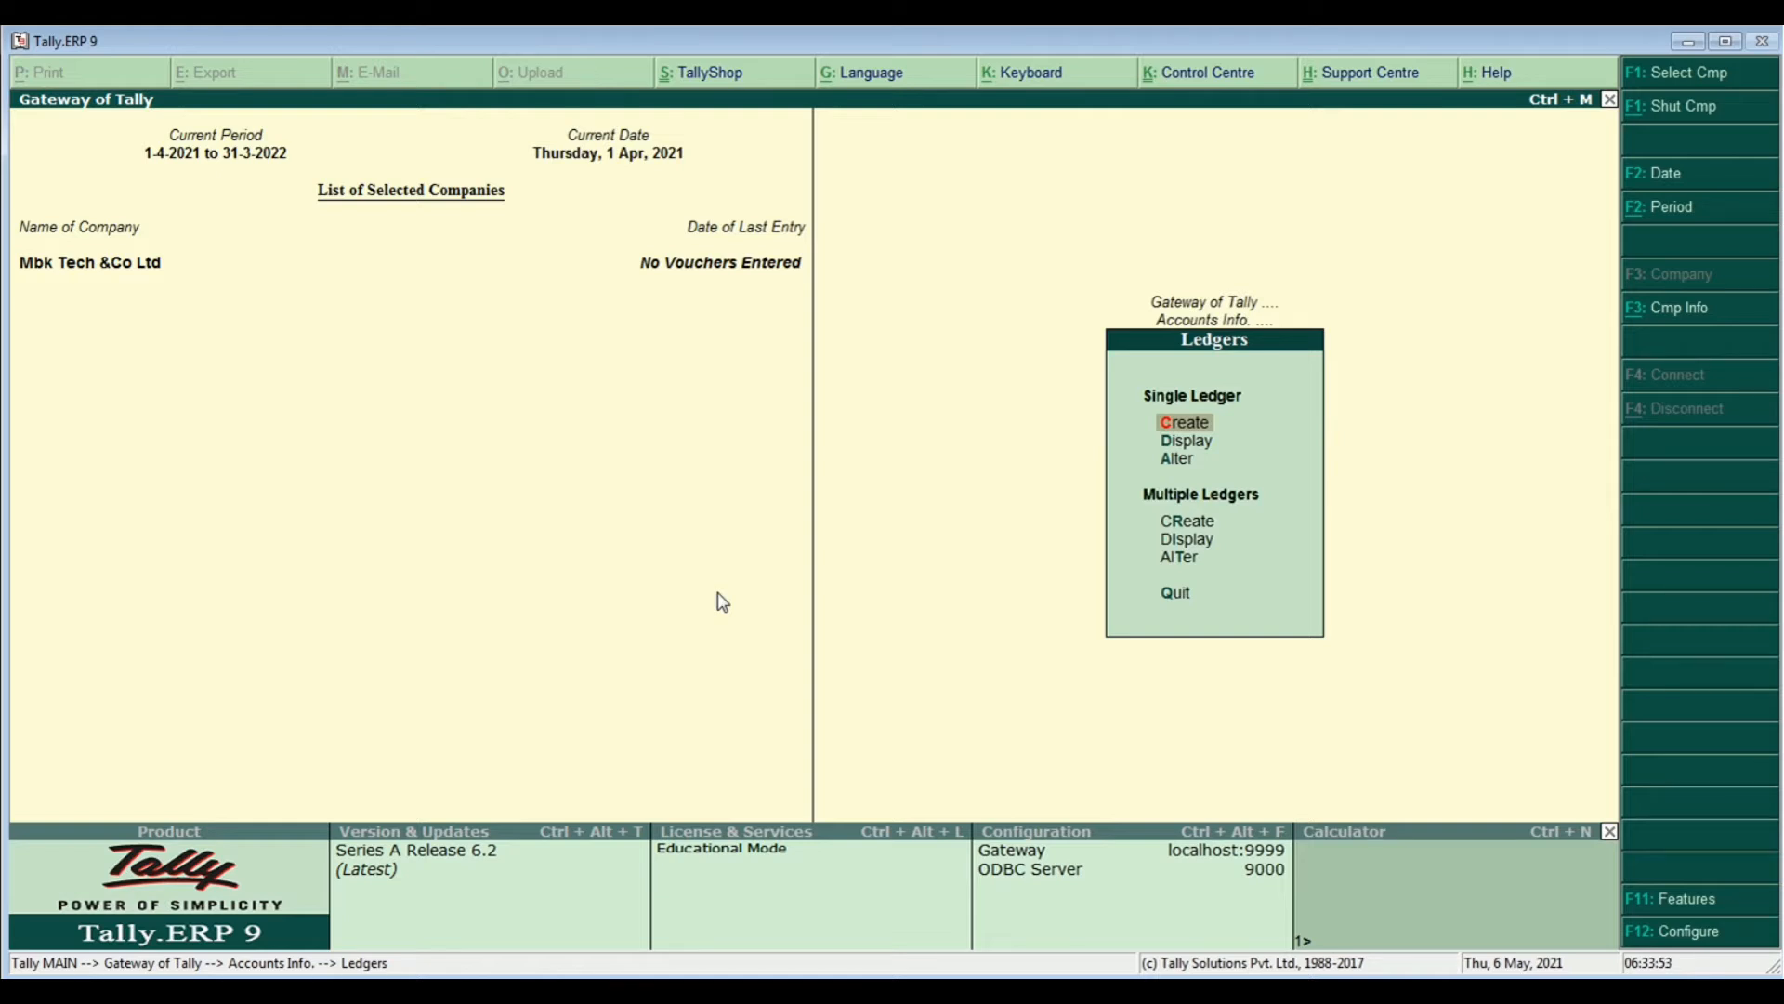
Display the list of single ledgers to check which ones exist for the company
left_click(1198, 454)
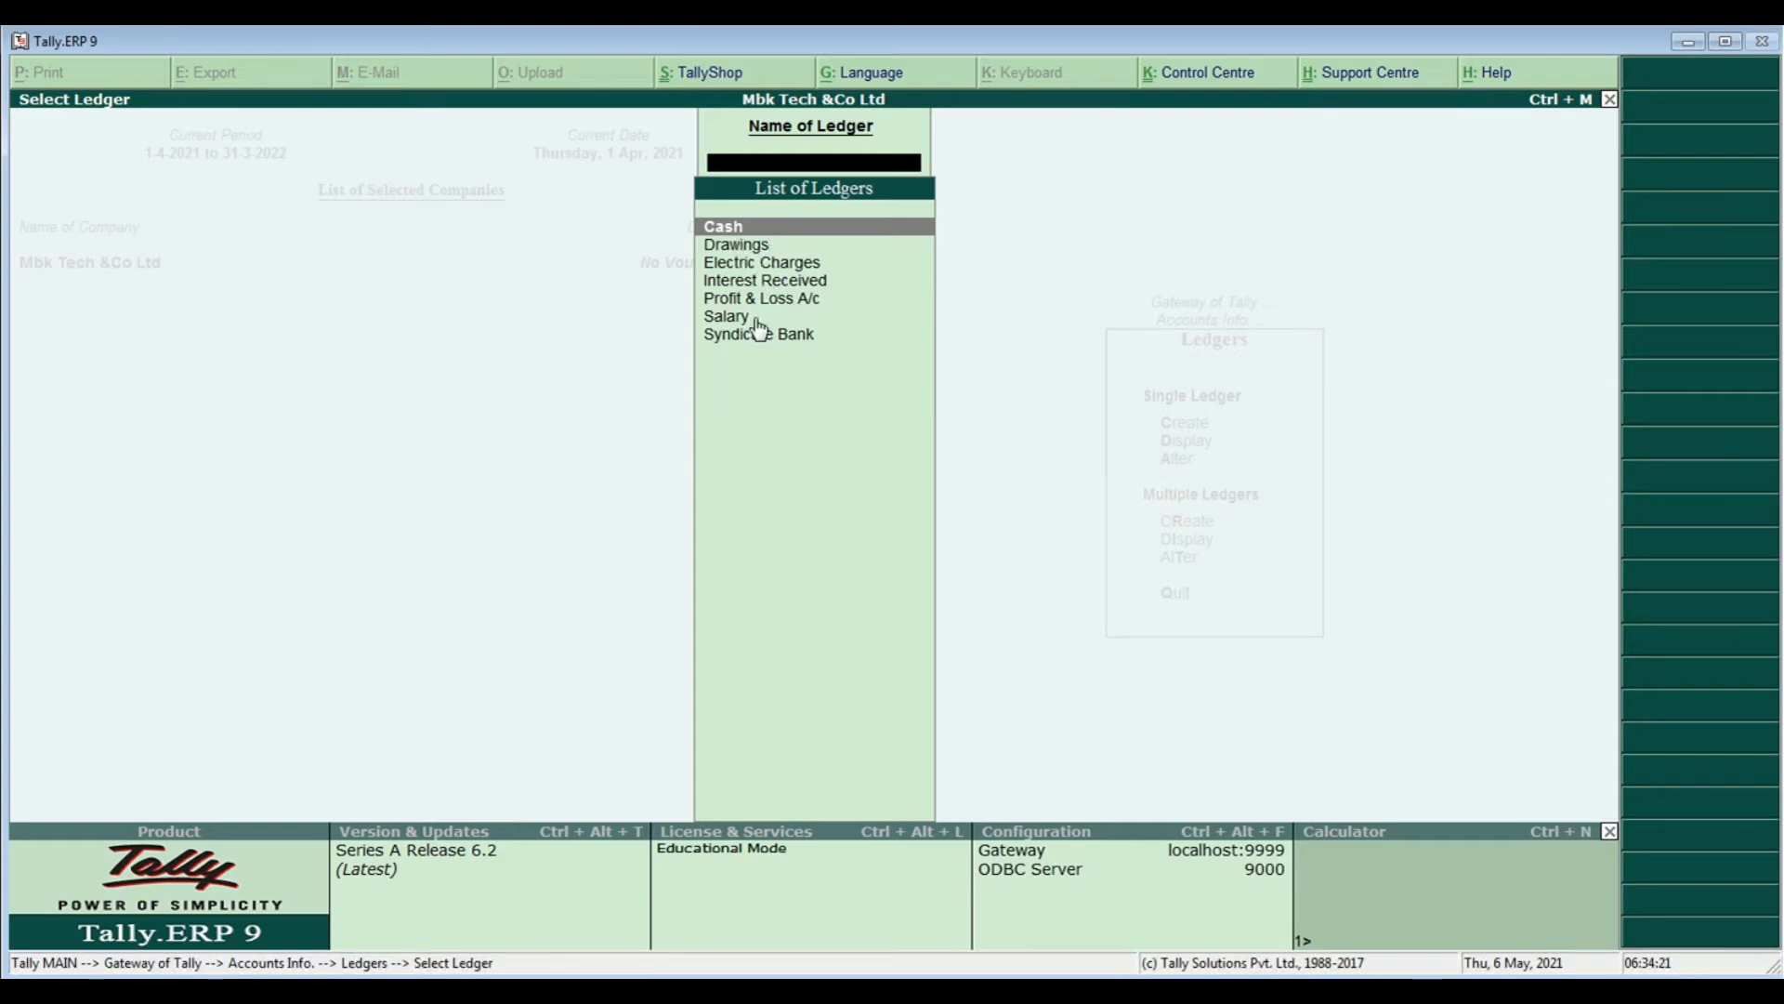
key("Escape")
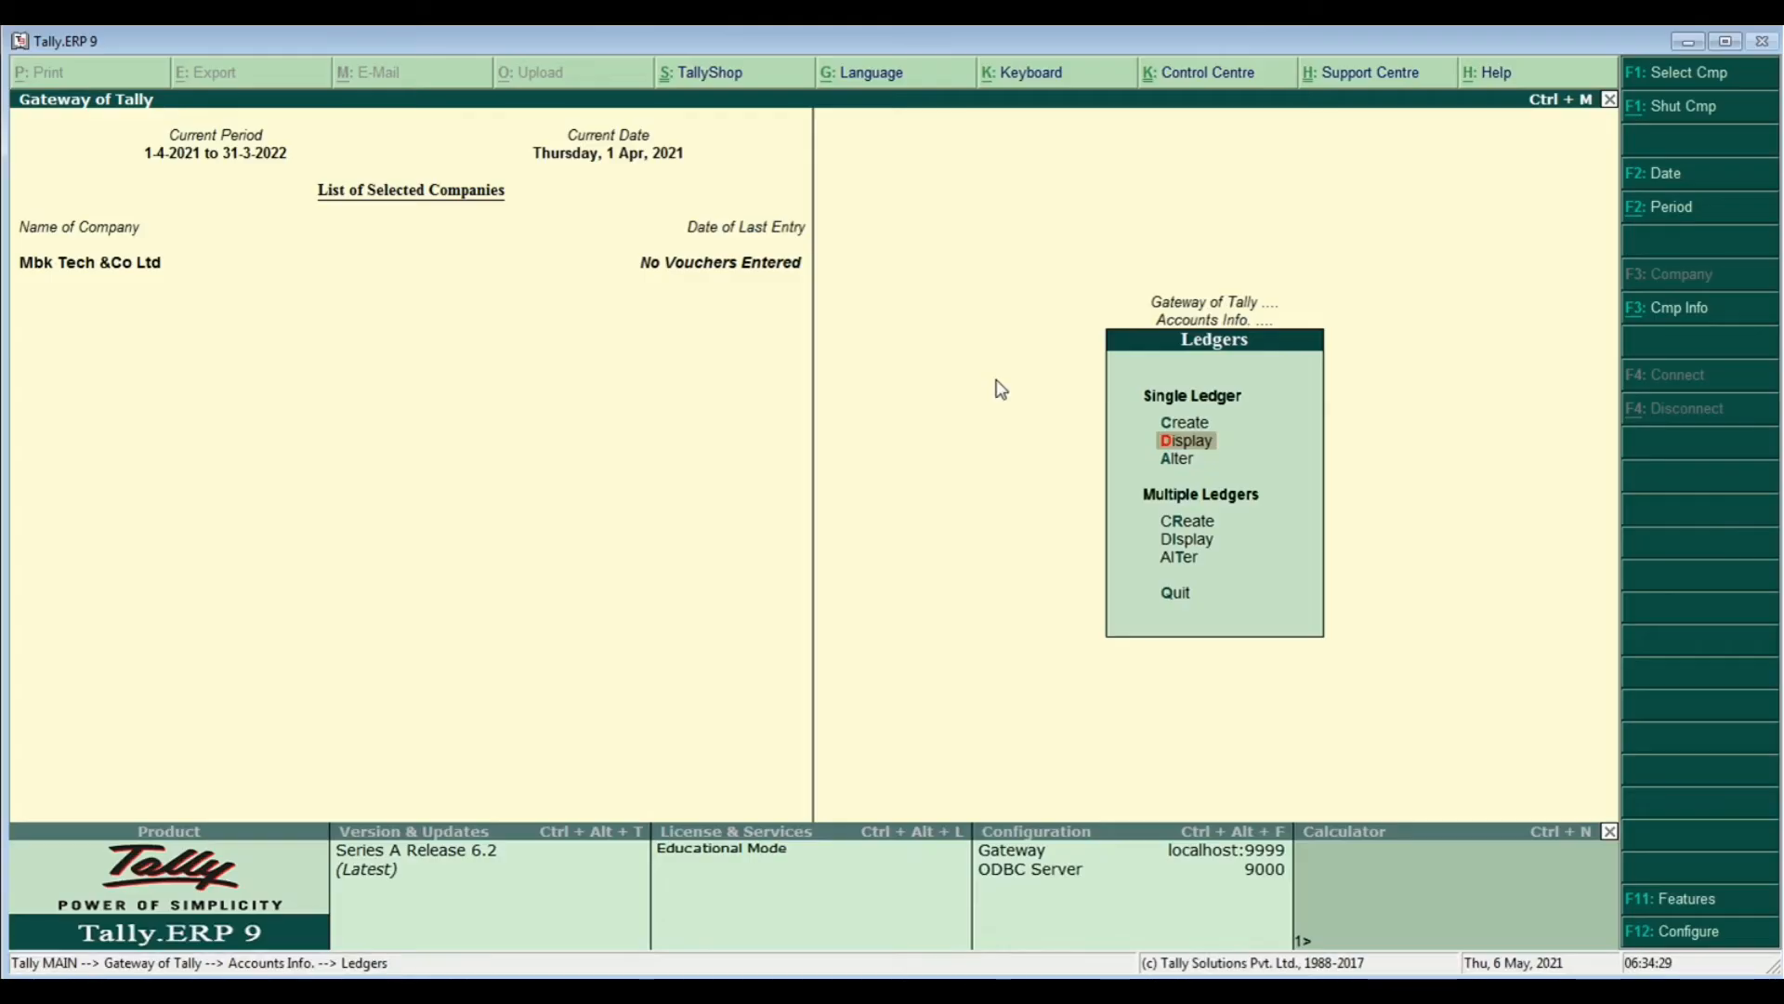
left_click(1195, 440)
Open the Drawings ledger for alteration as a single ledger
left_click(1177, 460)
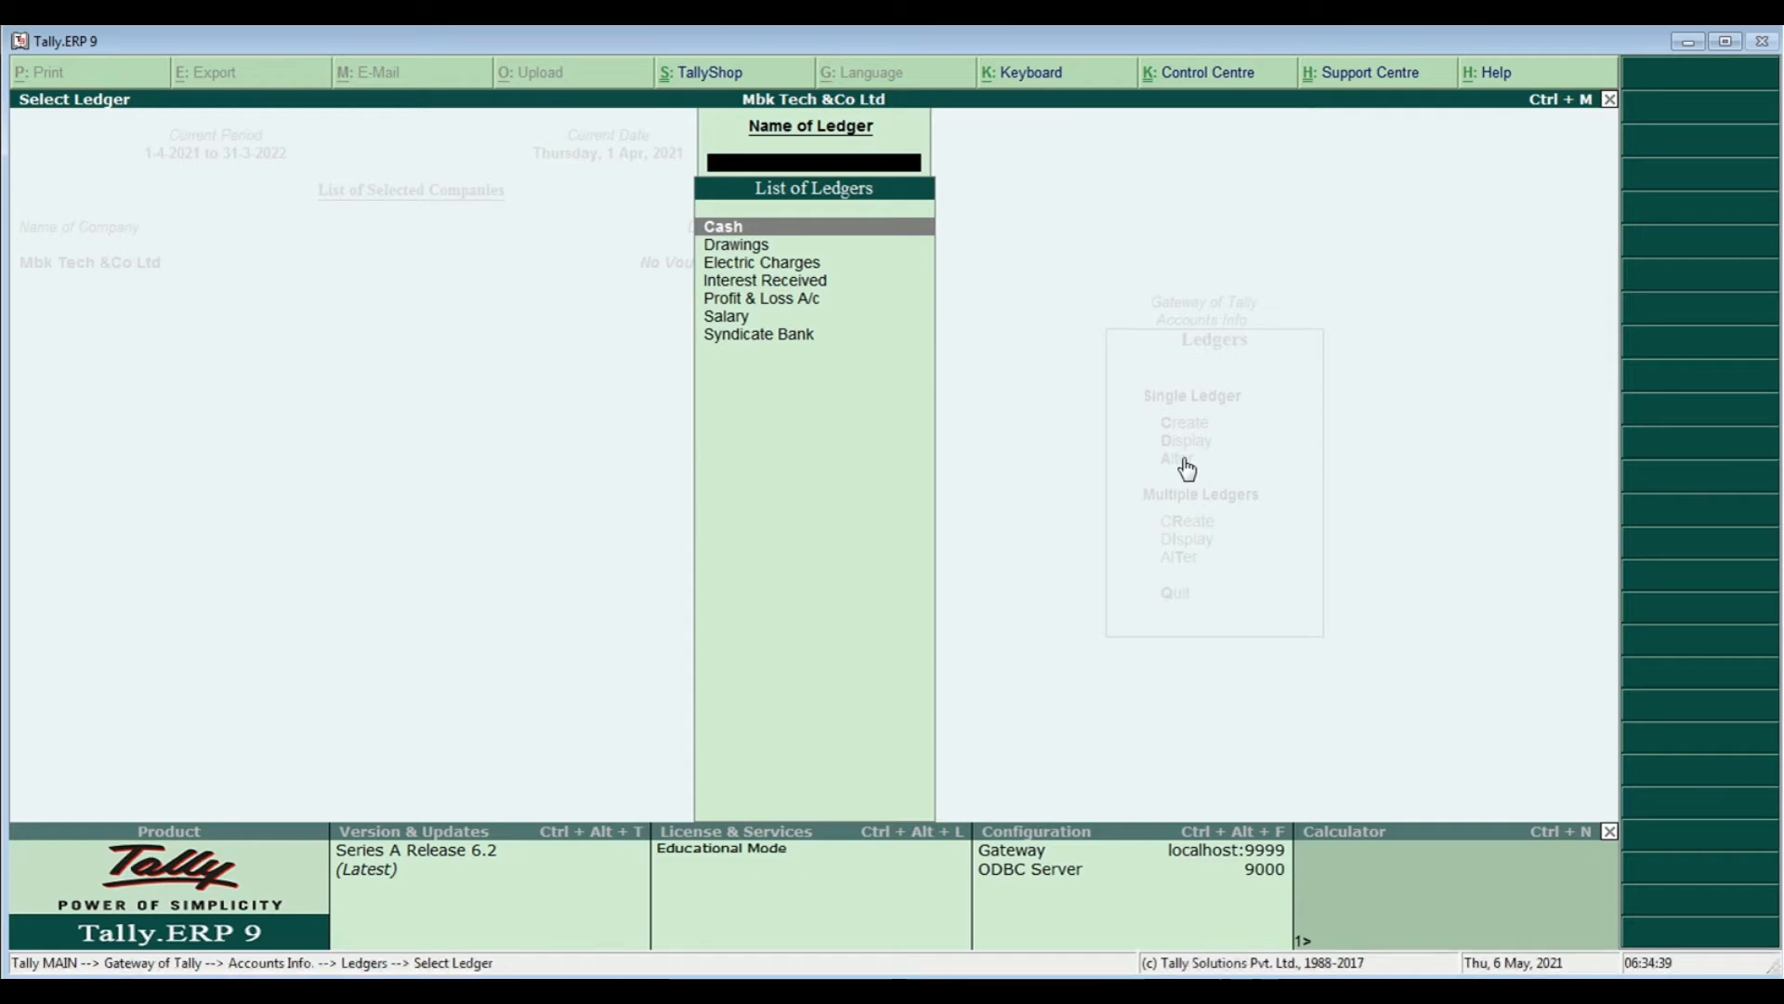
key("Down")
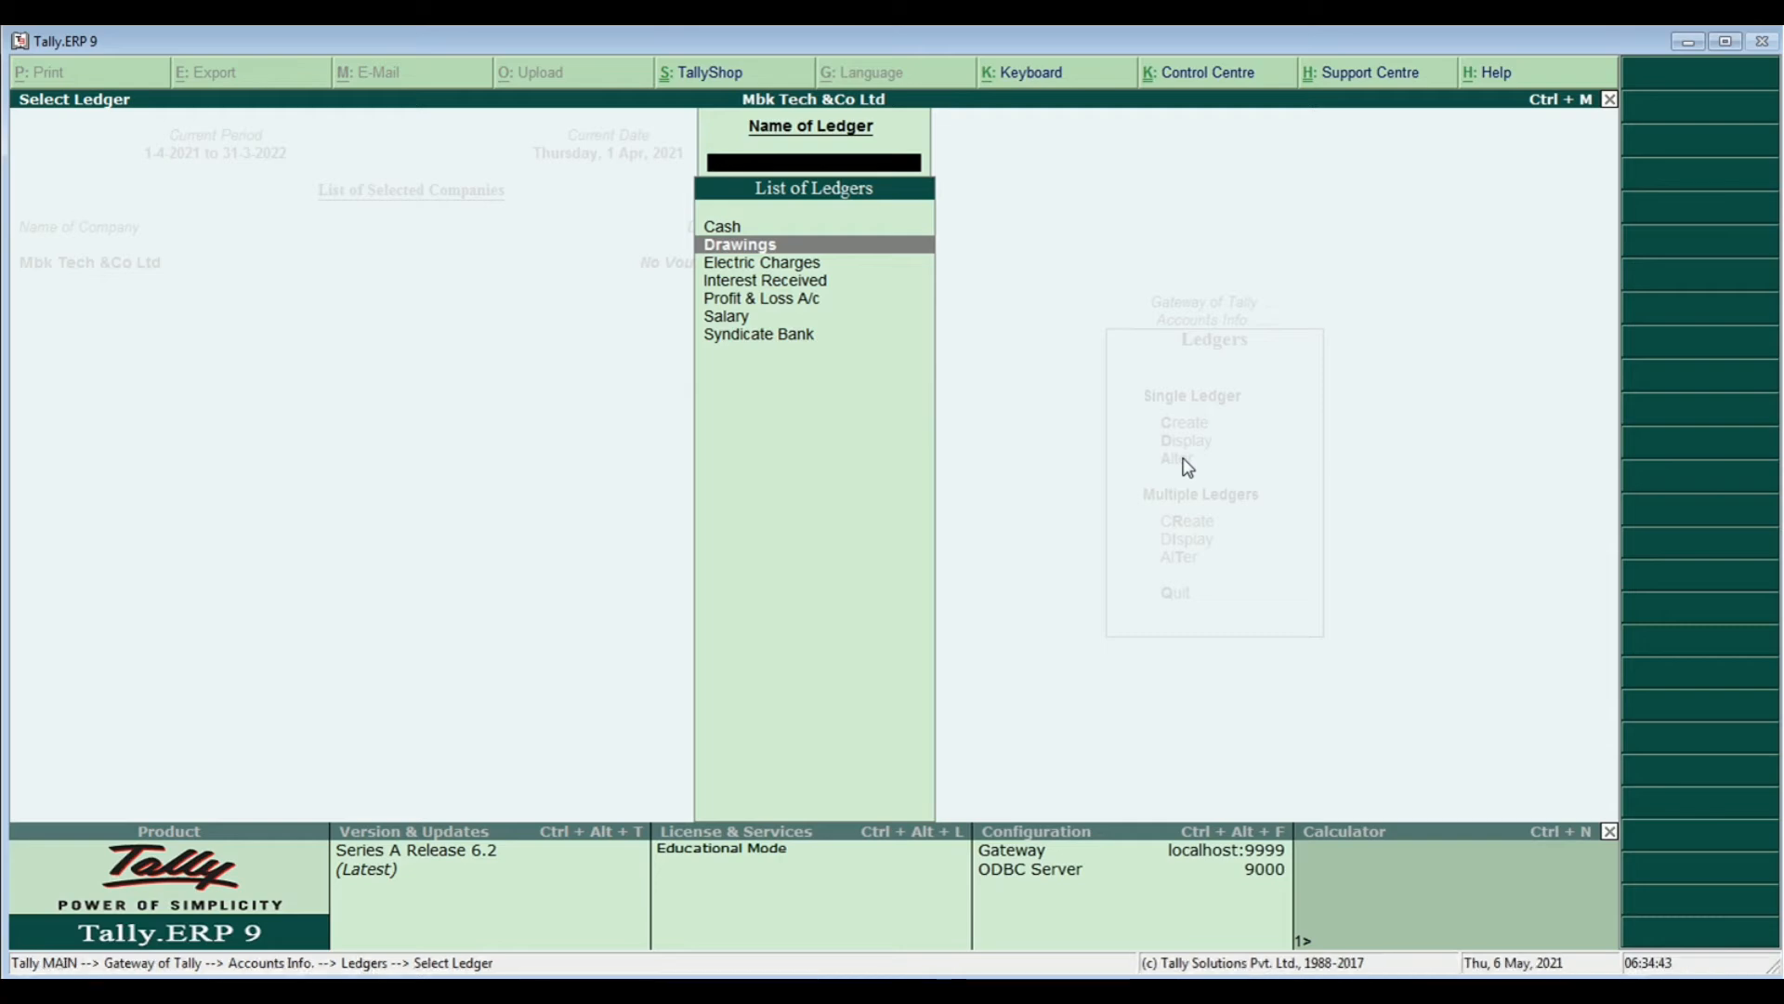
key("Return")
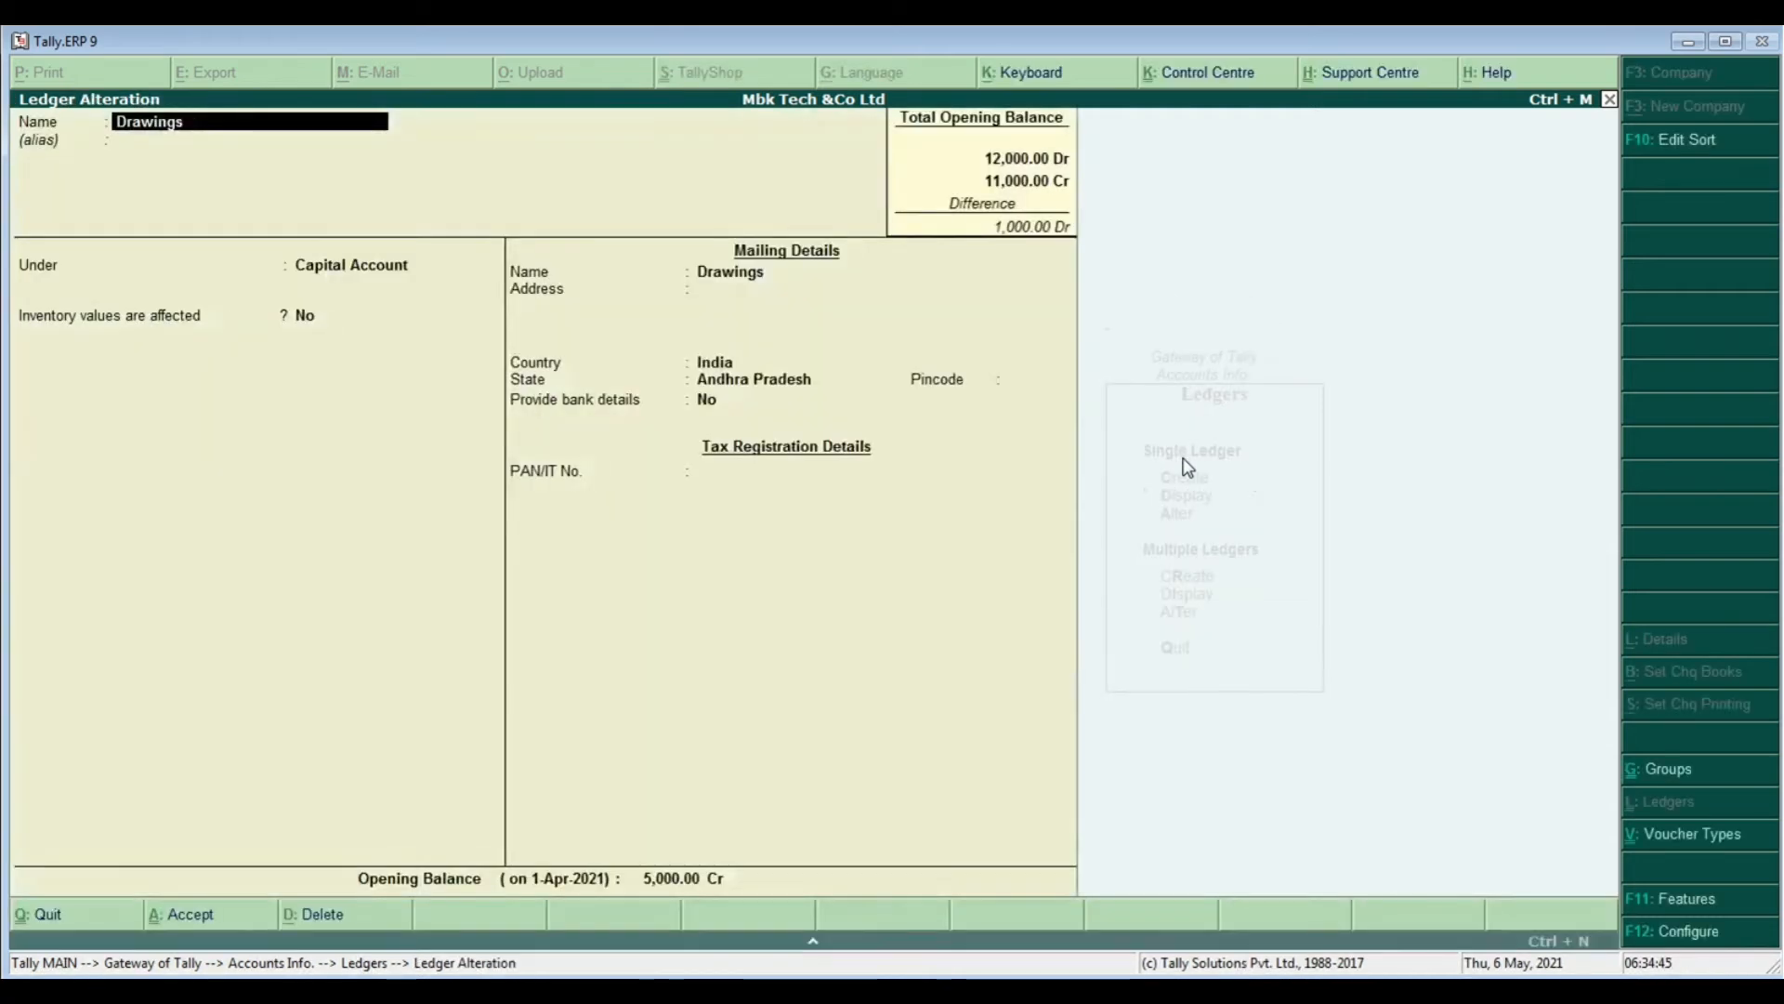
Keep the group, inventory, mailing and bank details of Drawings and save it with an opening balance of 10,000 Cr
key("Return")
key("Return")
key("Return")
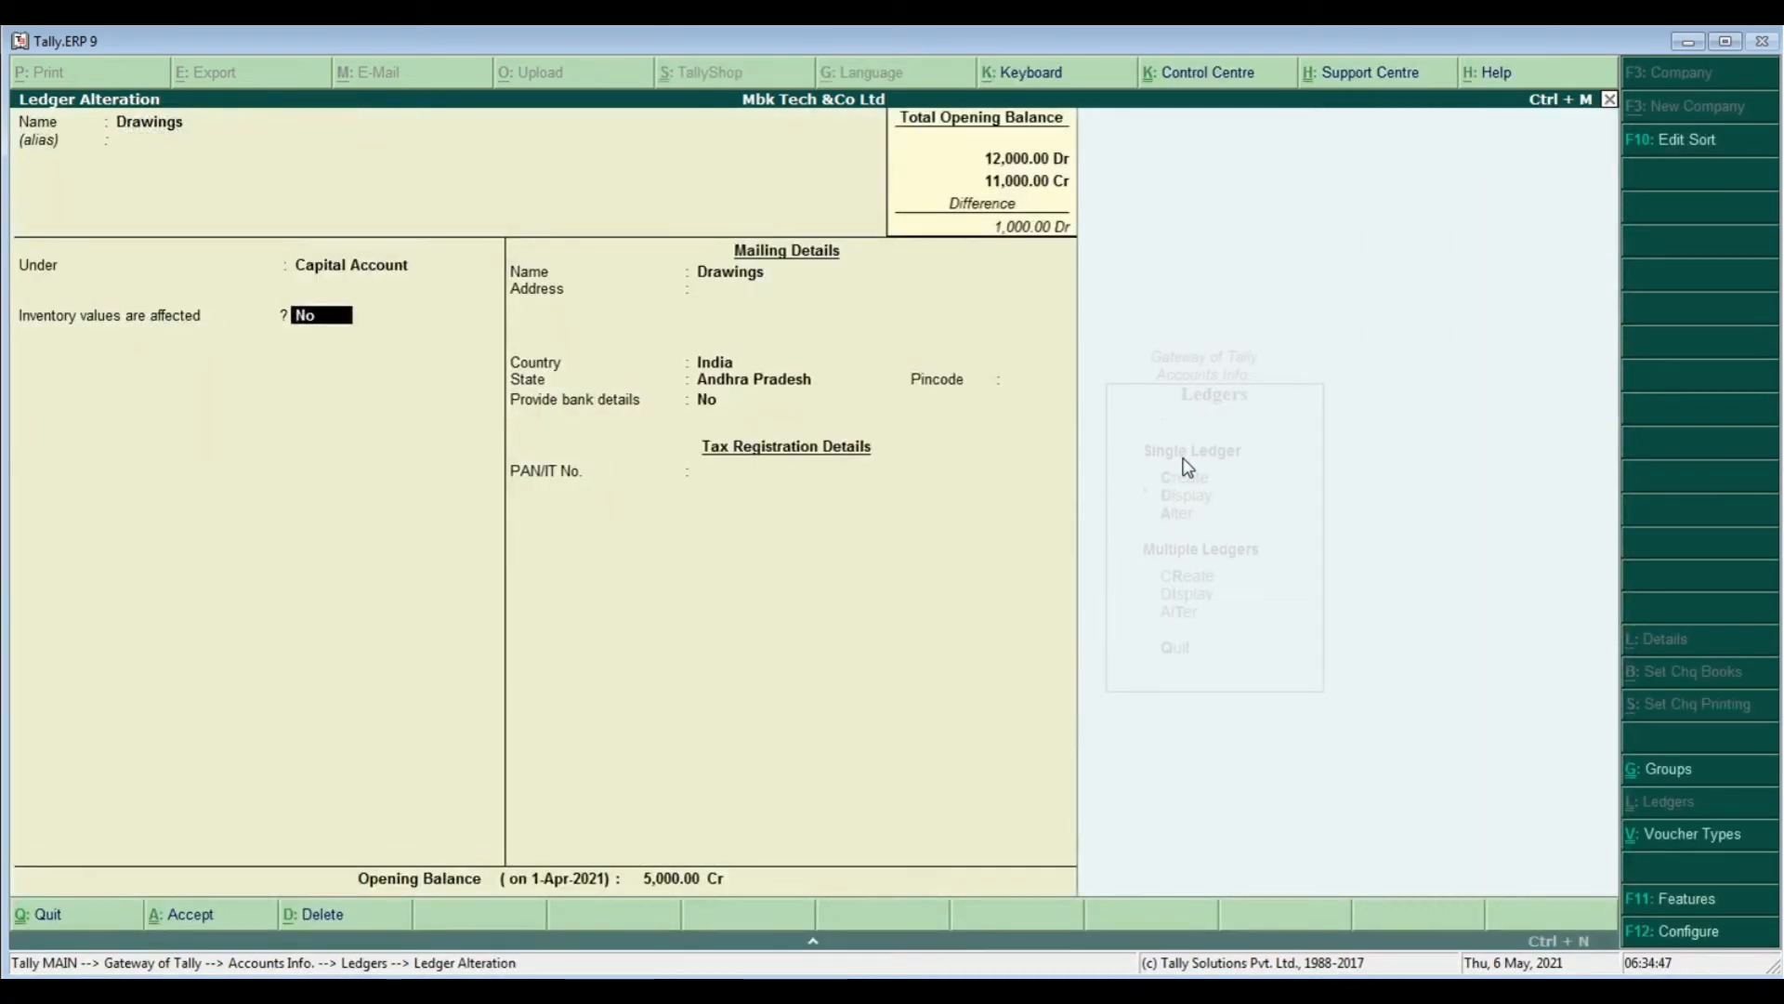
key("Return")
key("Return")
key("Return")
key("Return")
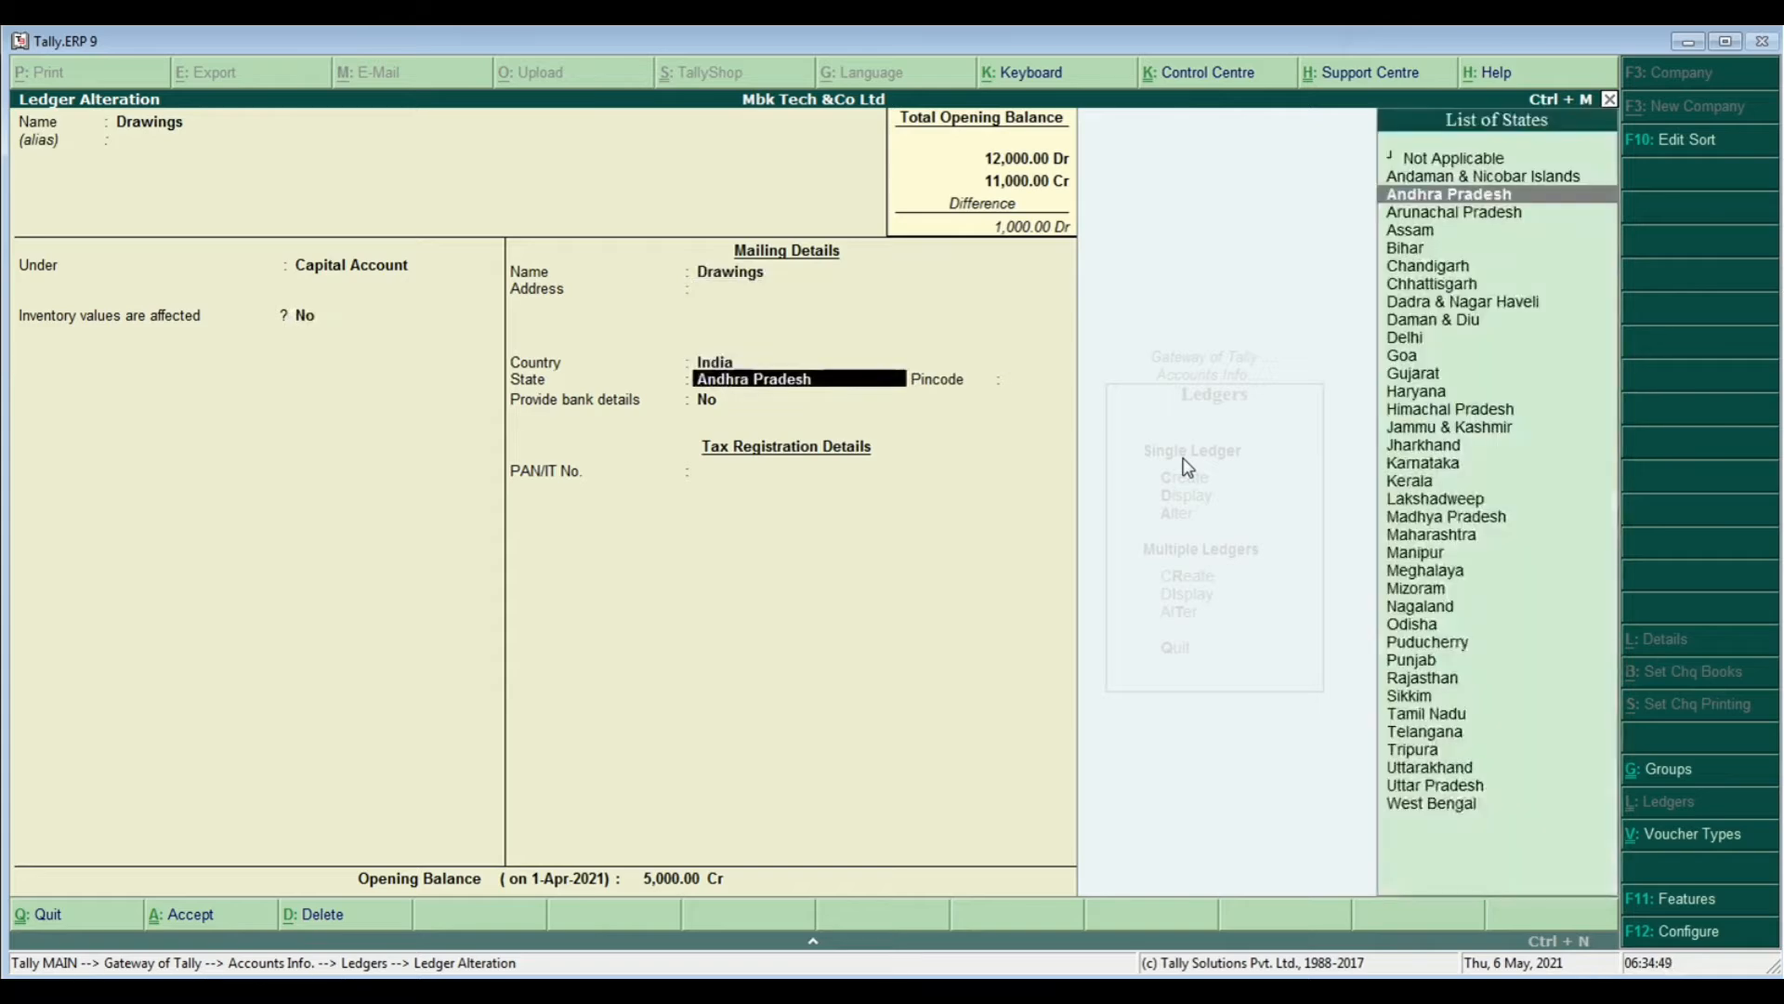
key("Return")
key("Return")
key("Return")
key("Return")
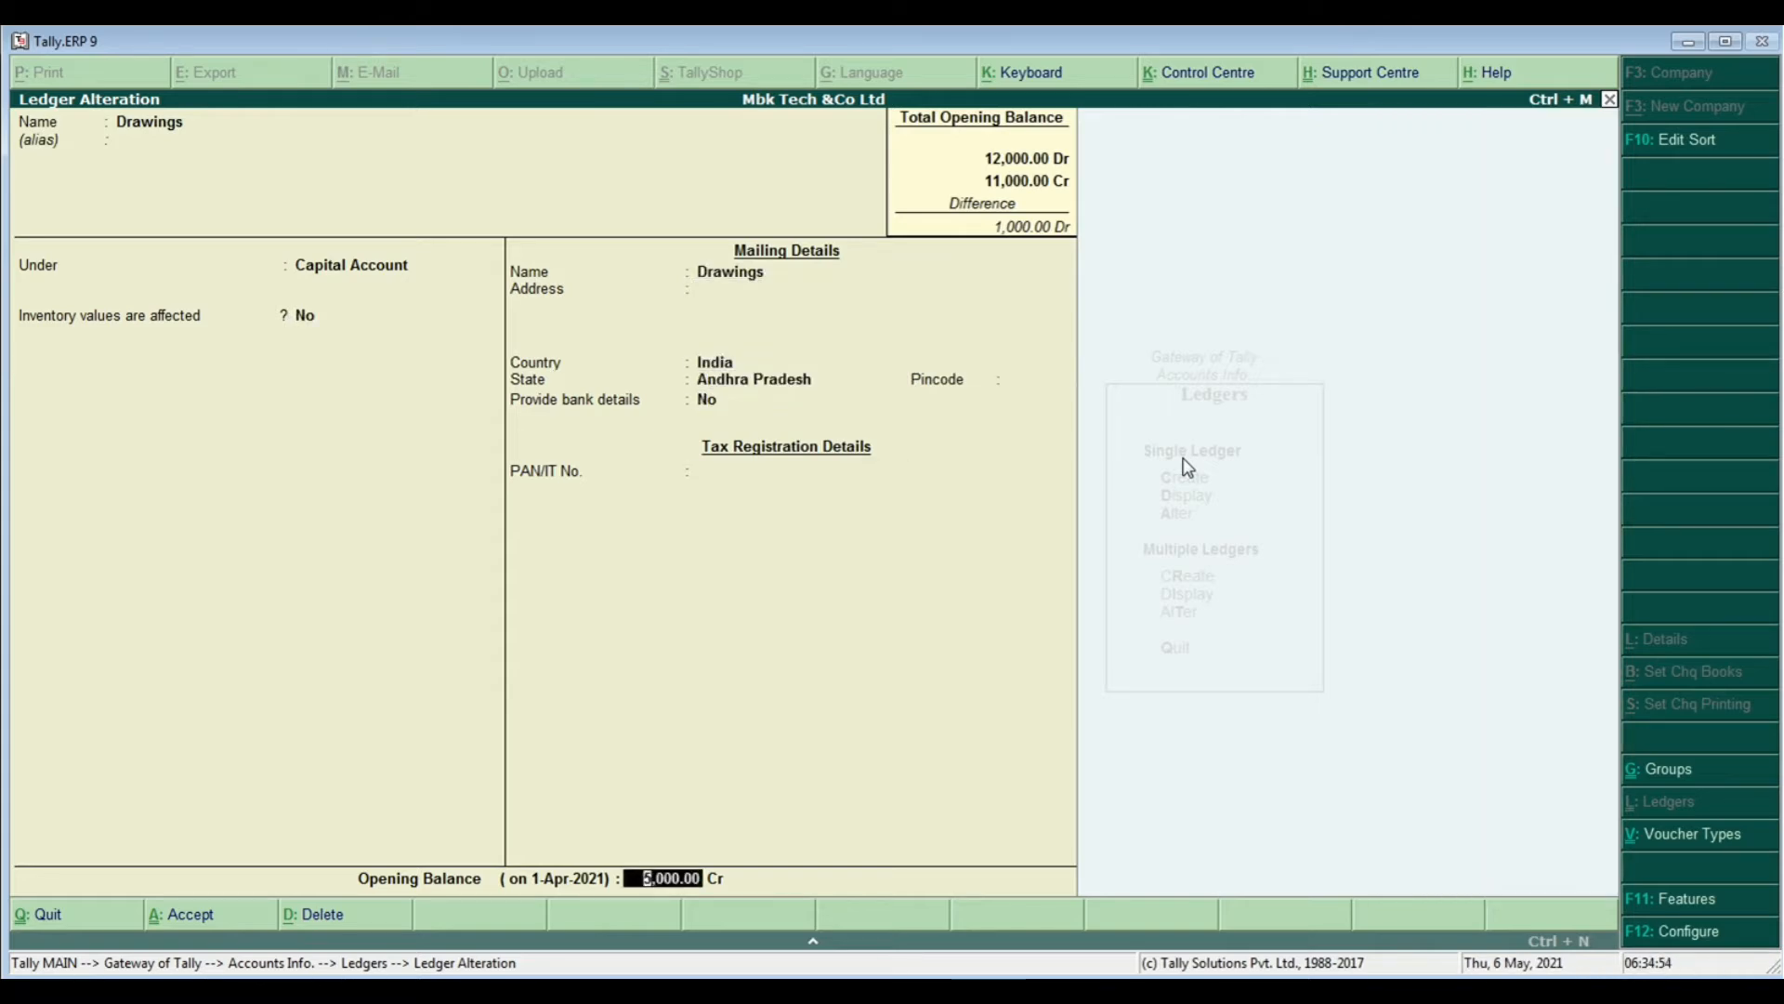
type("10000")
key("Return")
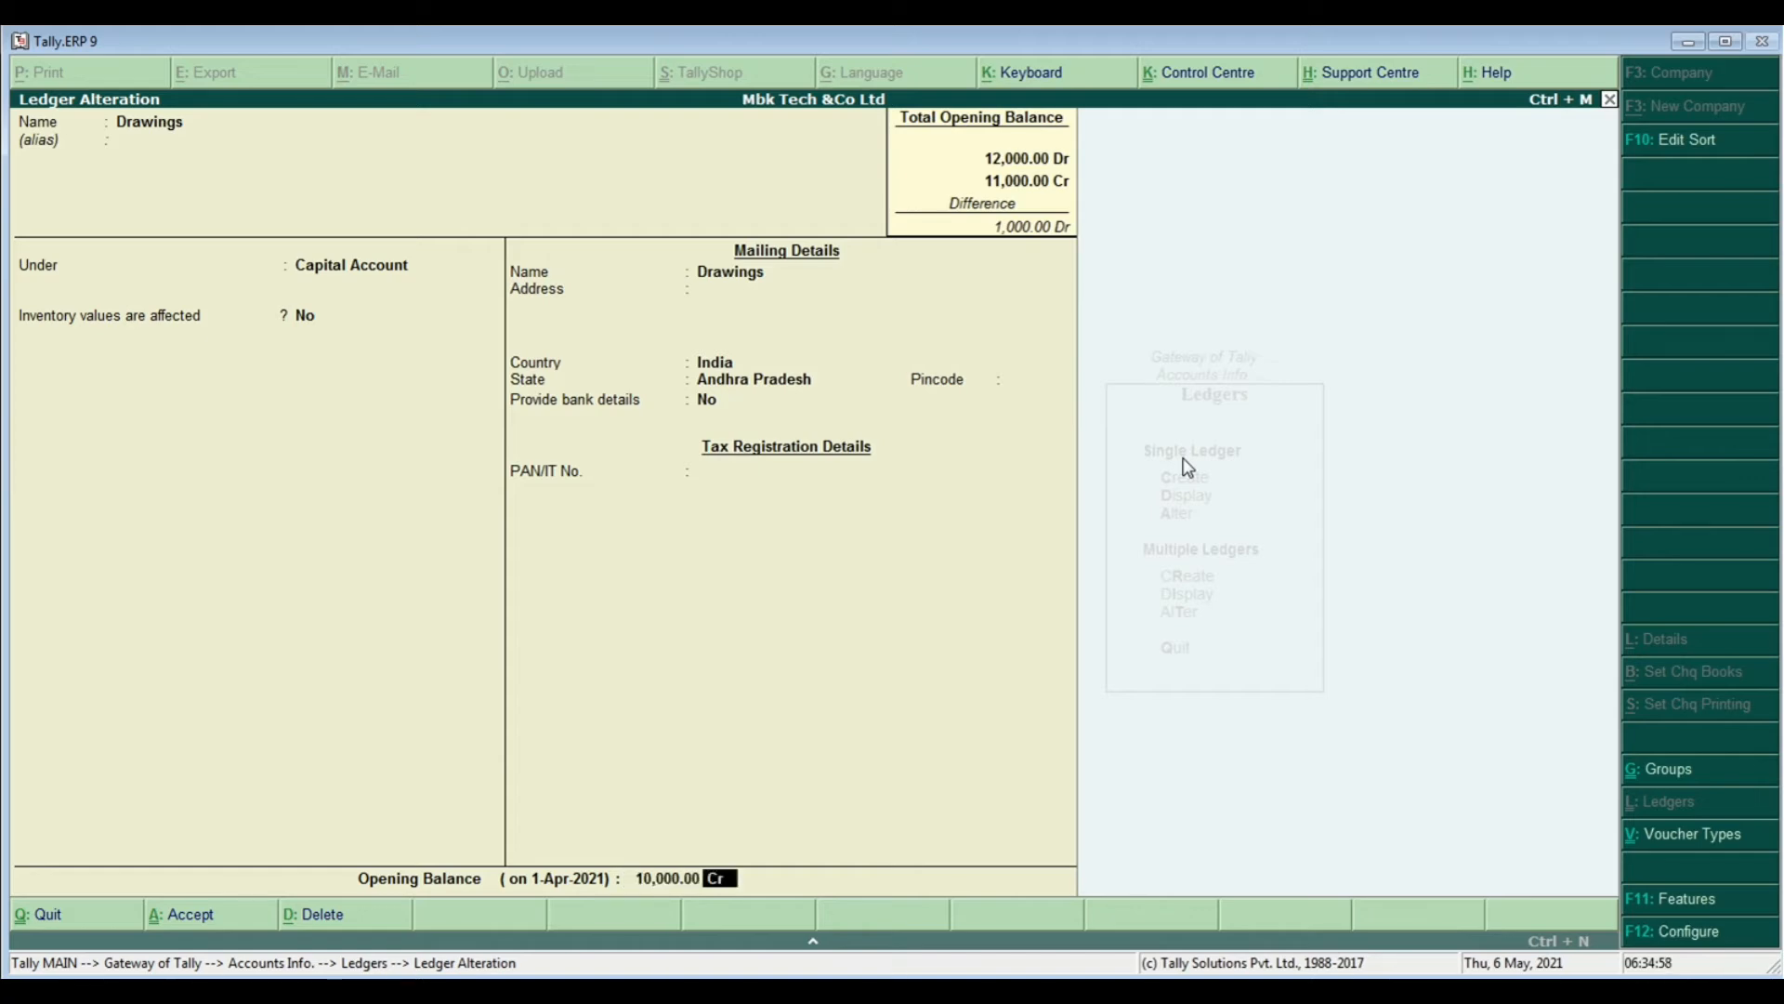
key("Return")
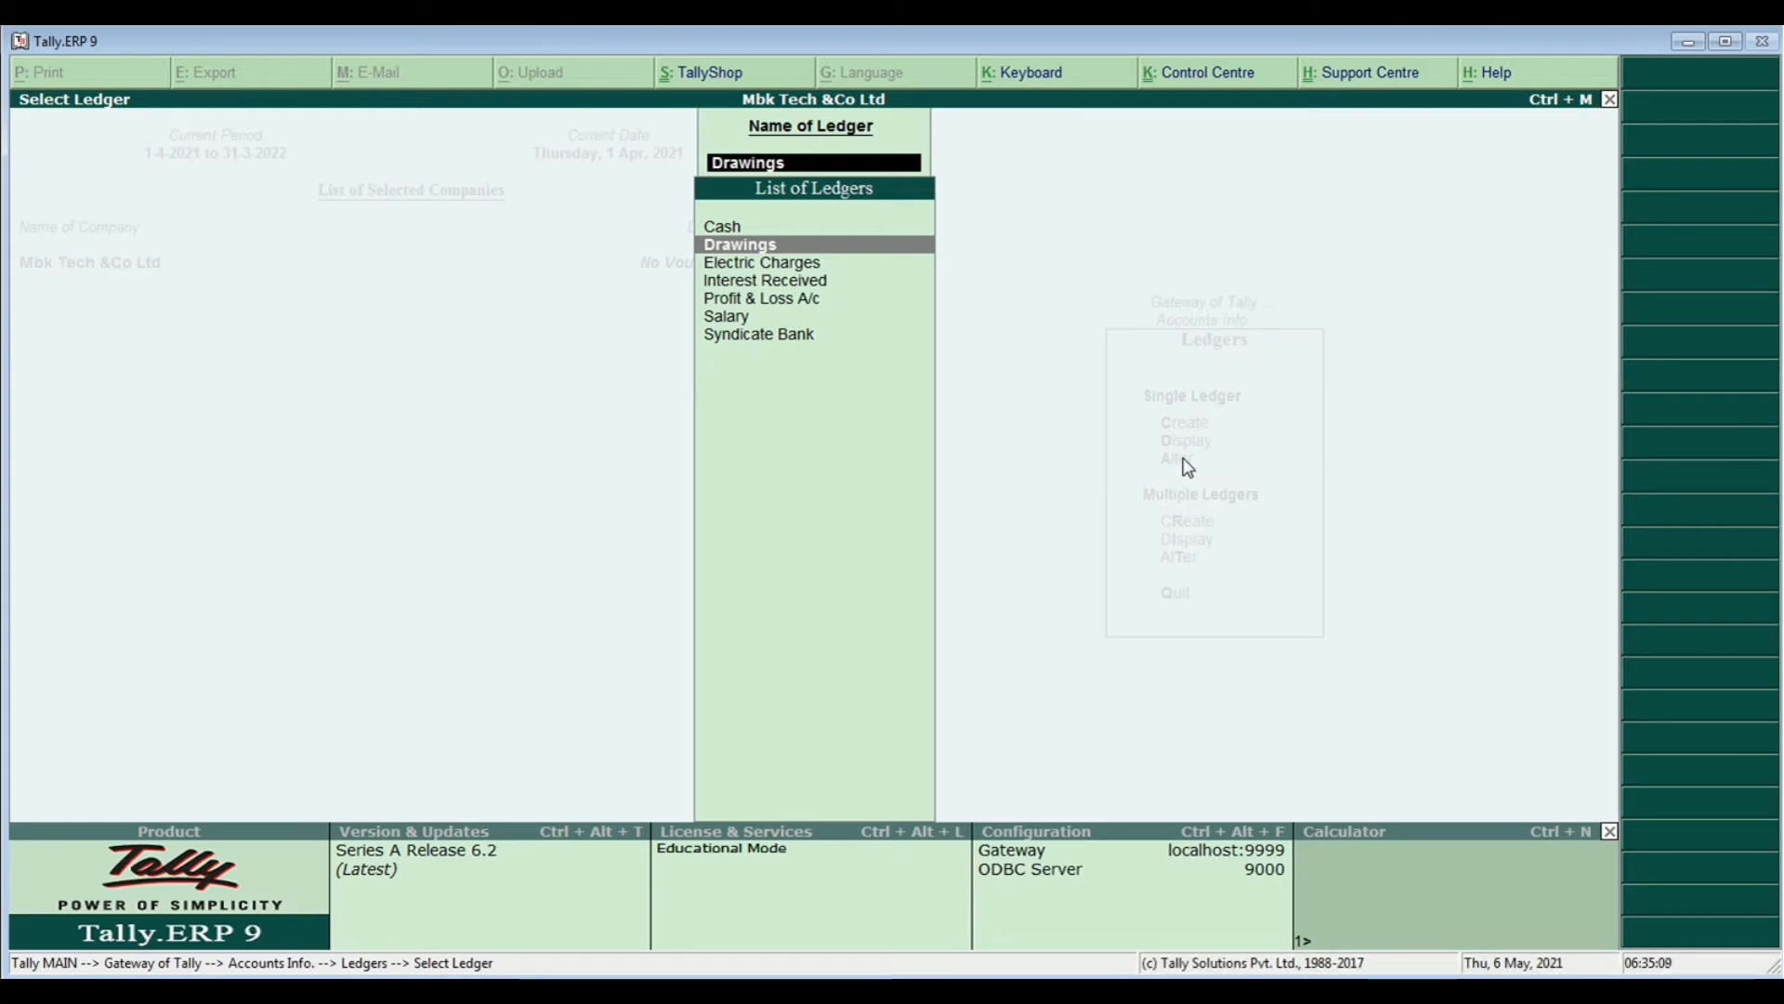
Open the Salary ledger for alteration from the list of ledgers
key("Down")
key("Down")
key("Down")
key("Down")
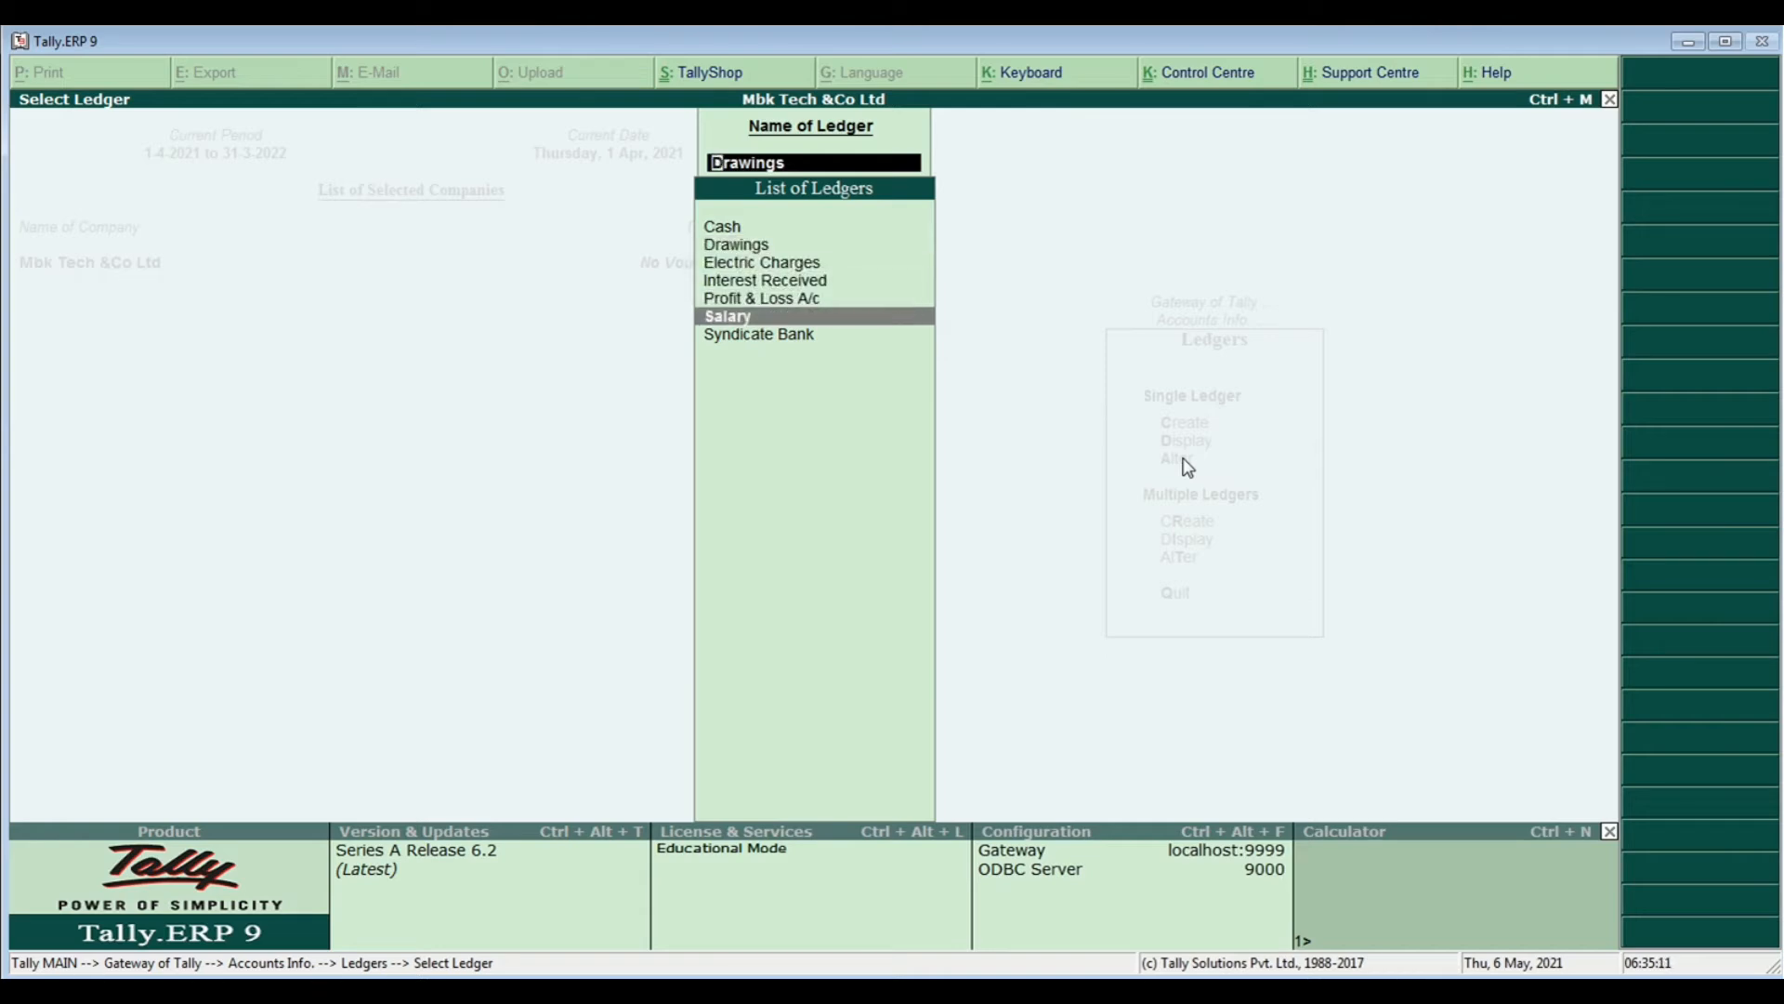
key("Return")
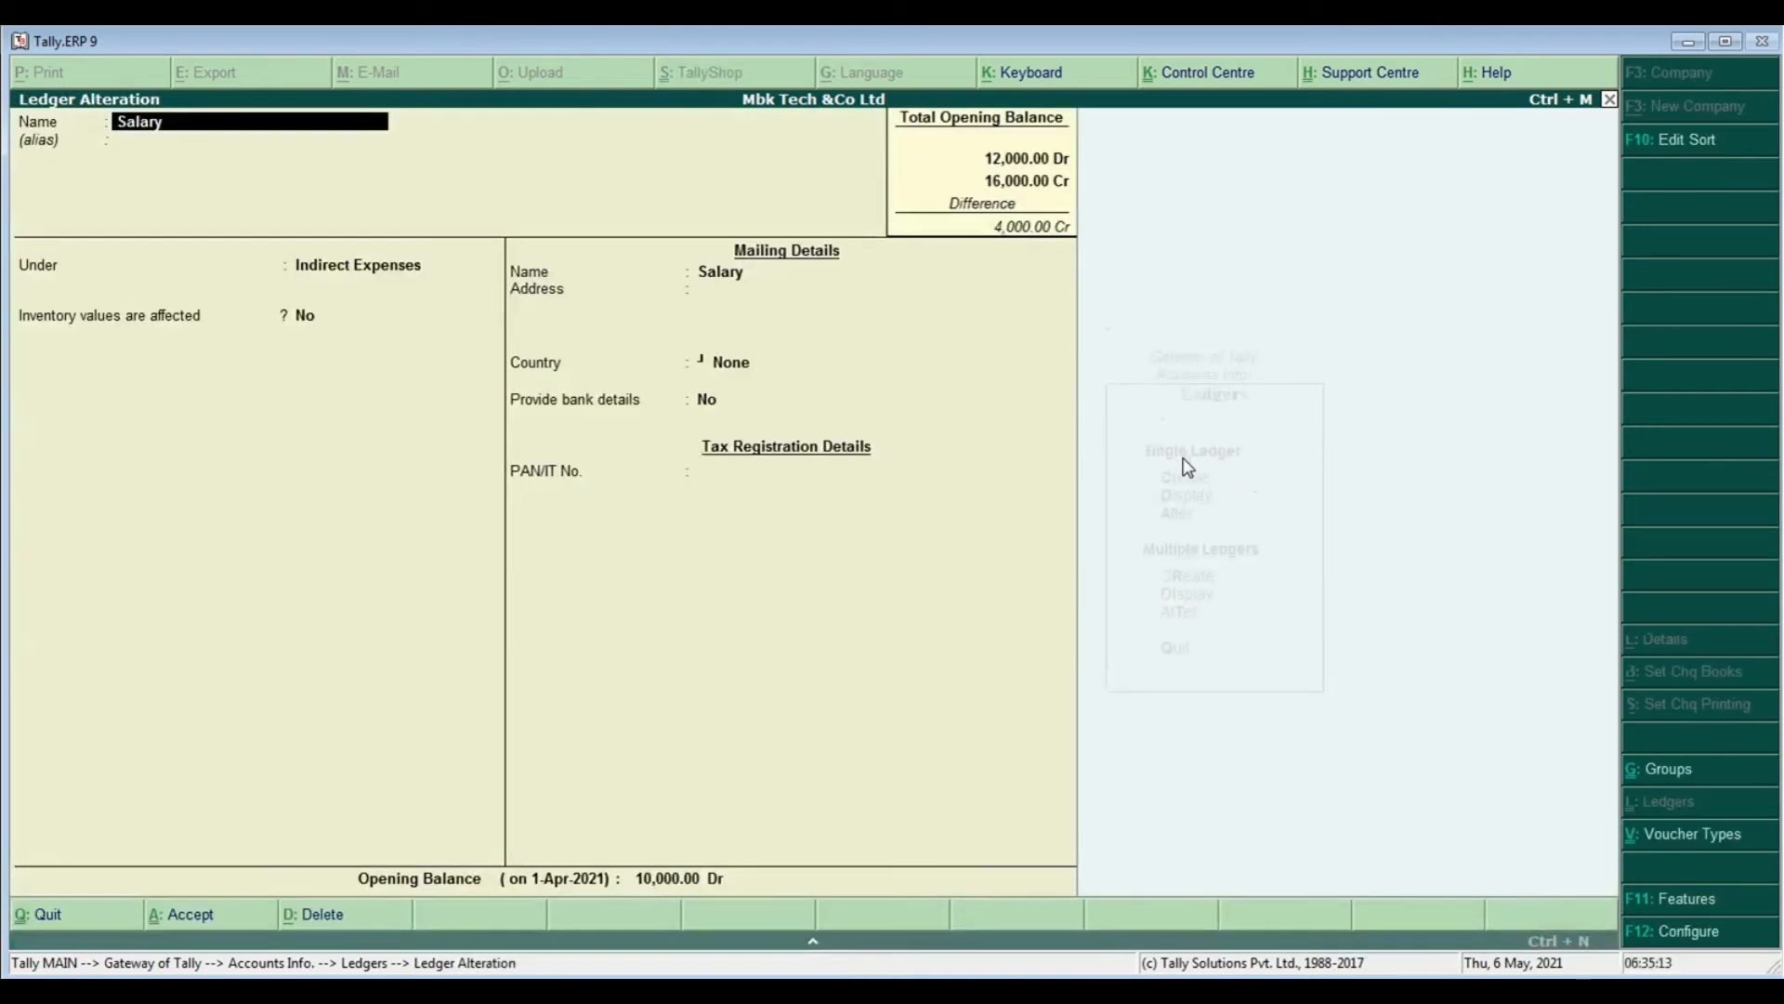
Keep Salary's other details, save it with an opening balance of 5,000 Dr, and return to the Ledgers menu
key("Return")
key("Return")
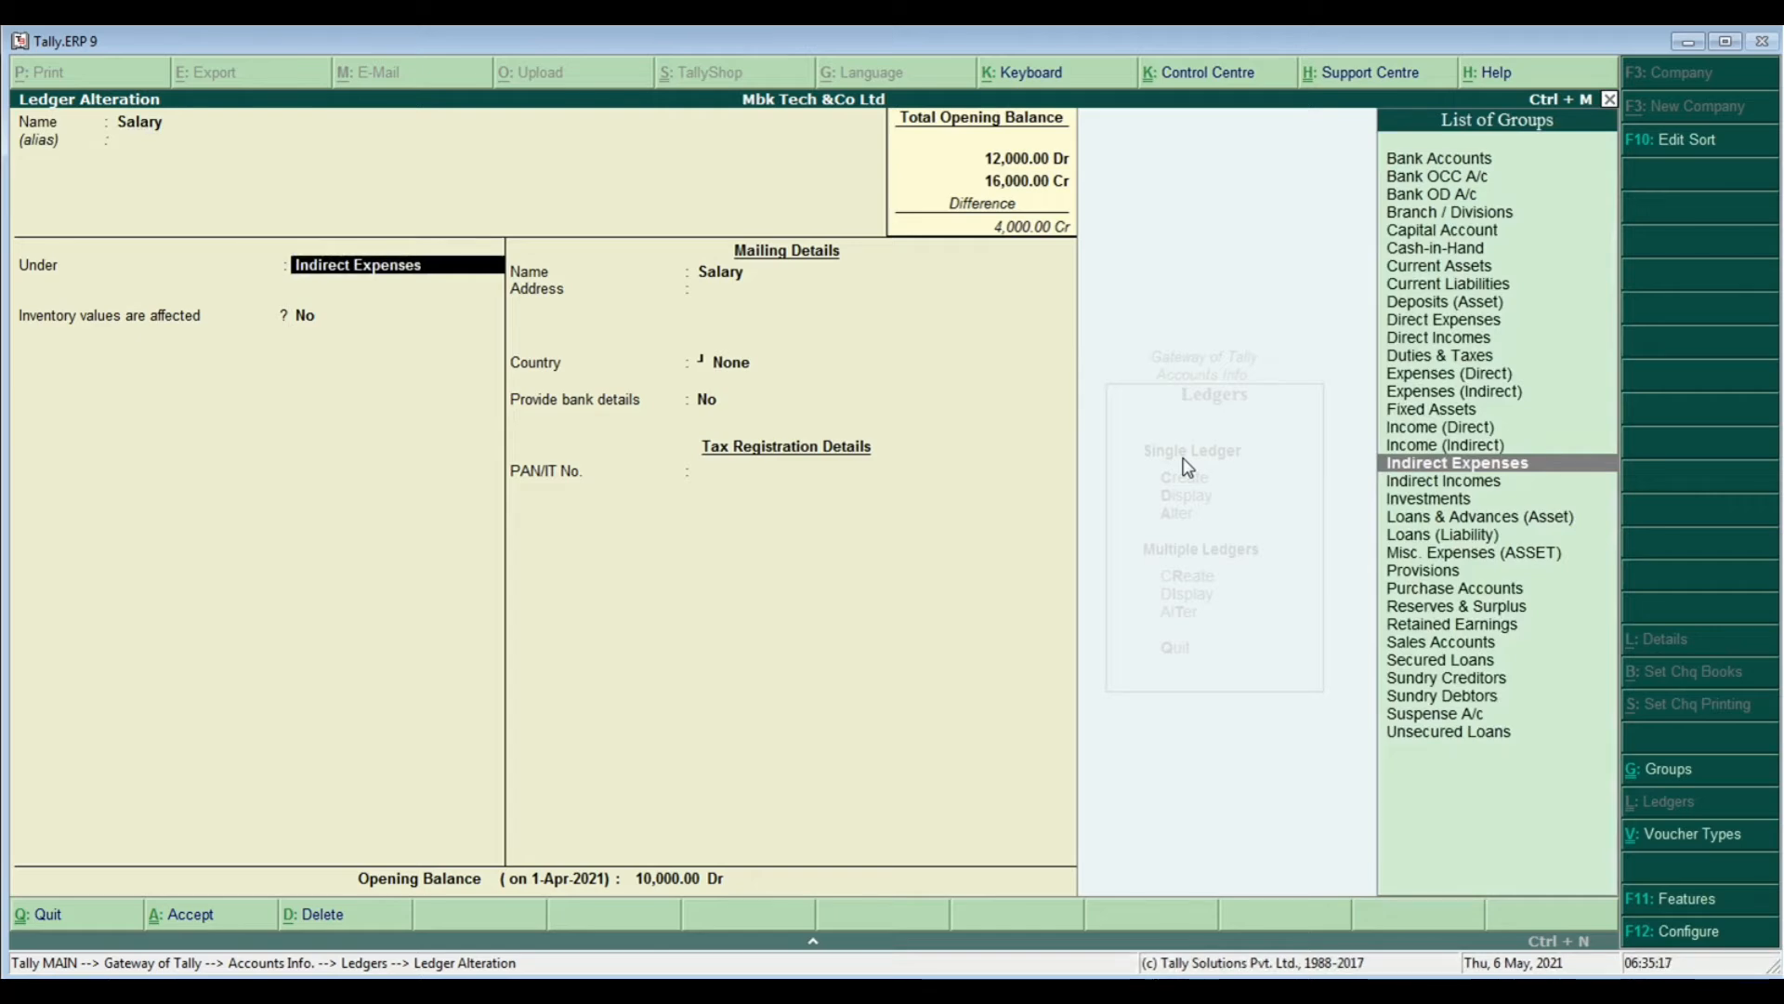
key("Return")
key("Return")
key("Return")
key("Return")
key("Return")
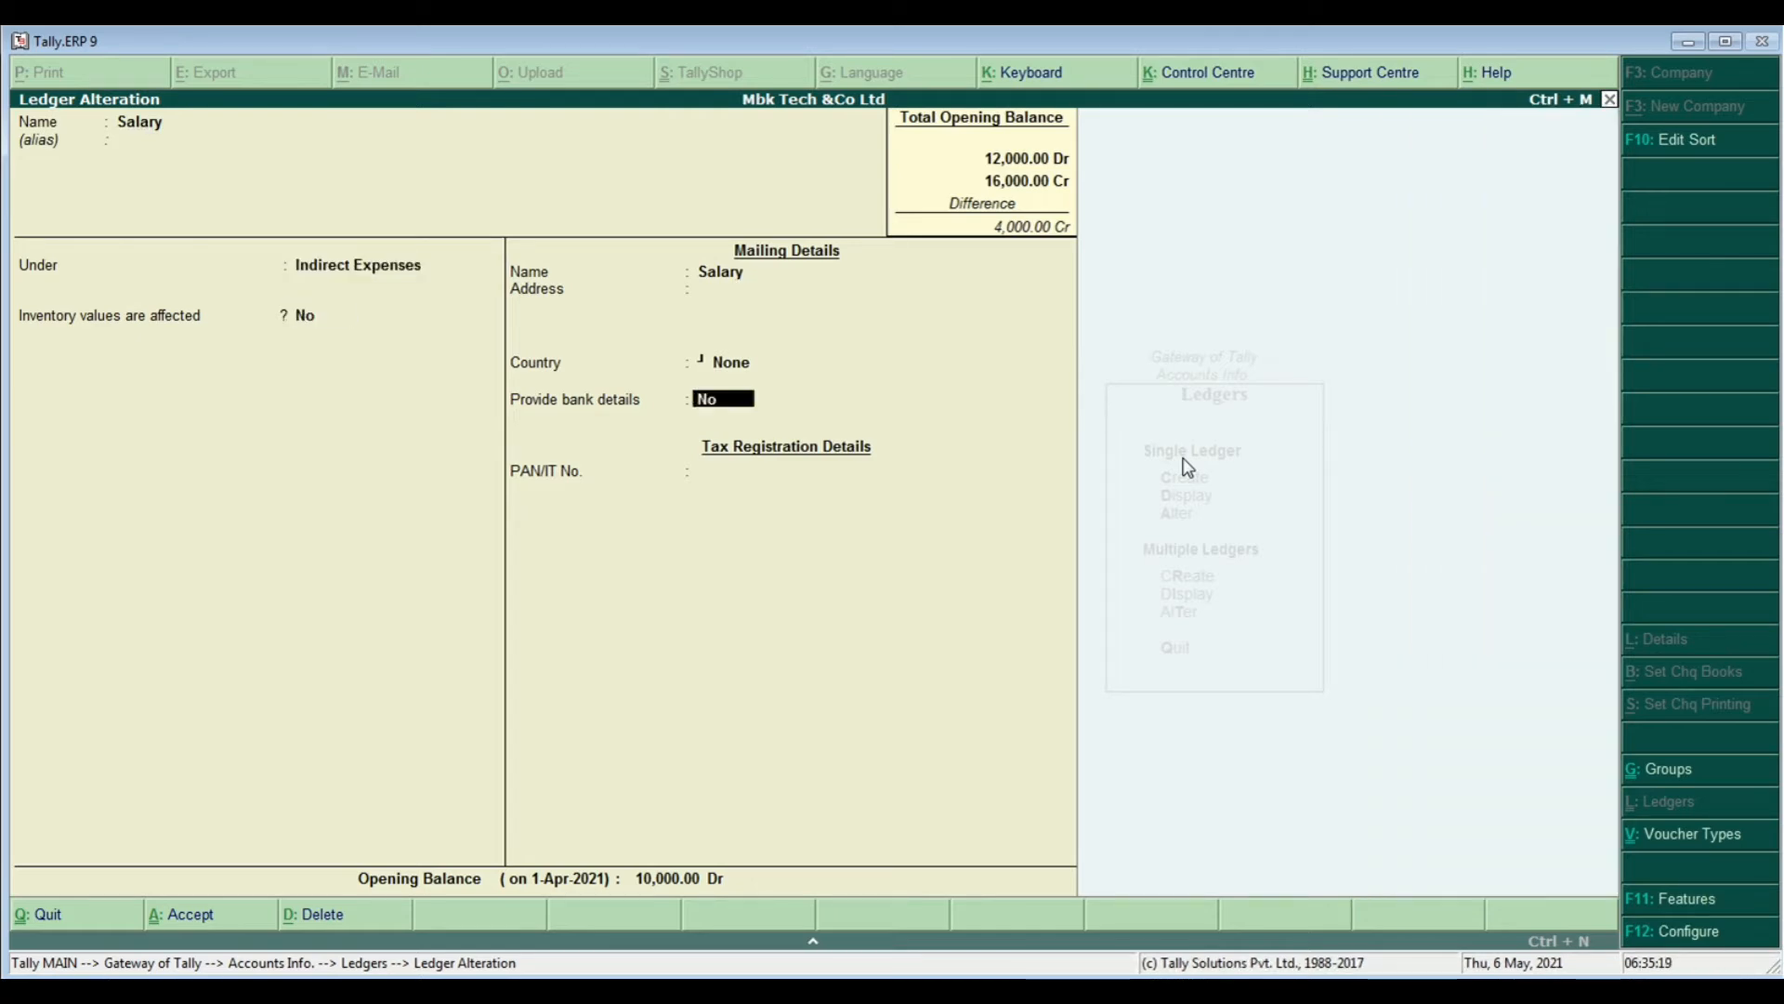
key("Return")
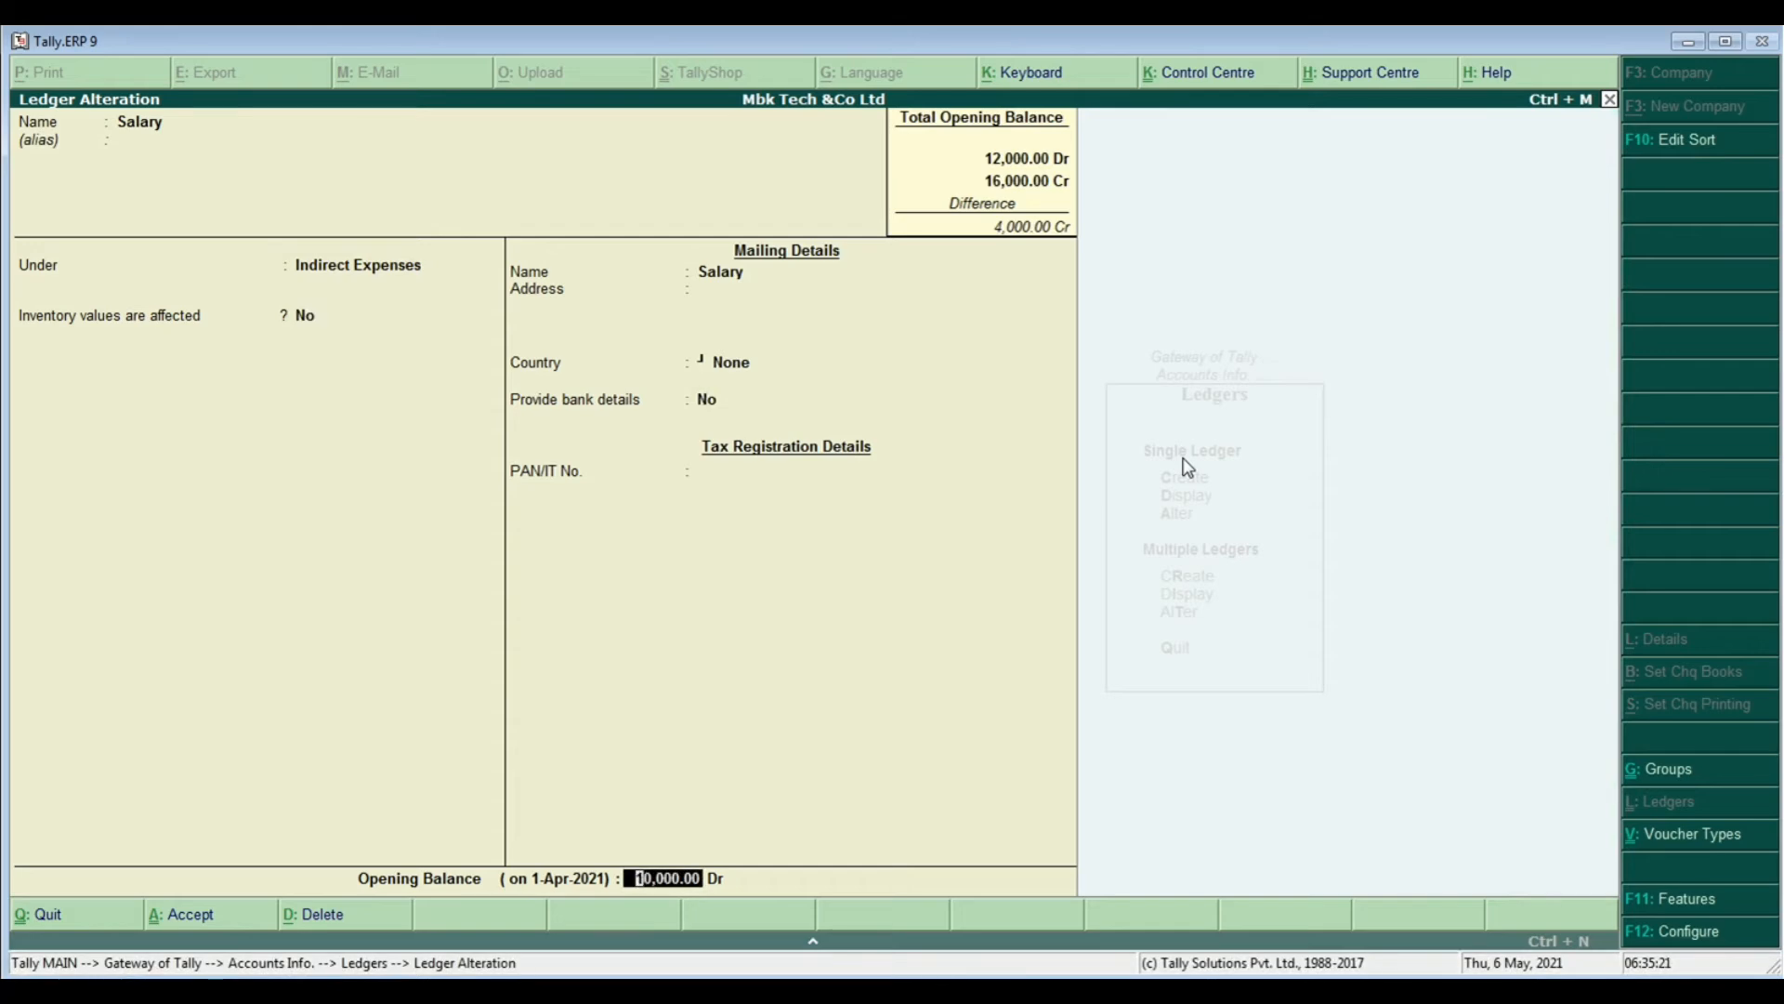
type("5,")
type("000")
key("Return")
key("Return")
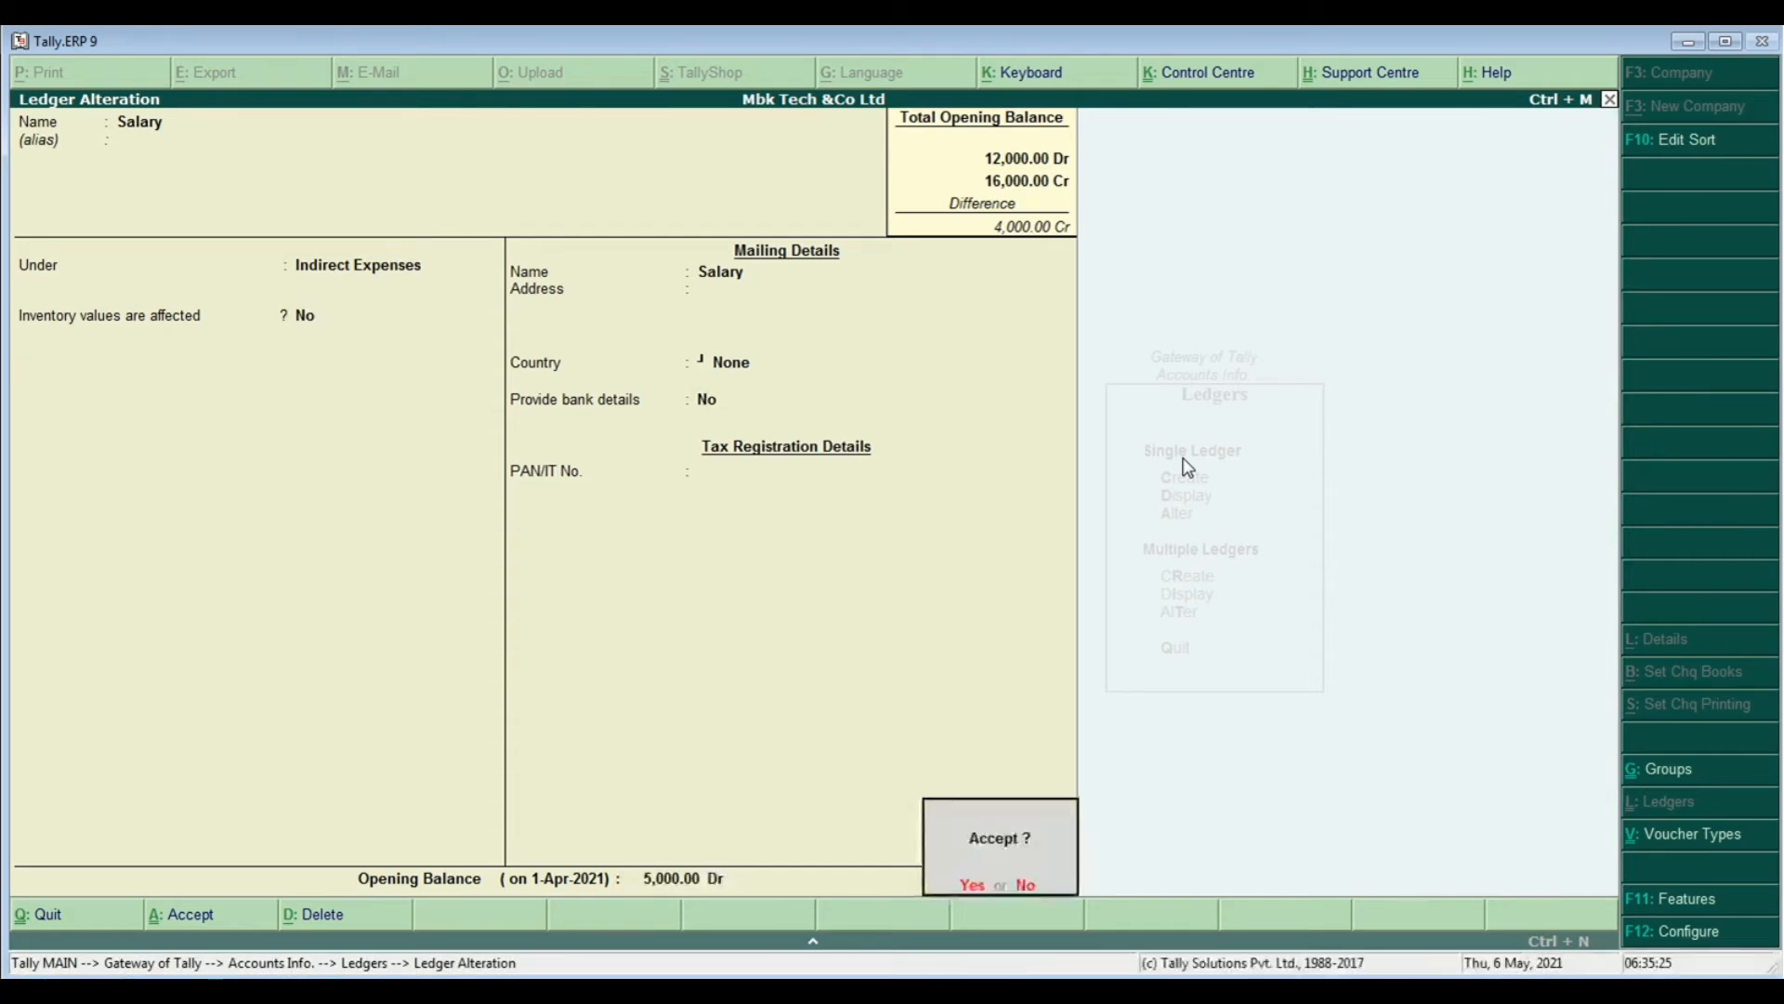
key("Return")
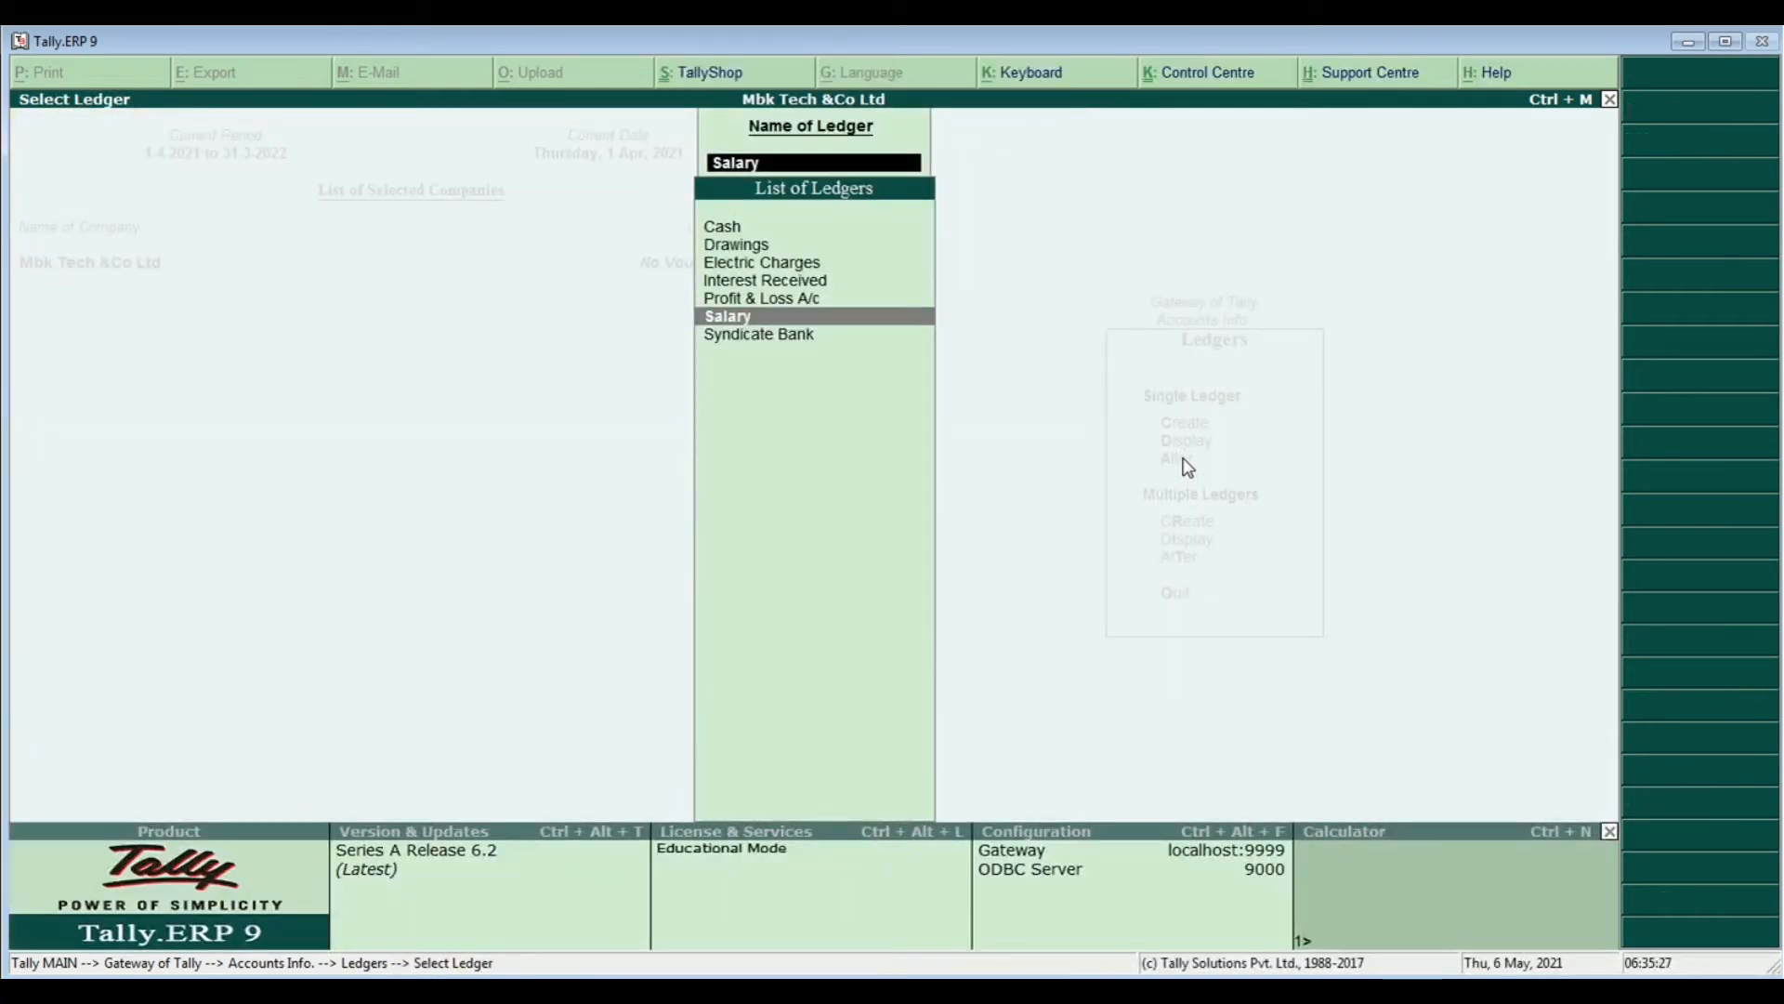
key("Escape")
key("Escape")
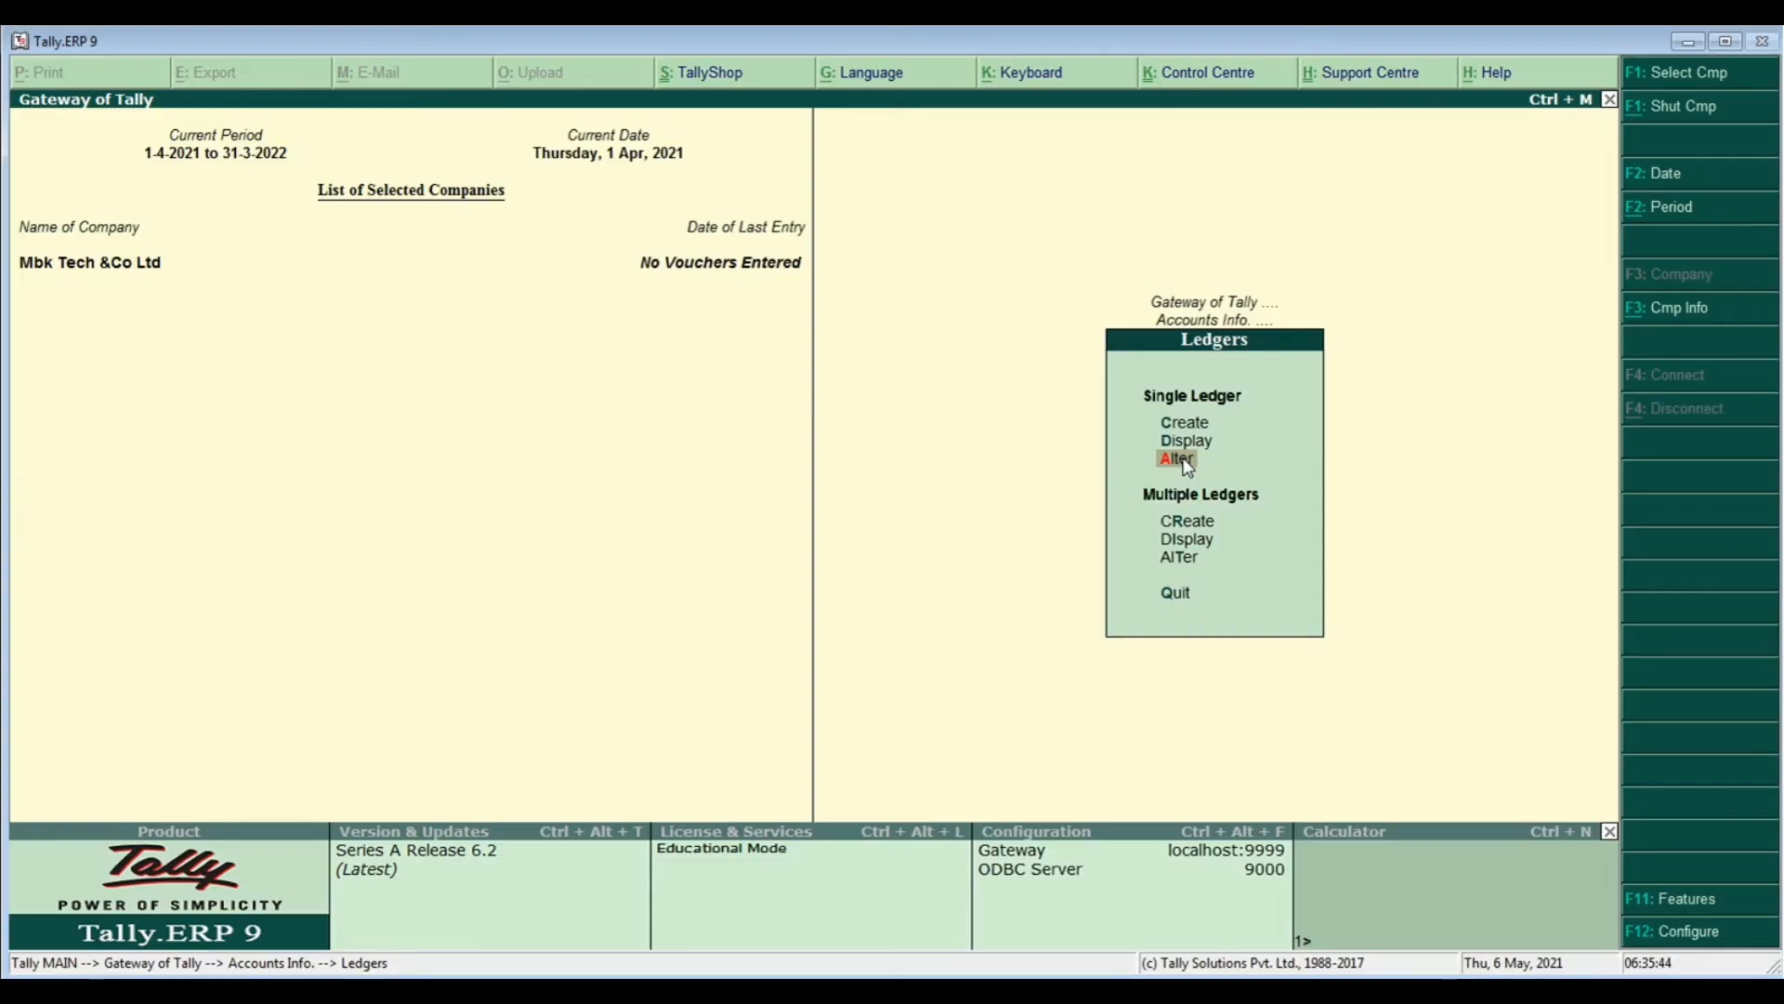
Open the Drawings ledger for alteration and delete it, confirming the deletion
left_click(1184, 461)
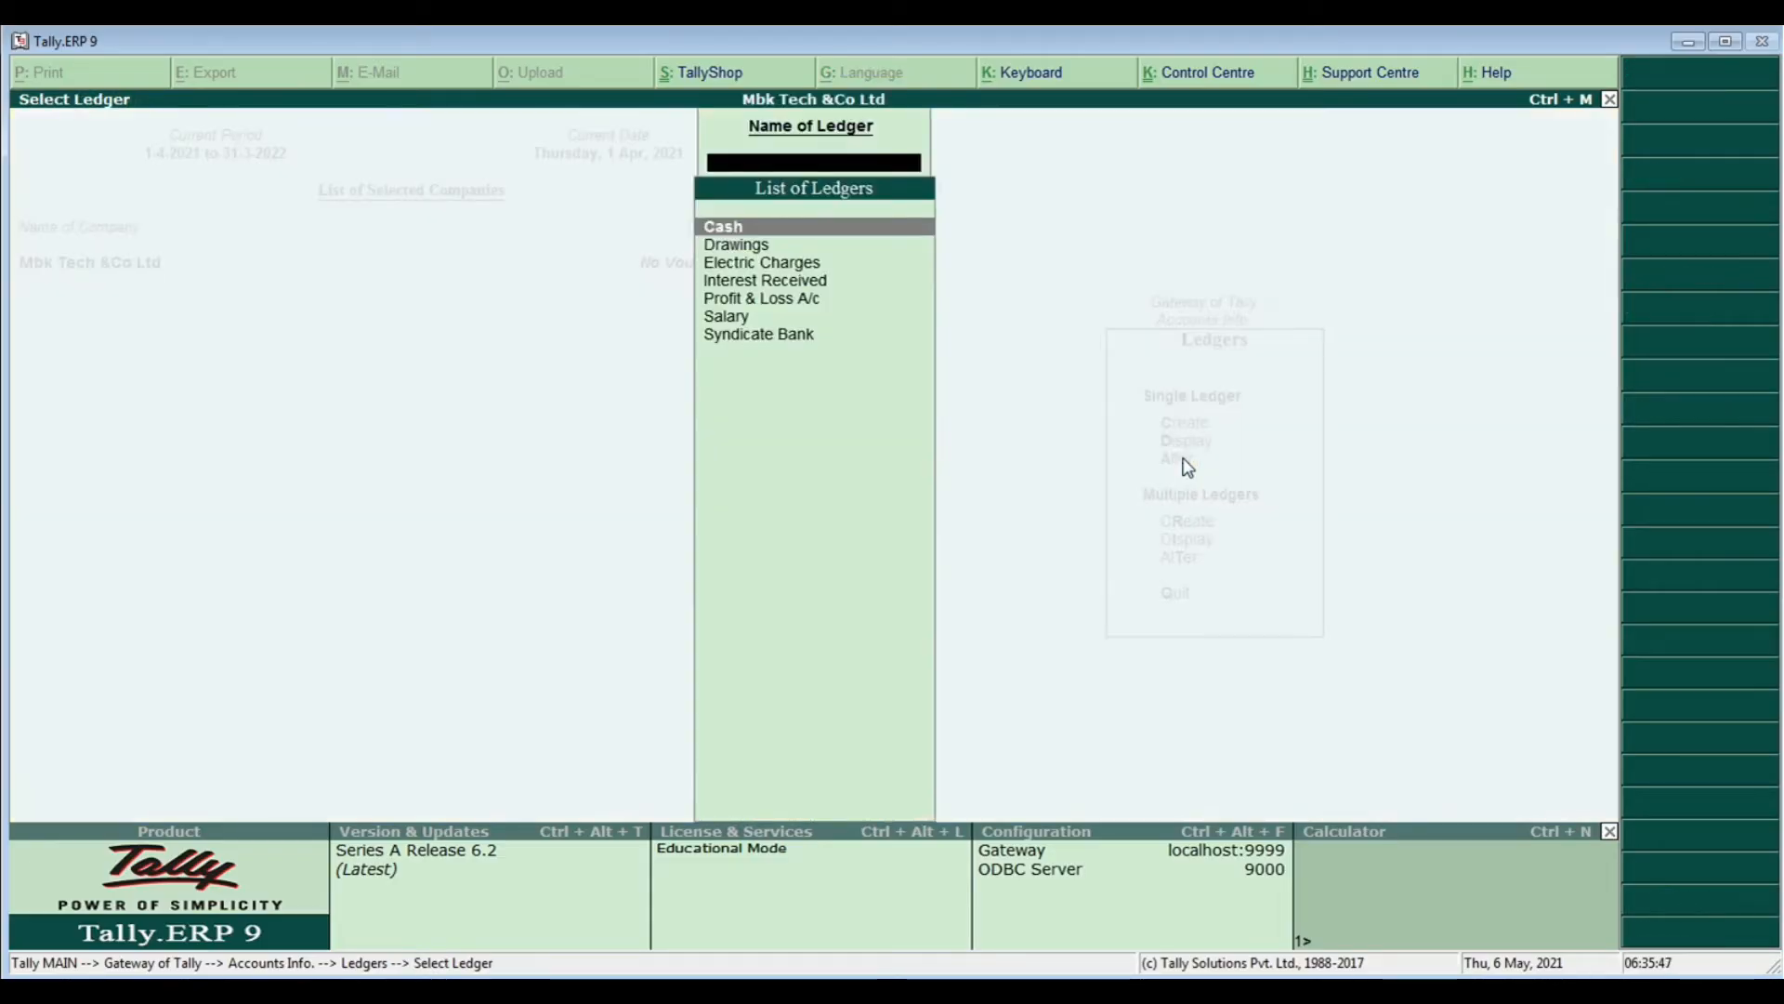
key("Down")
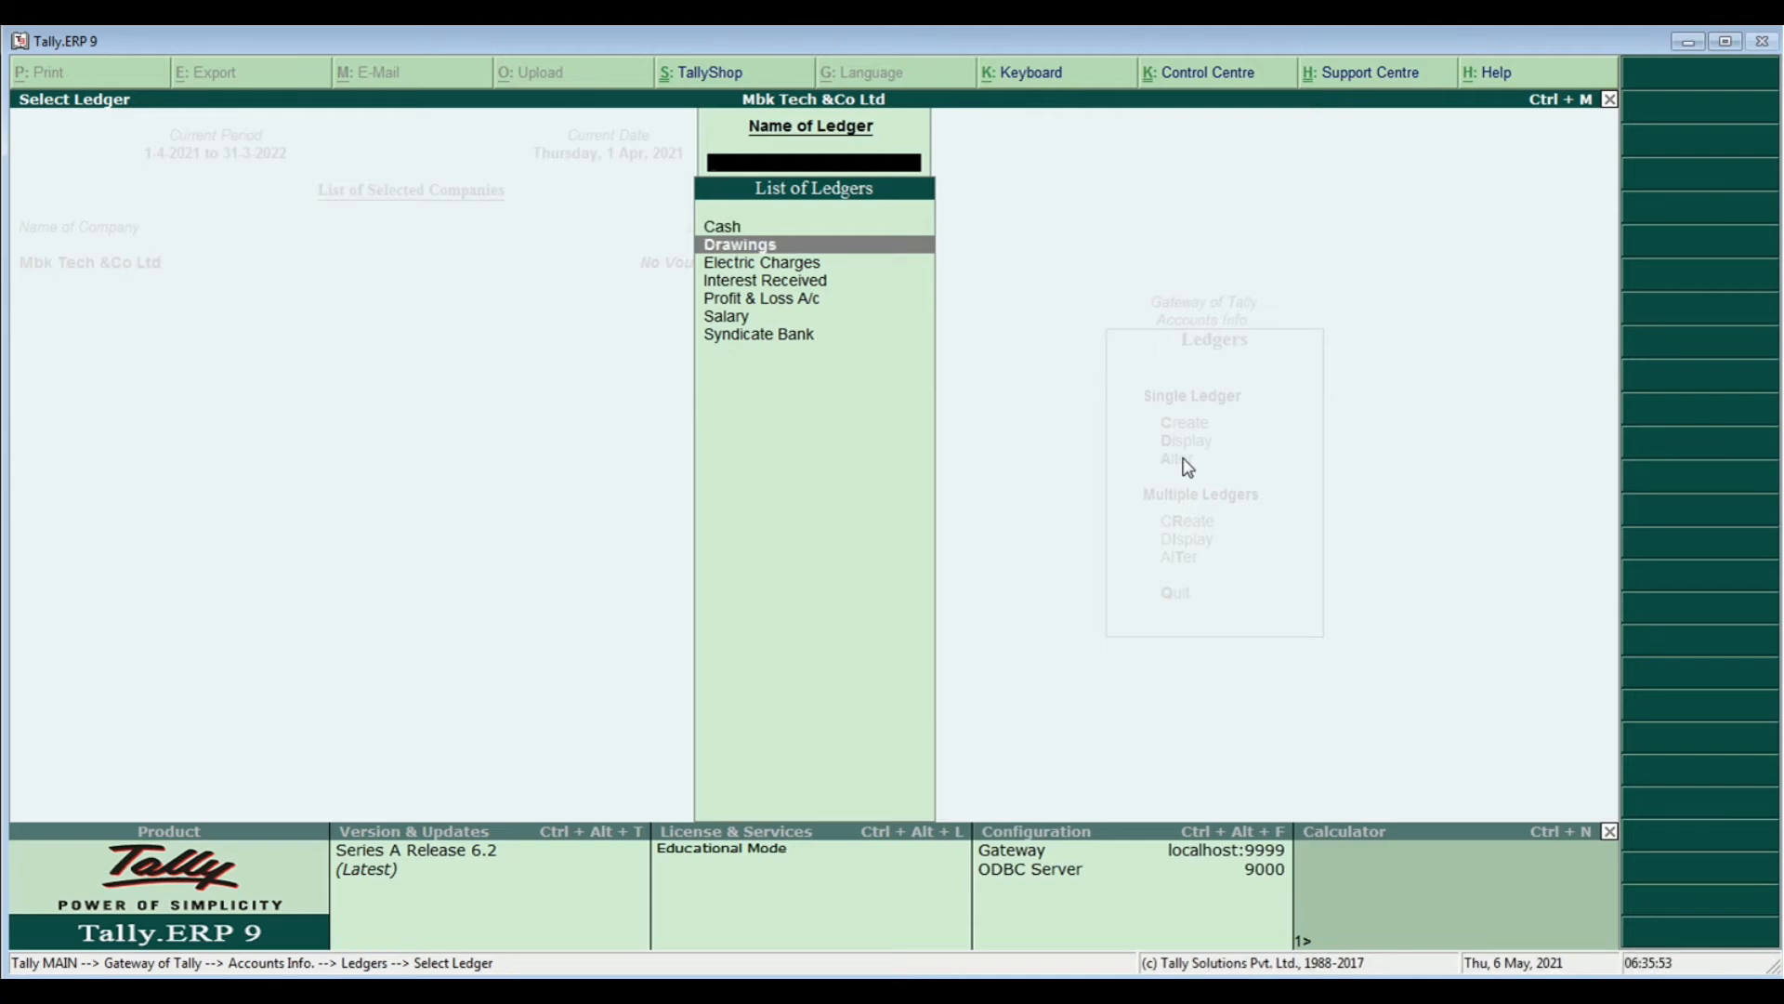
key("Return")
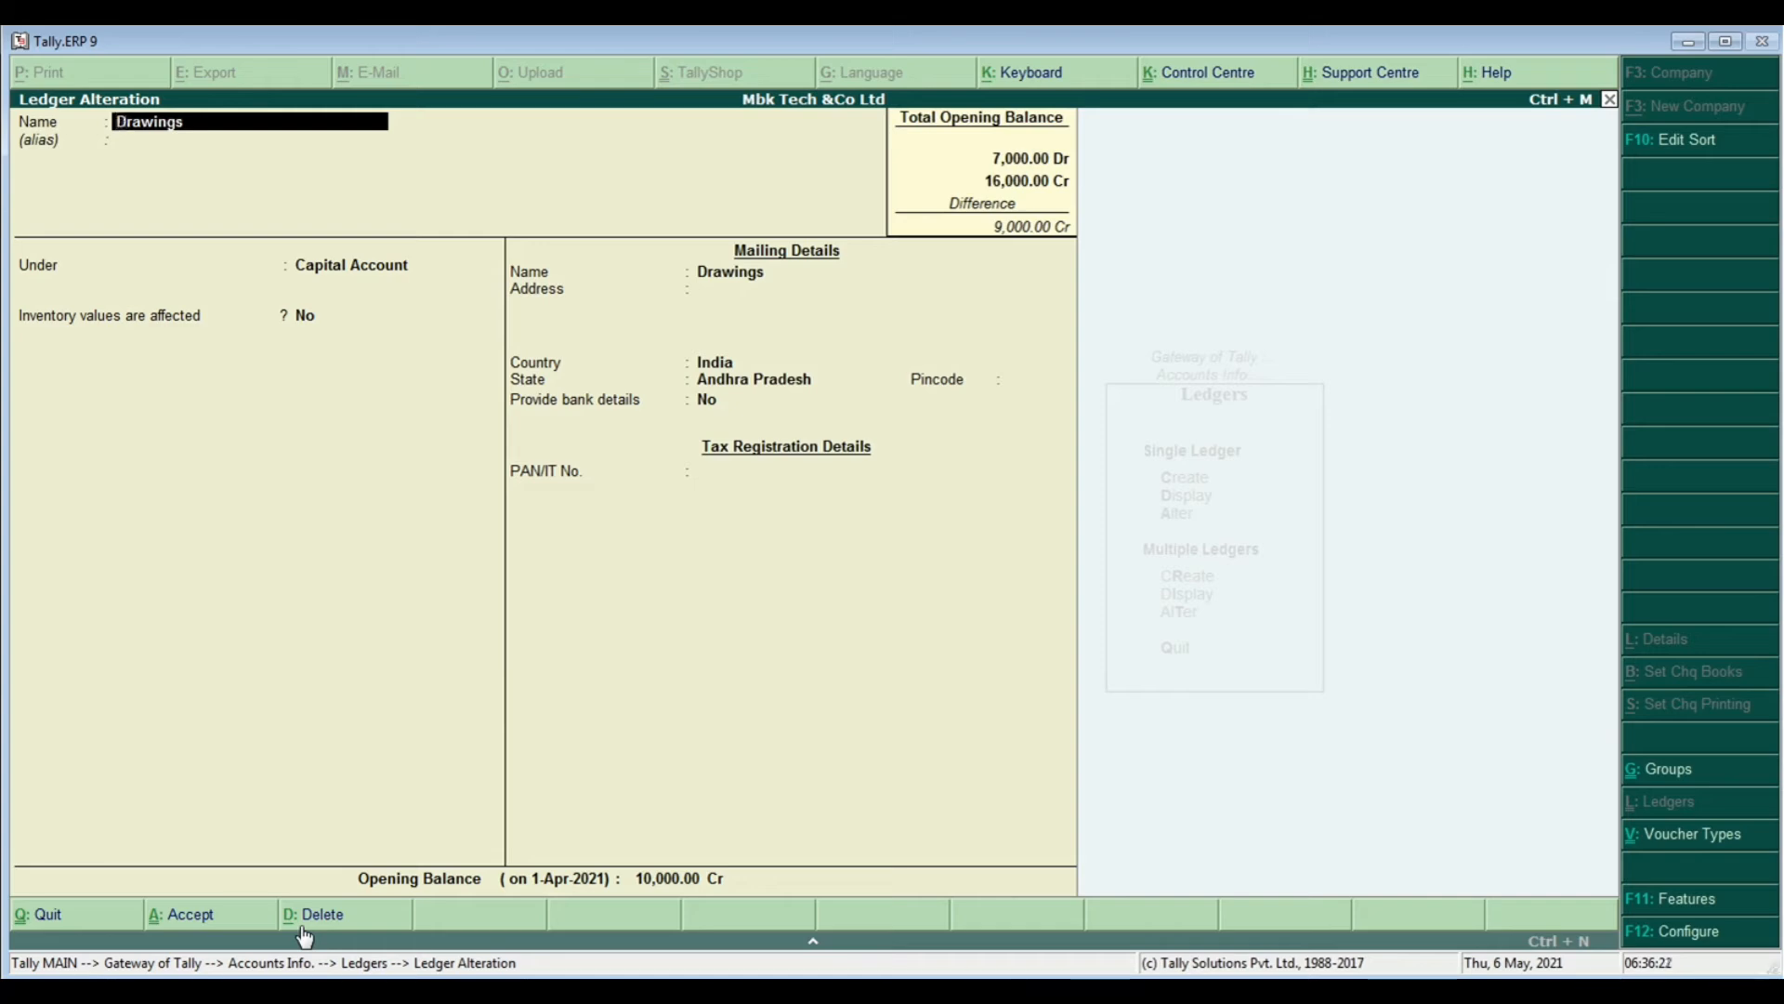
key("alt+d")
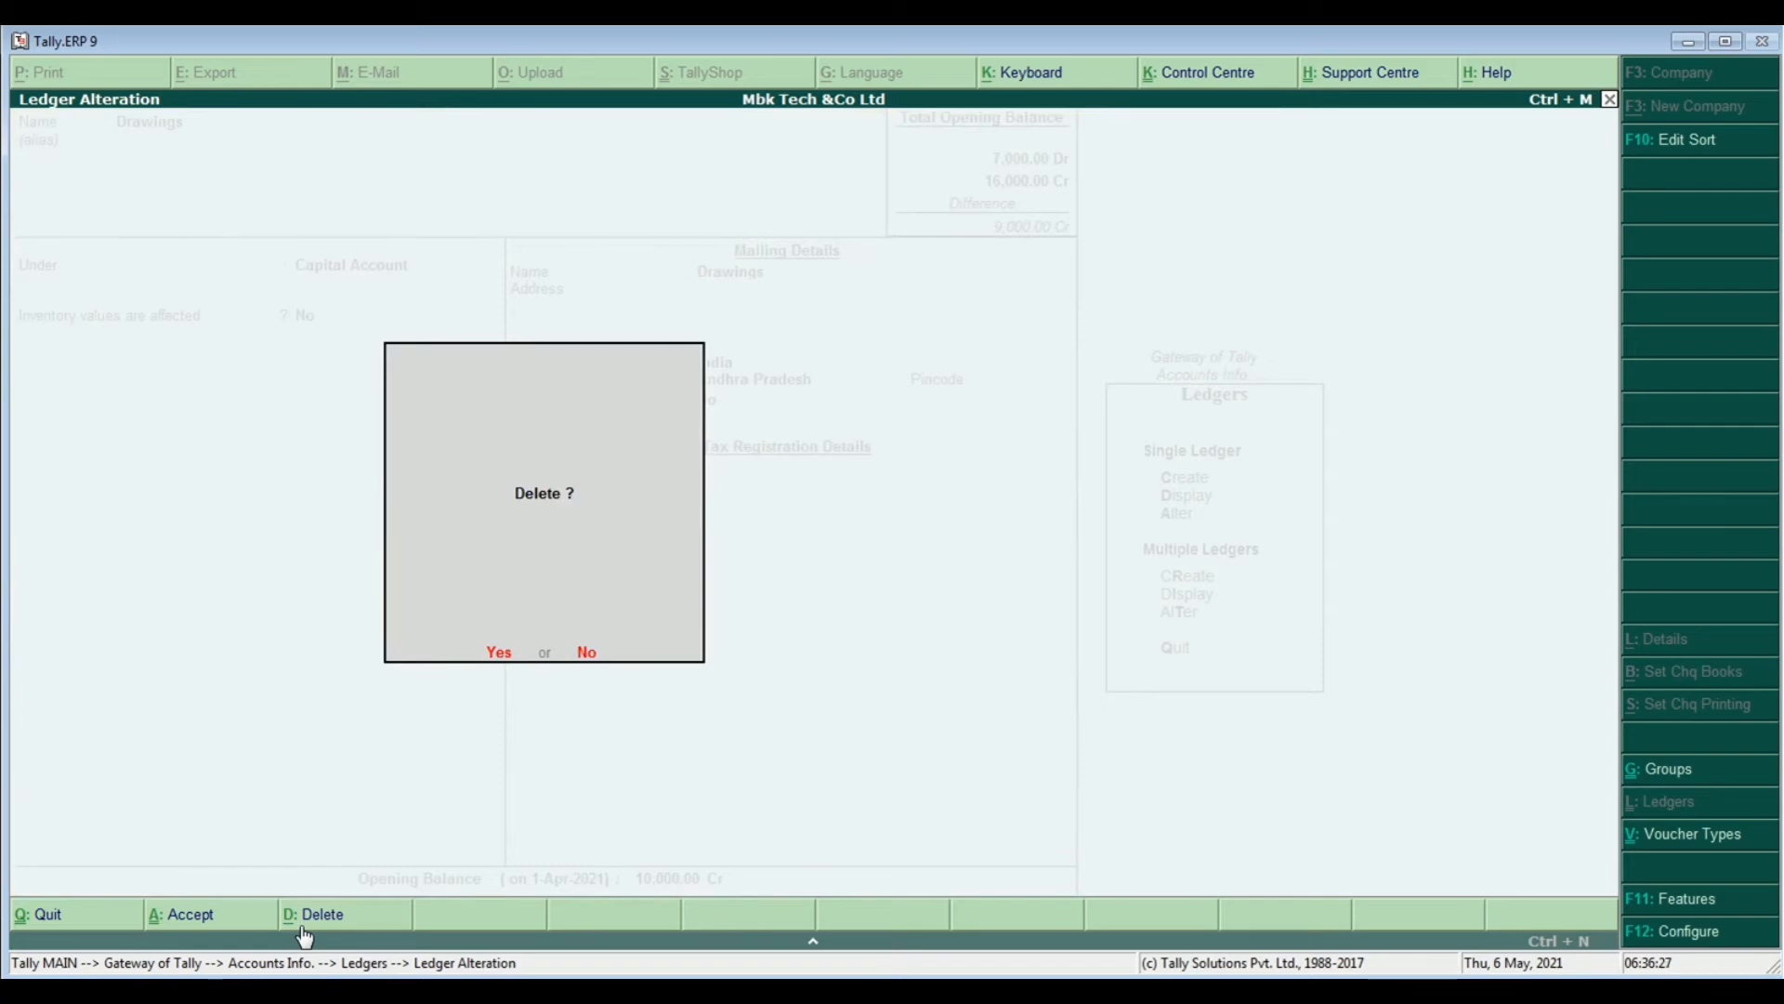
key("y")
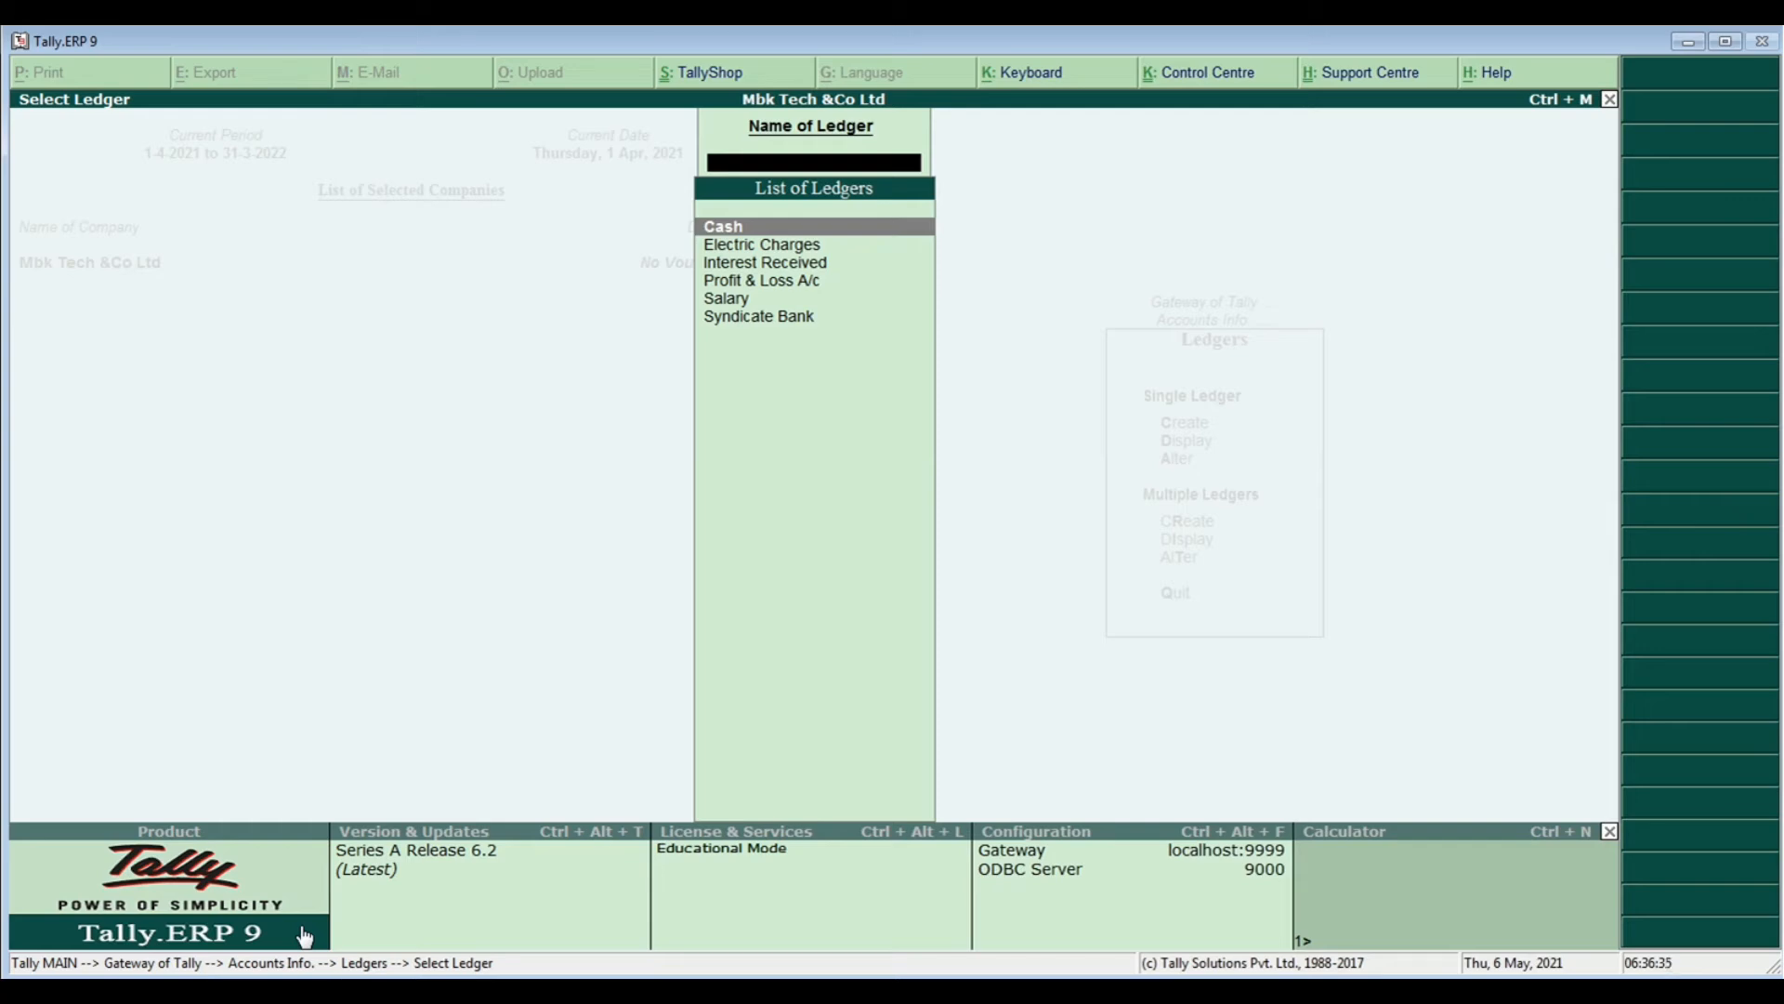
Open the Salary ledger for alteration, delete it with confirmation, and return to the Ledgers menu
key("Down")
key("Down")
key("Down")
key("Down")
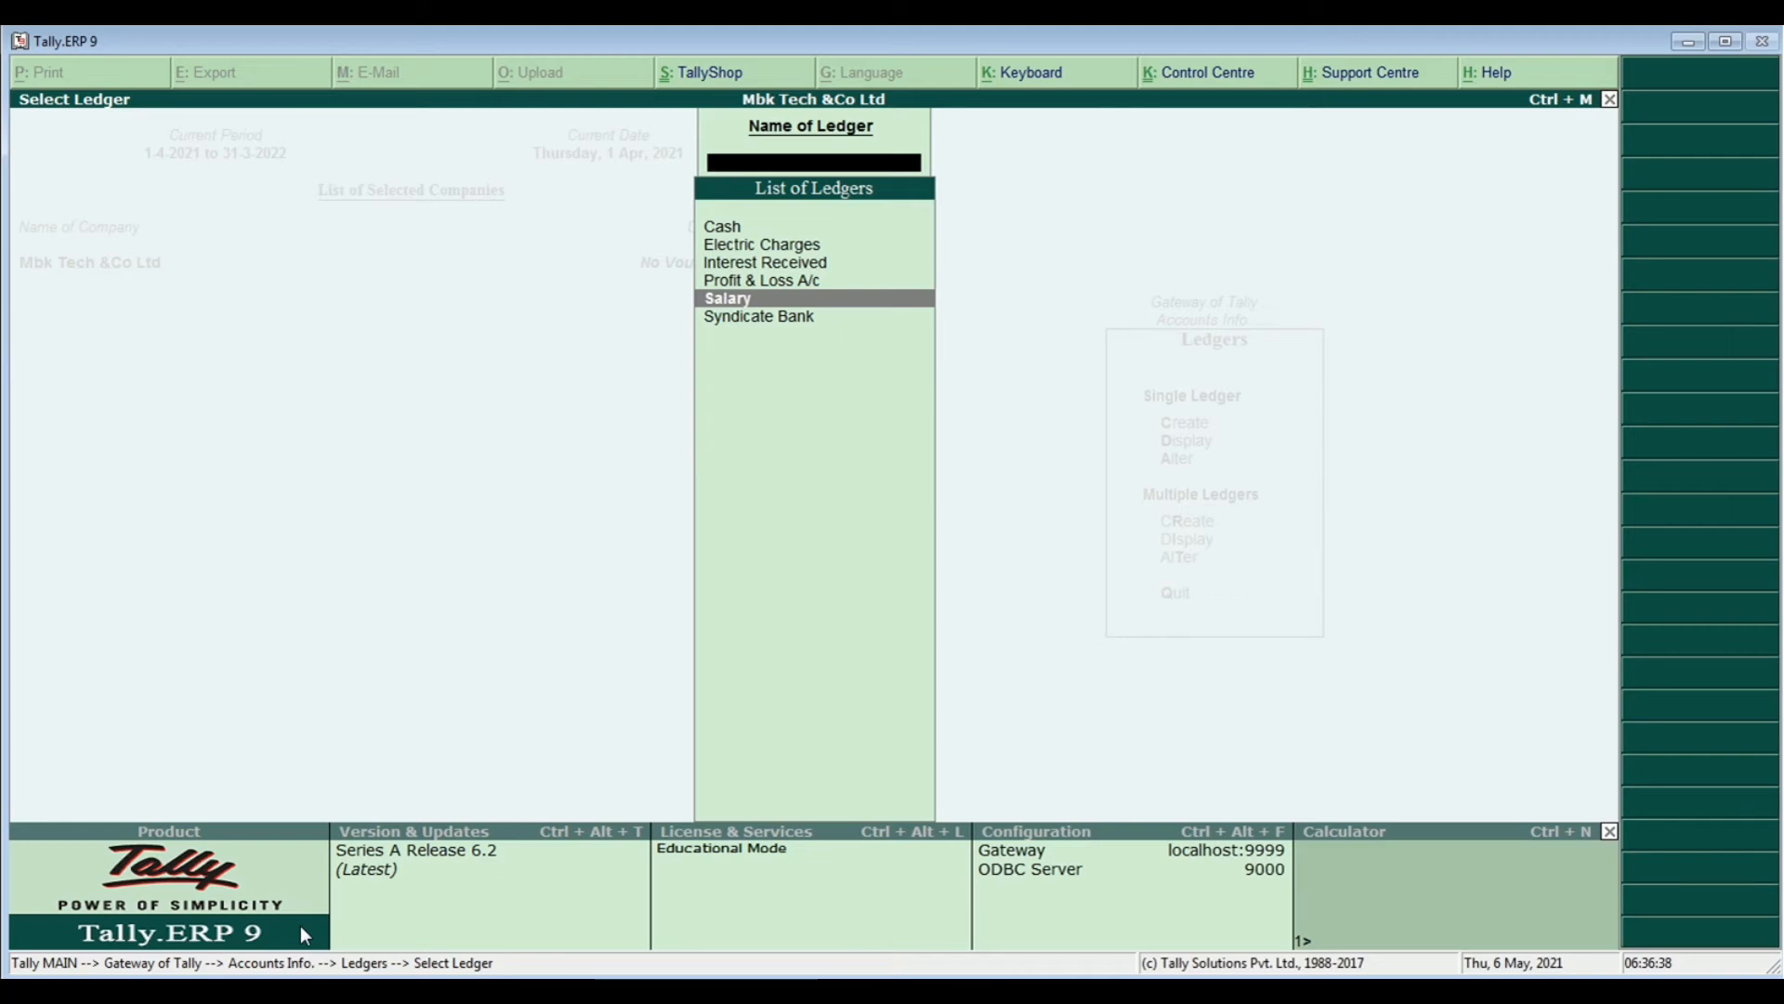
key("Return")
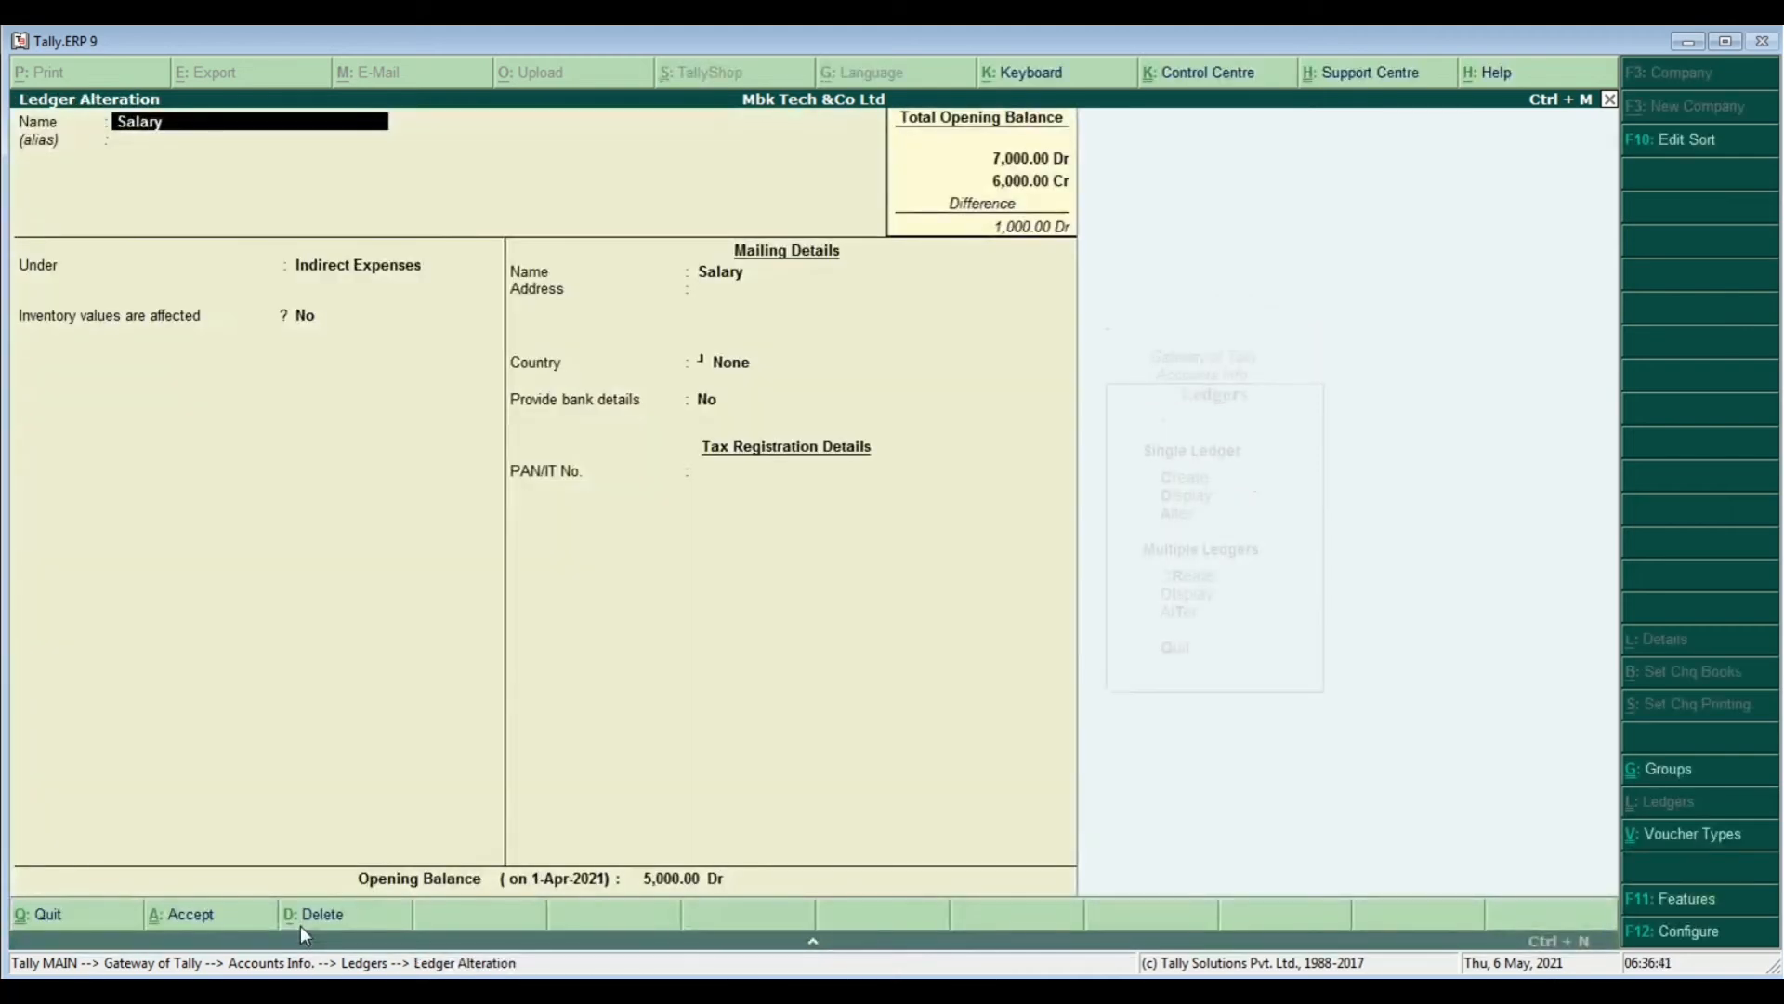
key("alt+d")
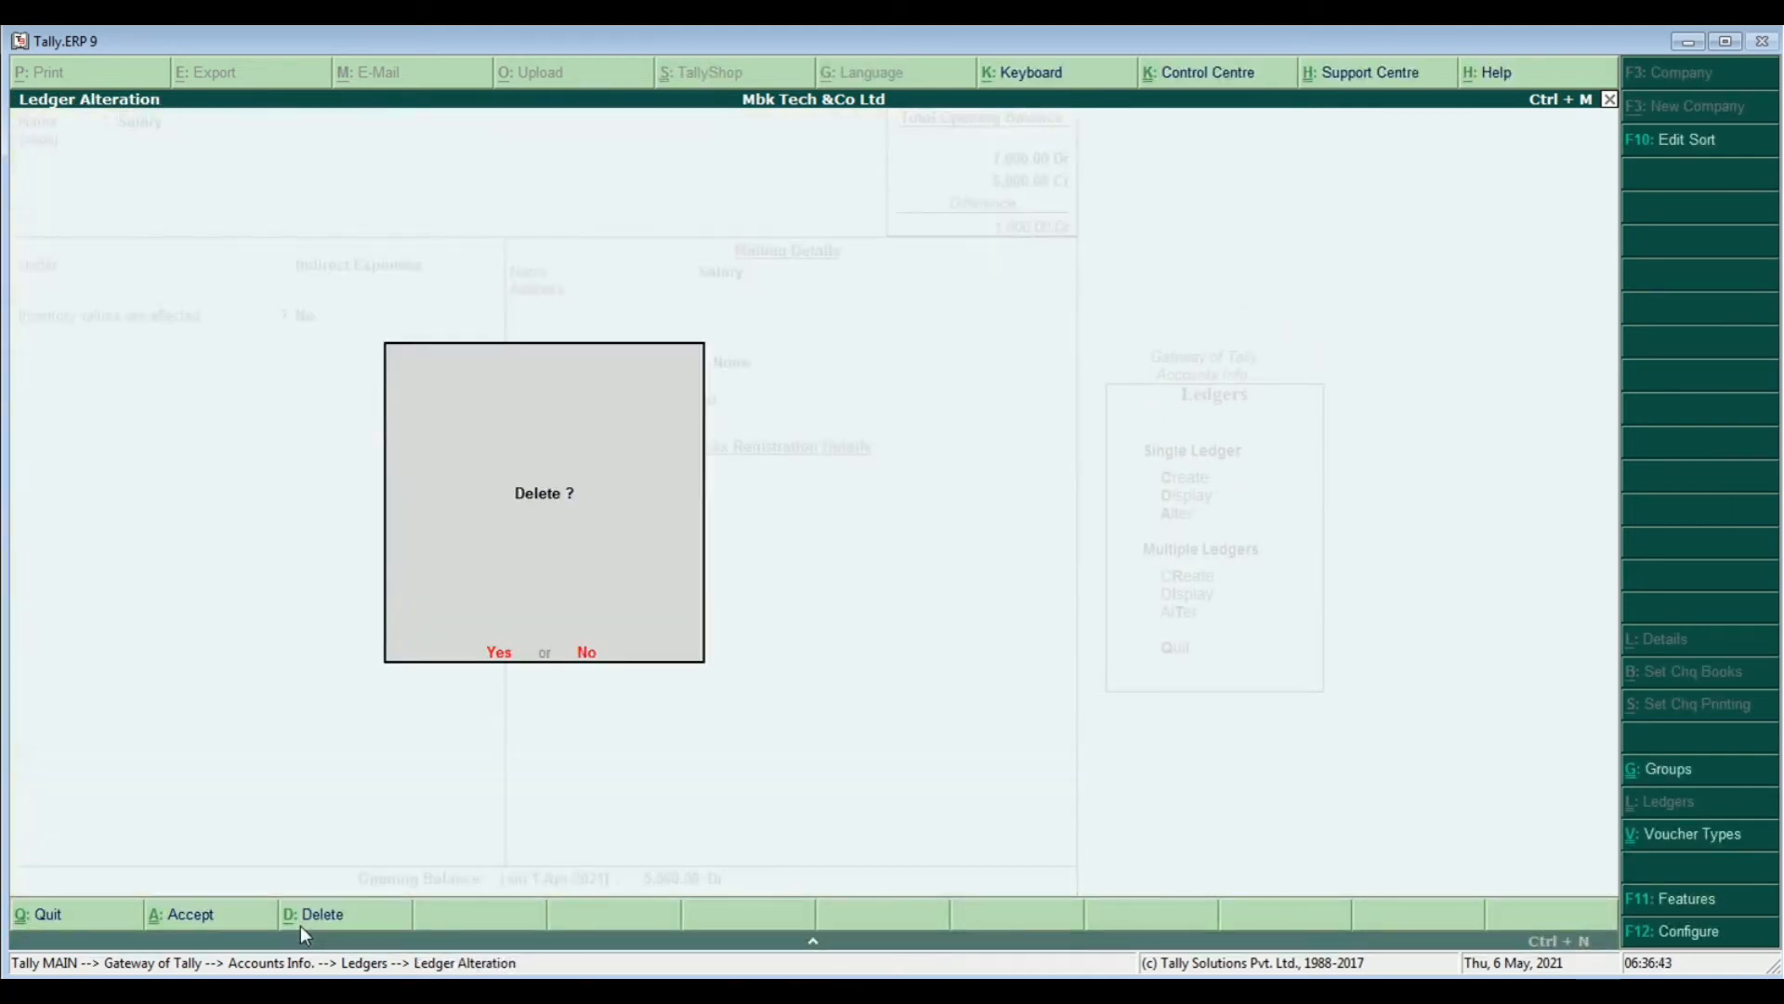
key("y")
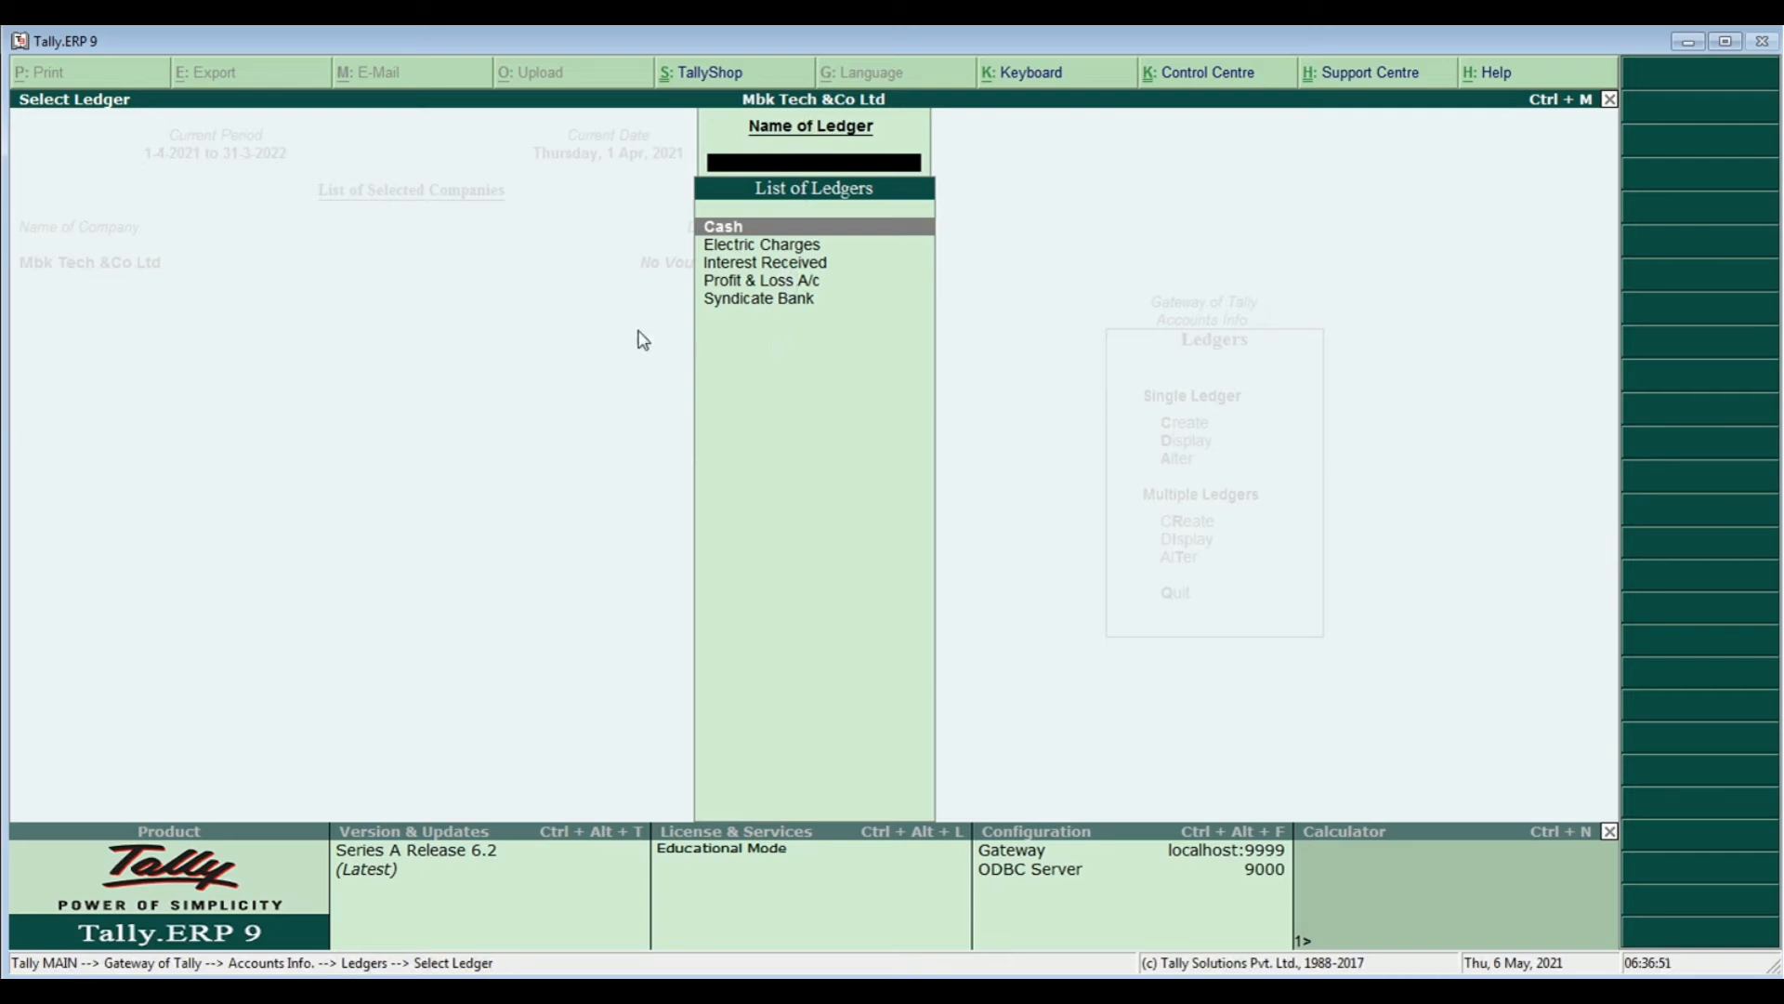
key("Escape")
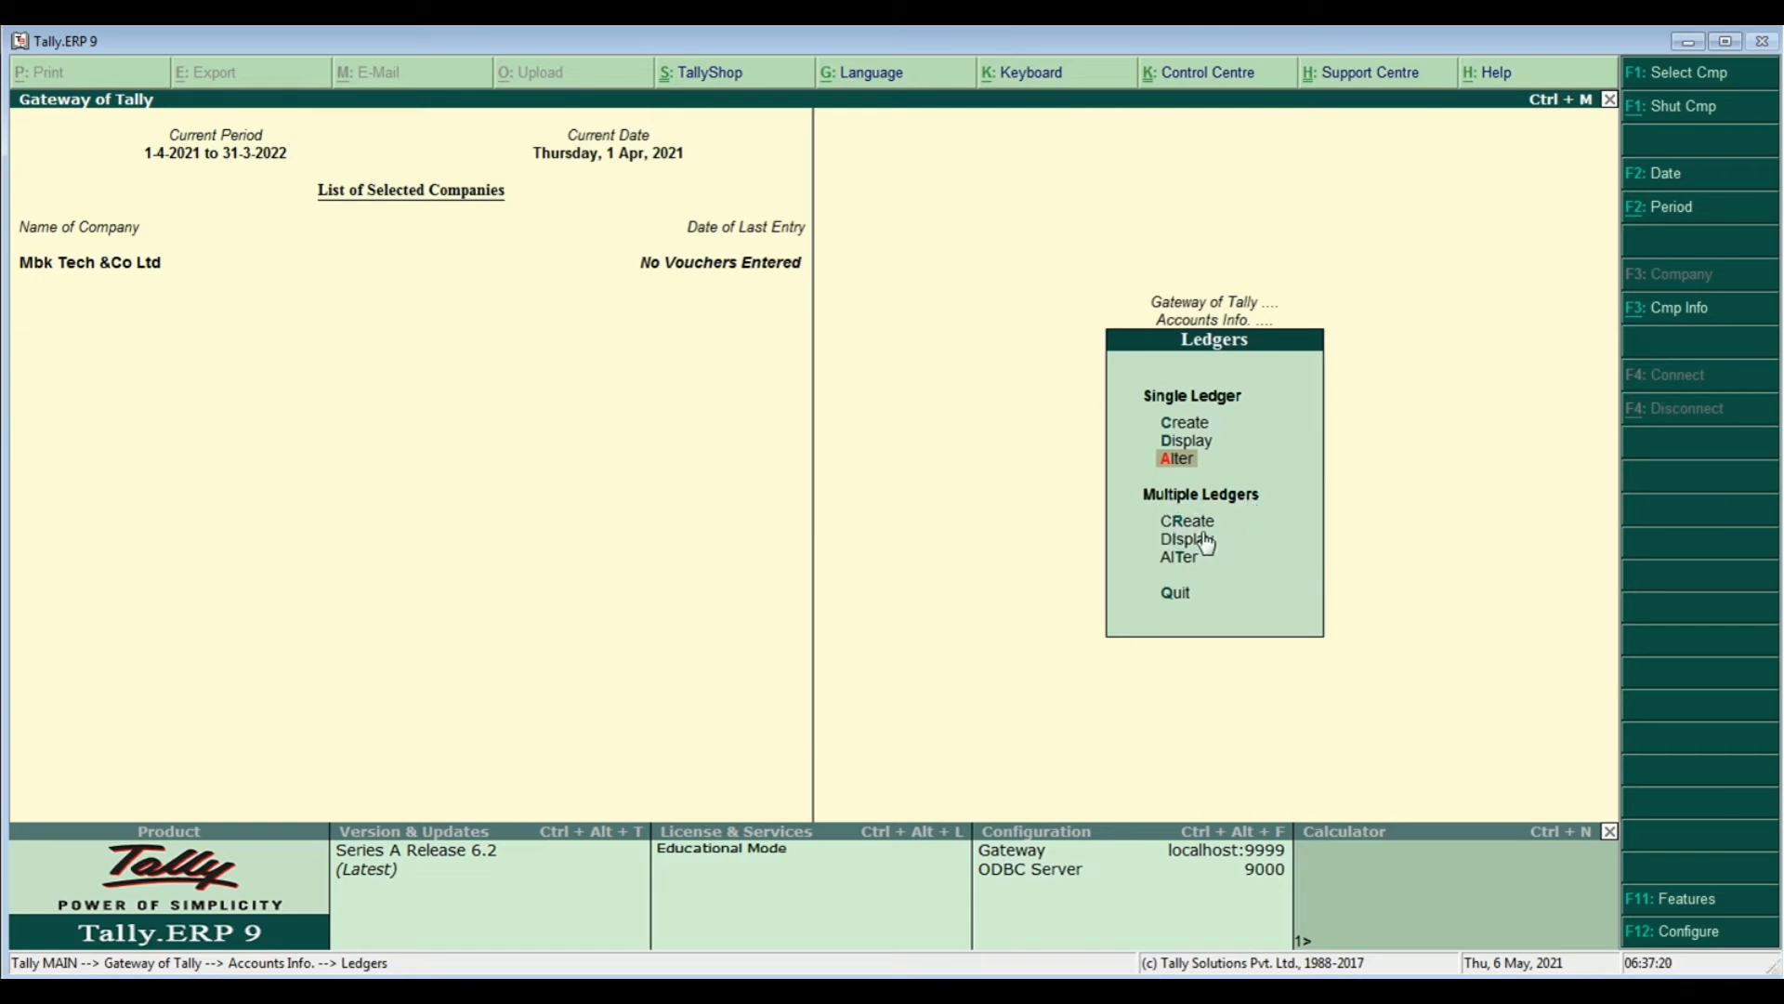
Start creating multiple ledgers under All Items and add Salaries under Indirect Expenses with an opening balance of 1,000 Dr
key("r")
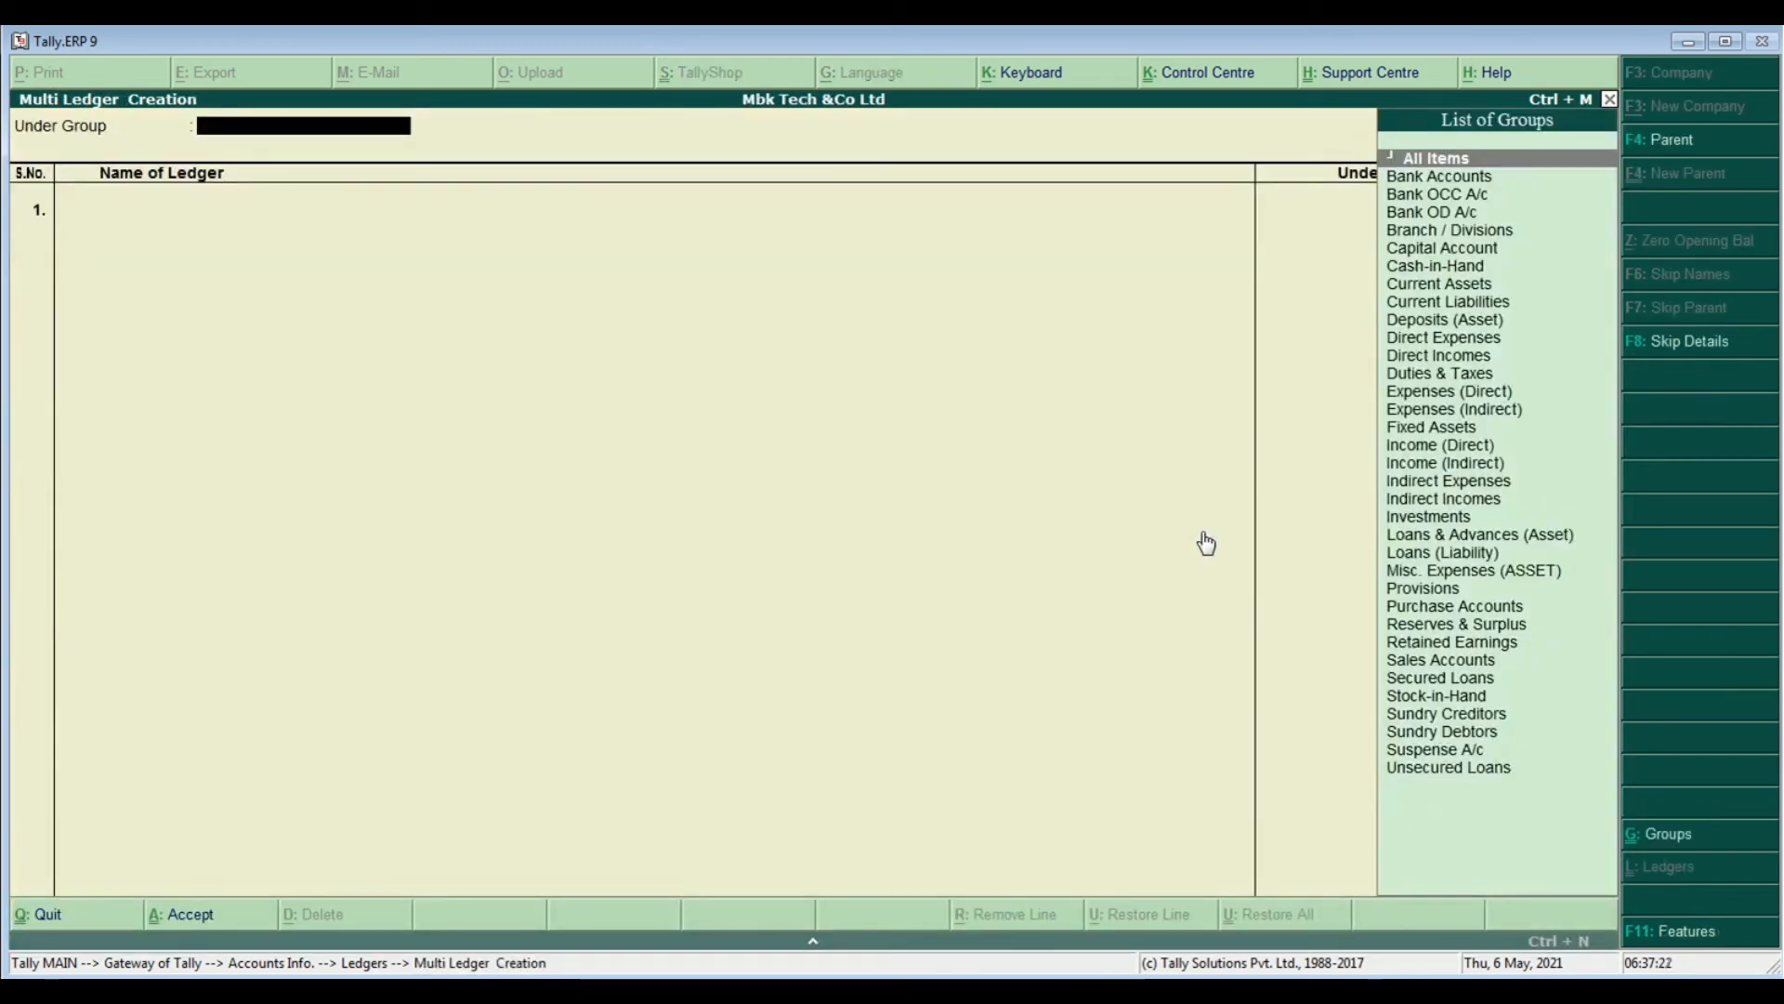
key("Return")
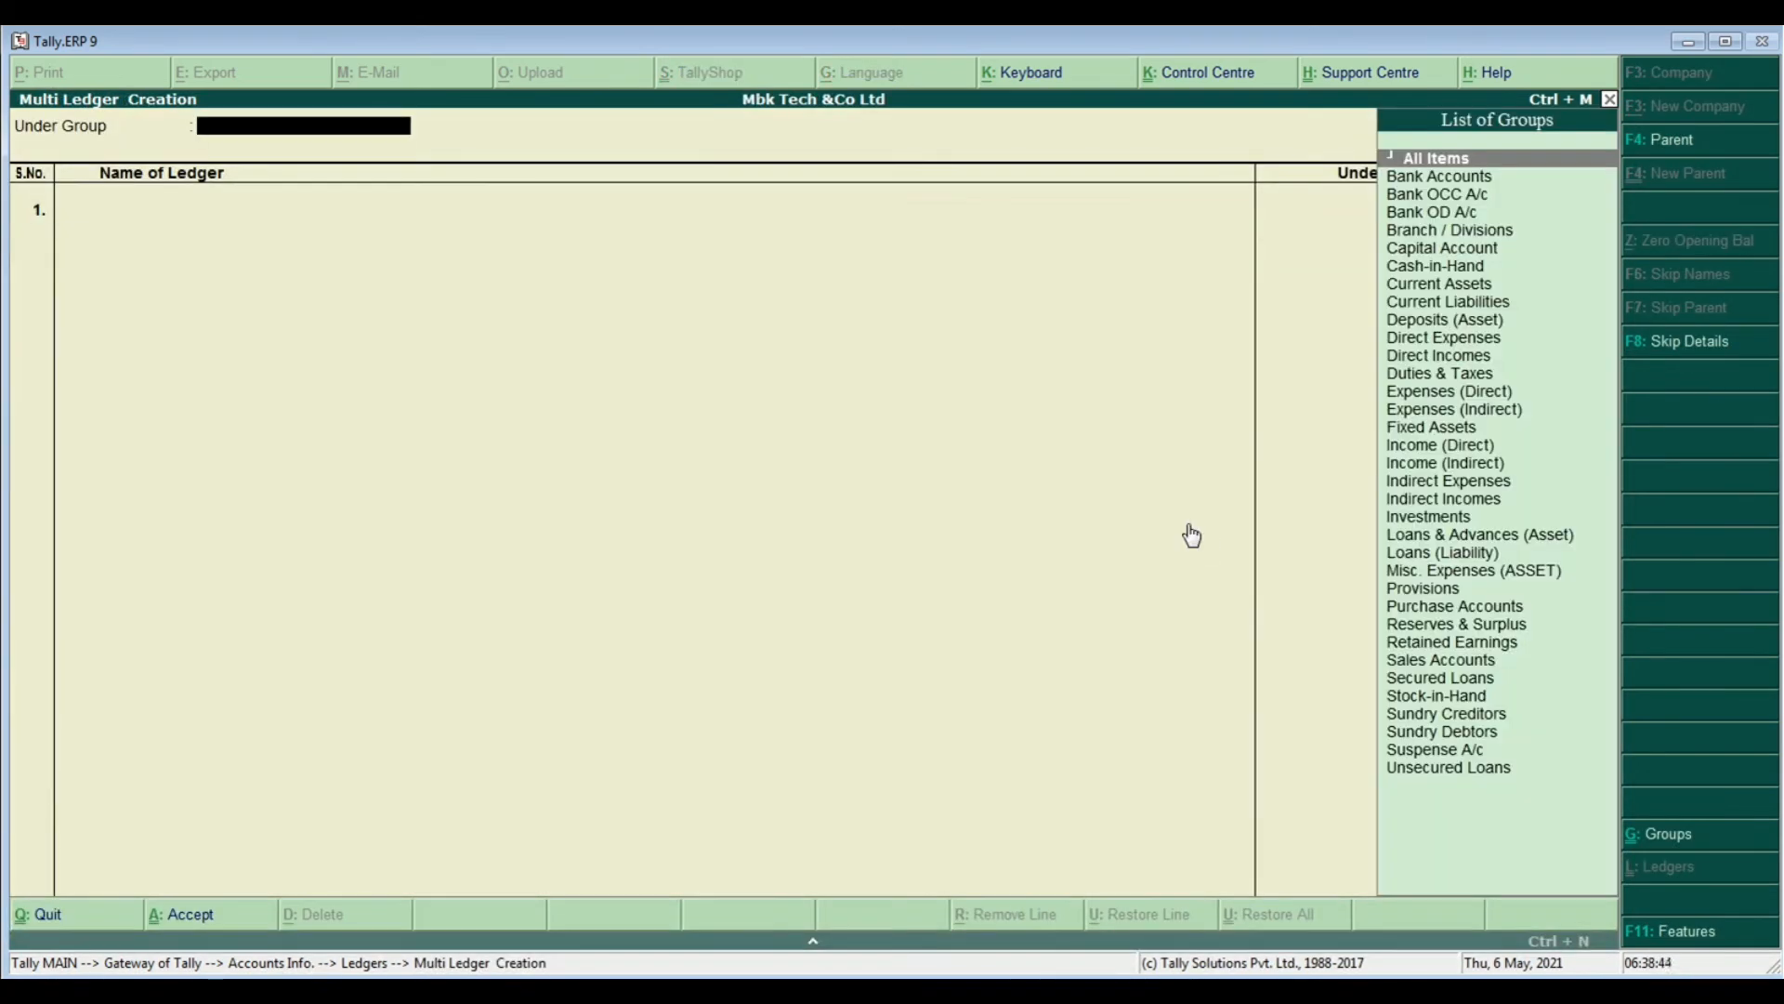
key("Return")
type("S")
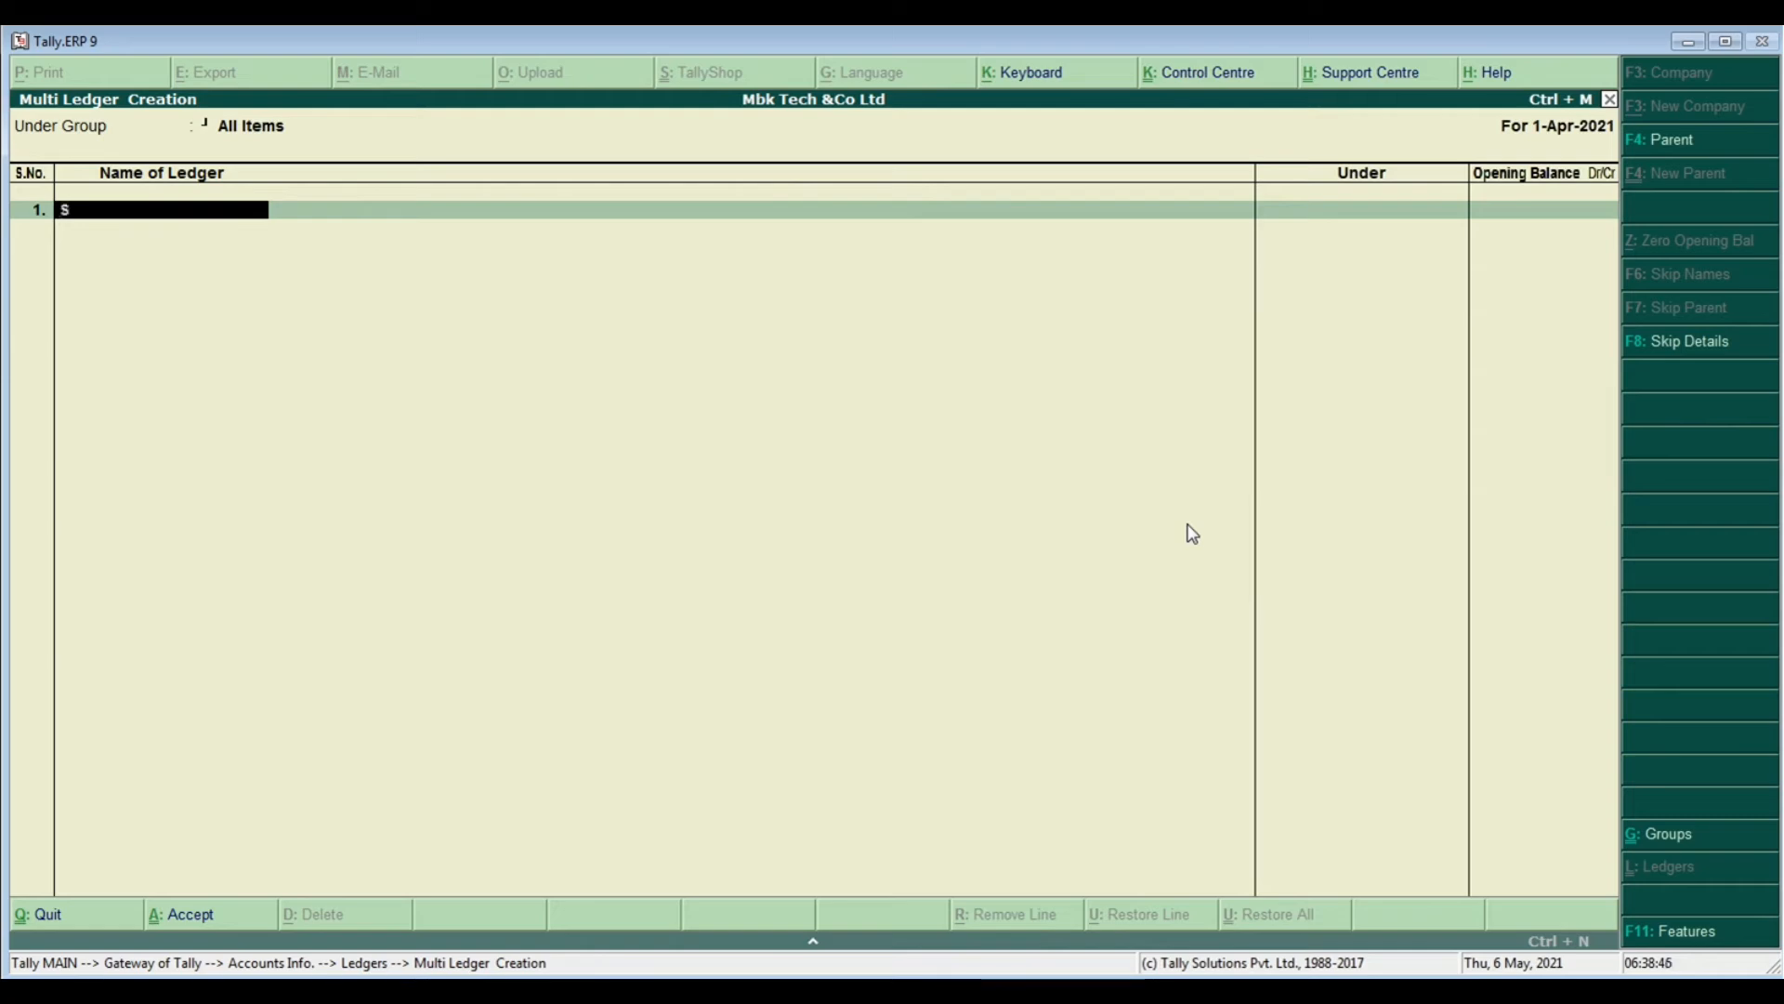
type("alaries")
key("Return")
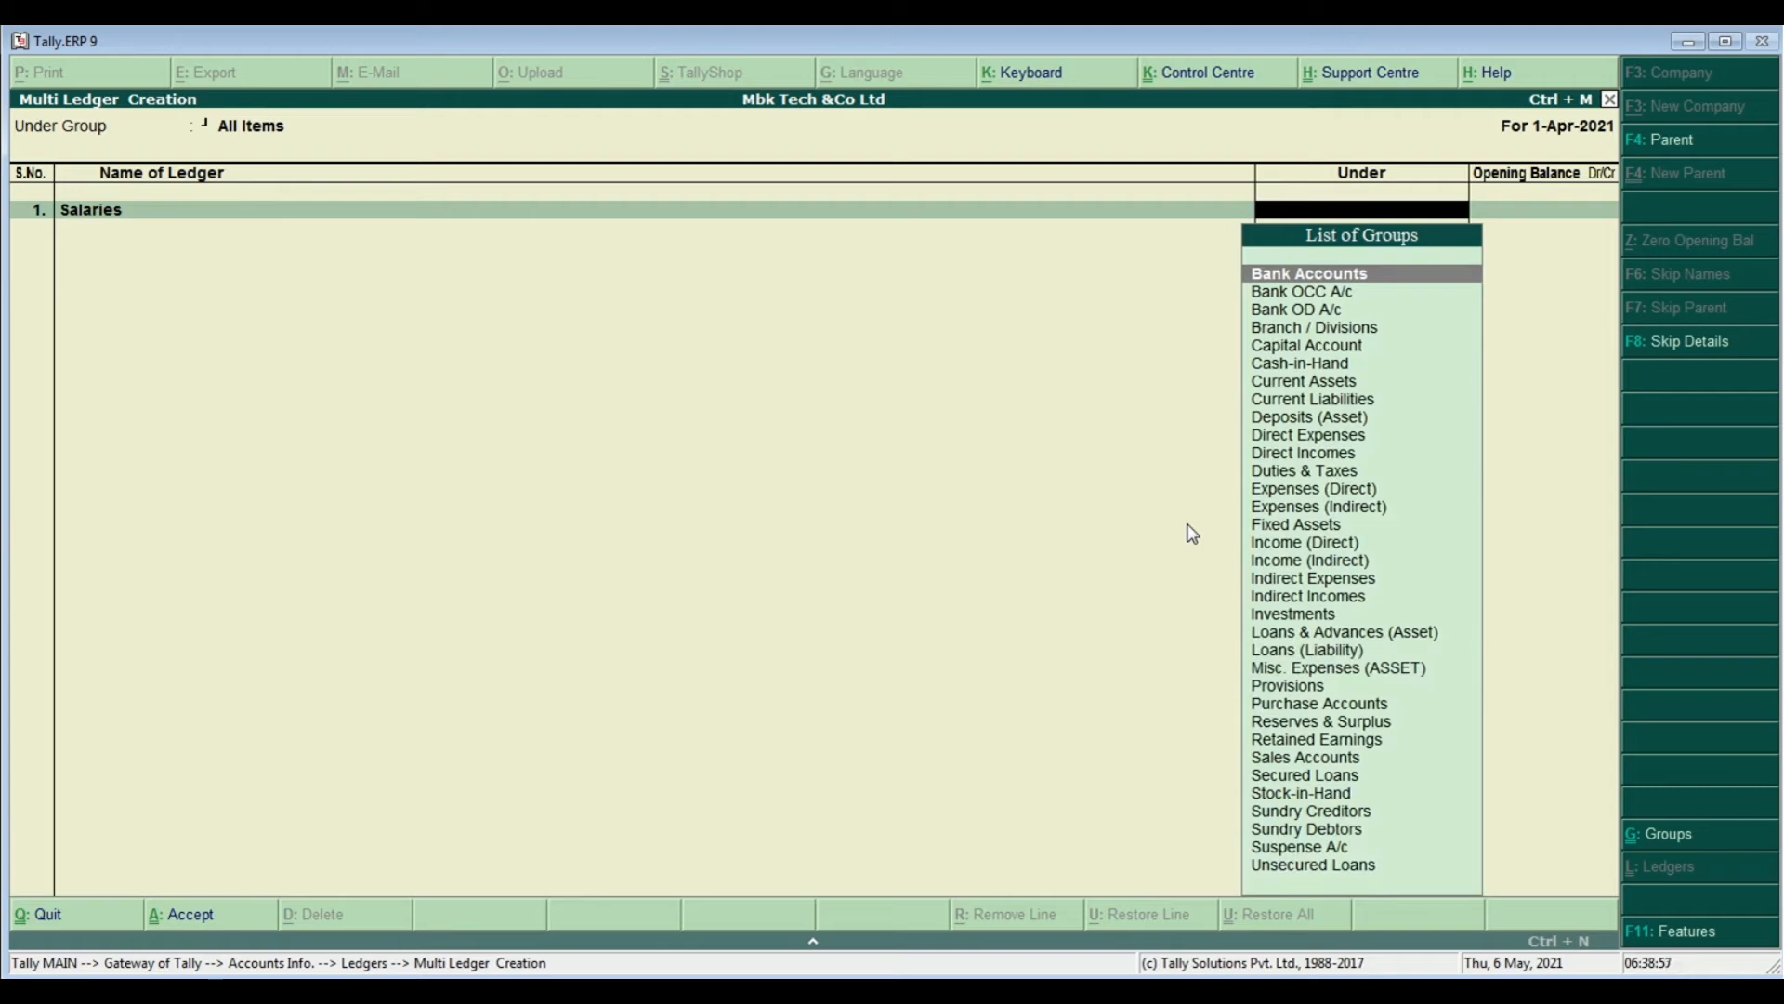
type("Ind")
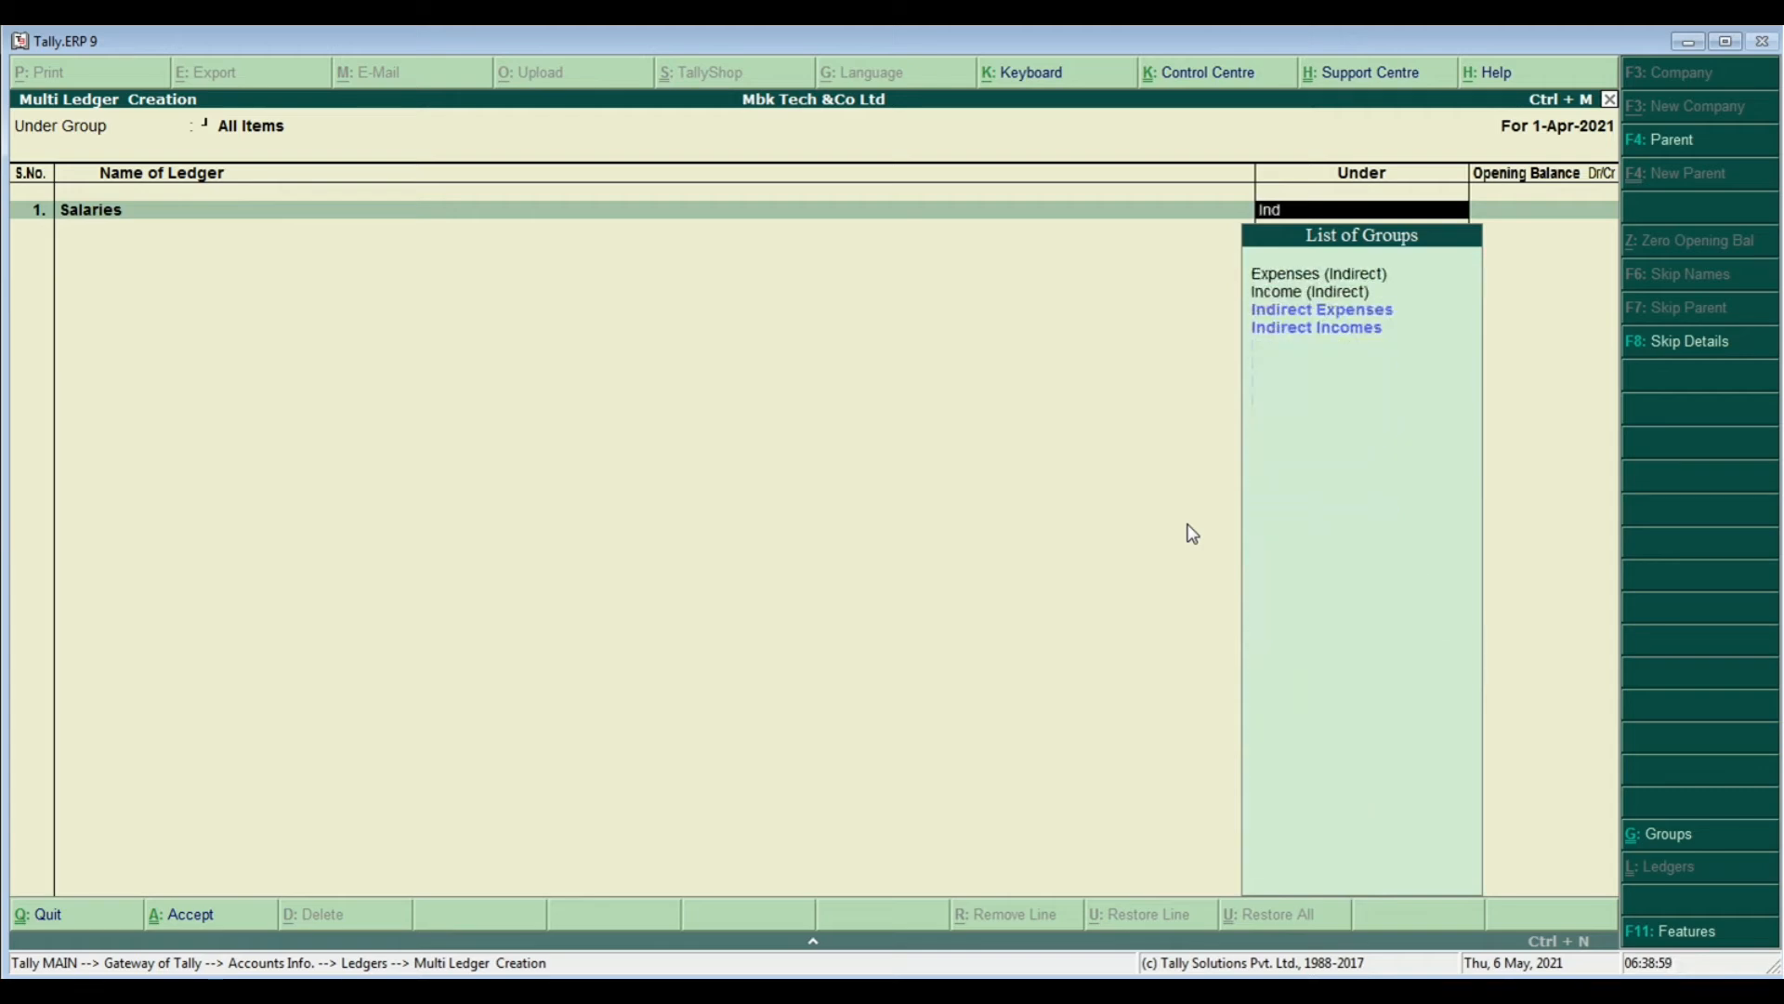
key("Return")
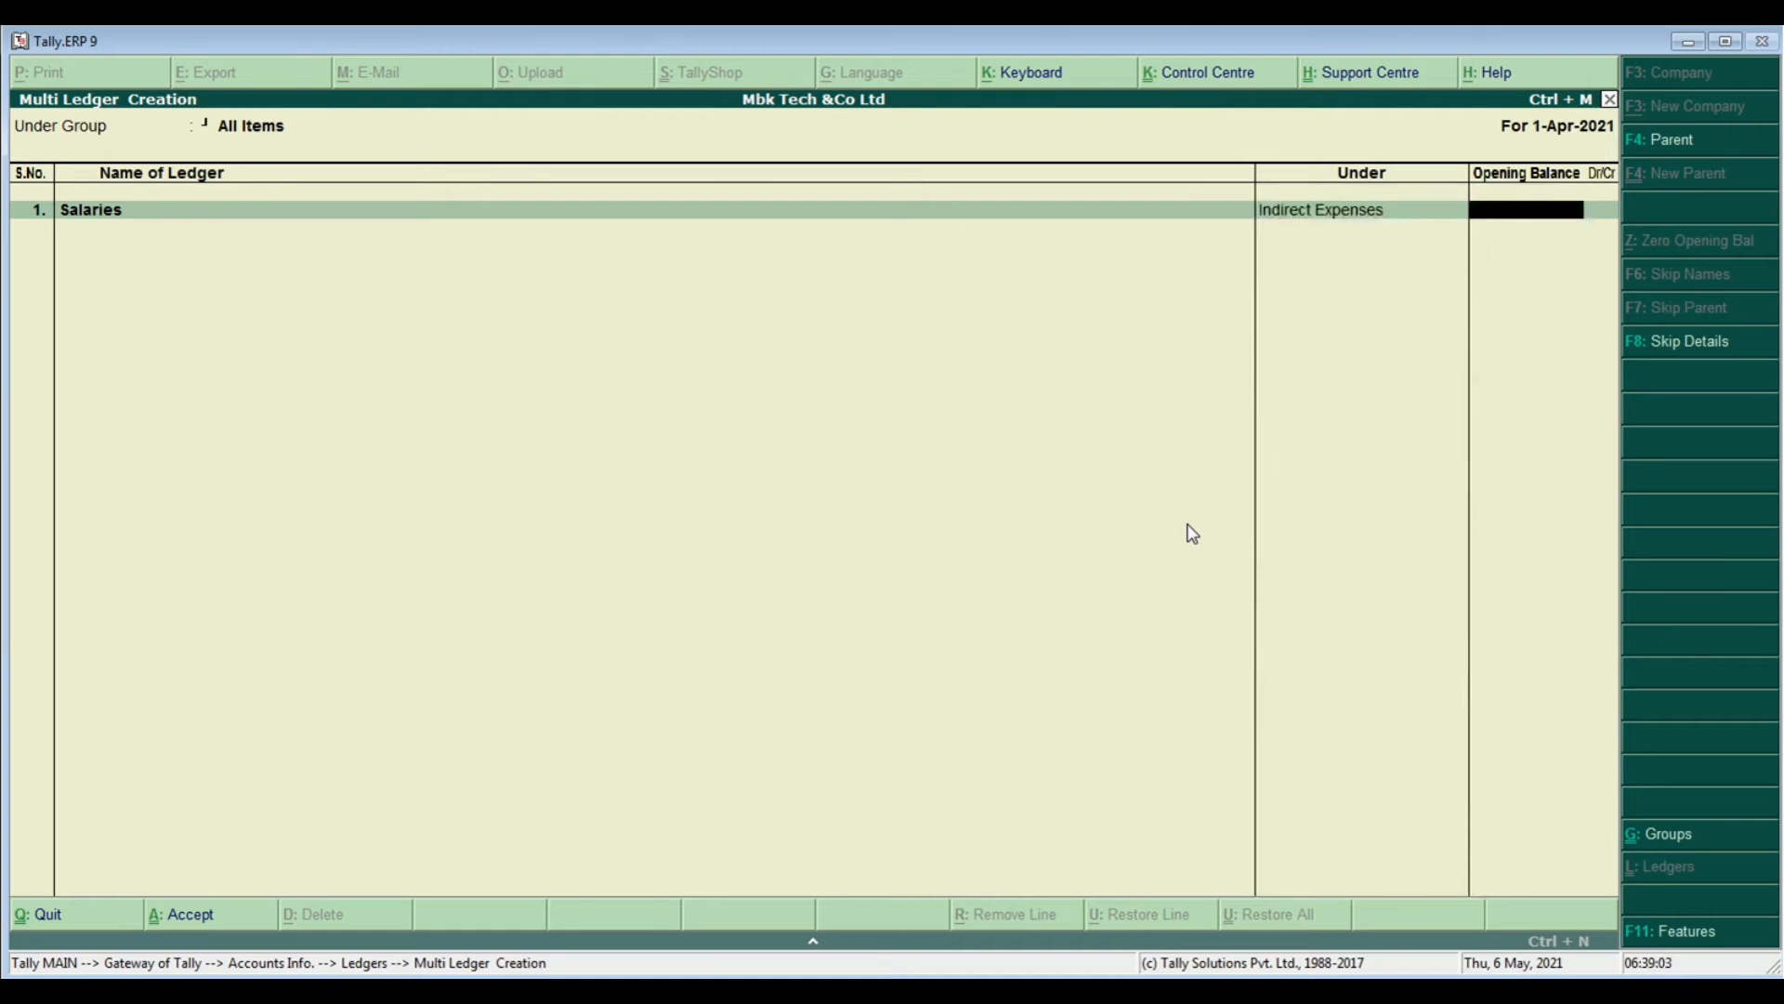
type("1000")
key("Return")
key("Return")
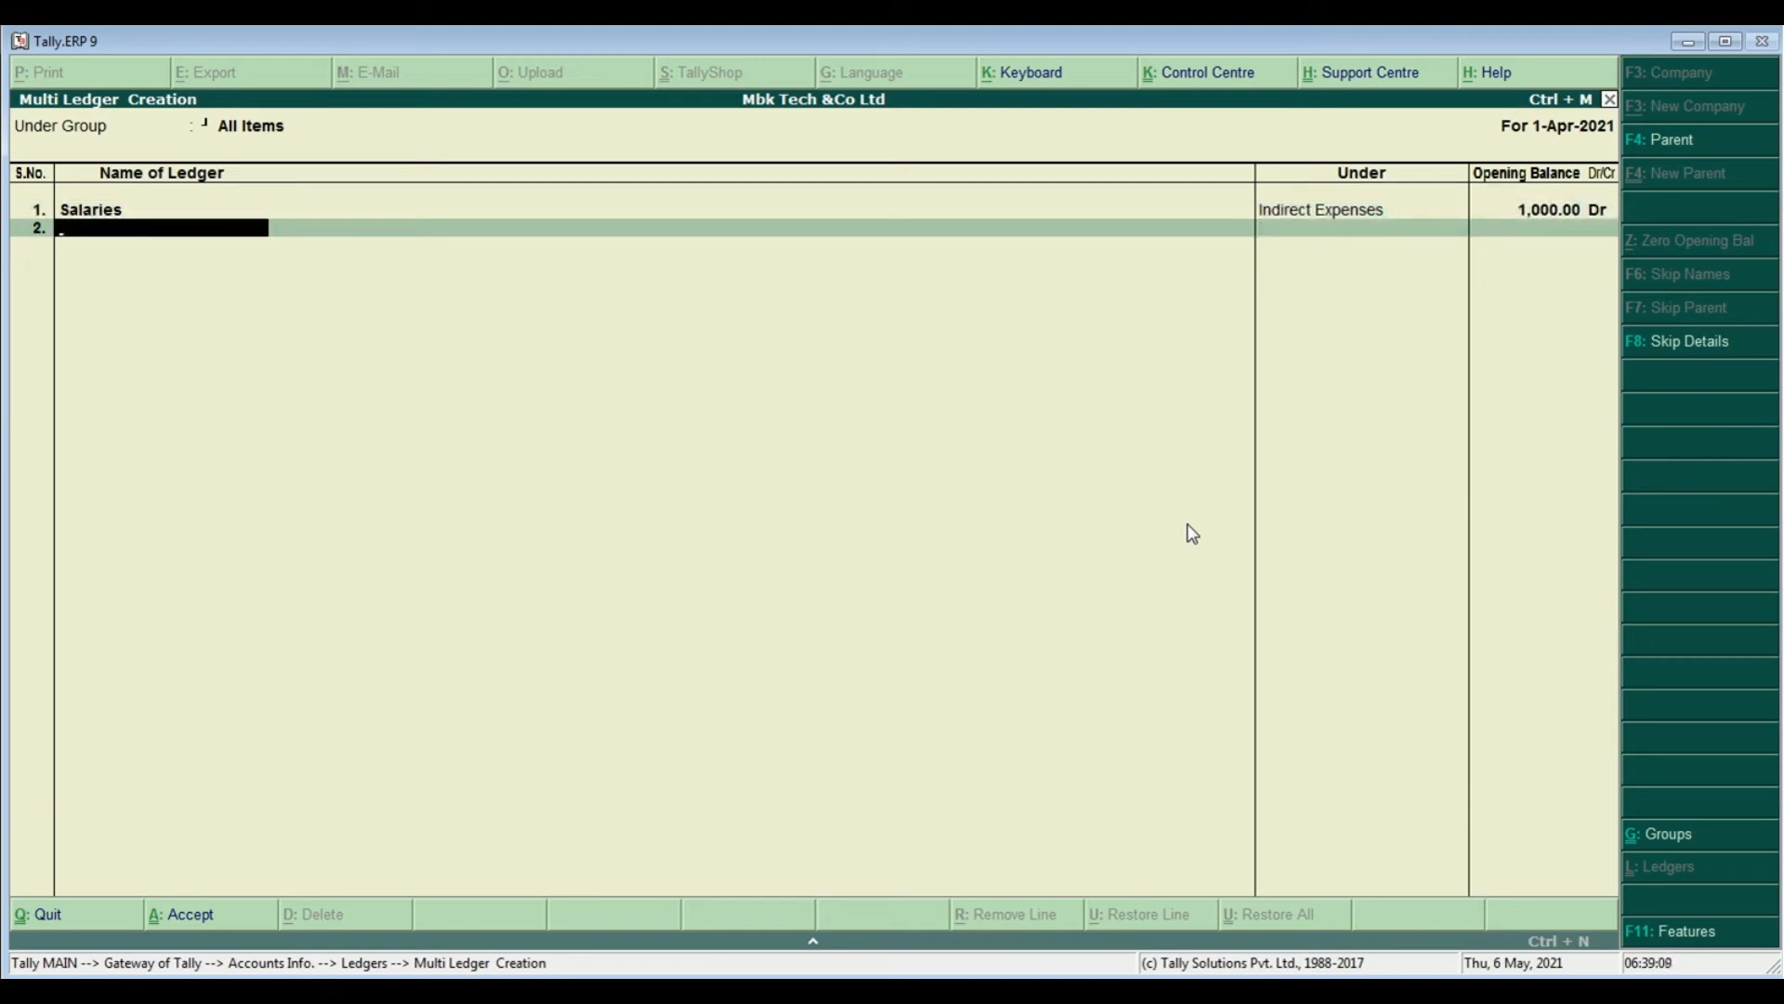
Add a second ledger, Rent, under Indirect Expenses with an opening balance of 5,000 Dr
type("Rent")
key("Return")
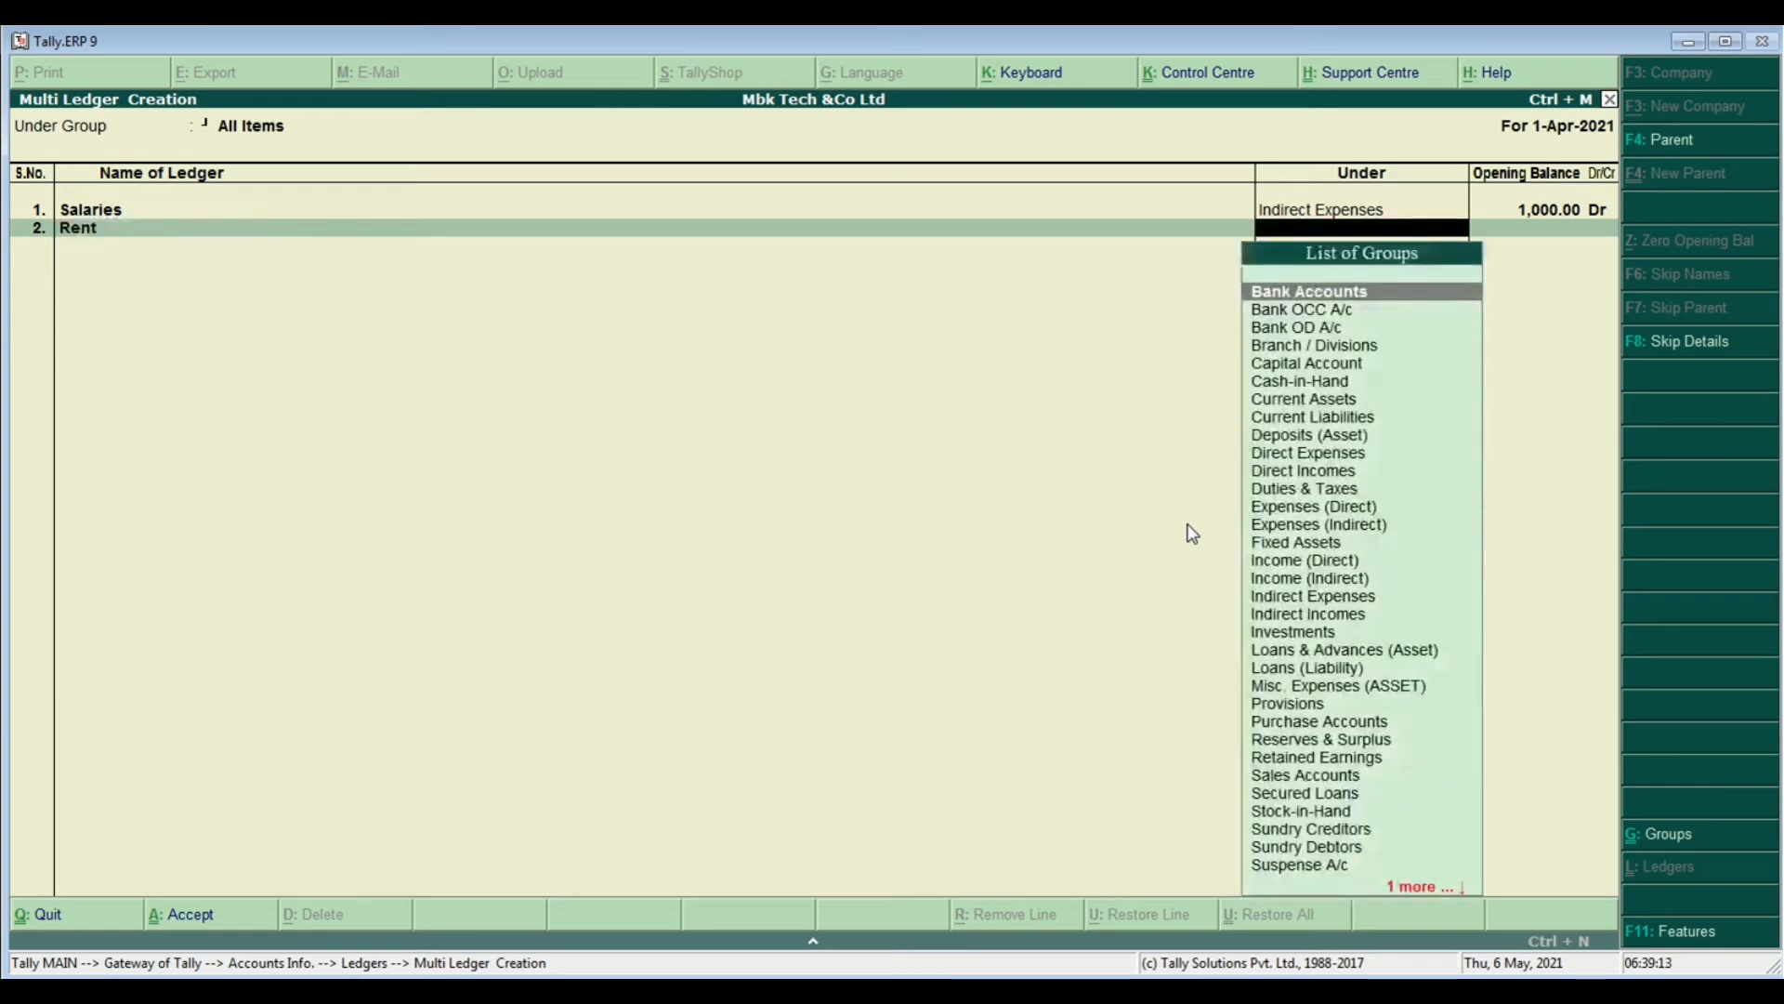
type("In")
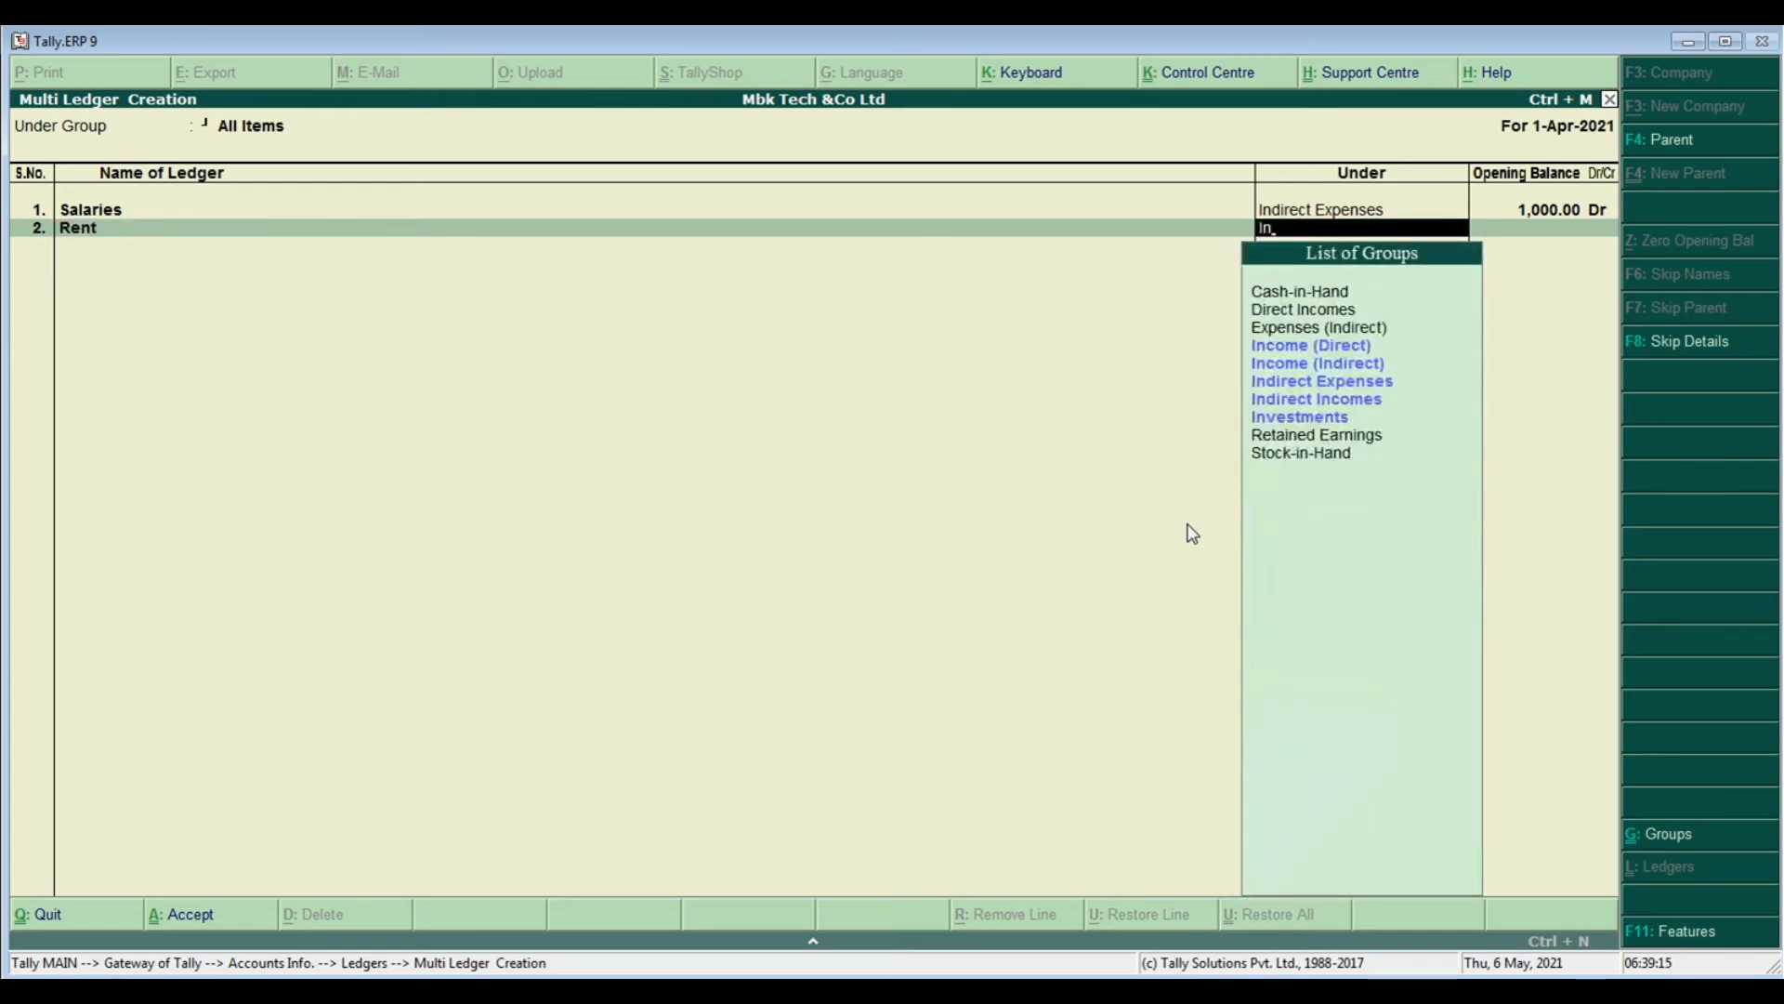
key("Down")
key("Down")
key("Down")
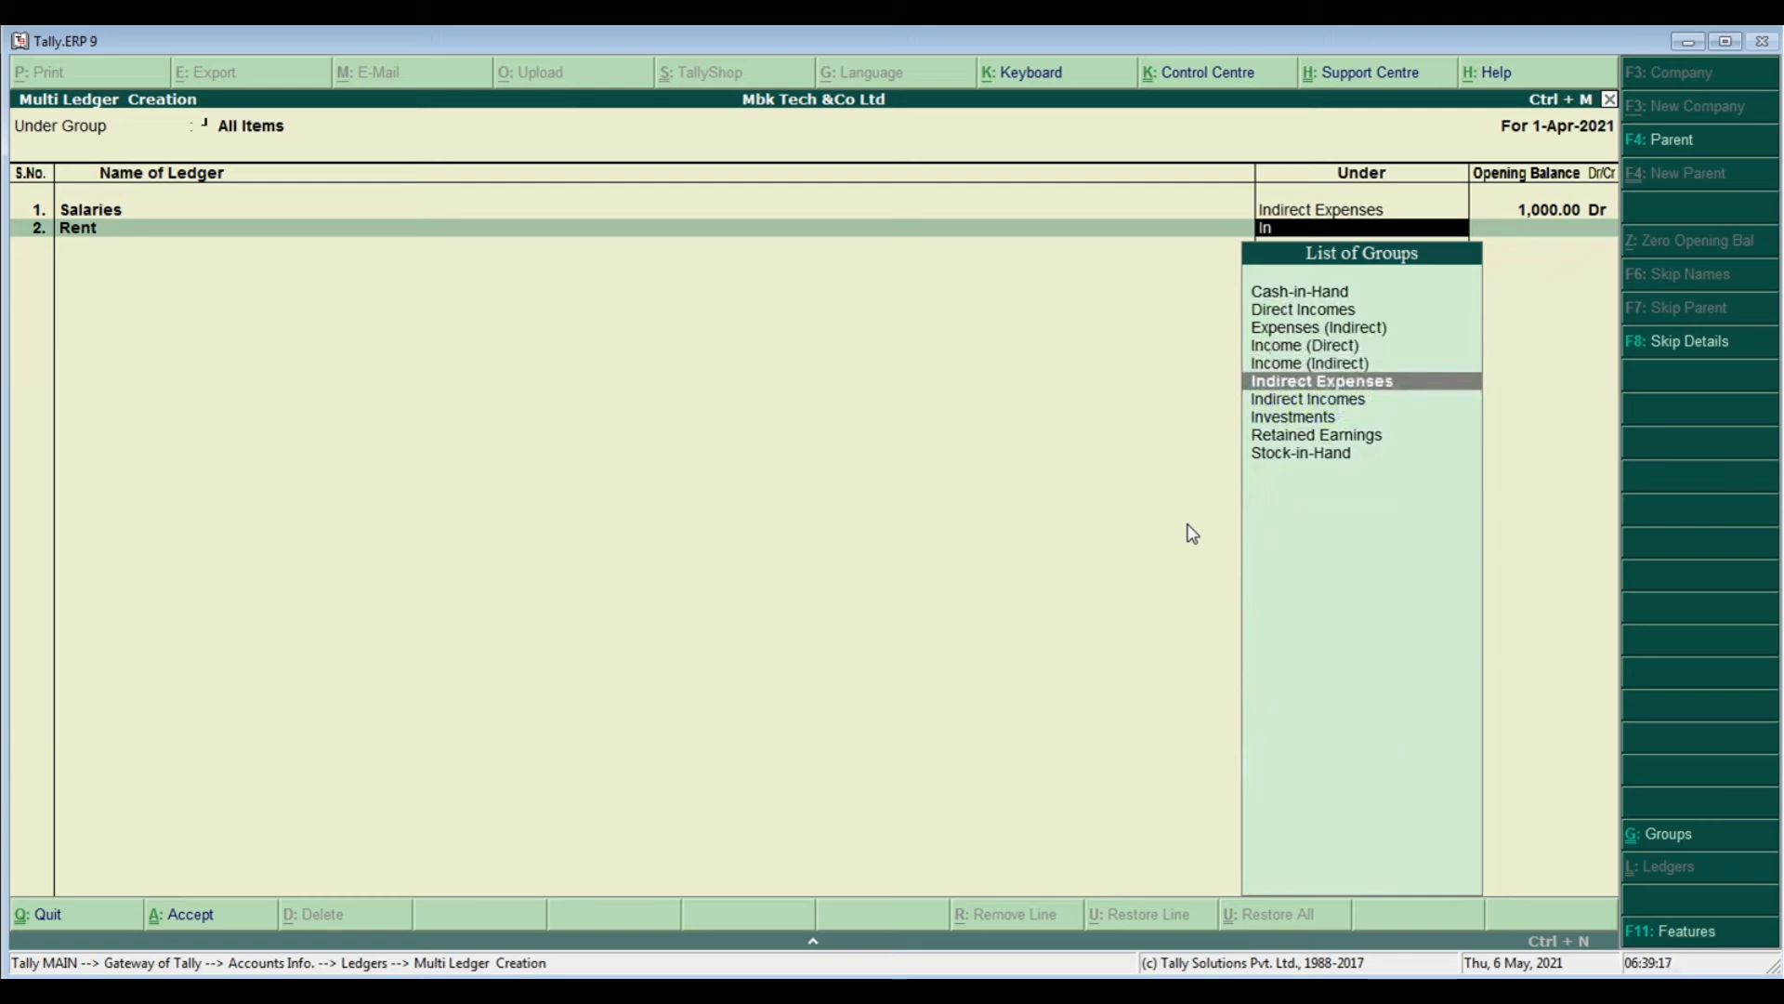
key("Return")
key("Return")
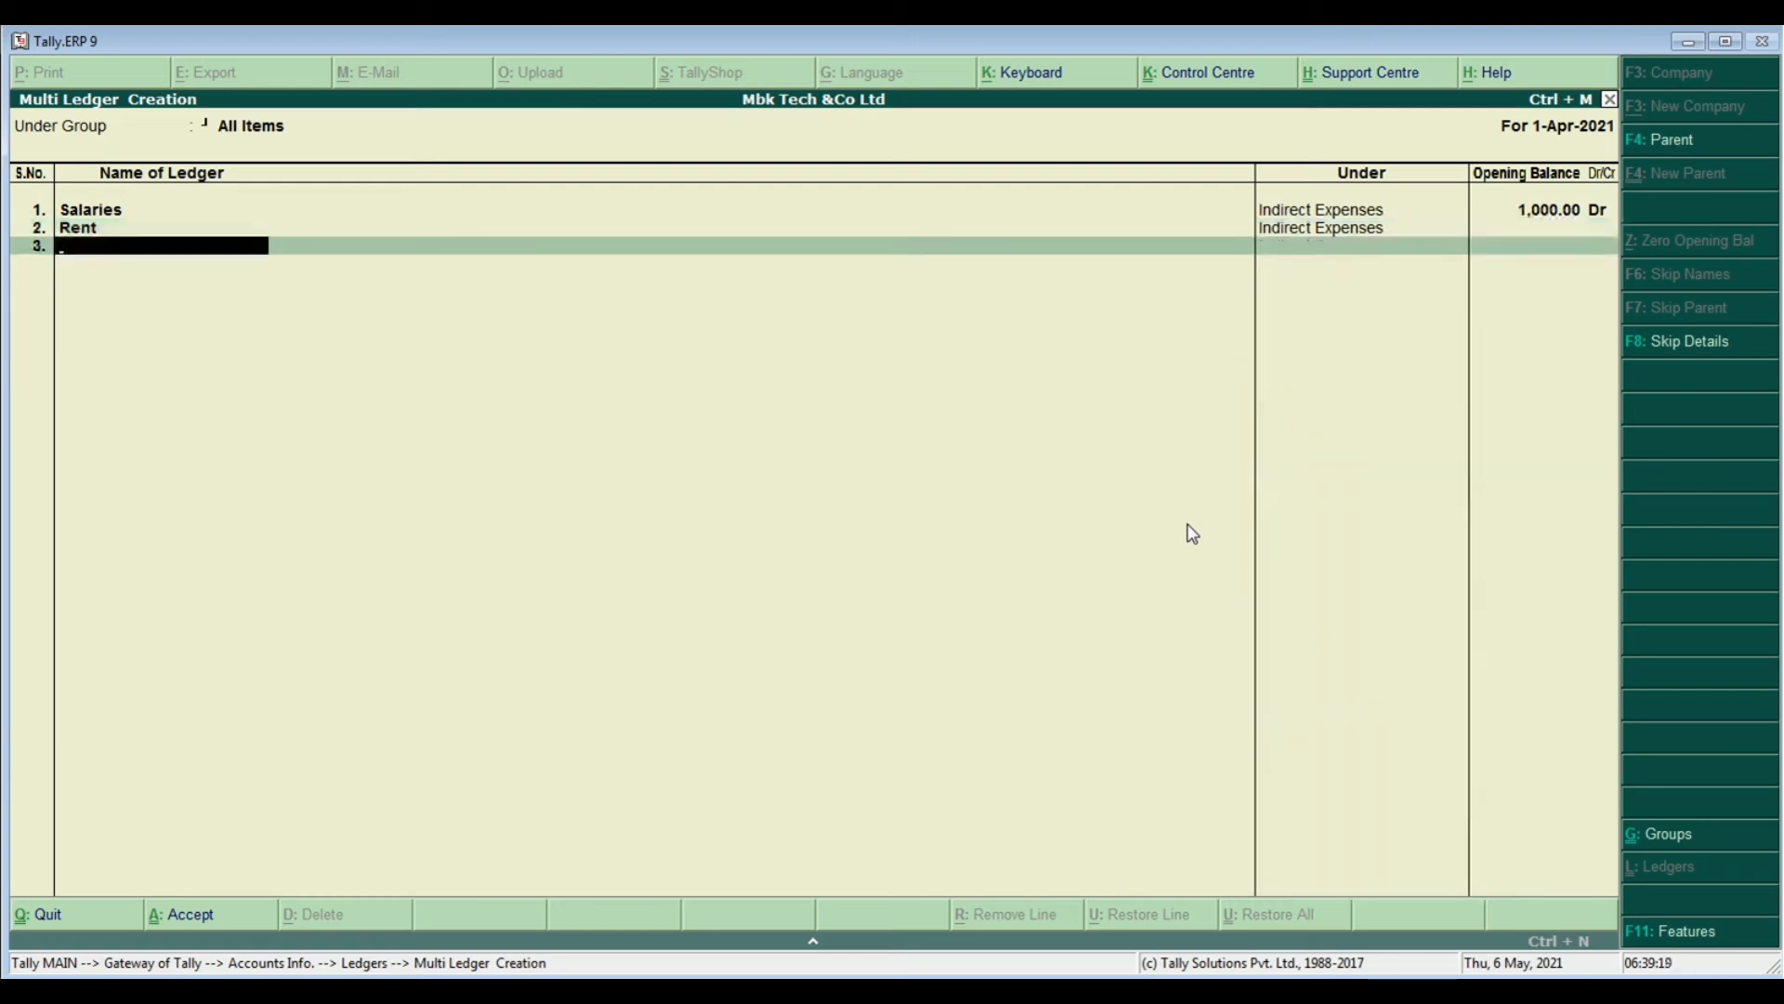
key("BackSpace")
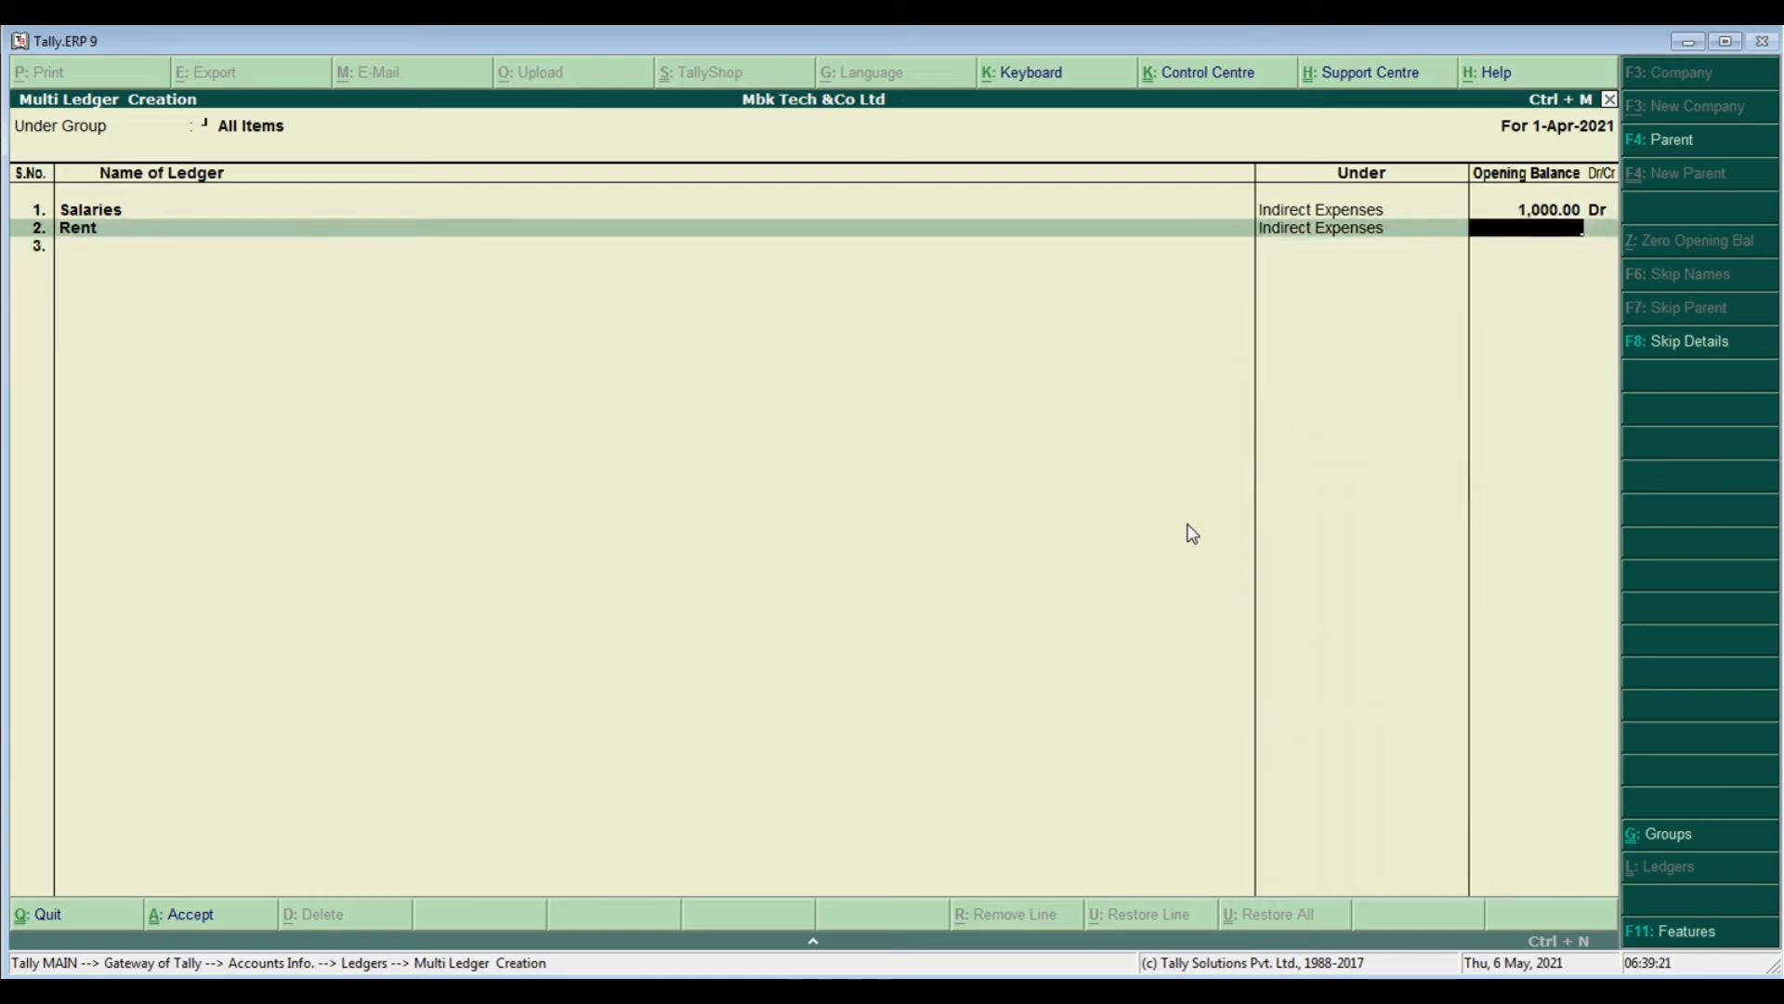
type("5000")
key("Return")
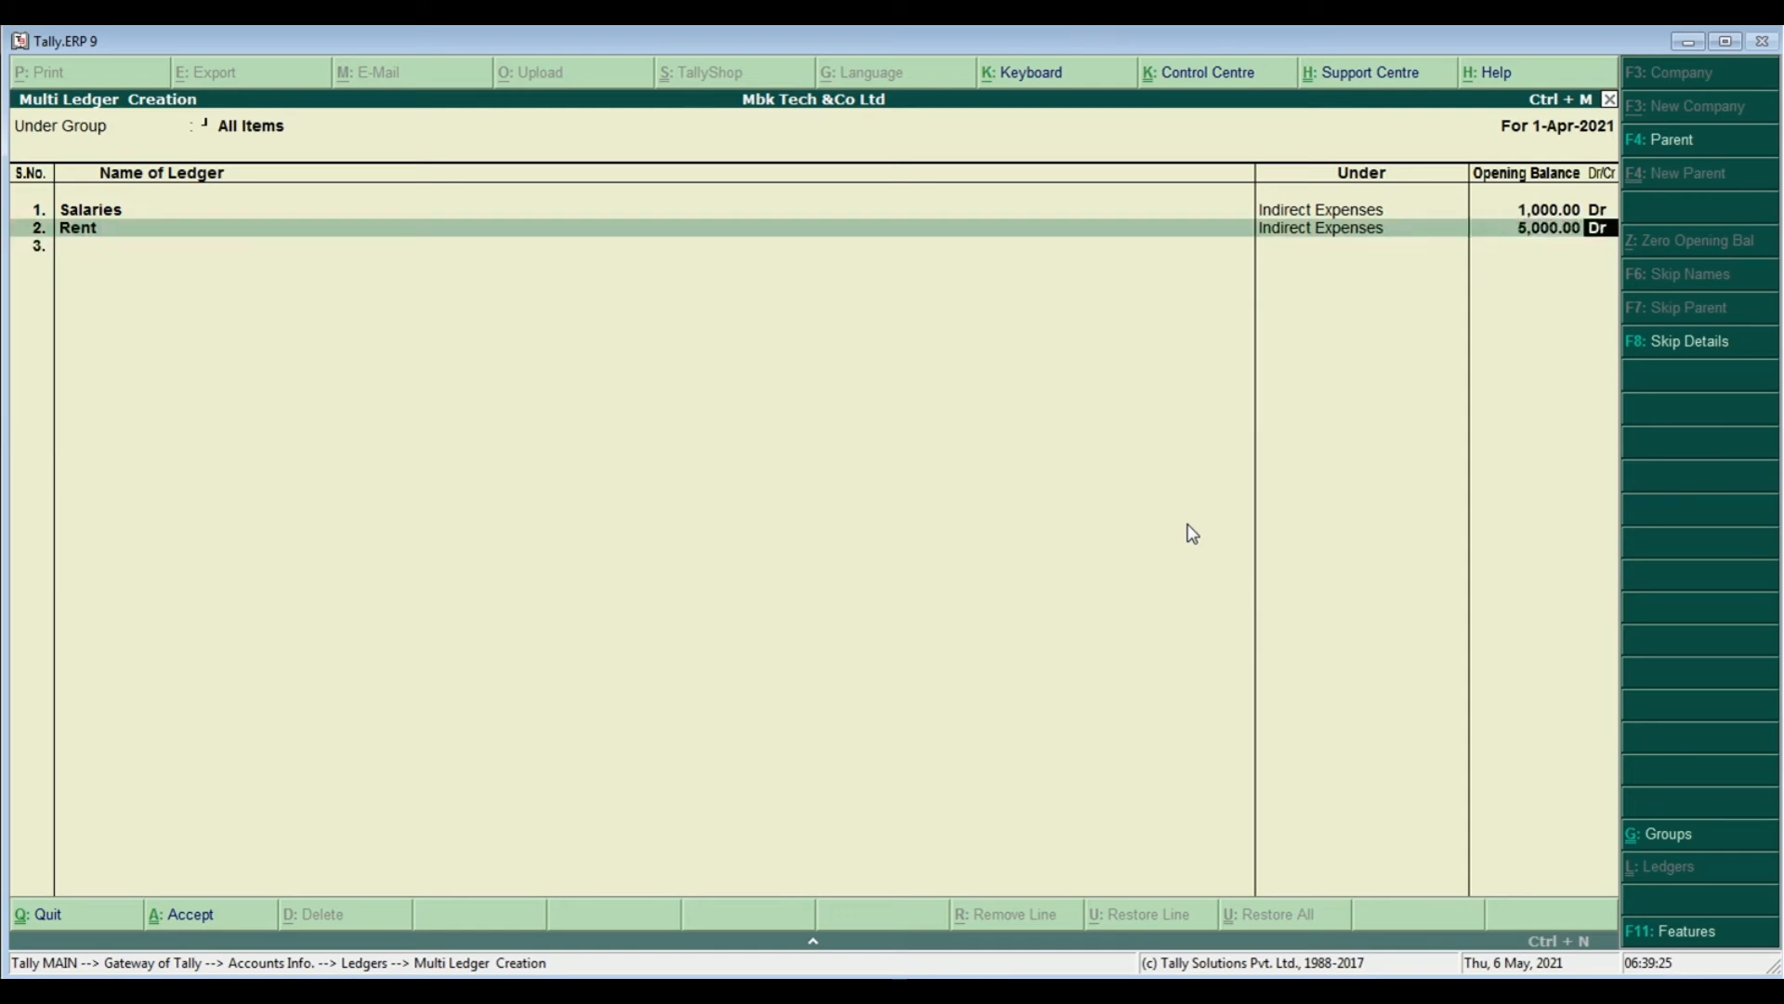
key("Return")
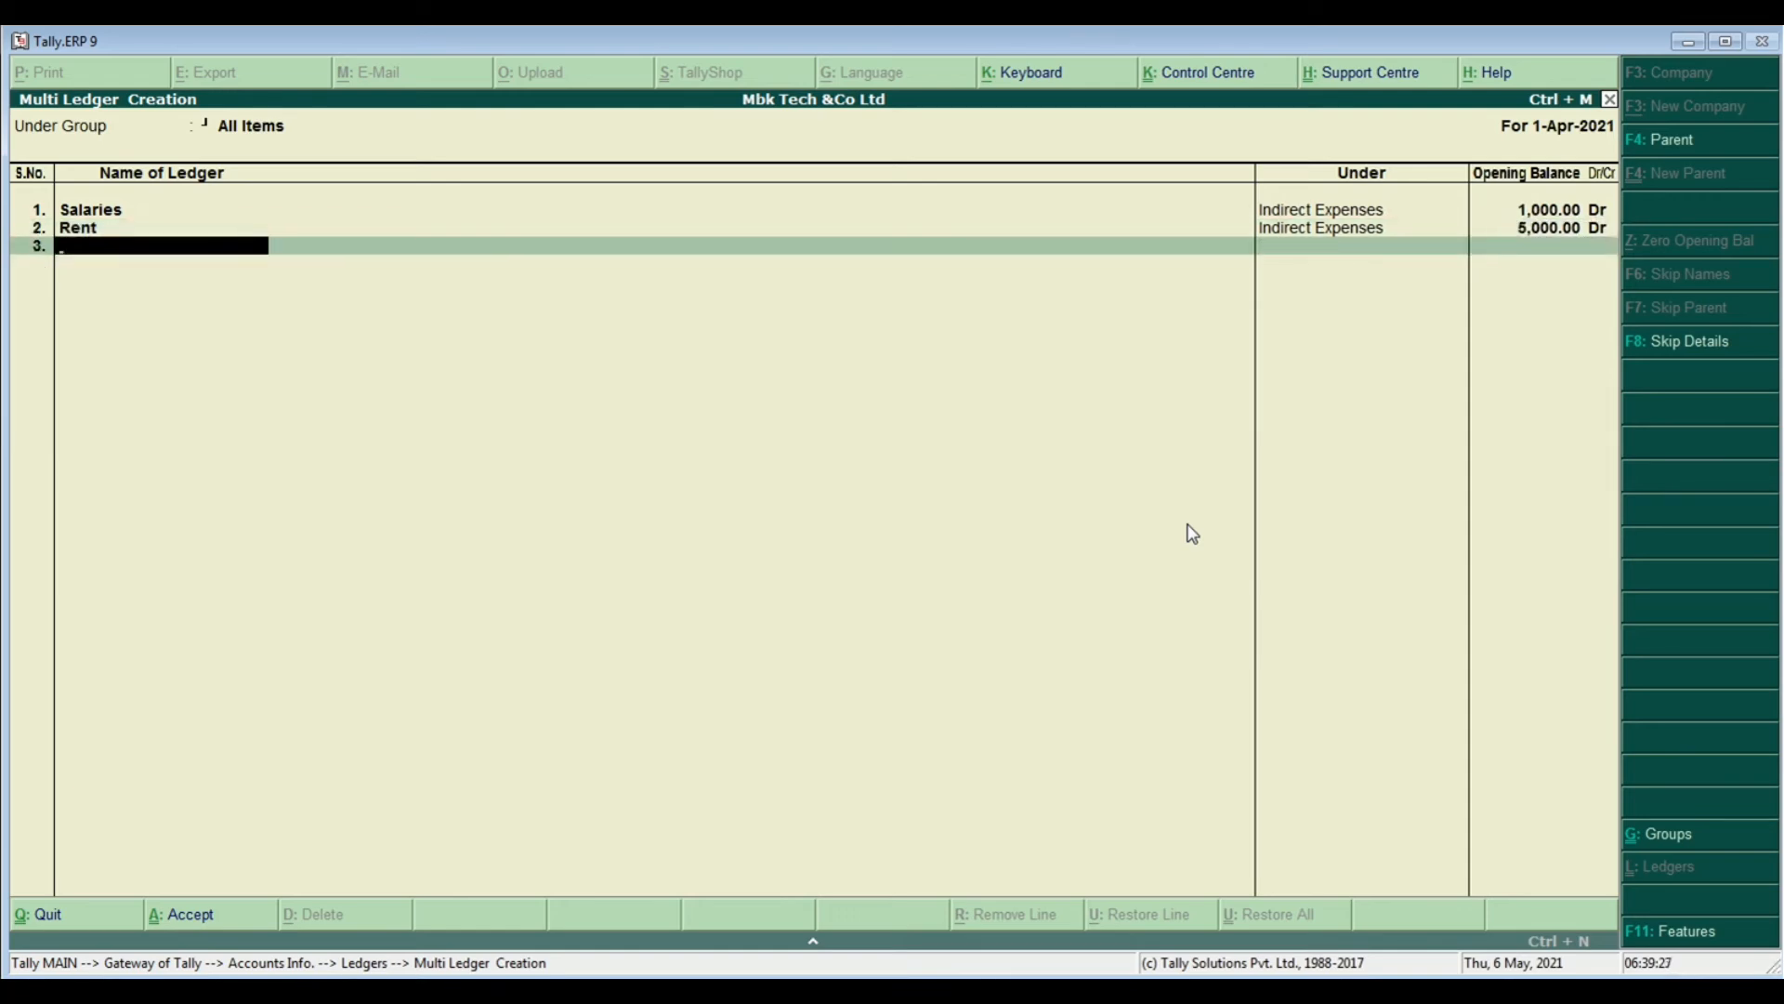
Add a third ledger, Personal Expences, under Capital Account with an opening balance of 2,000 Cr
type("Pers")
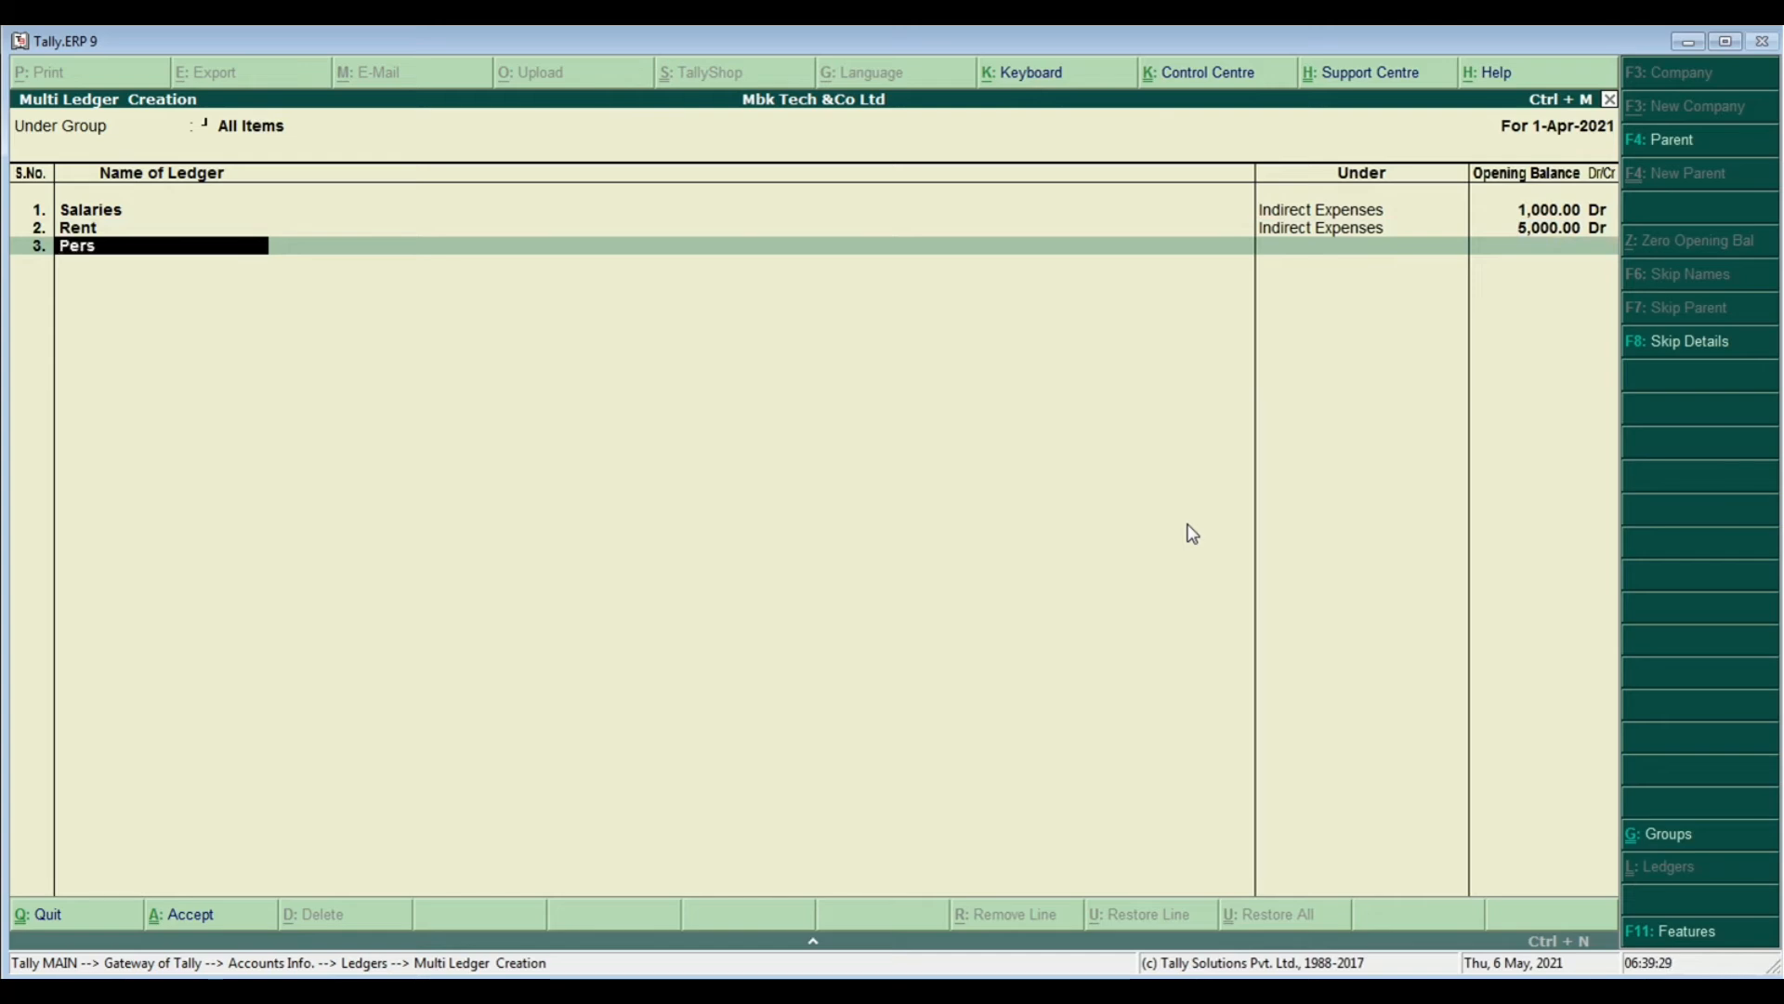
type("on")
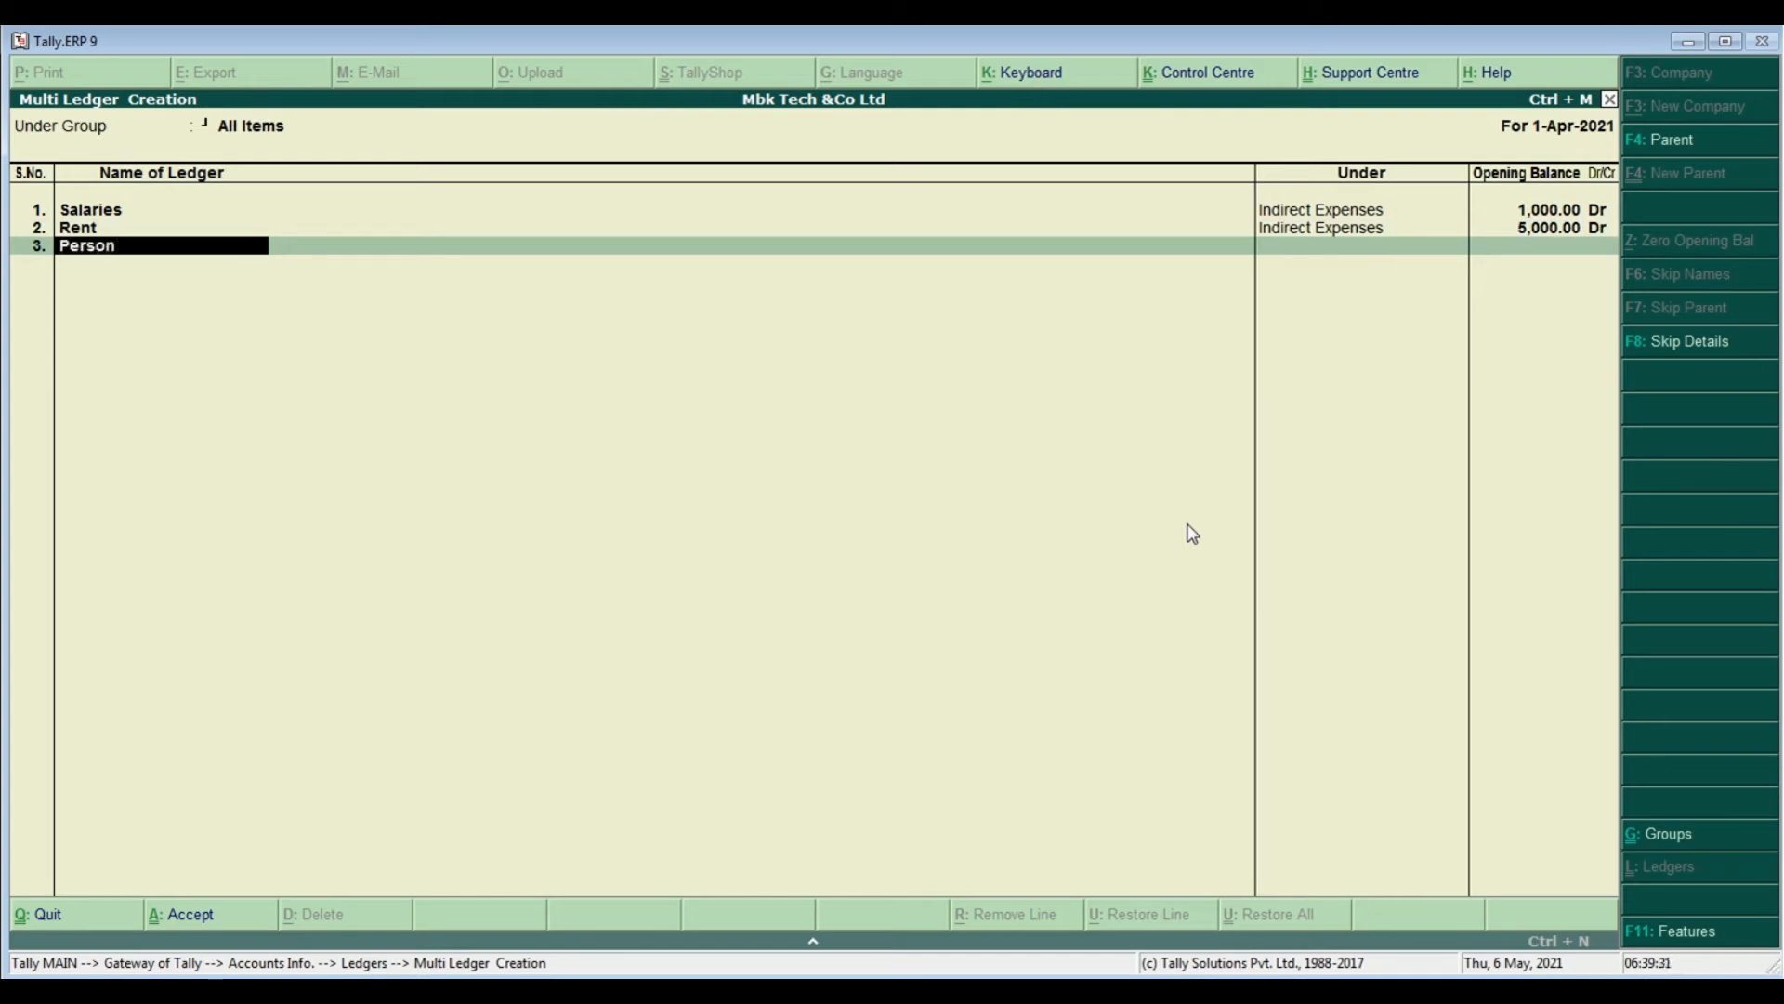
type("al Expences")
key("Return")
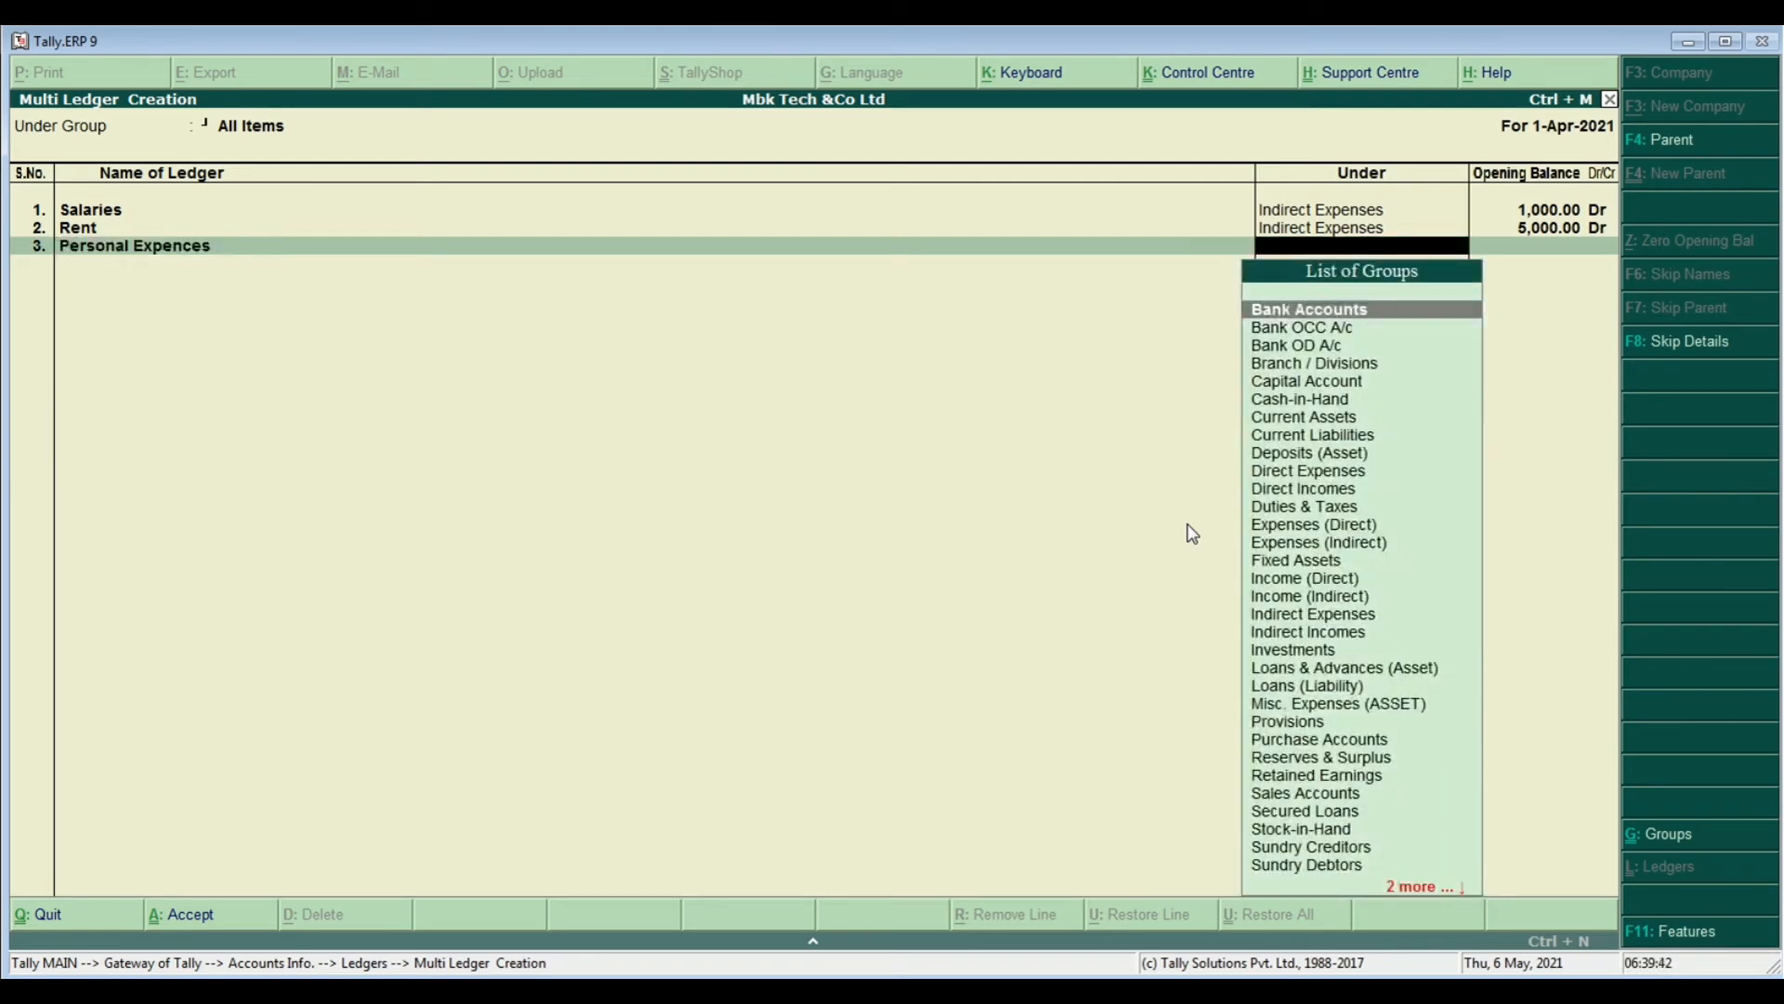
type("Cap")
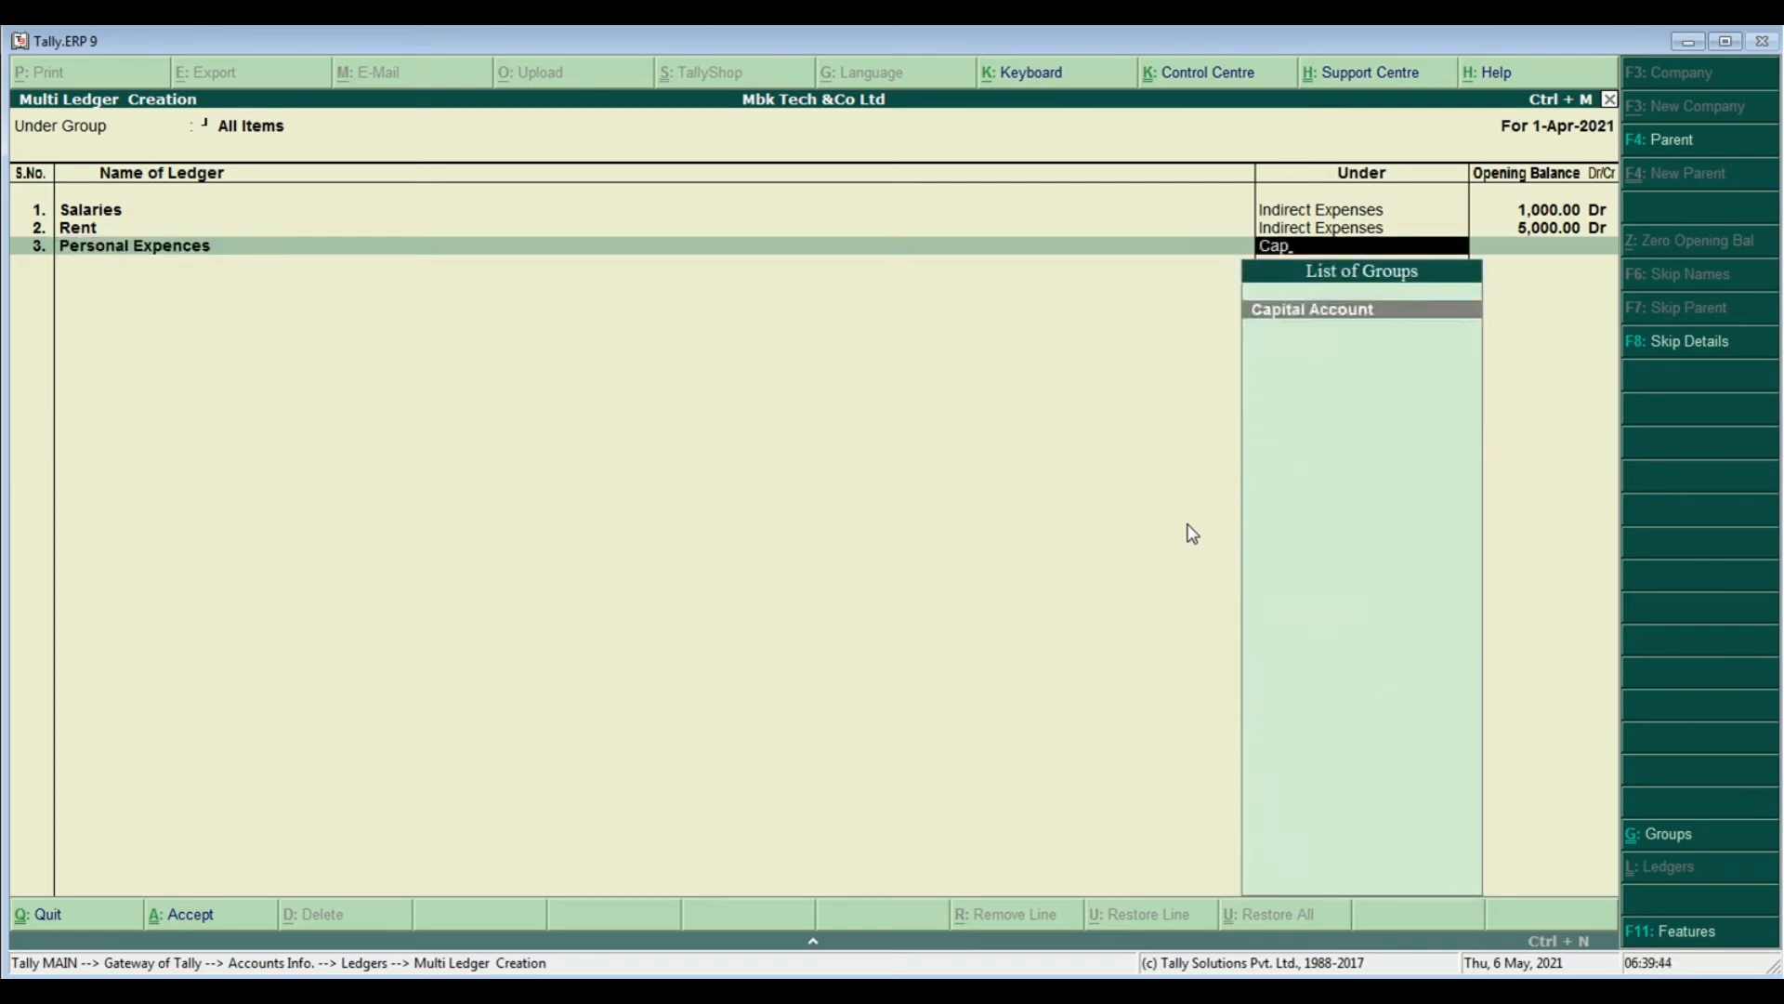
key("Return")
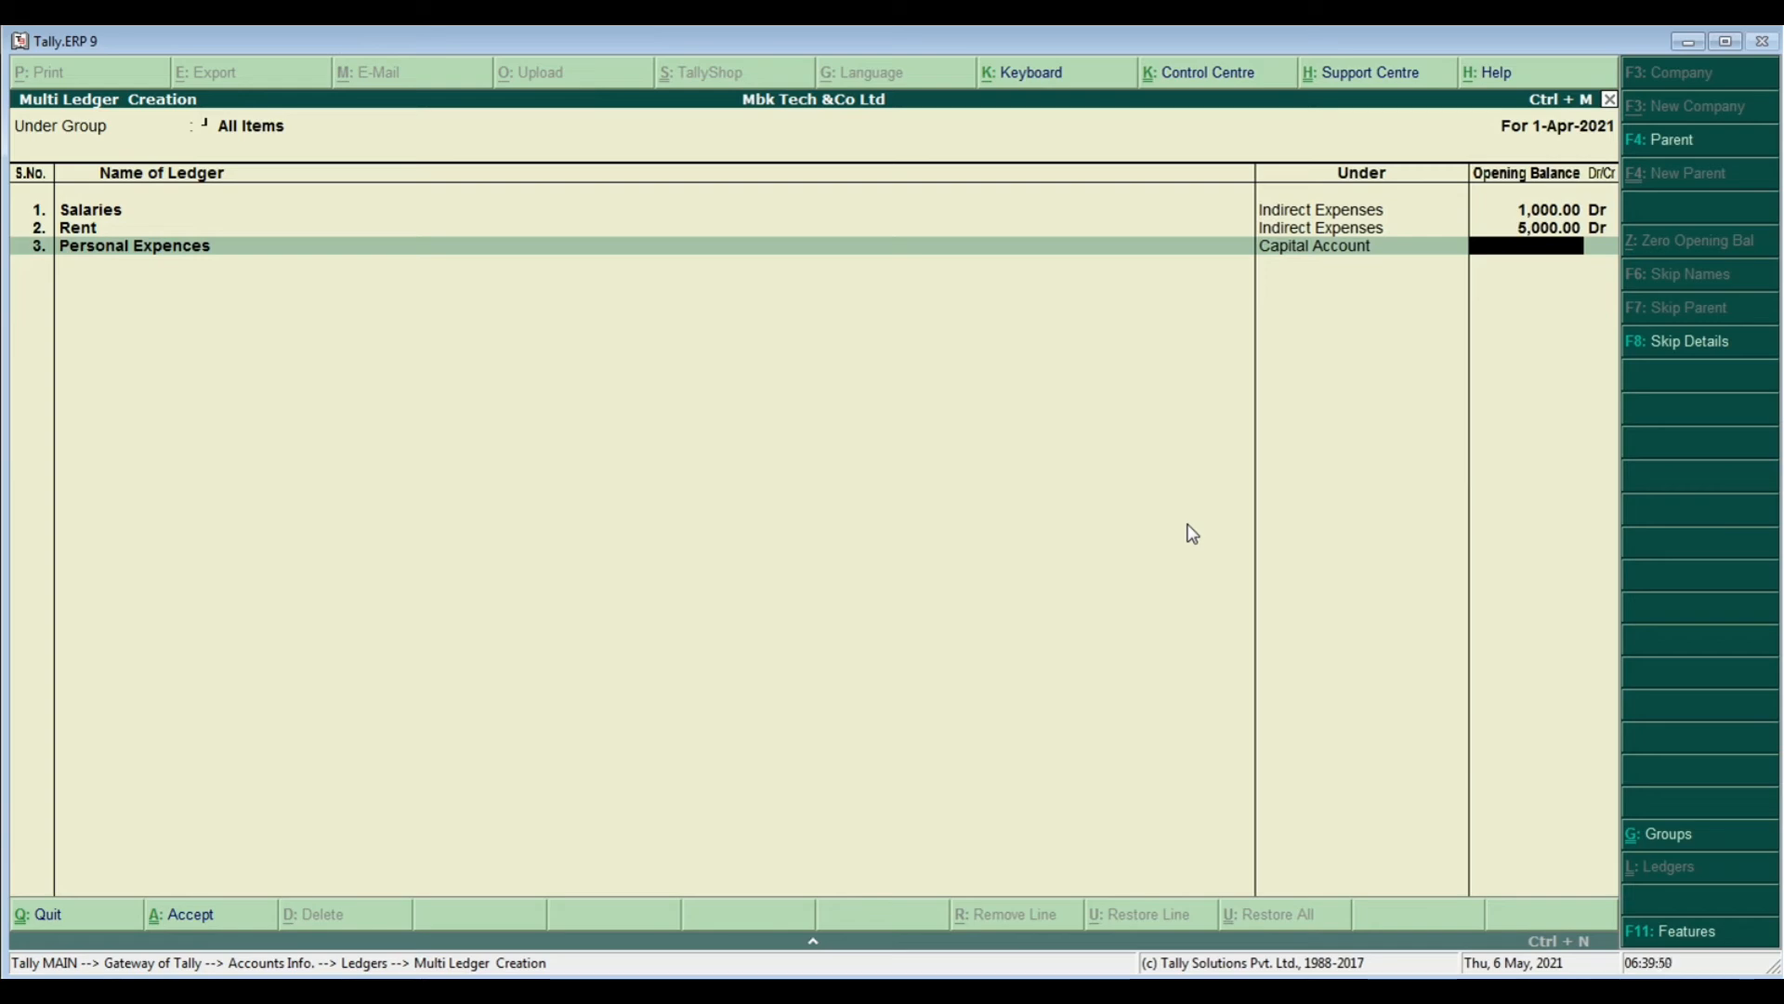
type("2,0")
type("000")
key("Return")
key("Return")
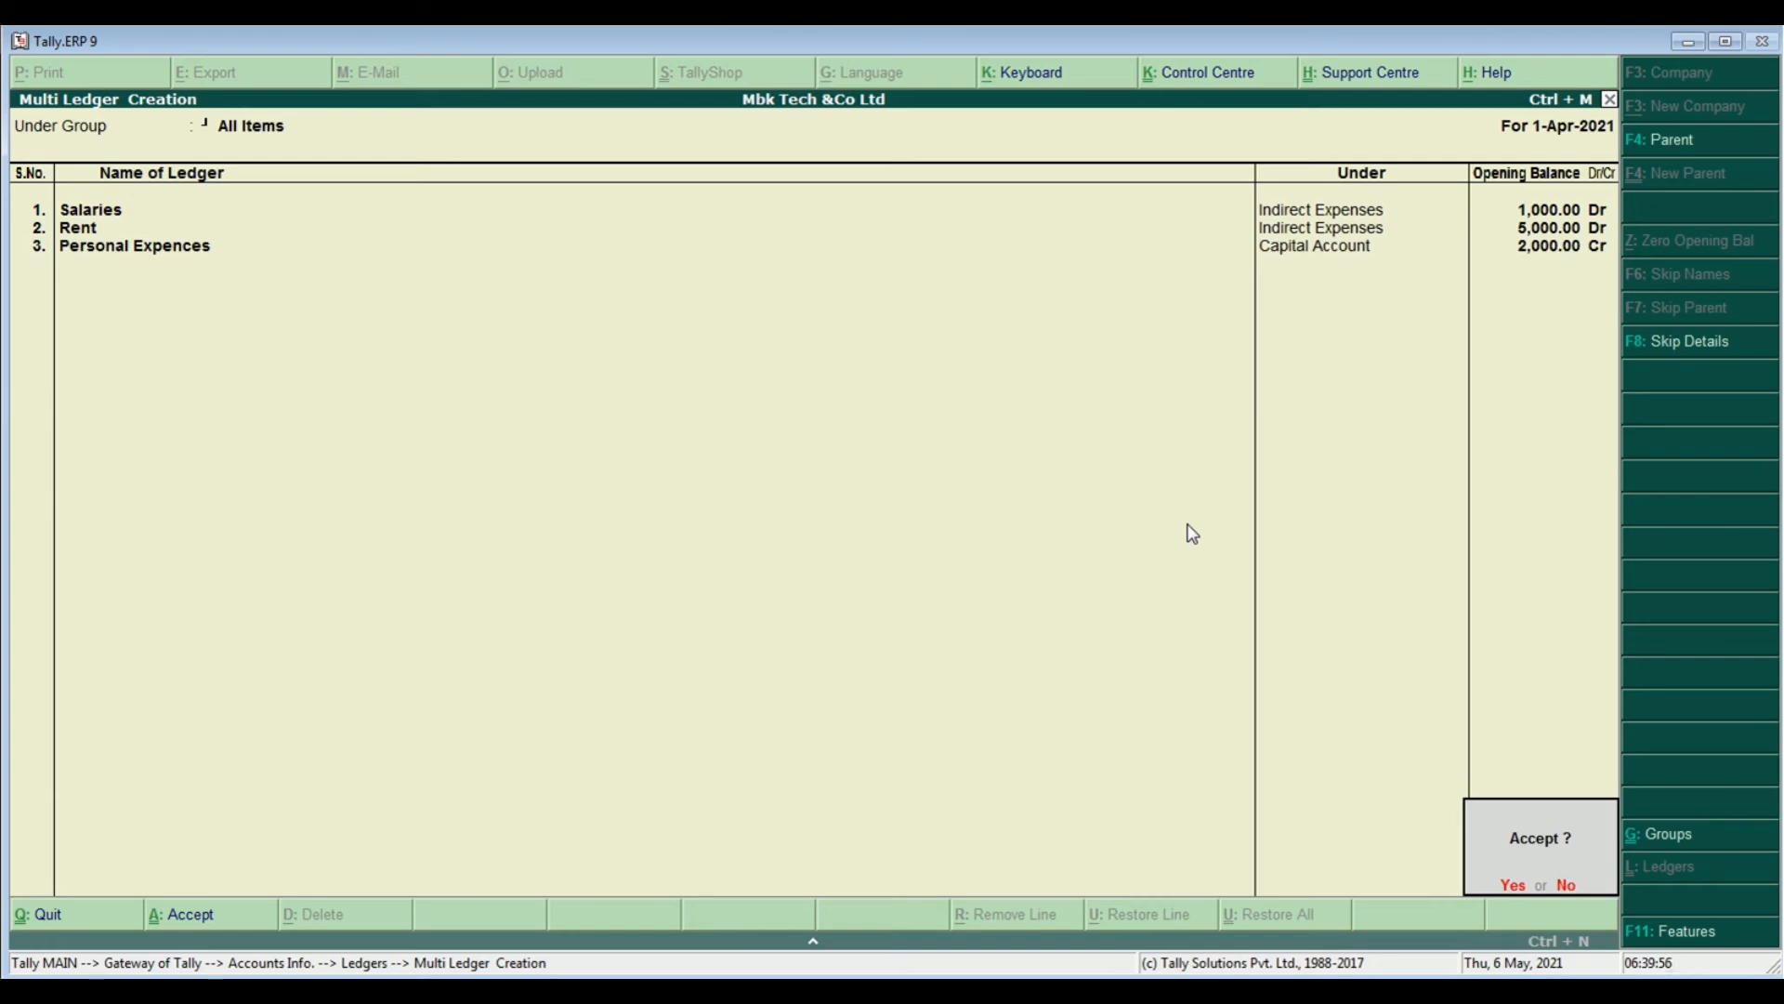
Decline accepting the ledger list and step through the existing entries unchanged to a blank fourth row
key("n")
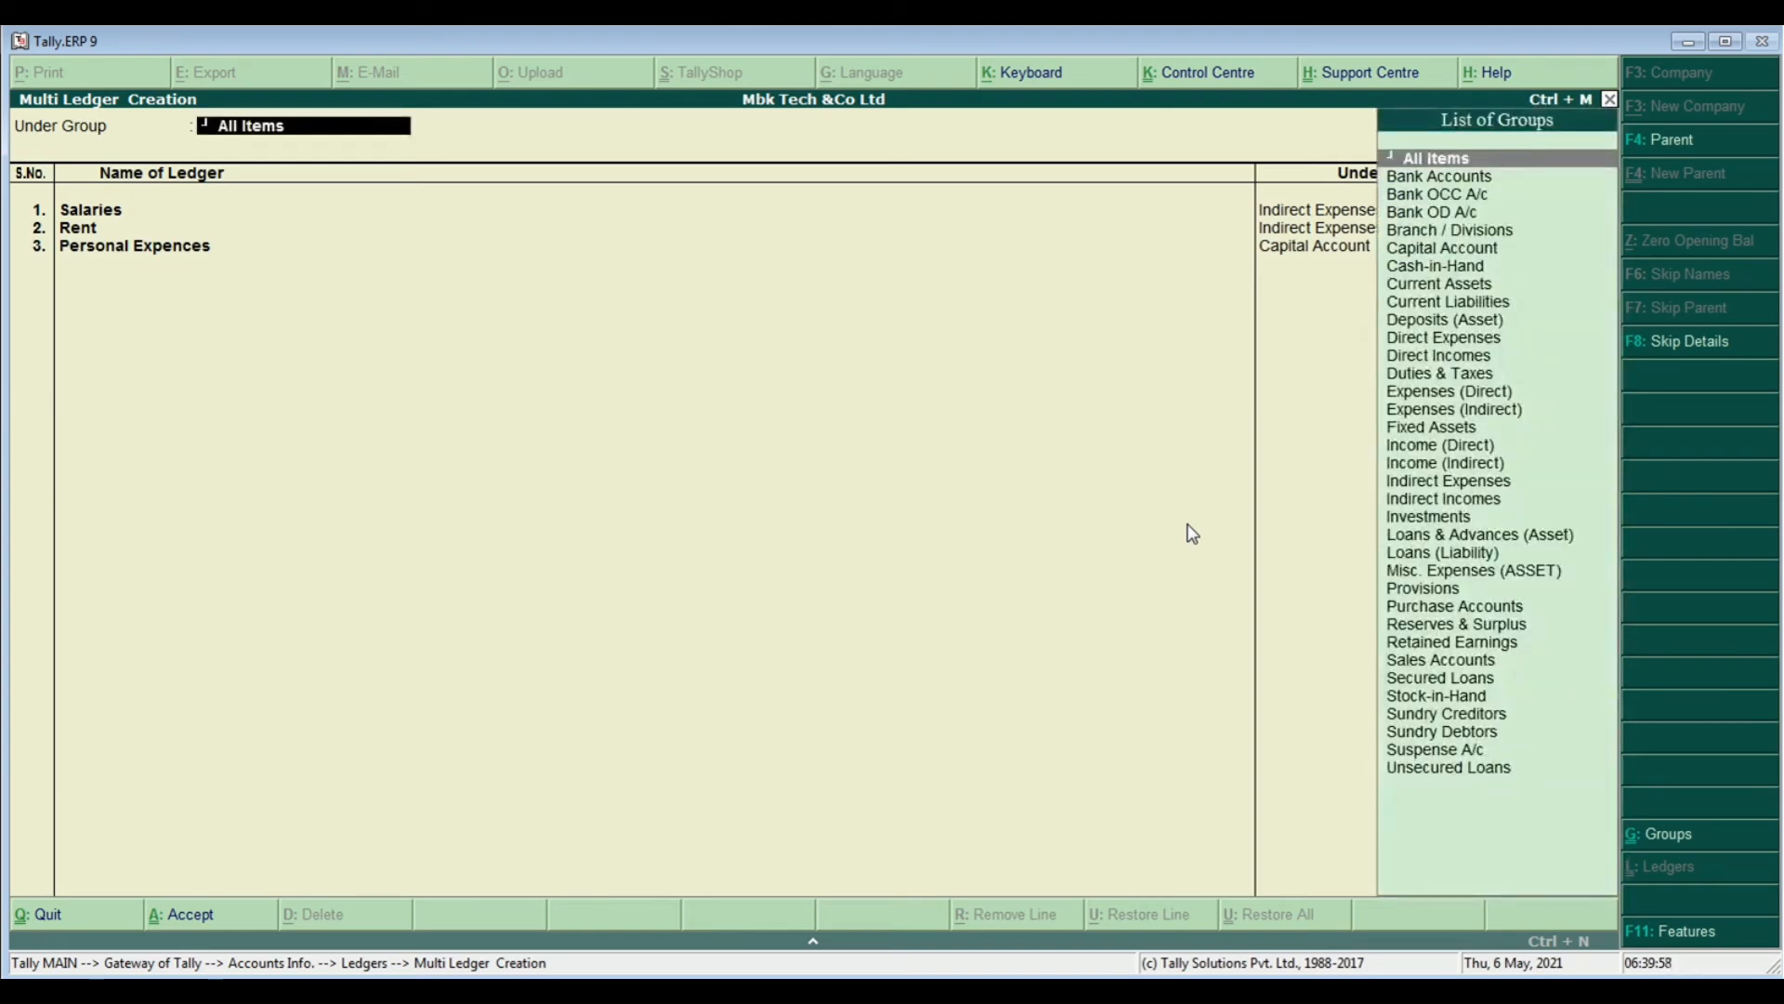
key("Return")
key("Return")
key("Return")
key("Return")
key("Return")
key("Return")
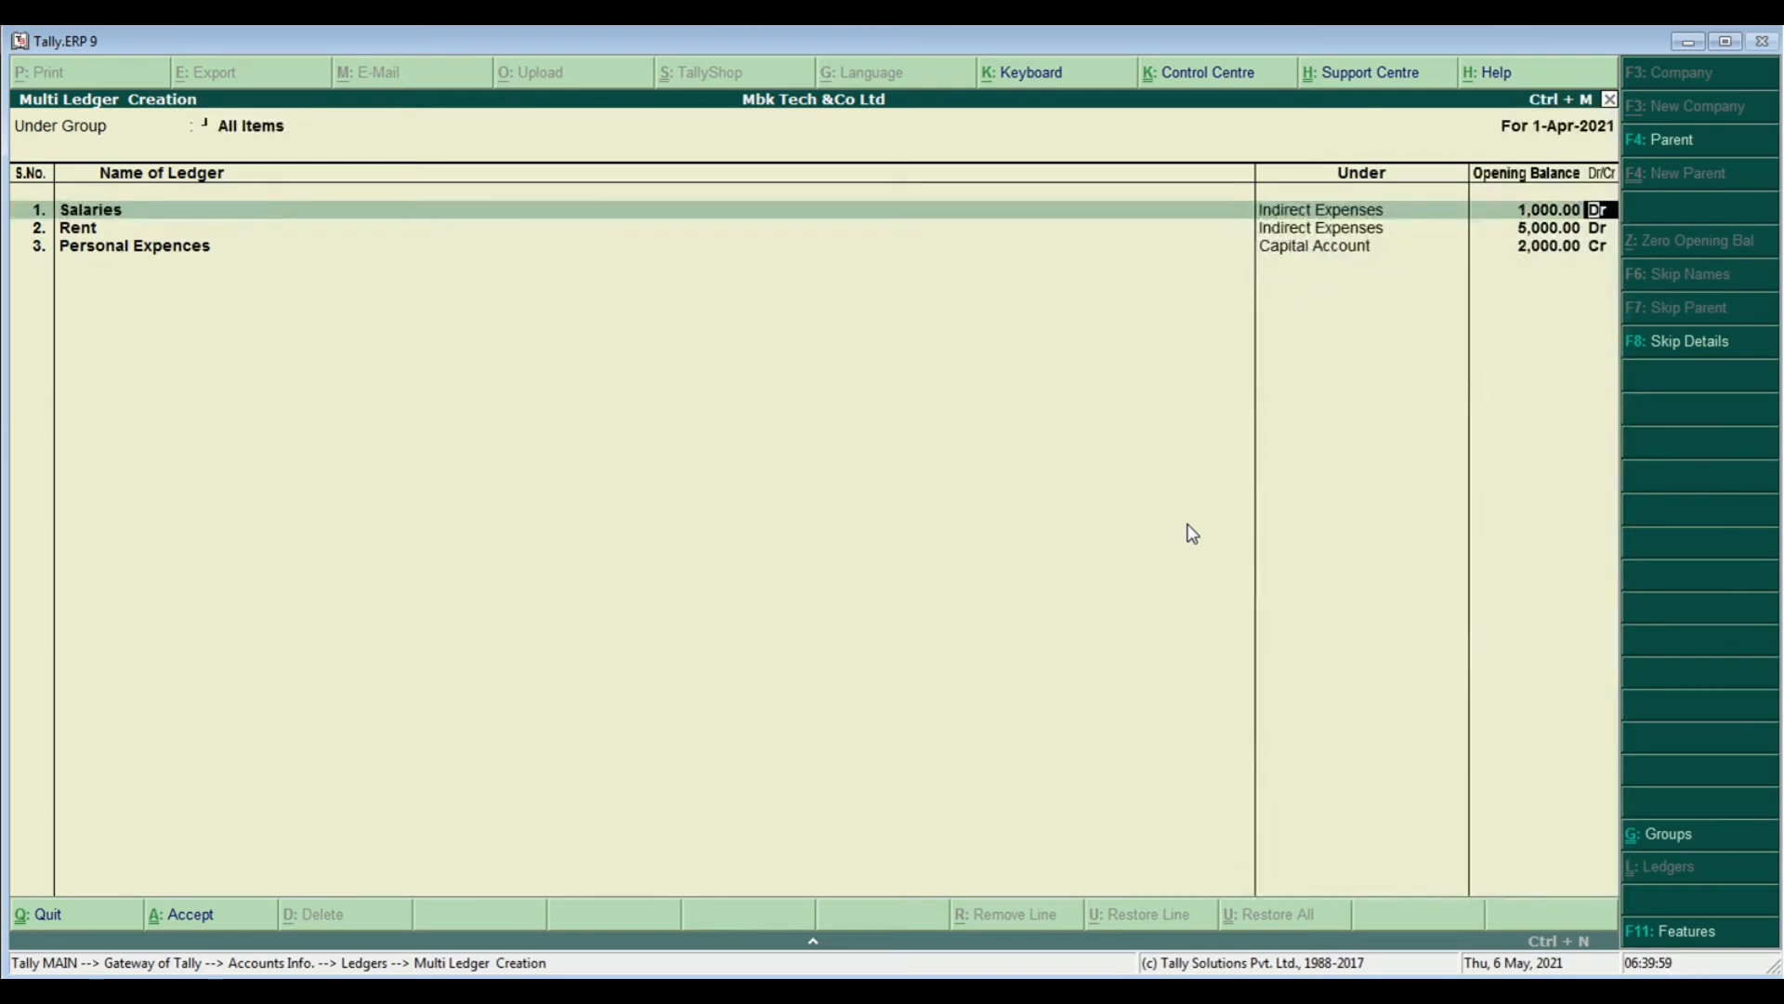
key("Return")
key("Return")
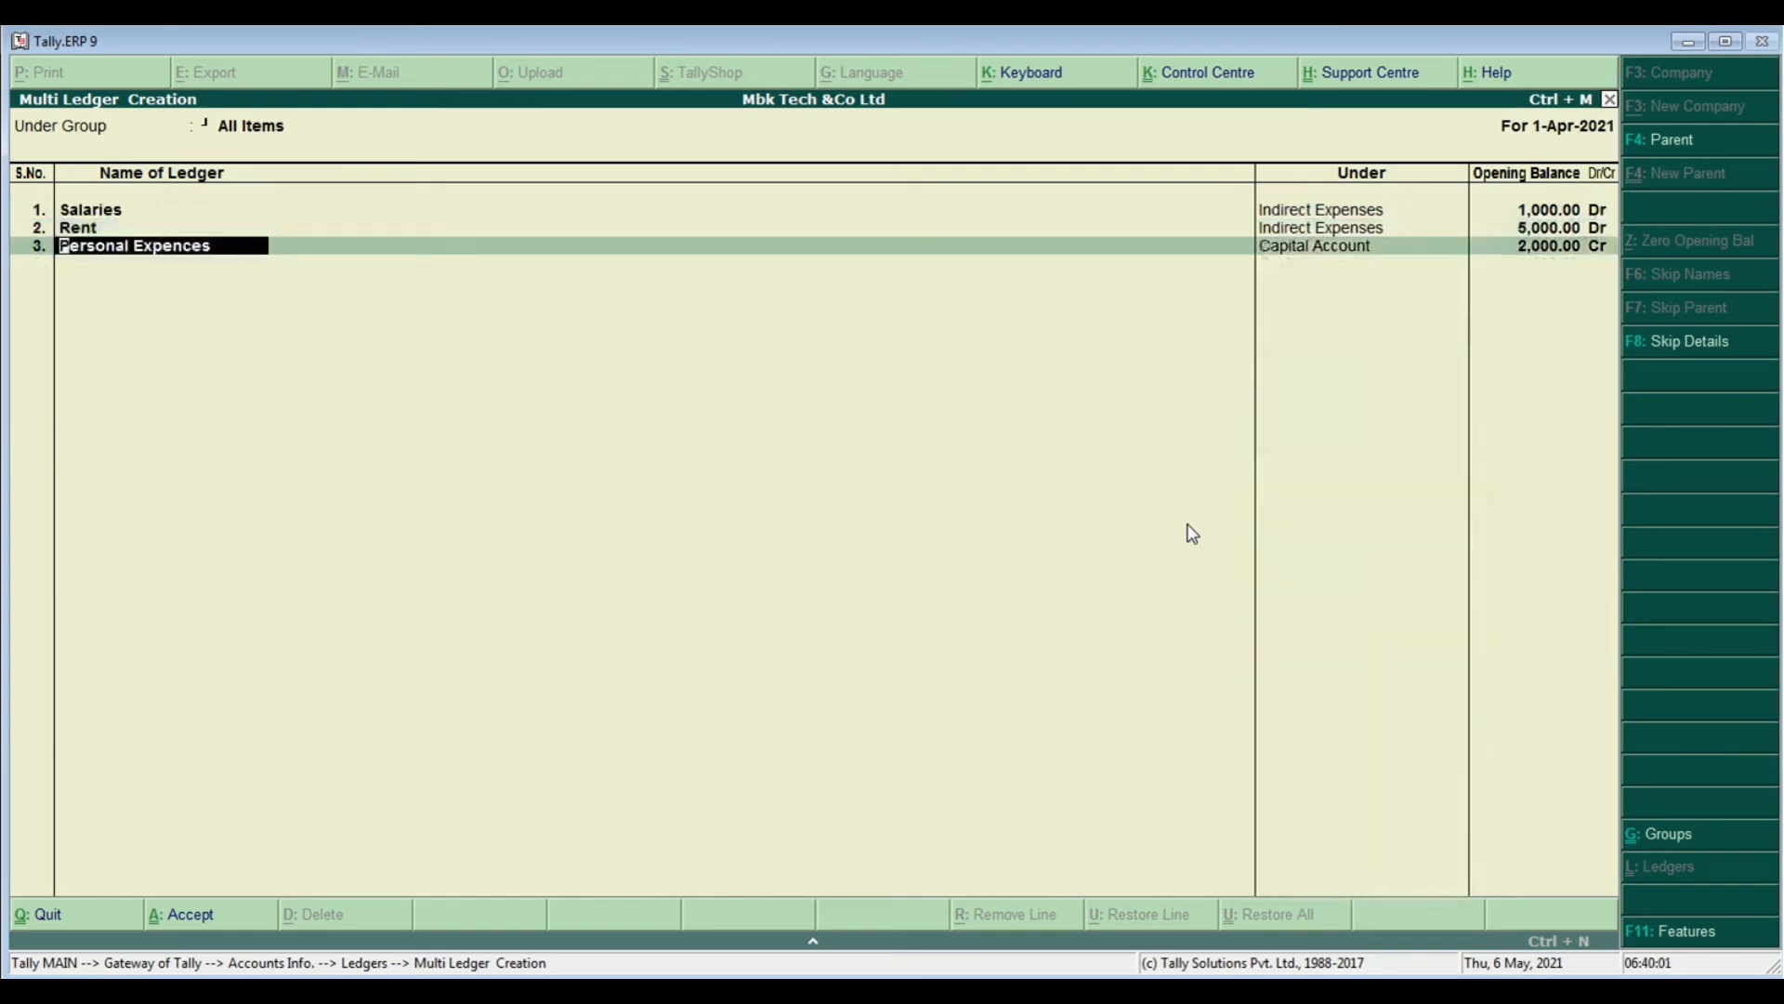
key("Return")
key("Return")
key("Return")
key("Return")
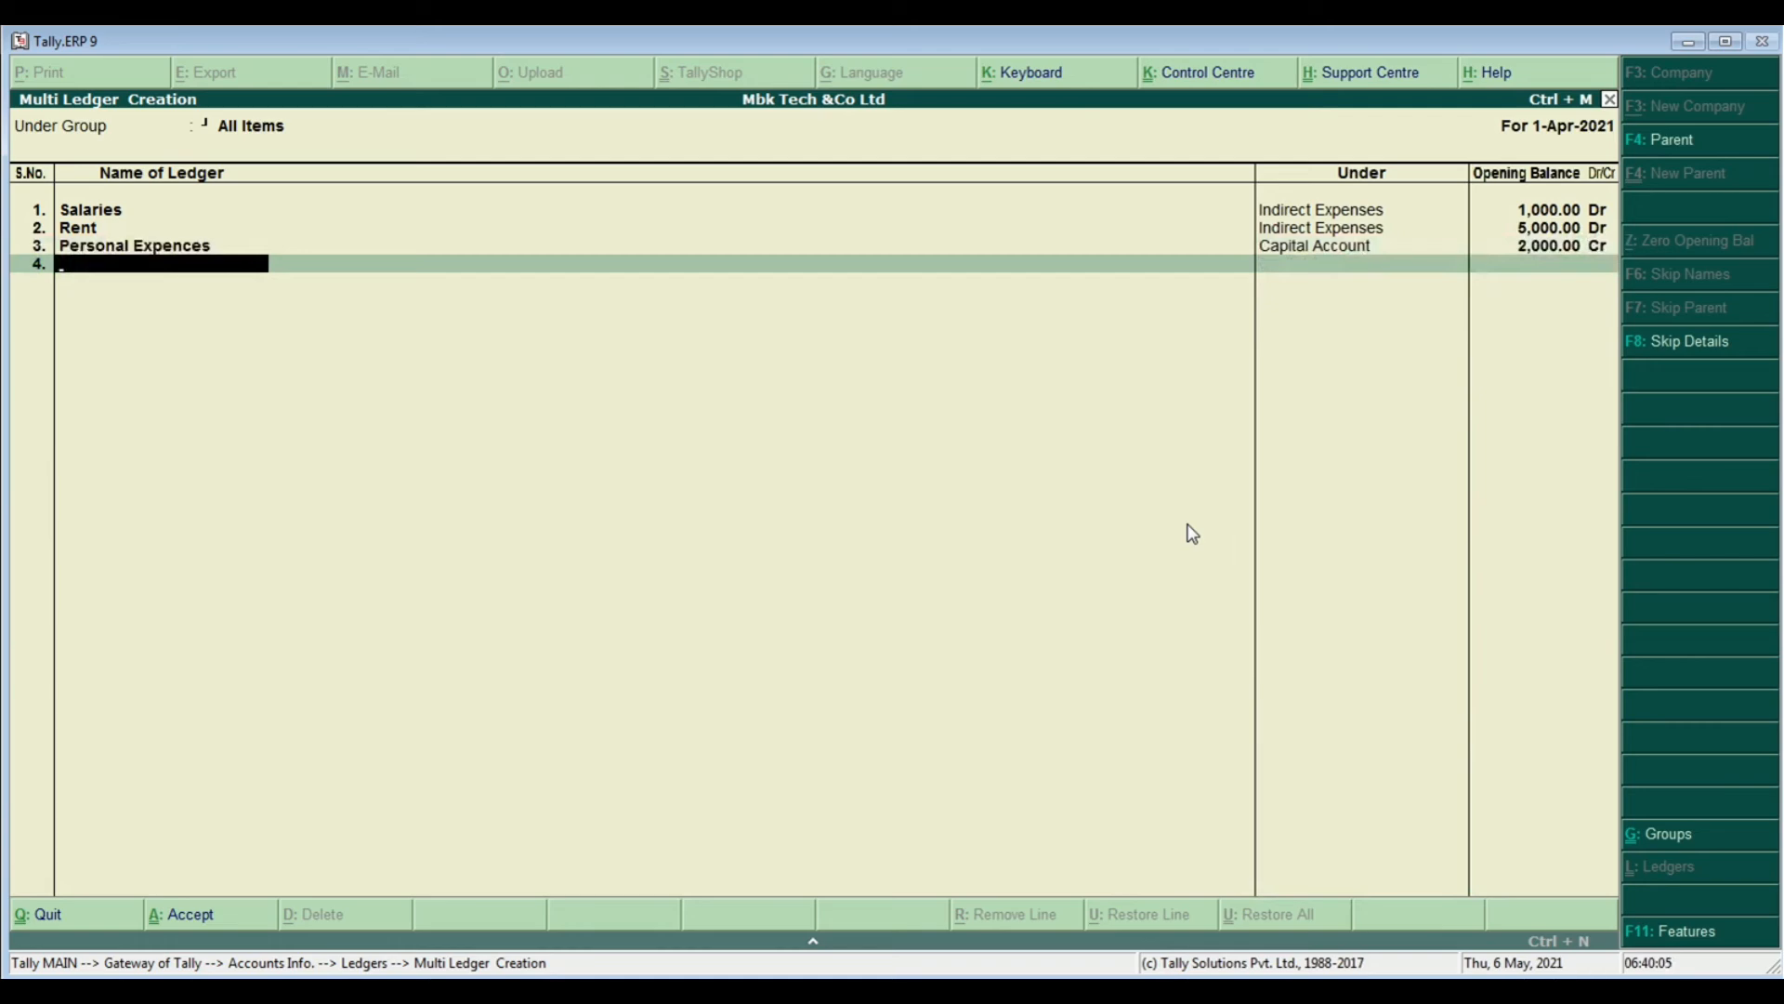
Add a fourth ledger with the debtor's name under Sundry Debtors, with an opening balance of 5,000 Dr, and proceed to its bill-wise details
type("Amit")
key("Return")
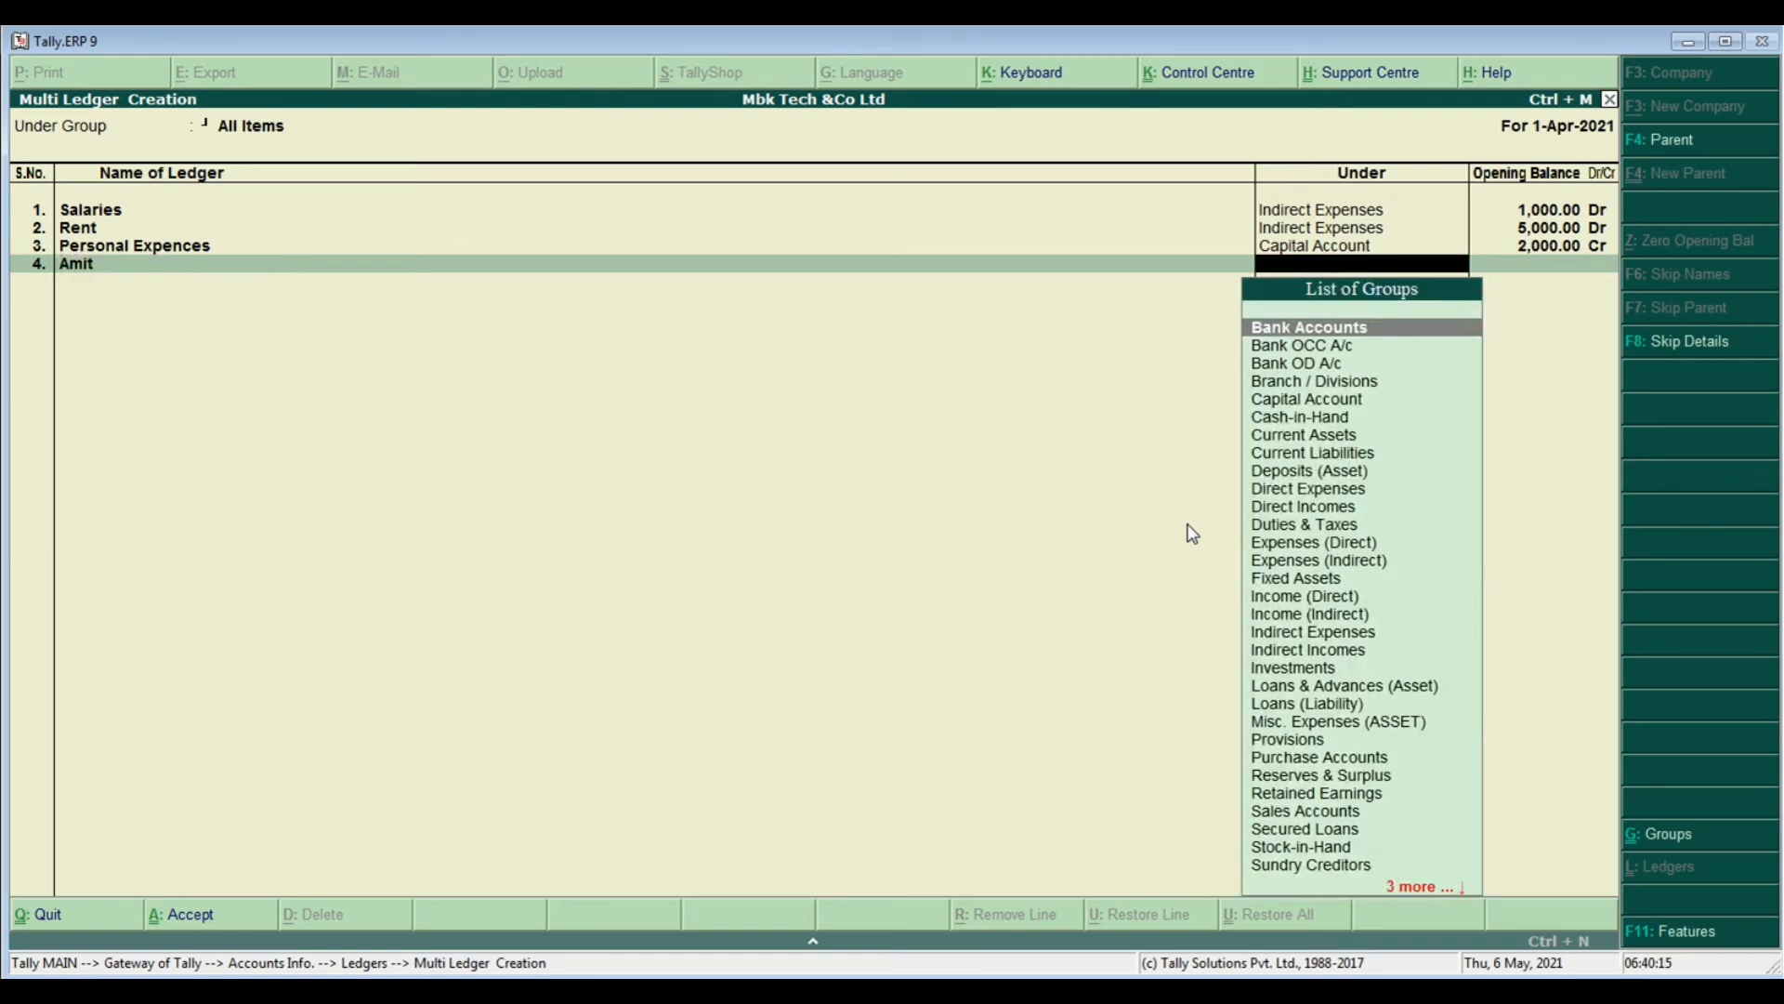
type("Su")
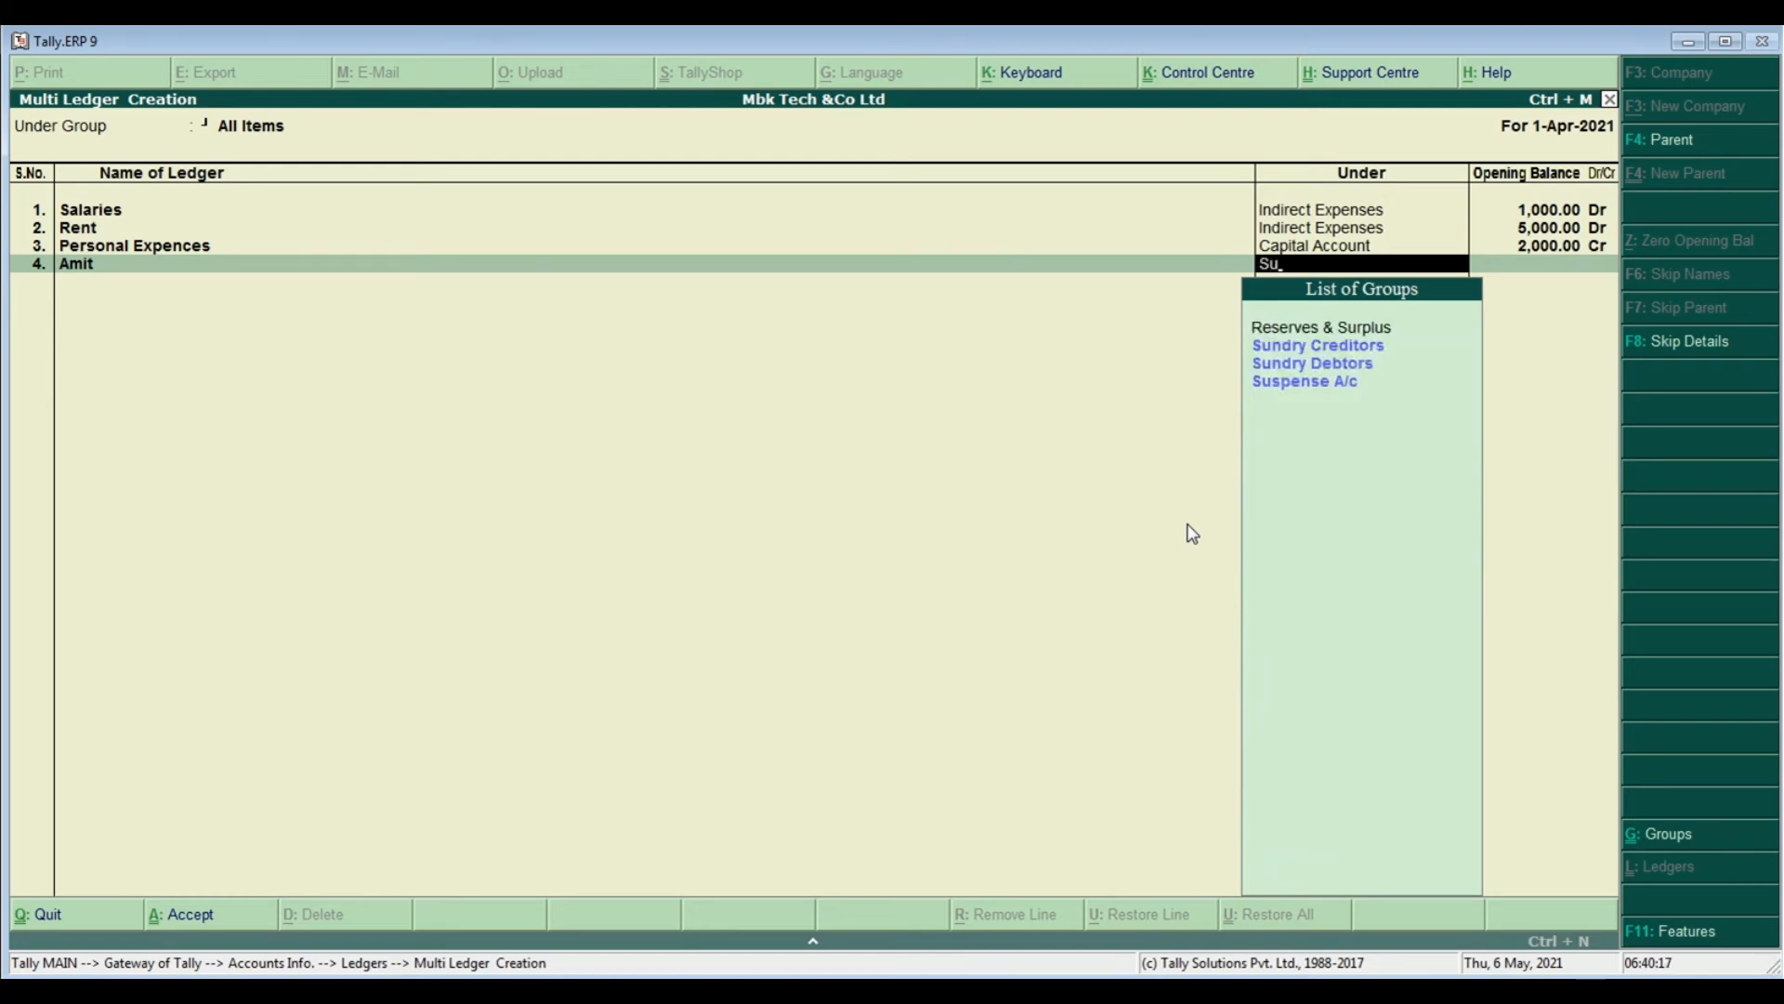
key("Down")
key("Return")
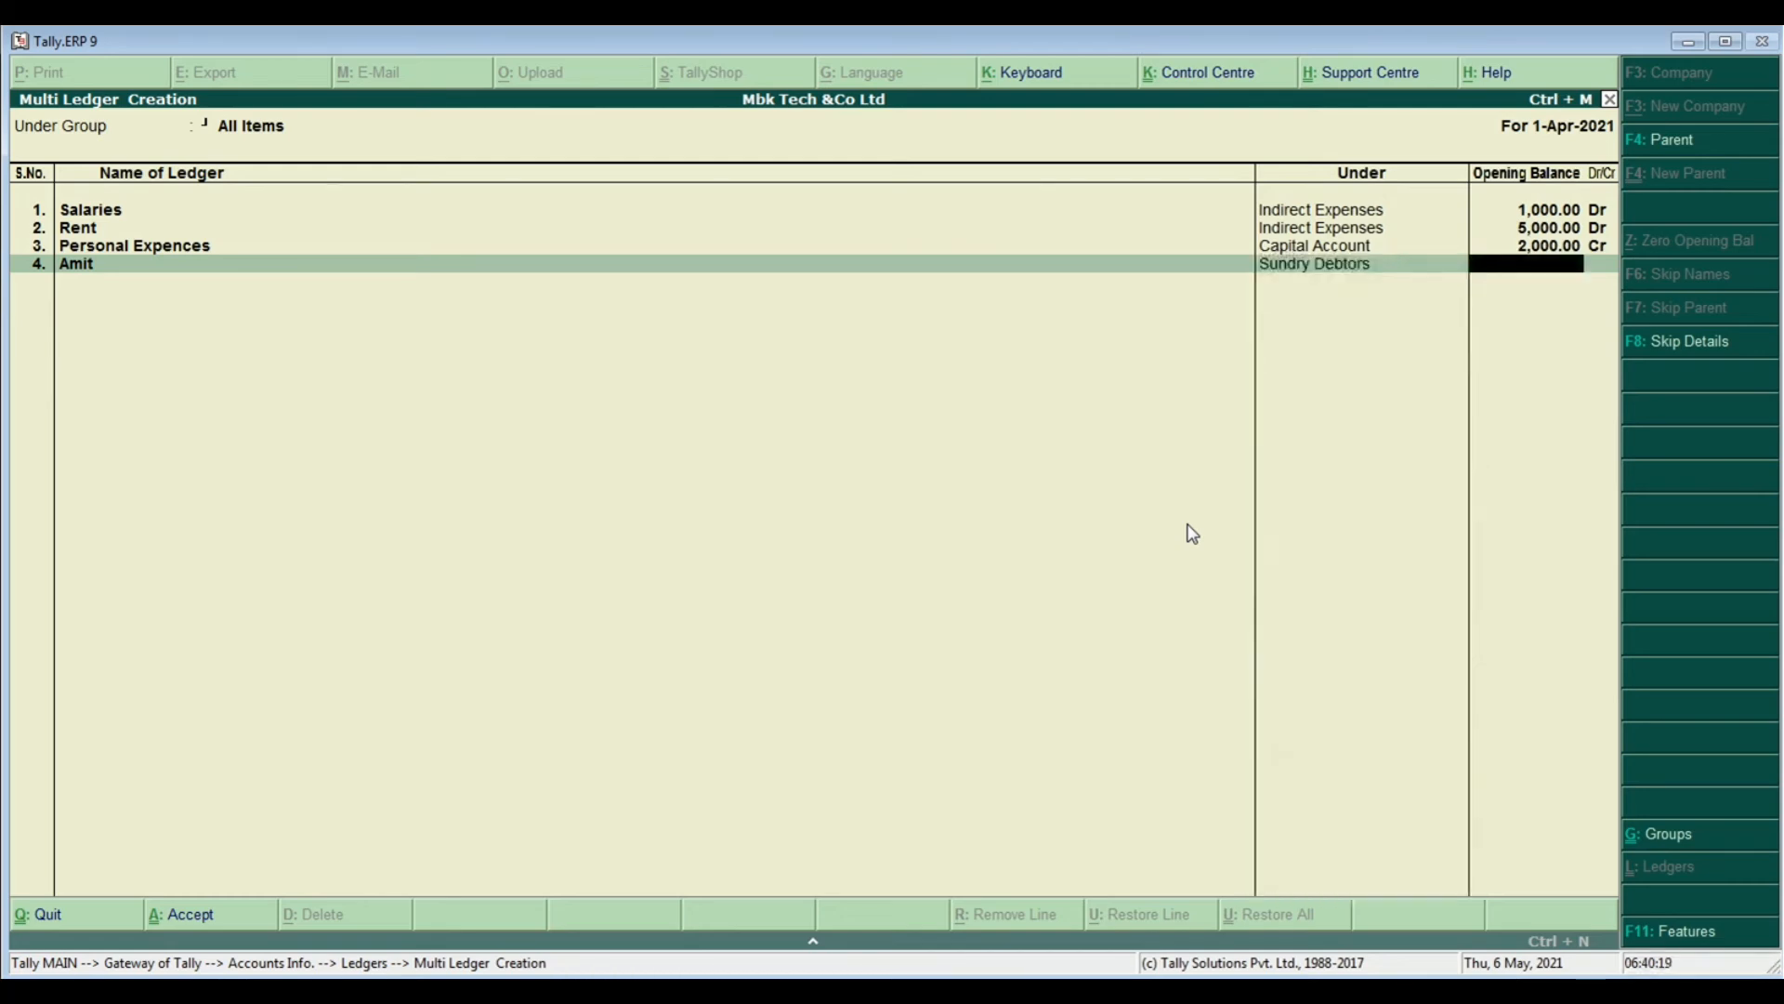
type("50000")
key("Return")
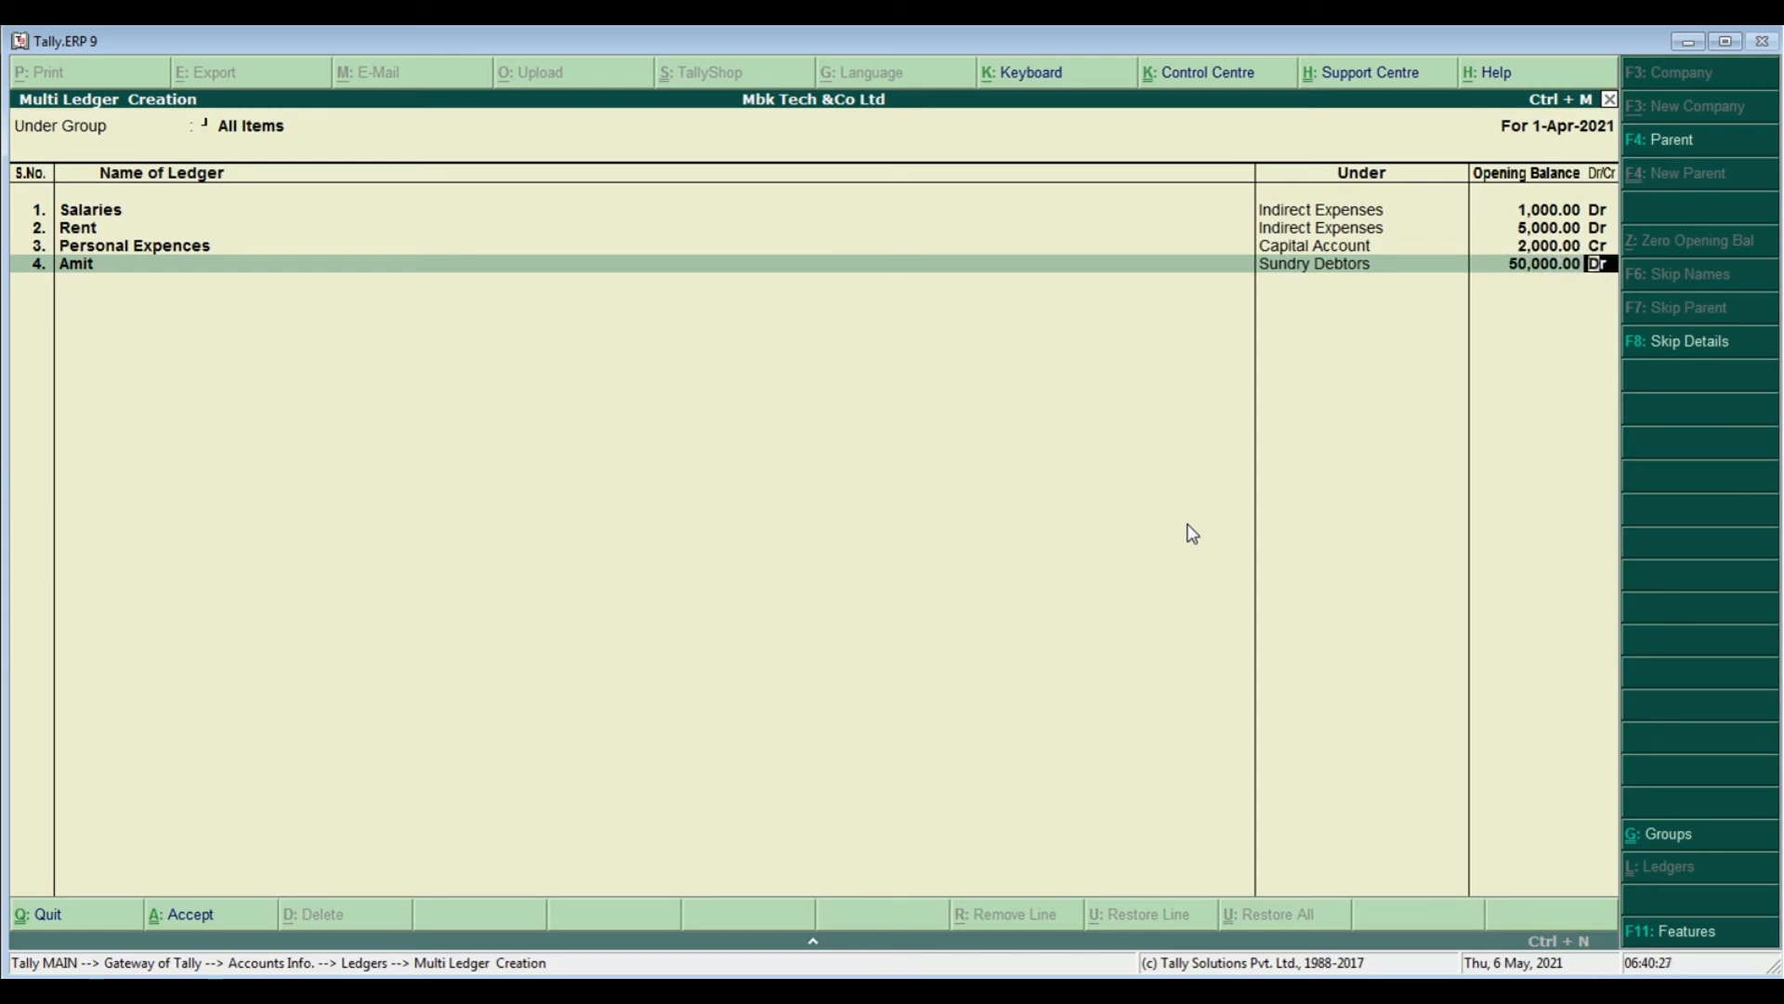
key("BackSpace")
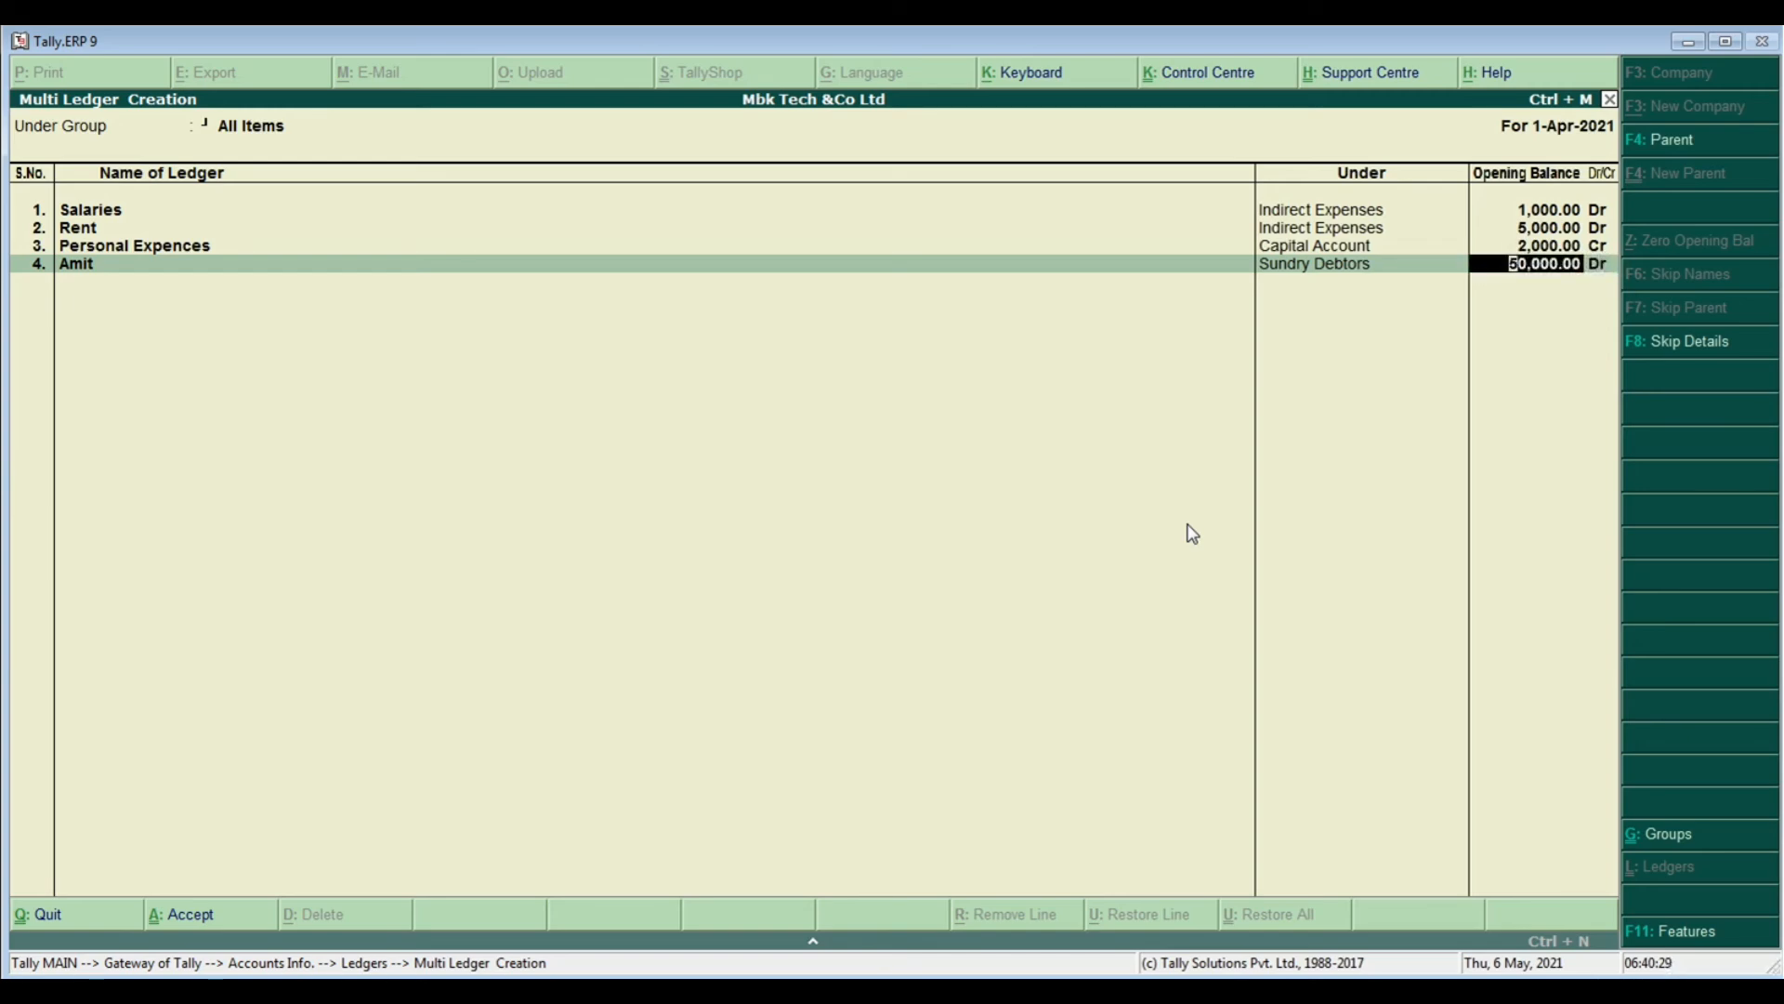
type("5000")
key("Return")
key("Return")
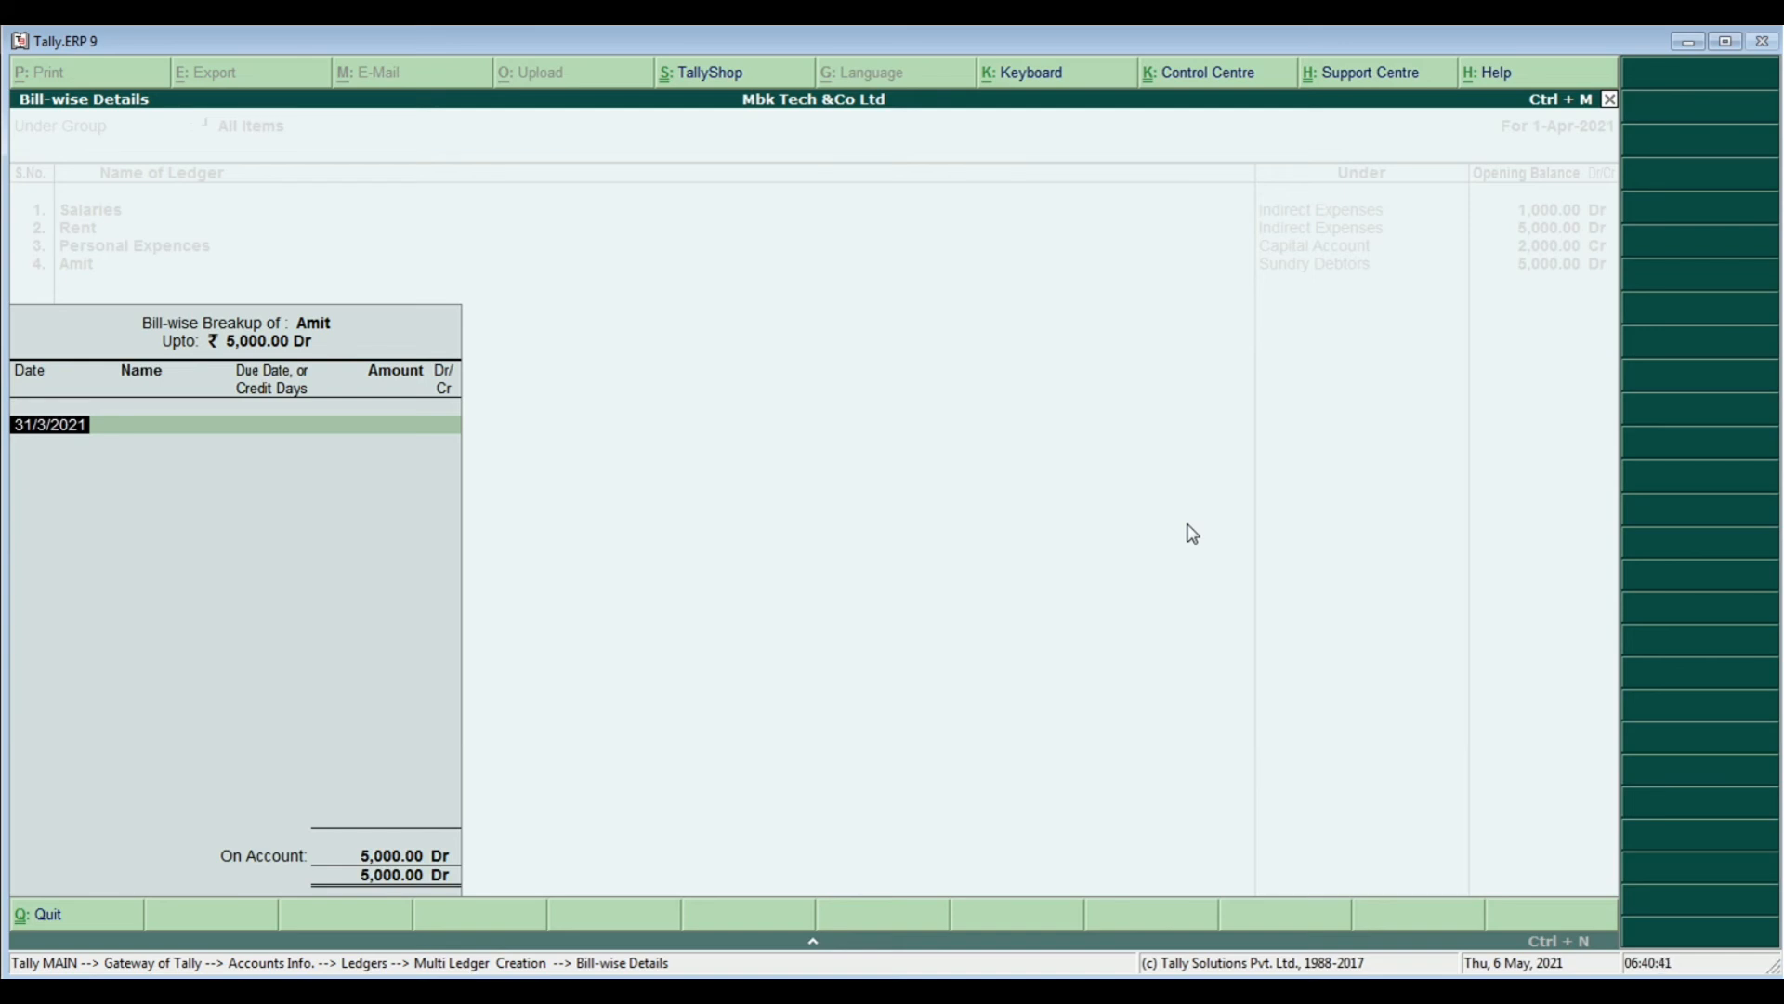
Record the debtor's bill-wise breakup dated 31/3/2021 under the debtor's name, with 30 credit days for 5,000 Dr
key("Return")
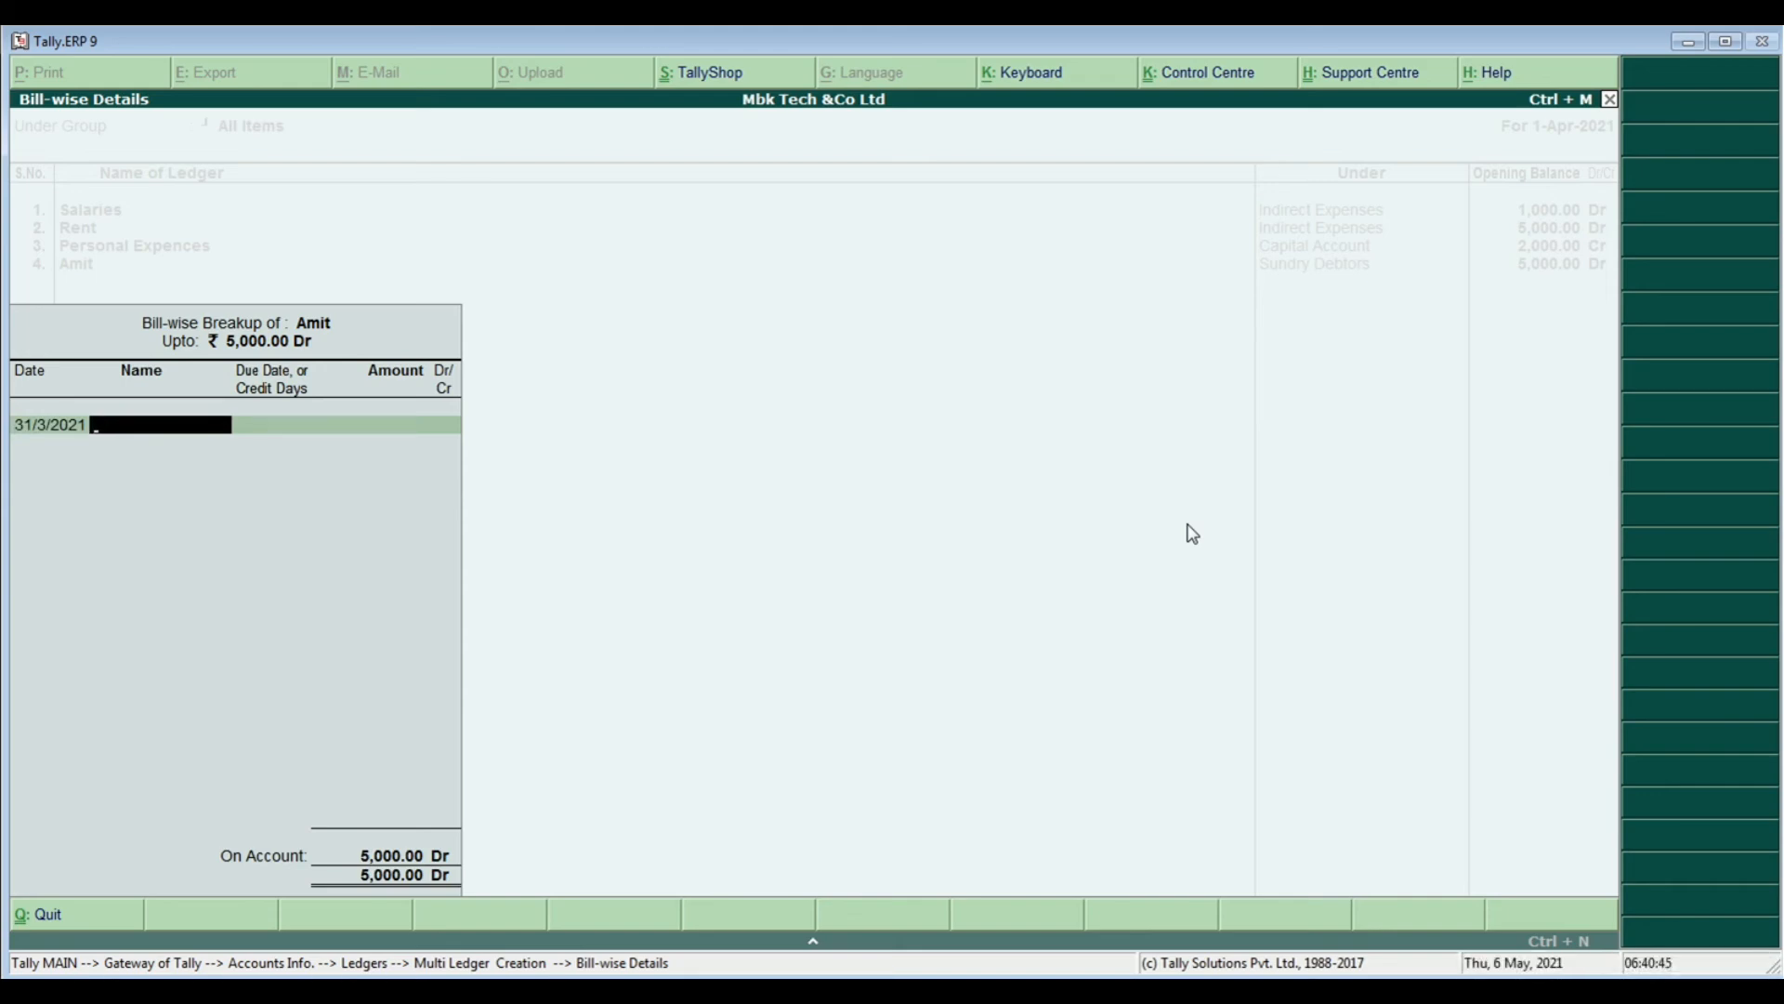
type("Amit")
key("Return")
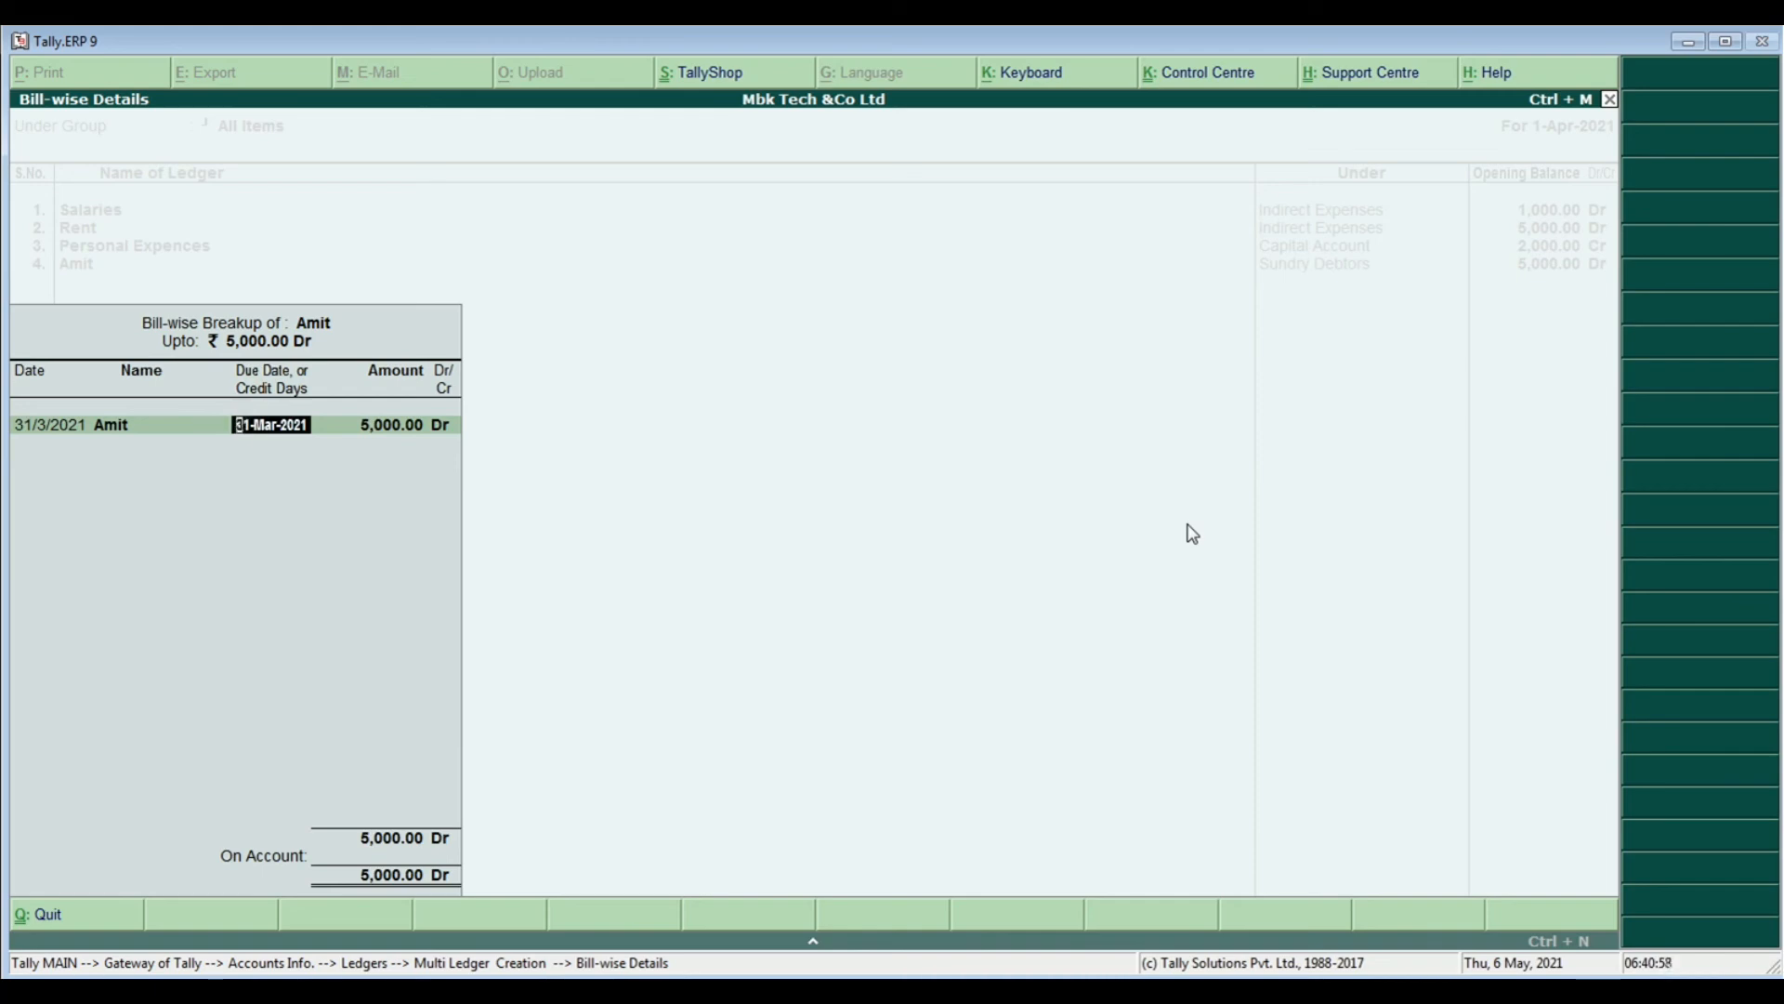
type("30")
key("Return")
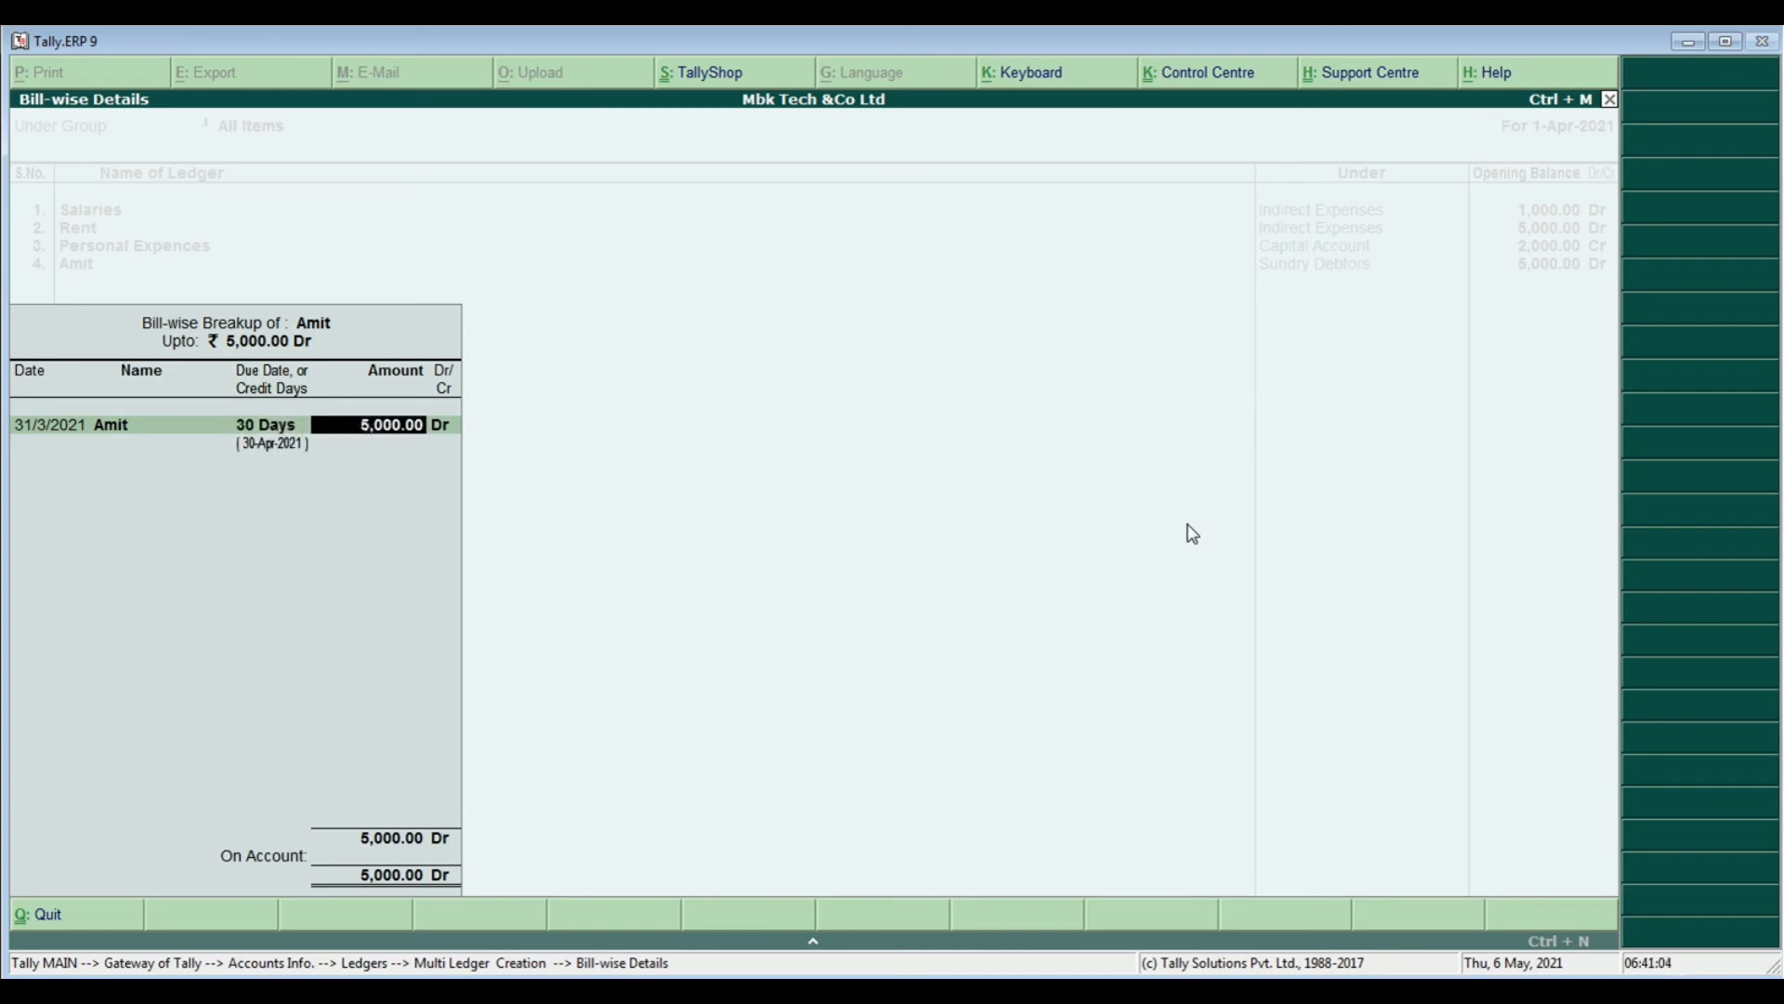
key("Return")
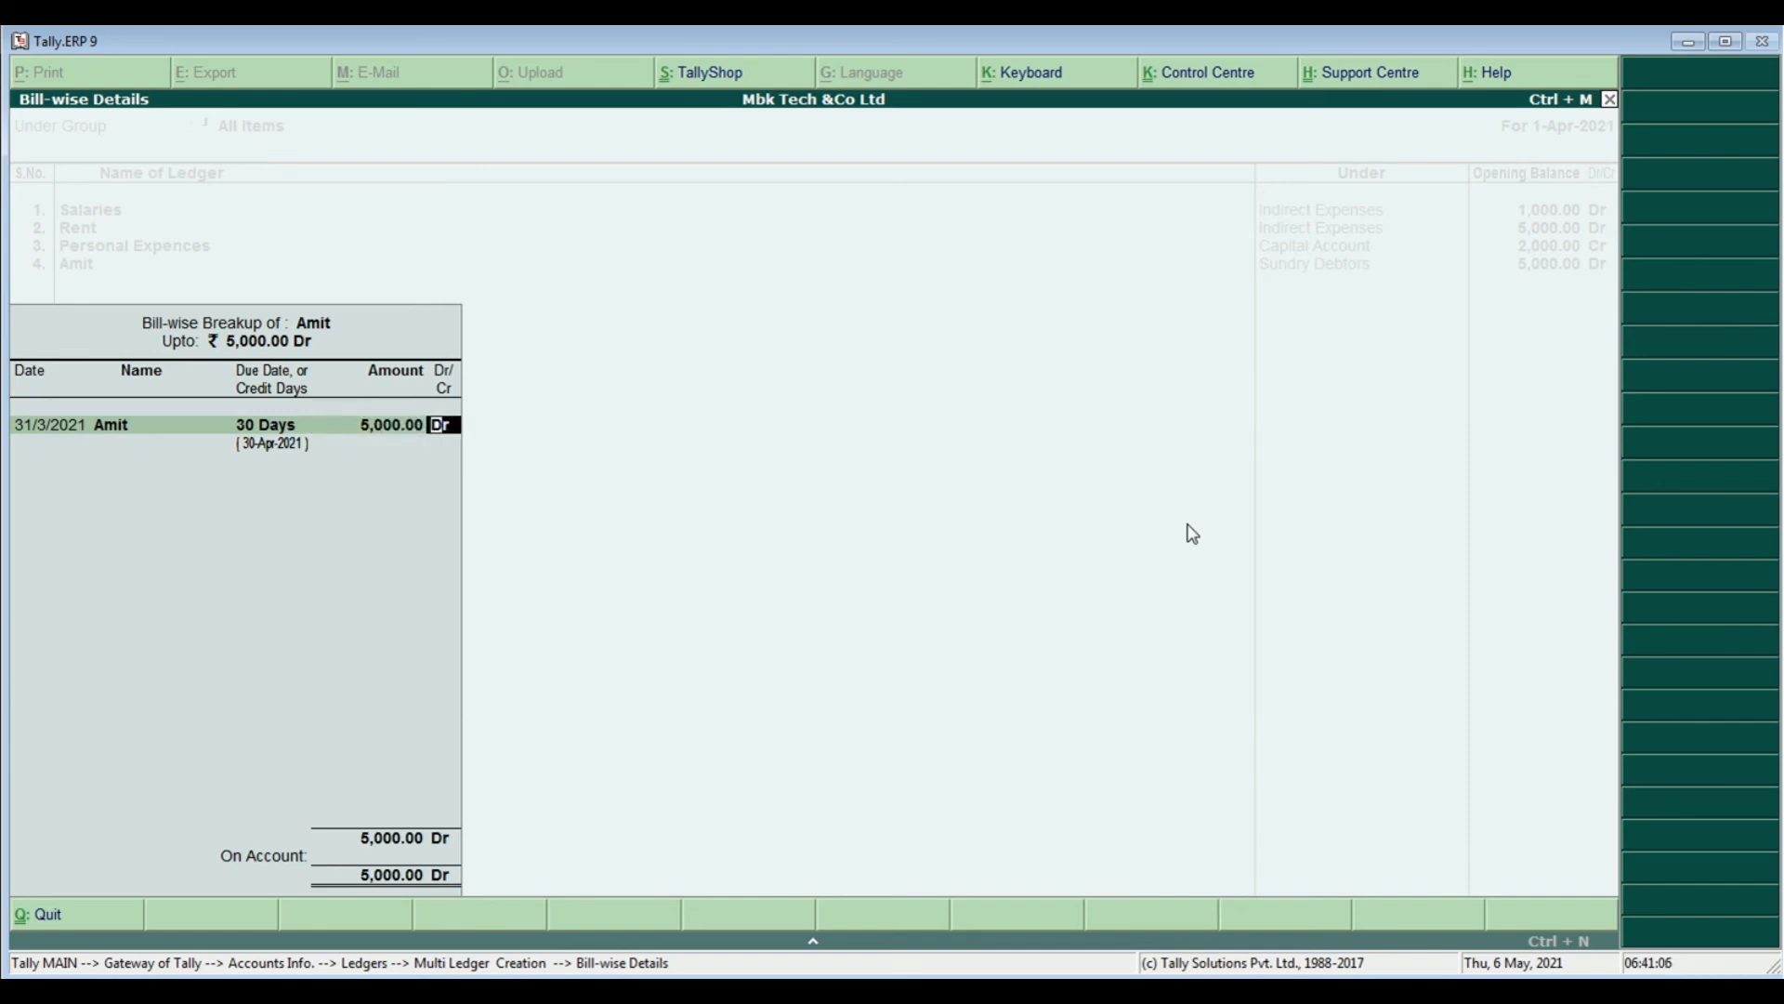
key("Return")
key("Return")
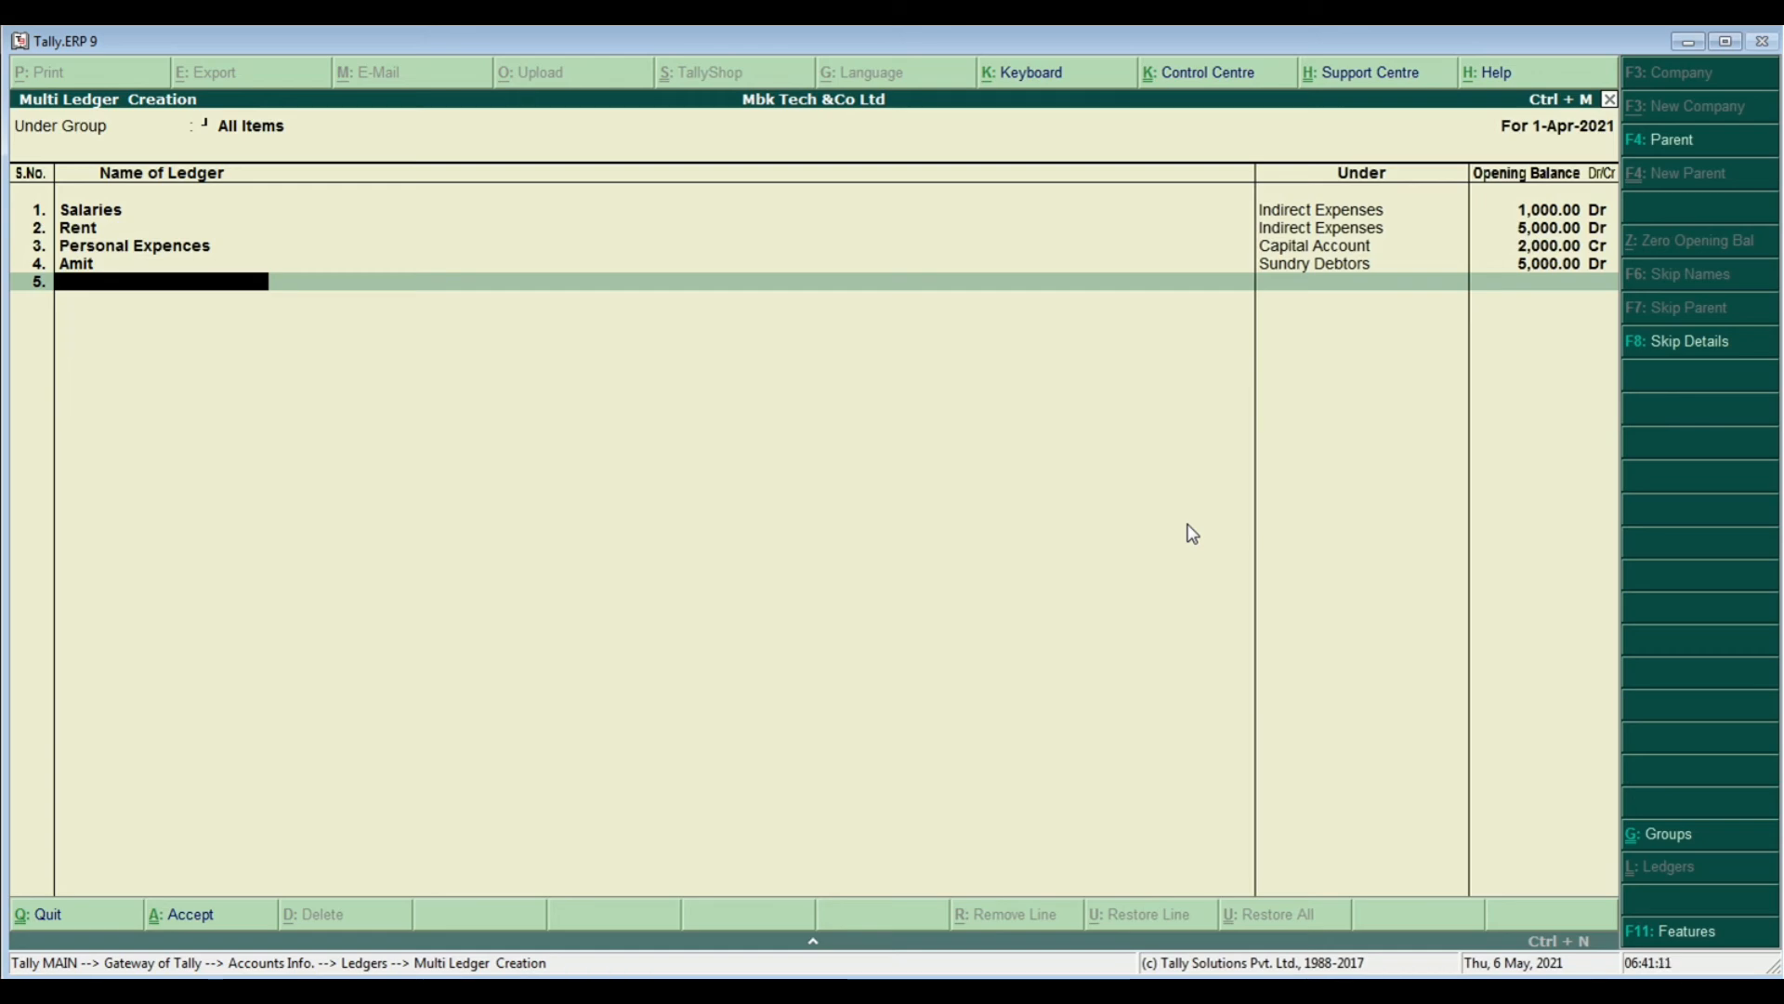
Add a fifth ledger with the creditor's name under Sundry Creditors, with an opening balance of 3,000 Cr, and proceed to its bill-wise details
type("Ram")
key("Return")
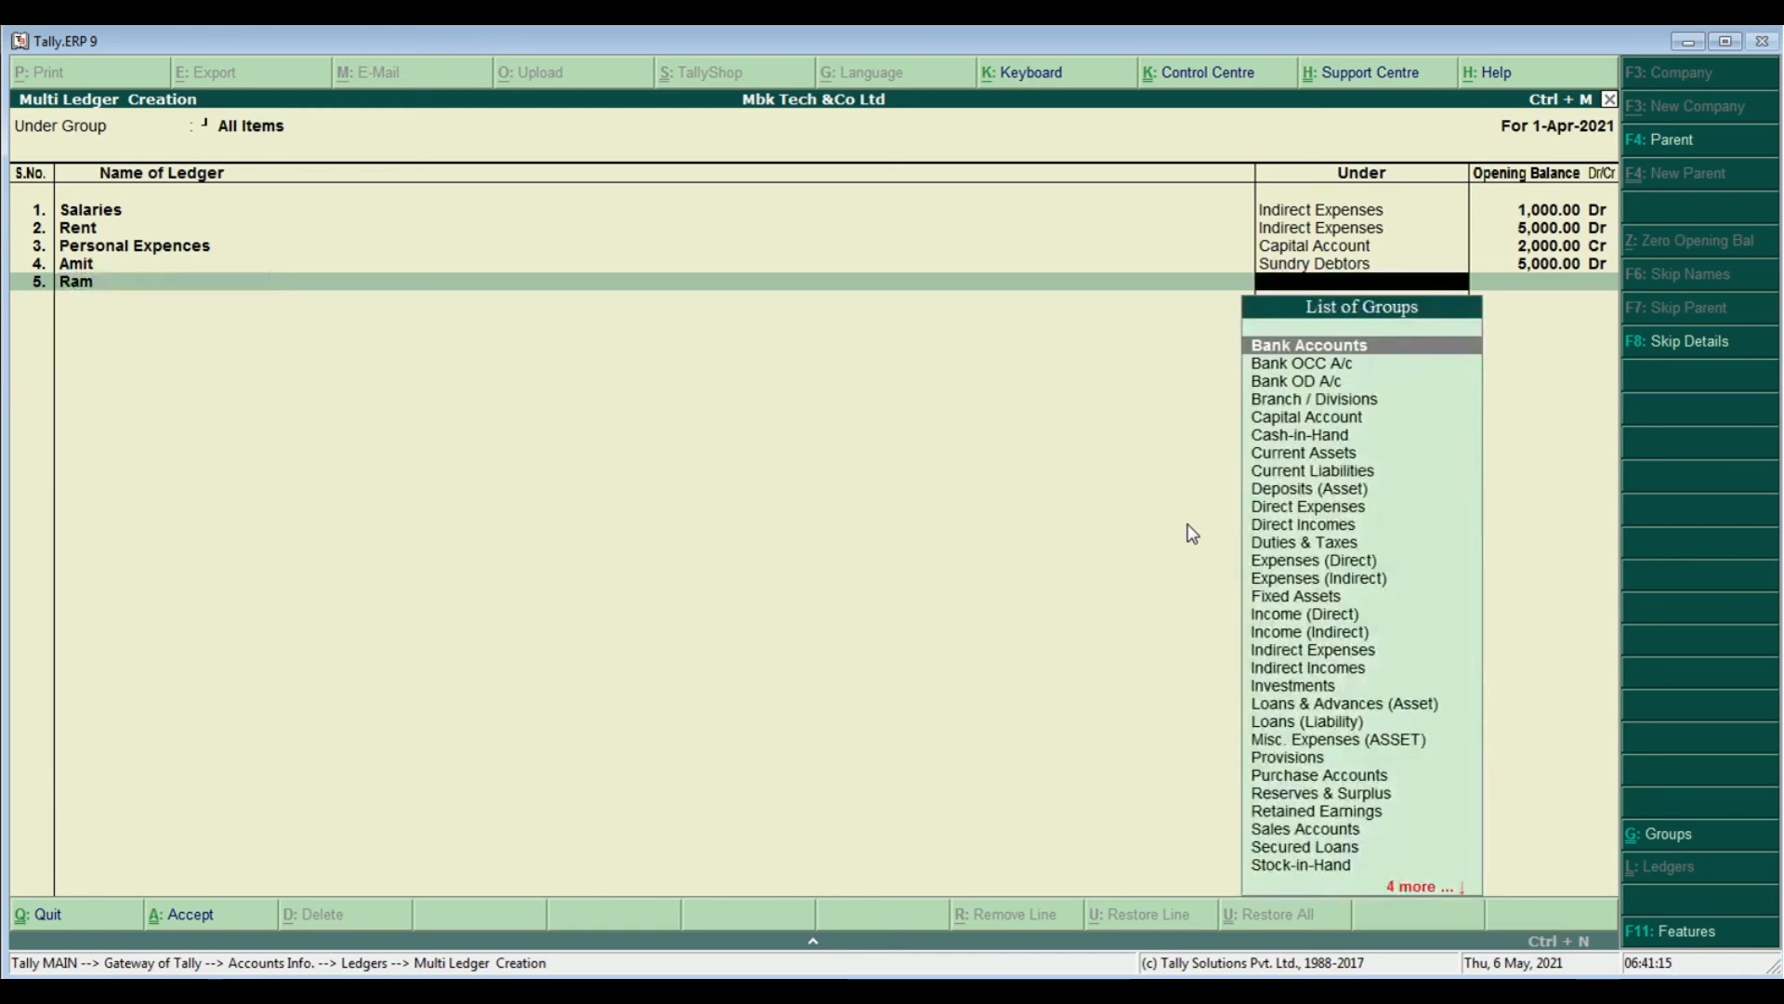
type("Su")
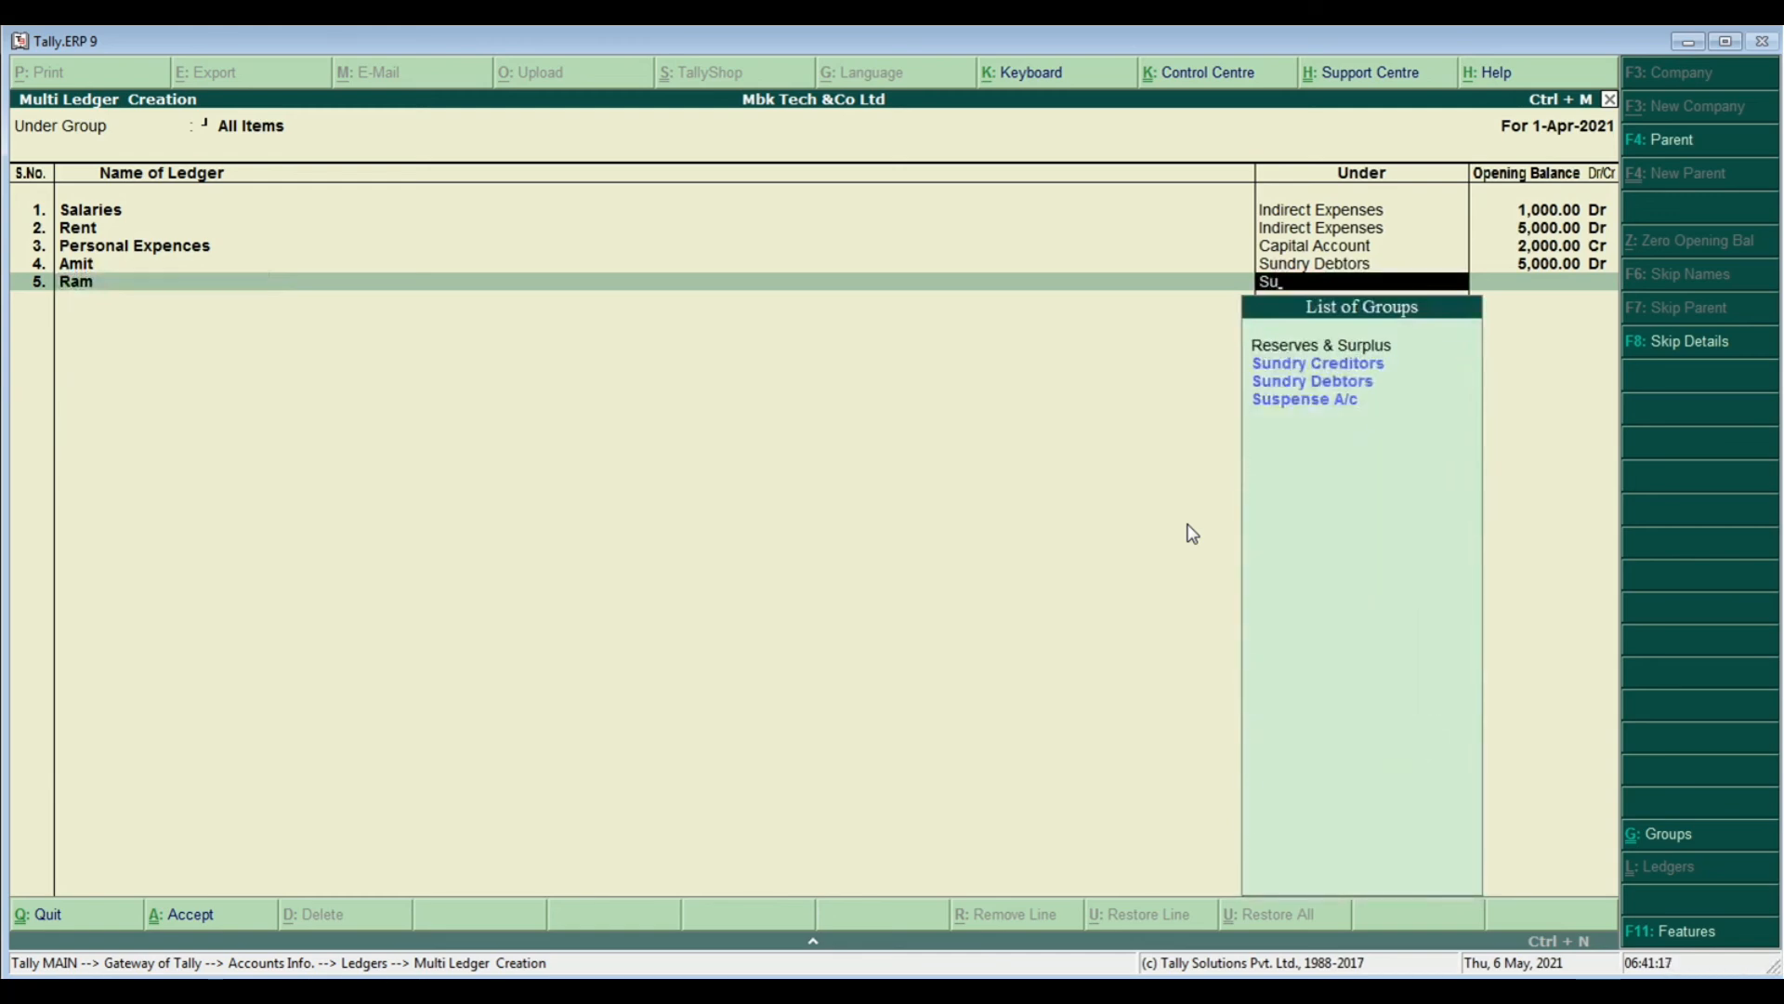
key("Down")
key("Return")
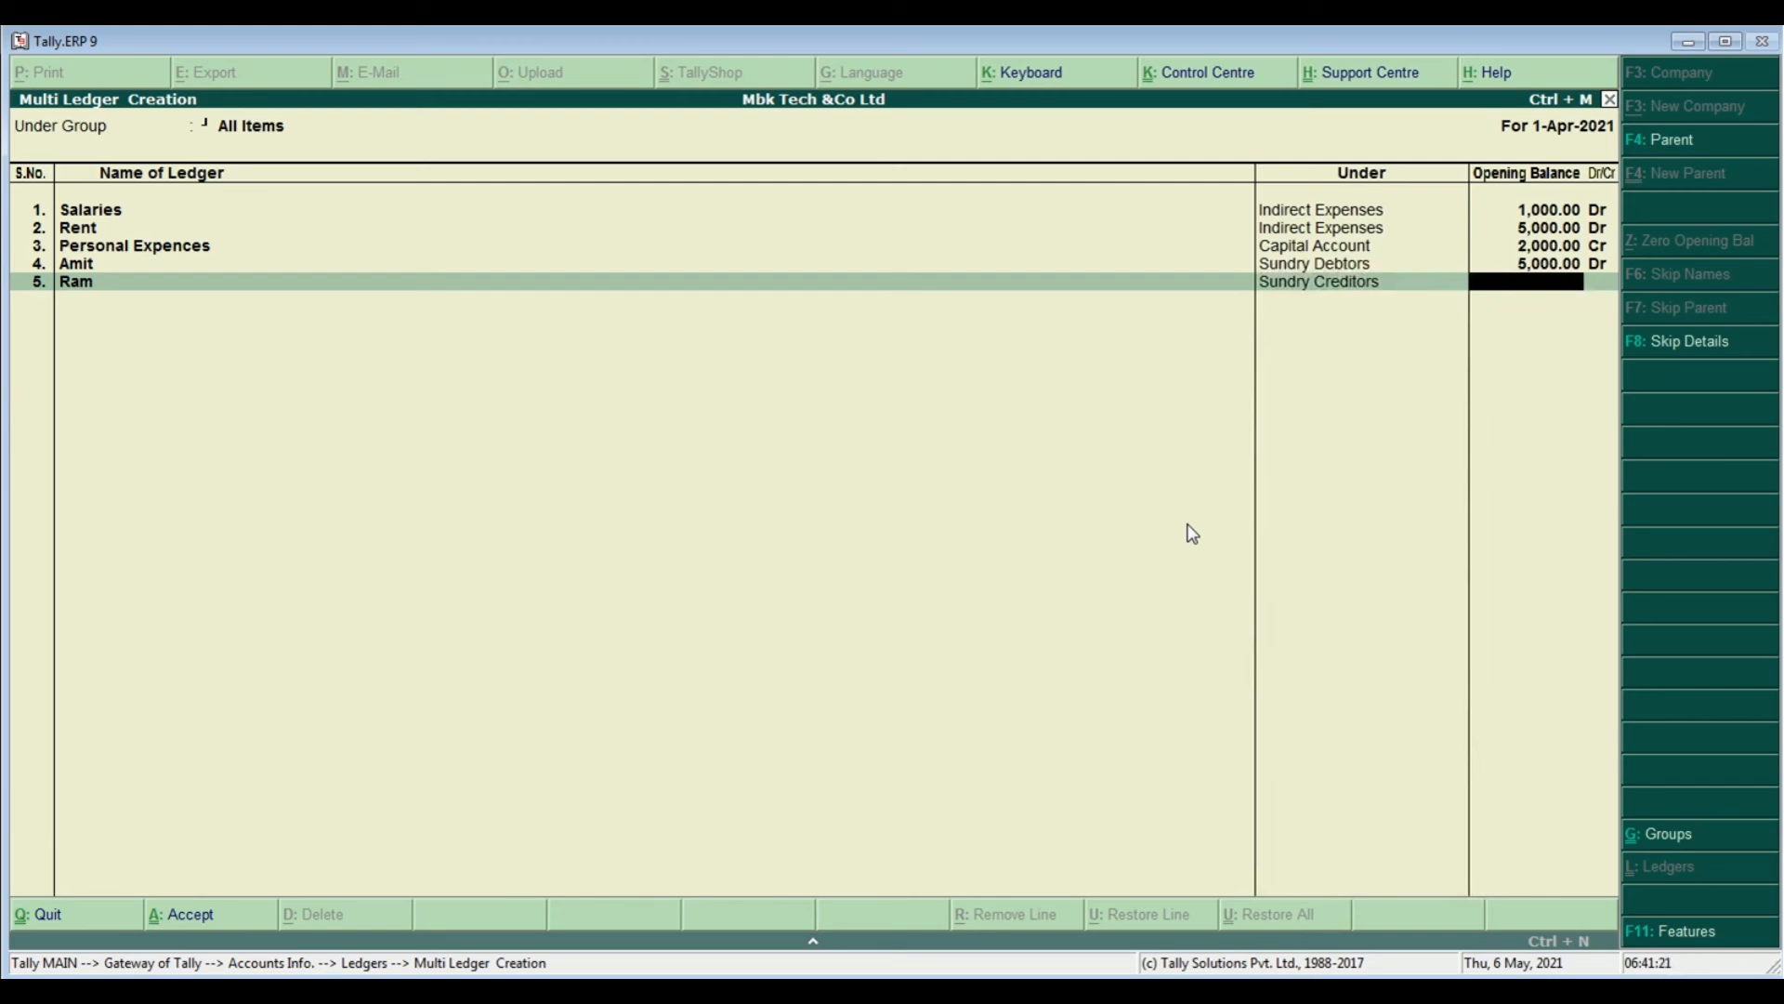
type("30-0")
key("BackSpace")
key("BackSpace")
type("00")
key("Return")
key("Return")
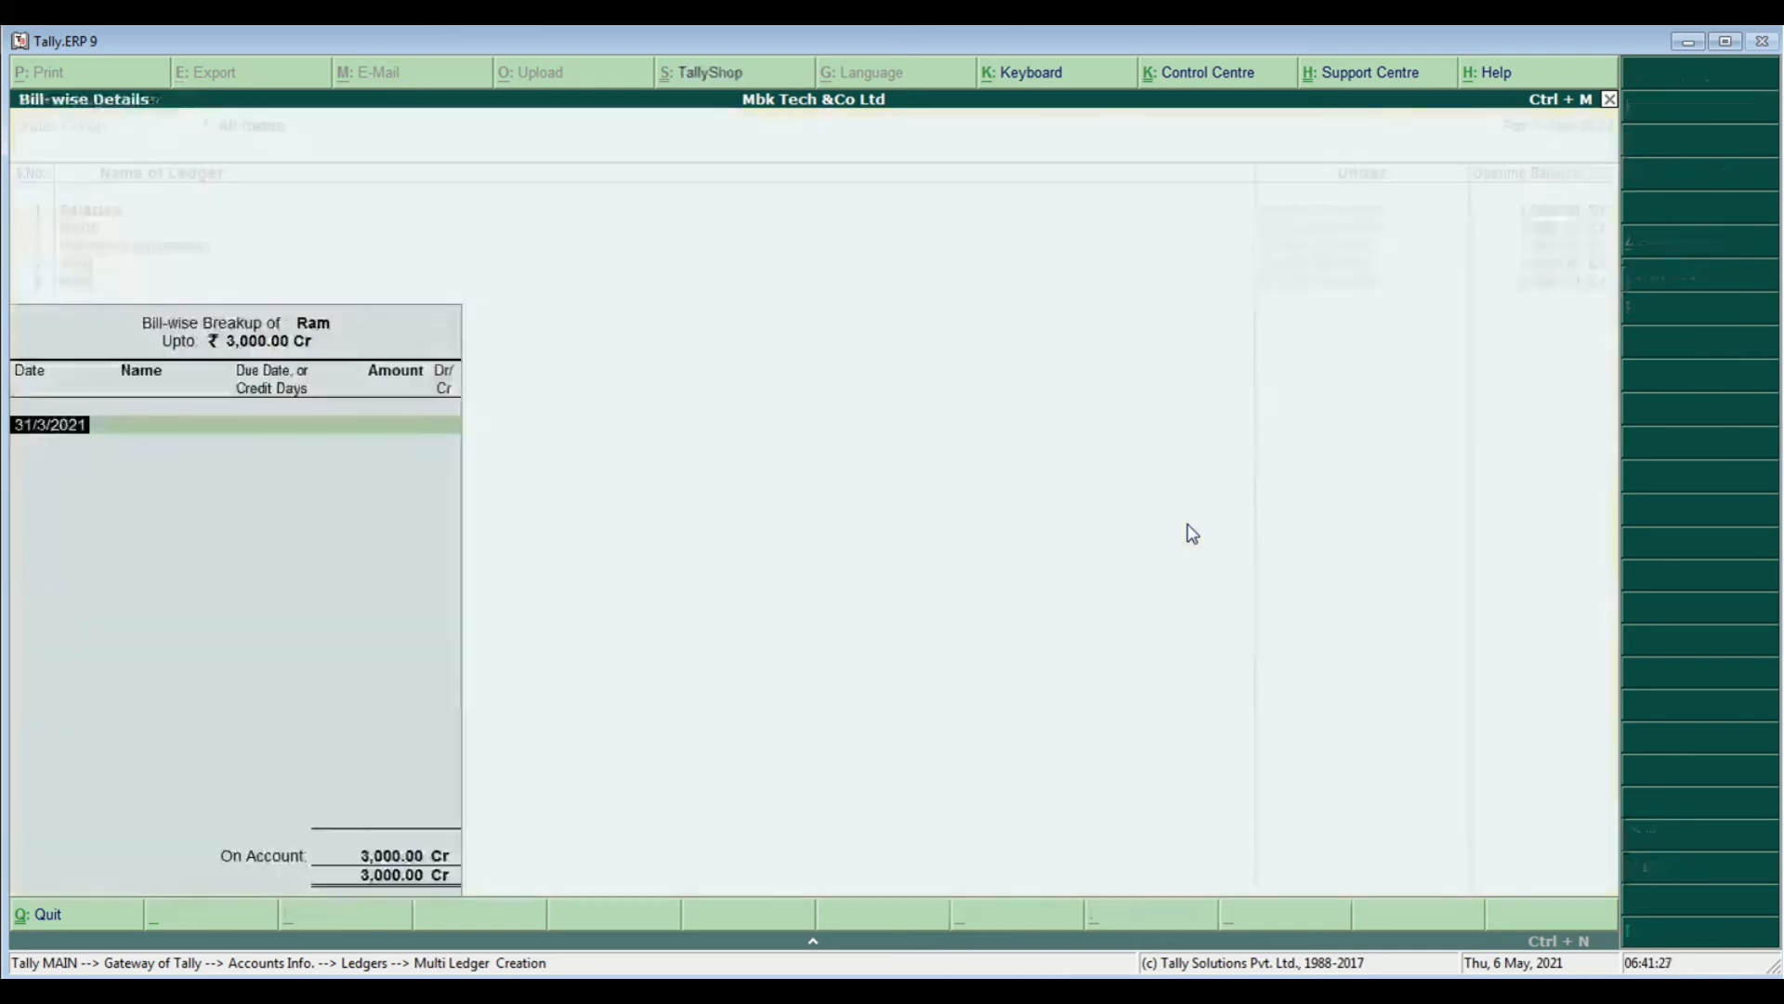
Record the creditor's bill-wise breakup dated 31/3/2021 under the creditor's name, with 60 credit days for 3,000 Cr
key("Return")
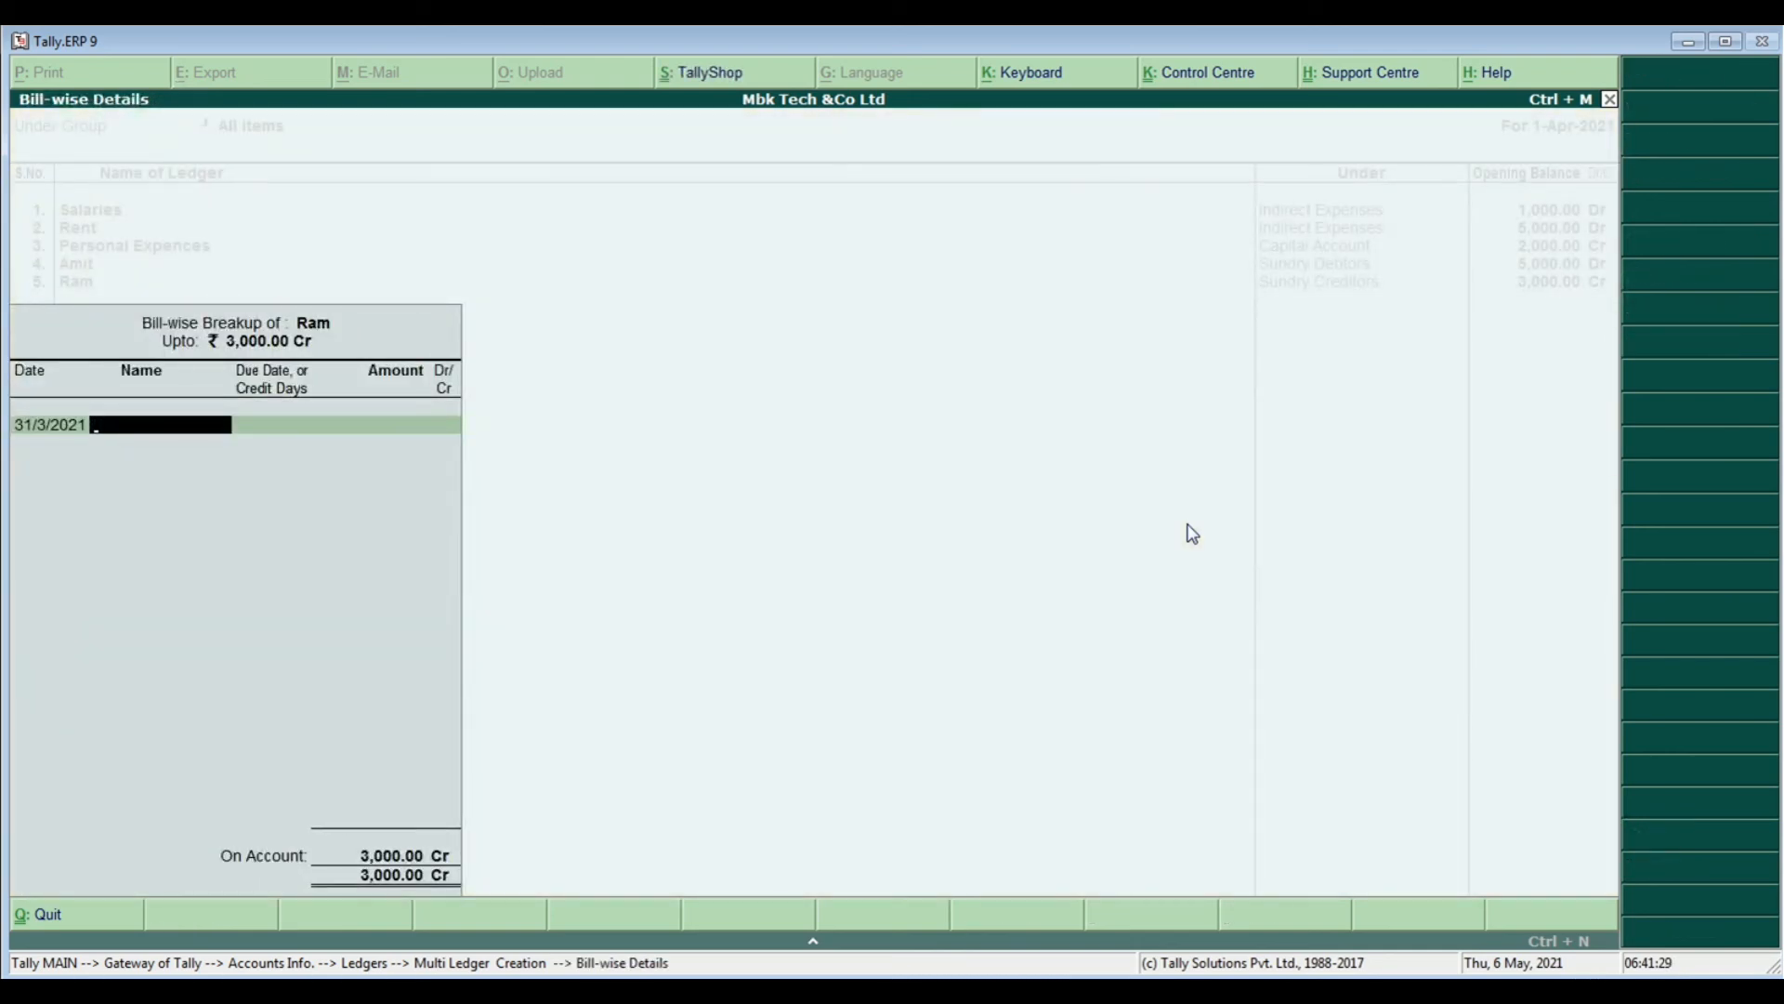
type("Ram")
key("Return")
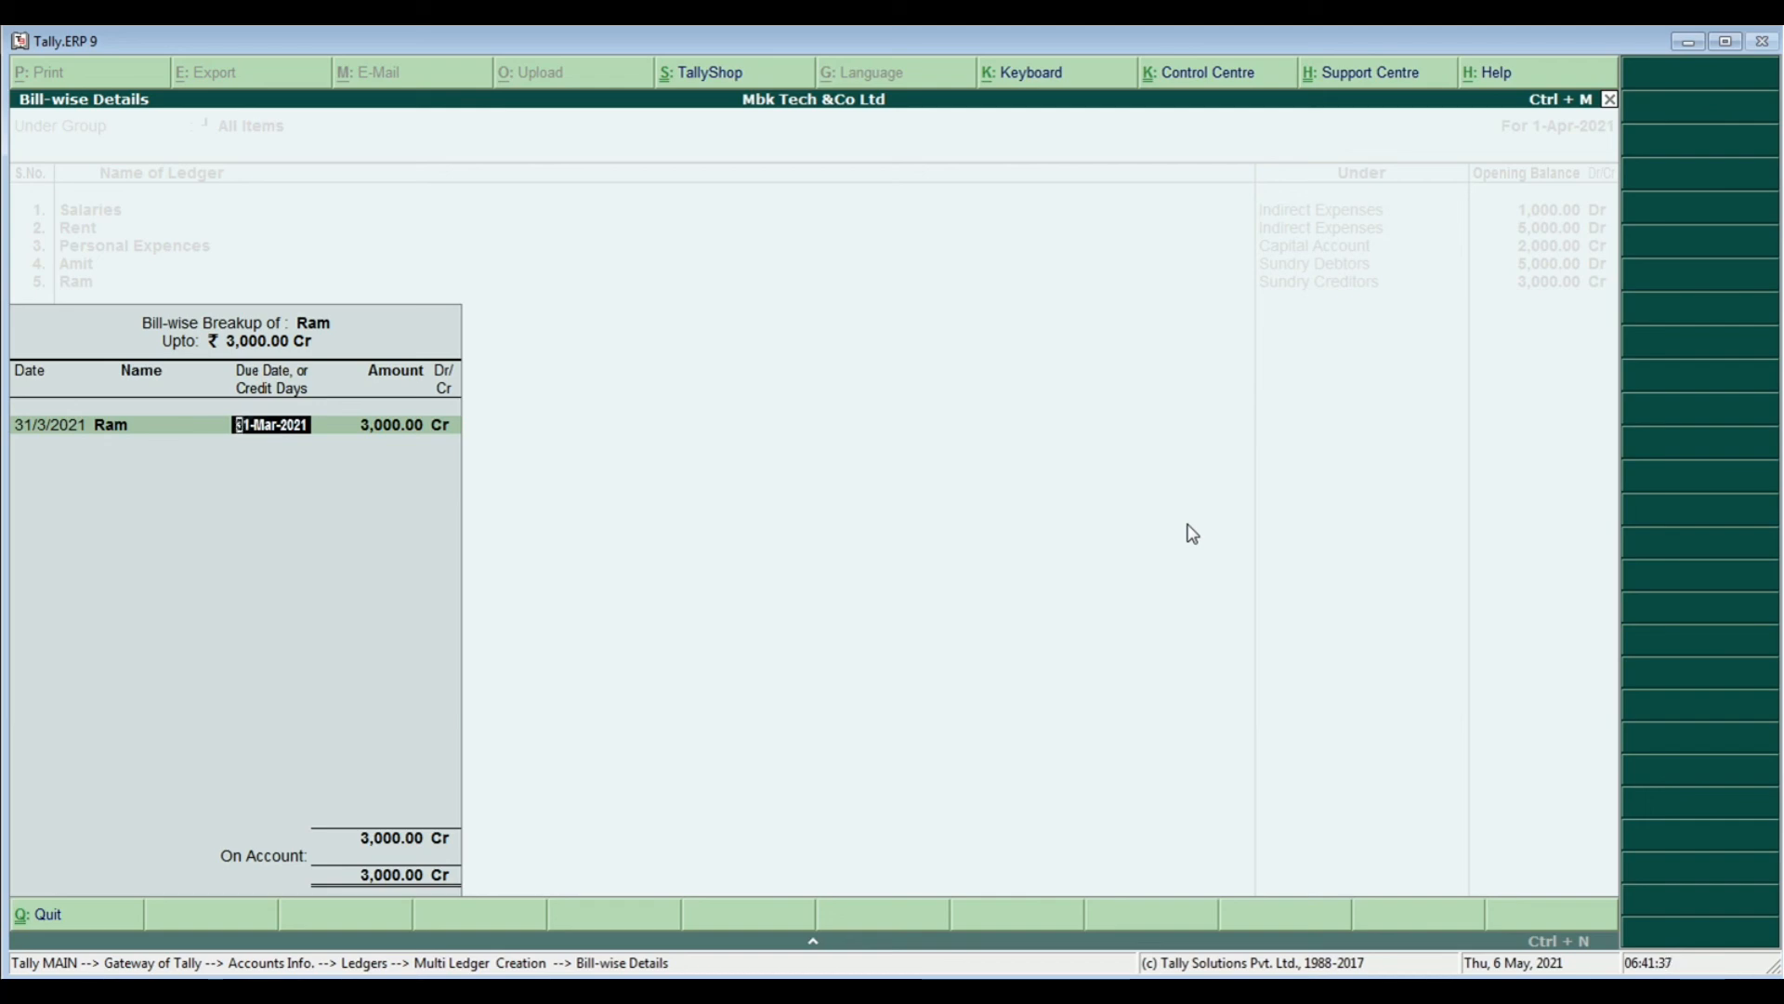
type("60")
key("Return")
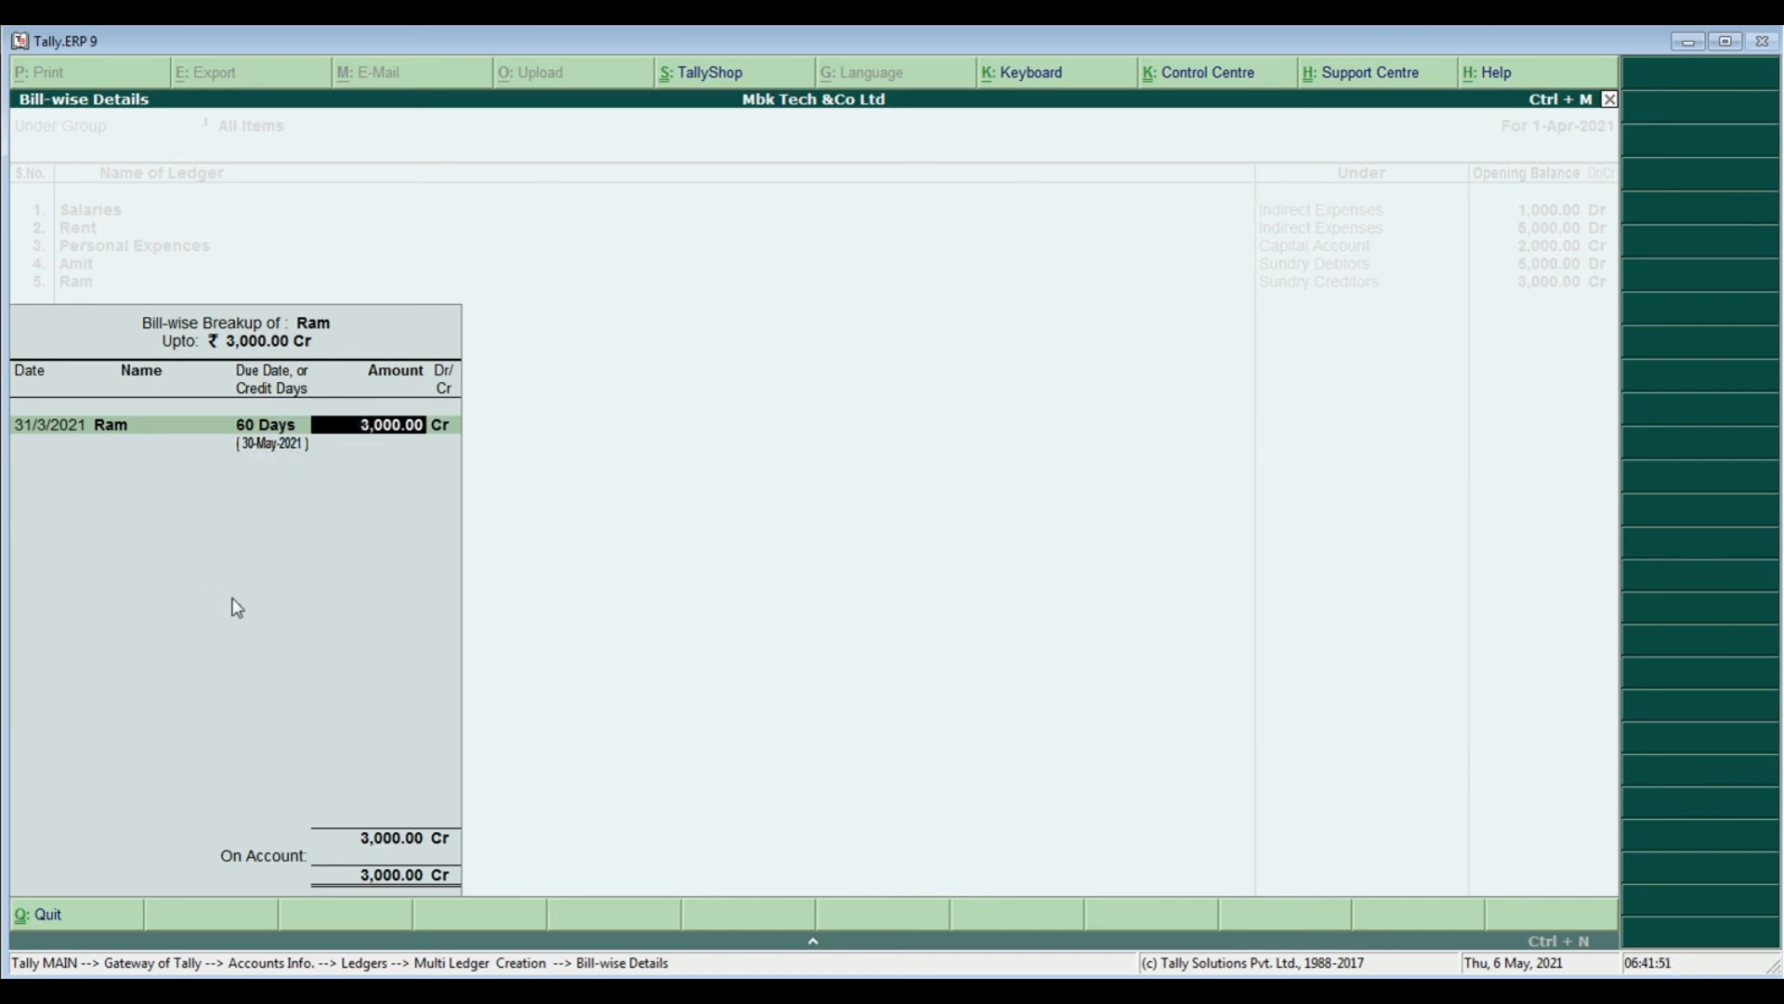
key("Return")
key("Return")
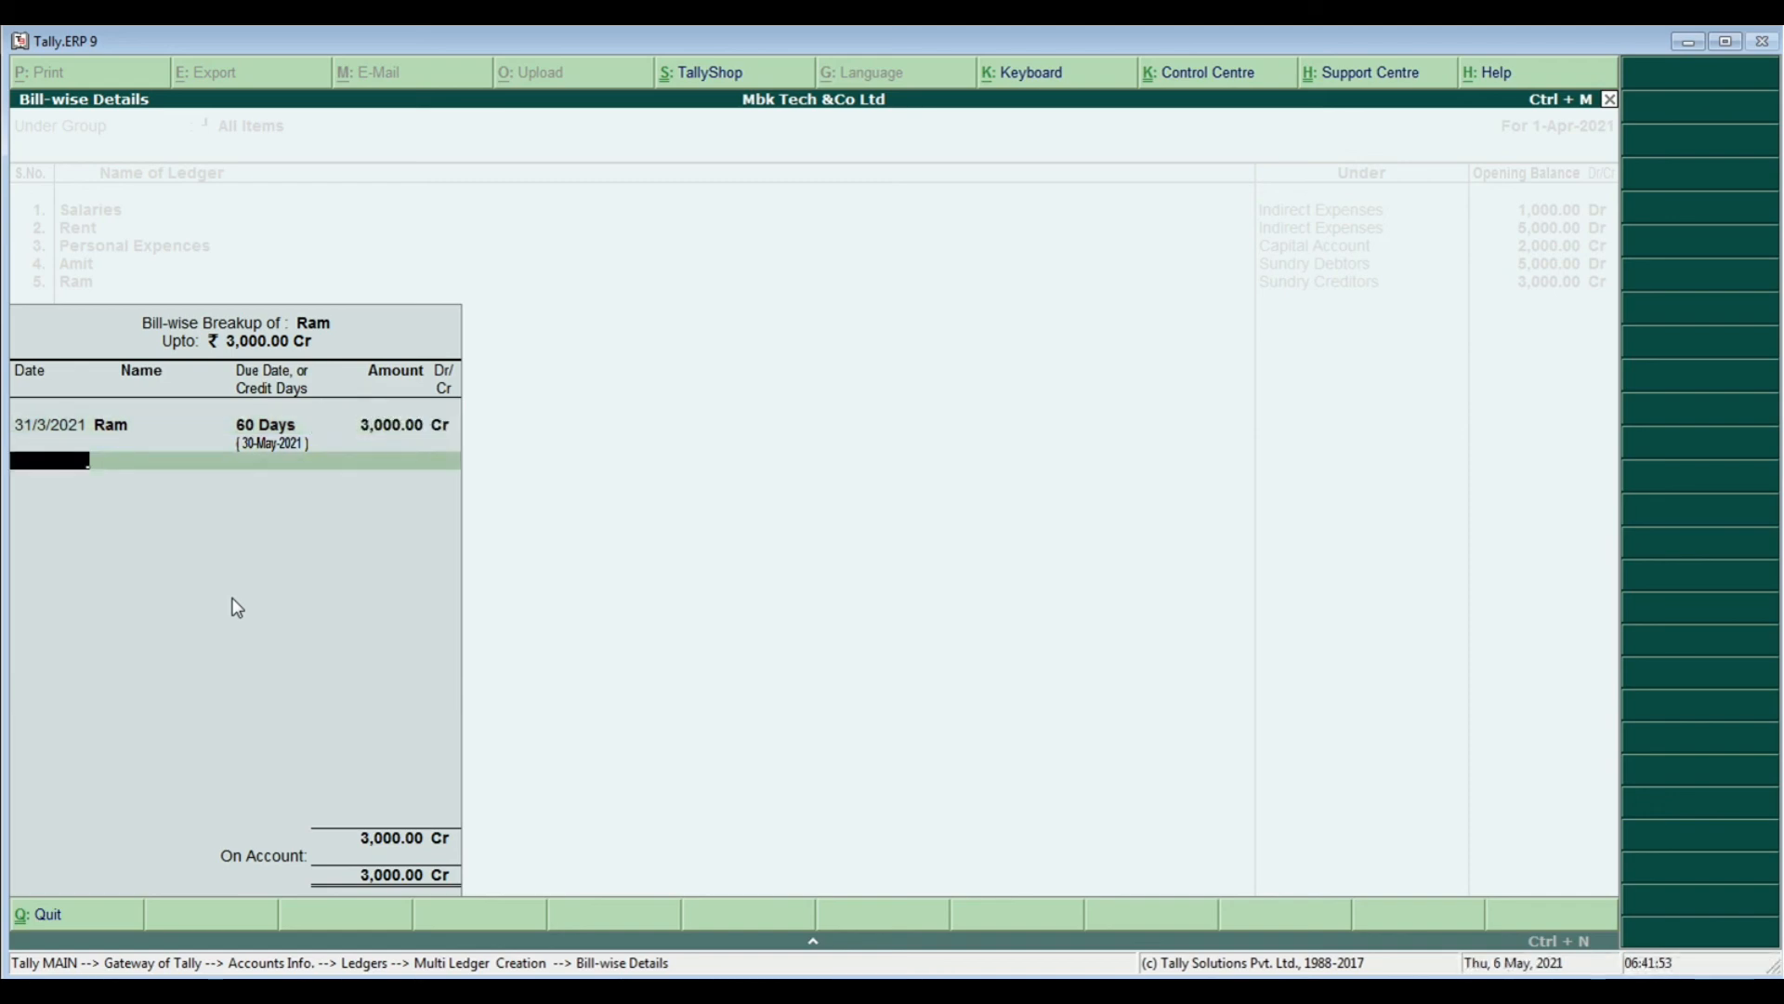
key("Return")
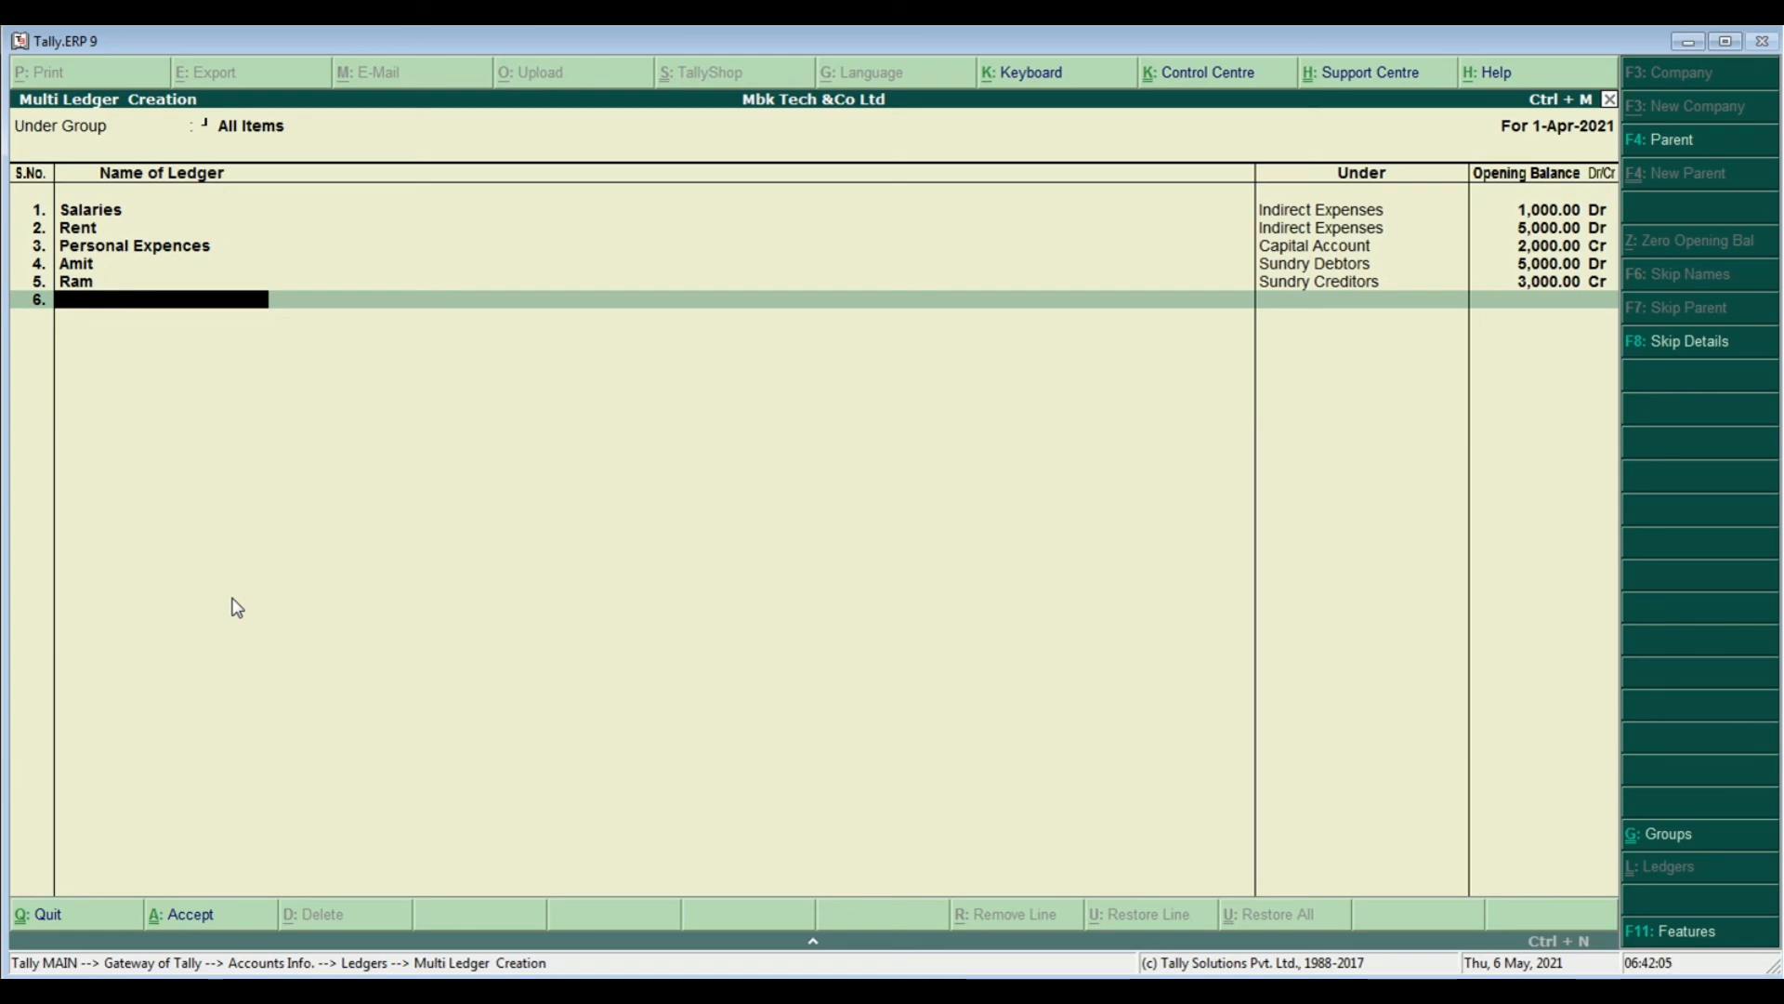
Accept and save the multiple-ledger list, and leave the single-ledger display selection for the Ledgers menu
key("Return")
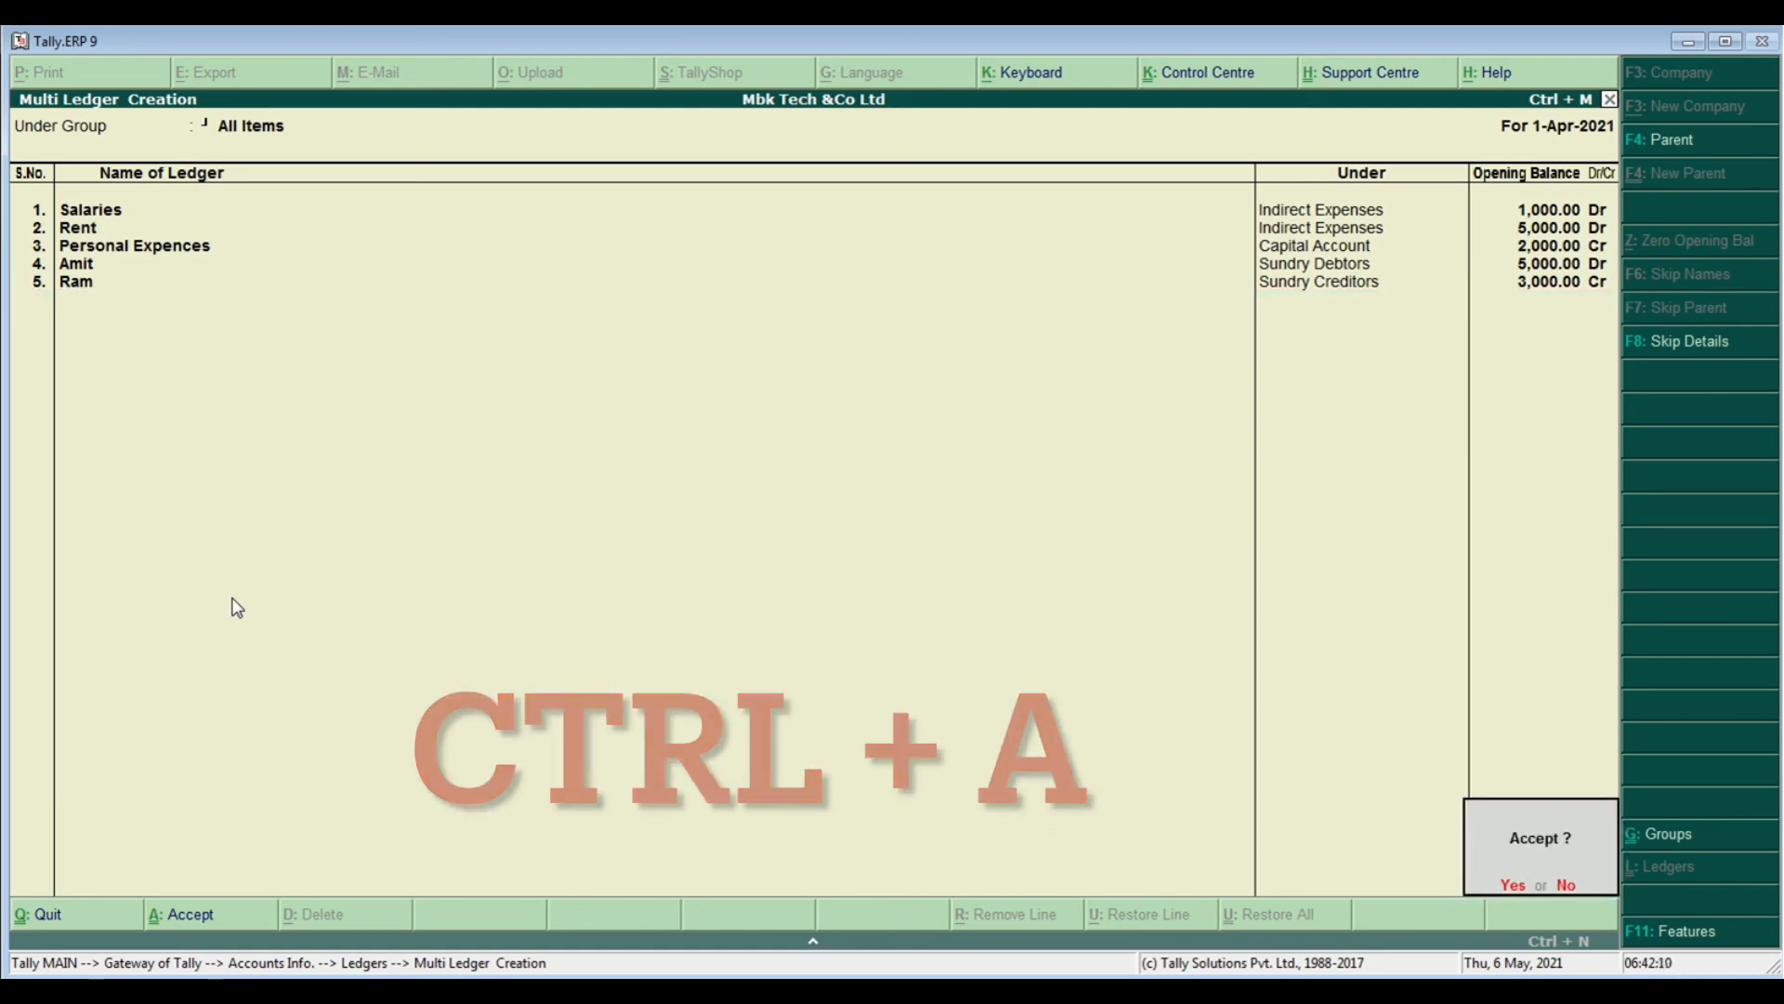
key("ctrl+a")
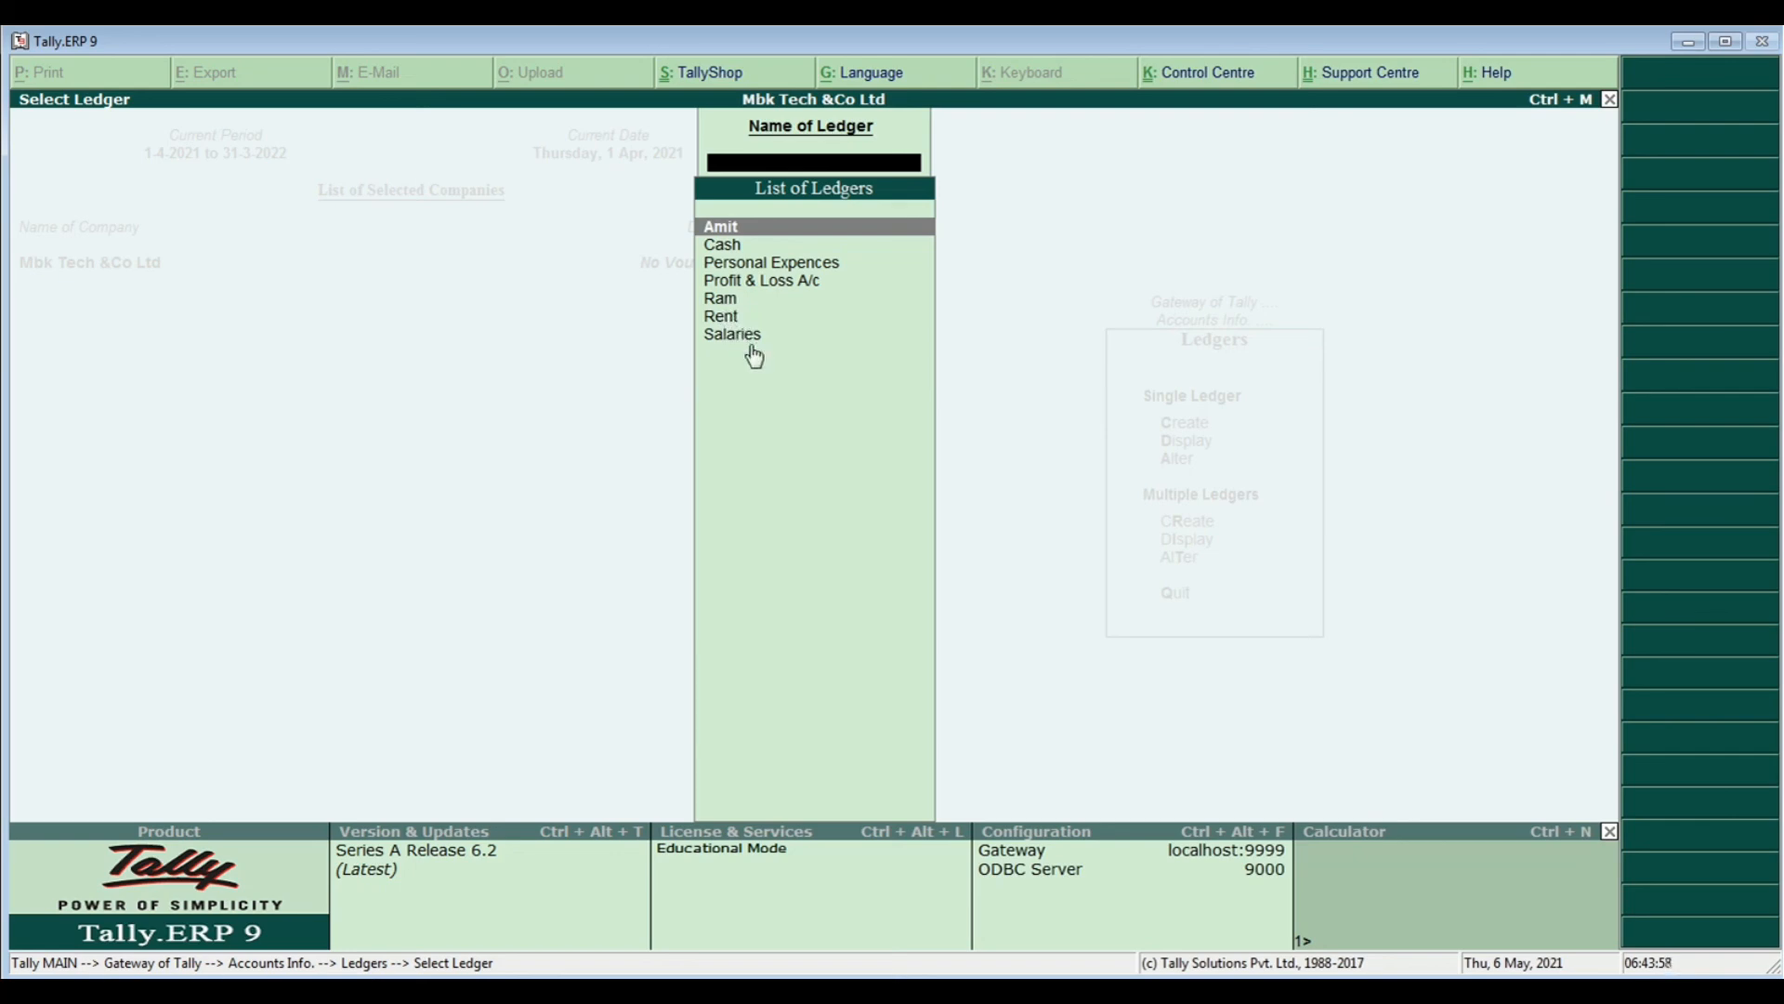
key("Escape")
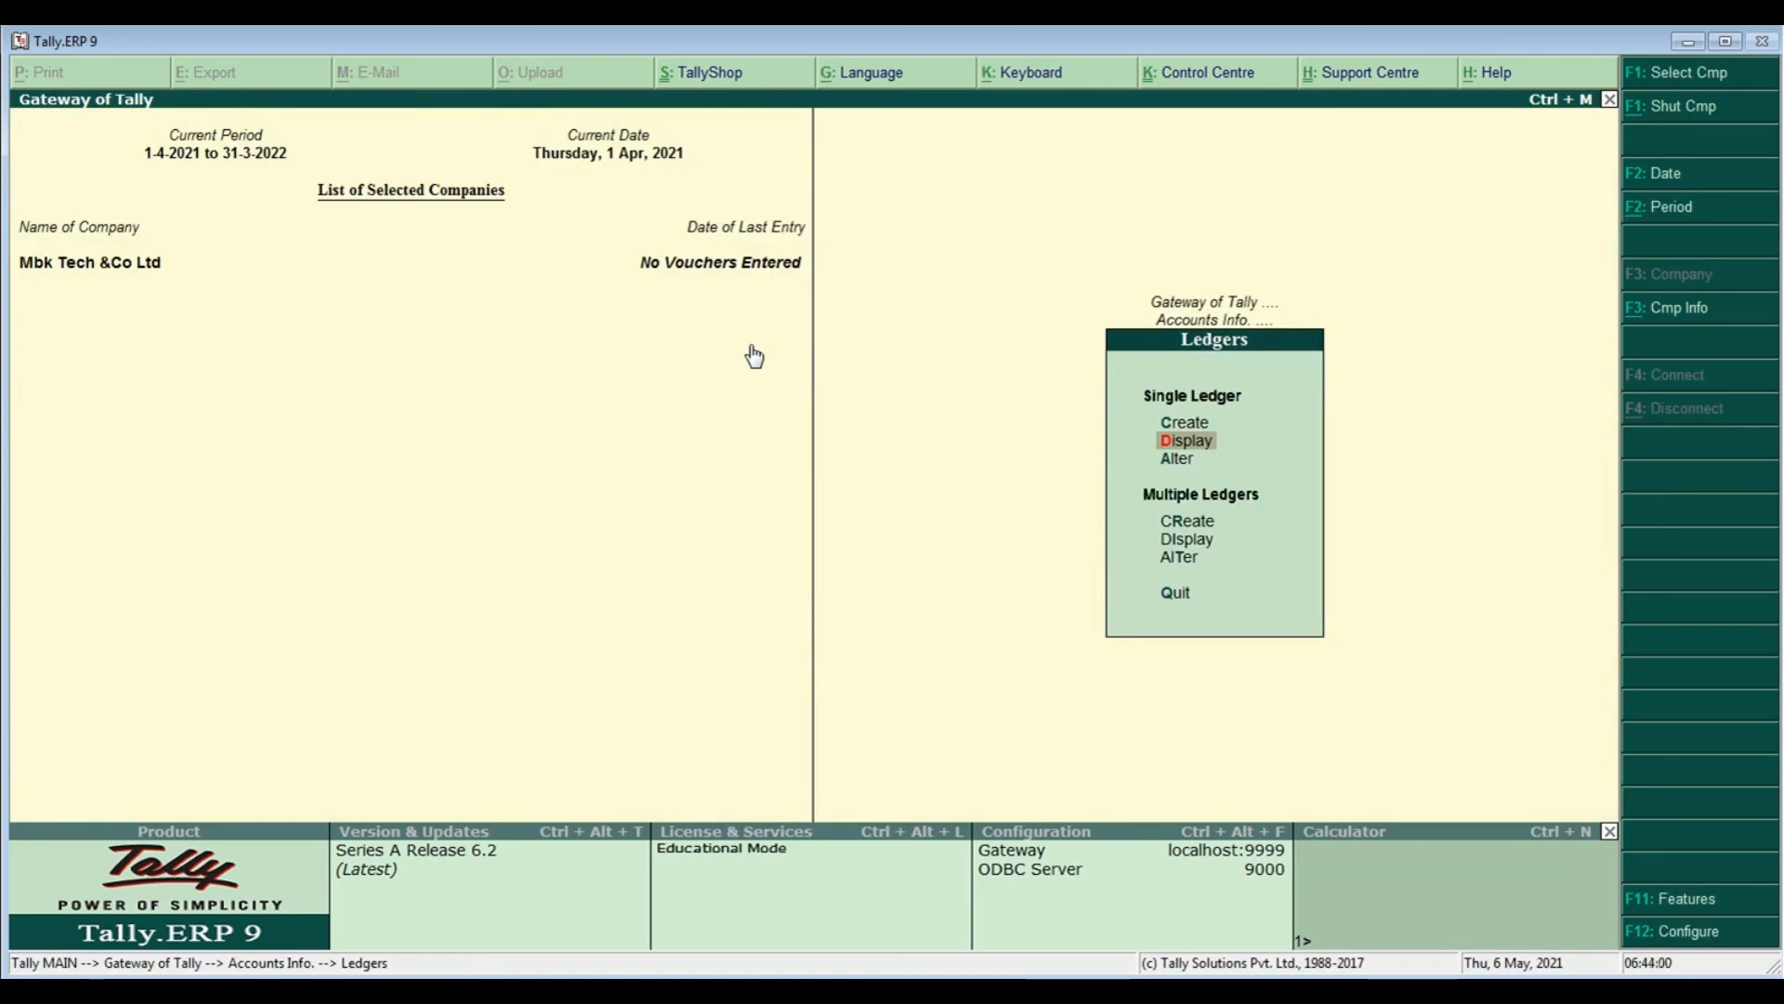